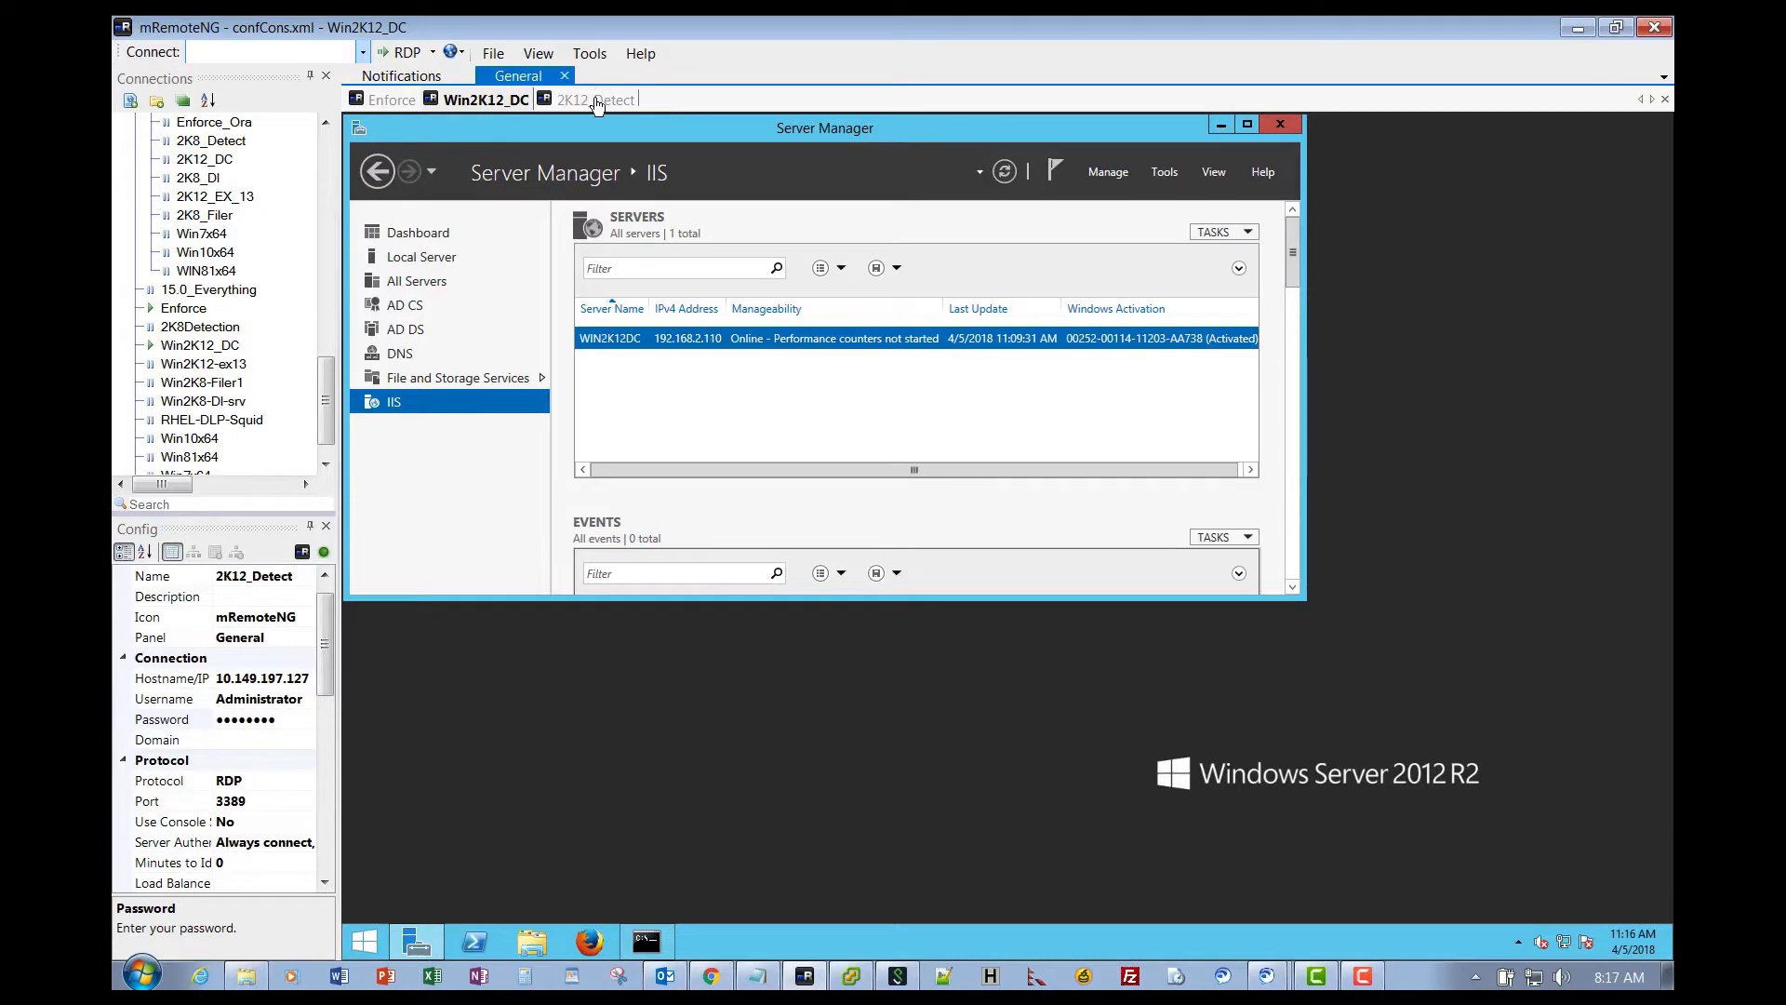
- Switch to the 2K12_Detect remote session tab in mRemoteNG
left_click(588, 100)
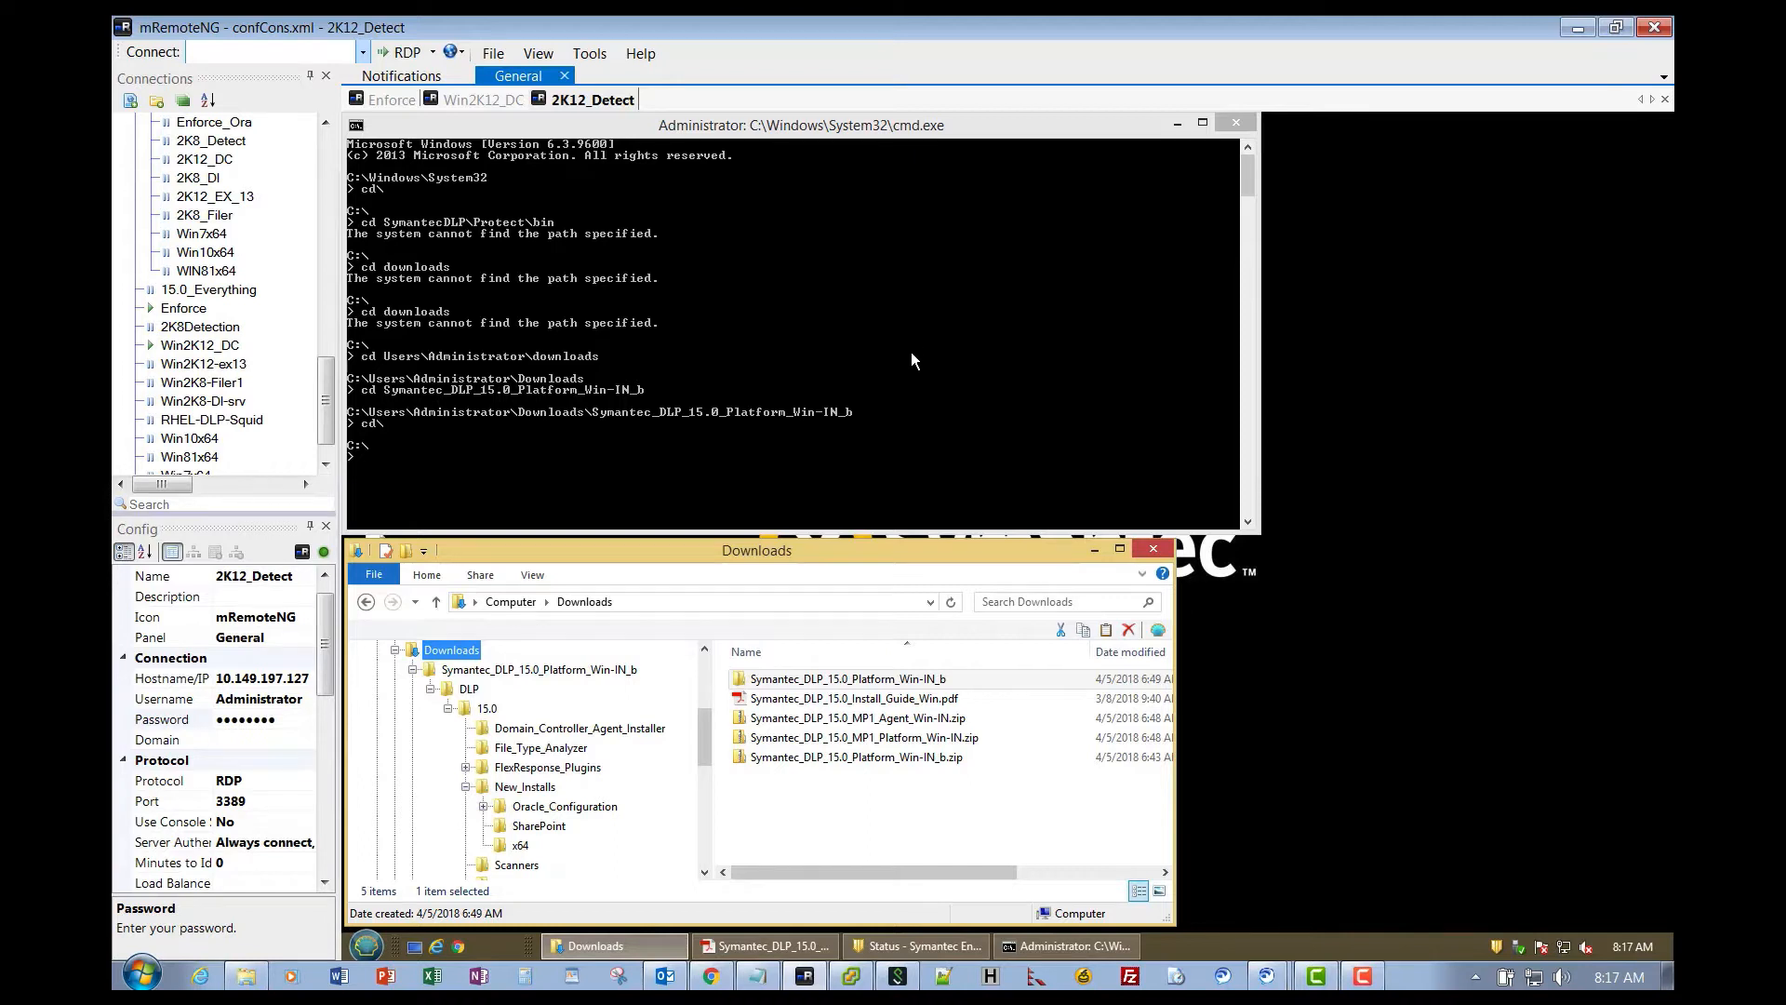
- Browse into Symantec_DLP_15.0_Platform_Win-IN_b\DLP\15.0\New_Installs\x64 and run ProtectInstaller64_15.0.exe
left_click(828, 740)
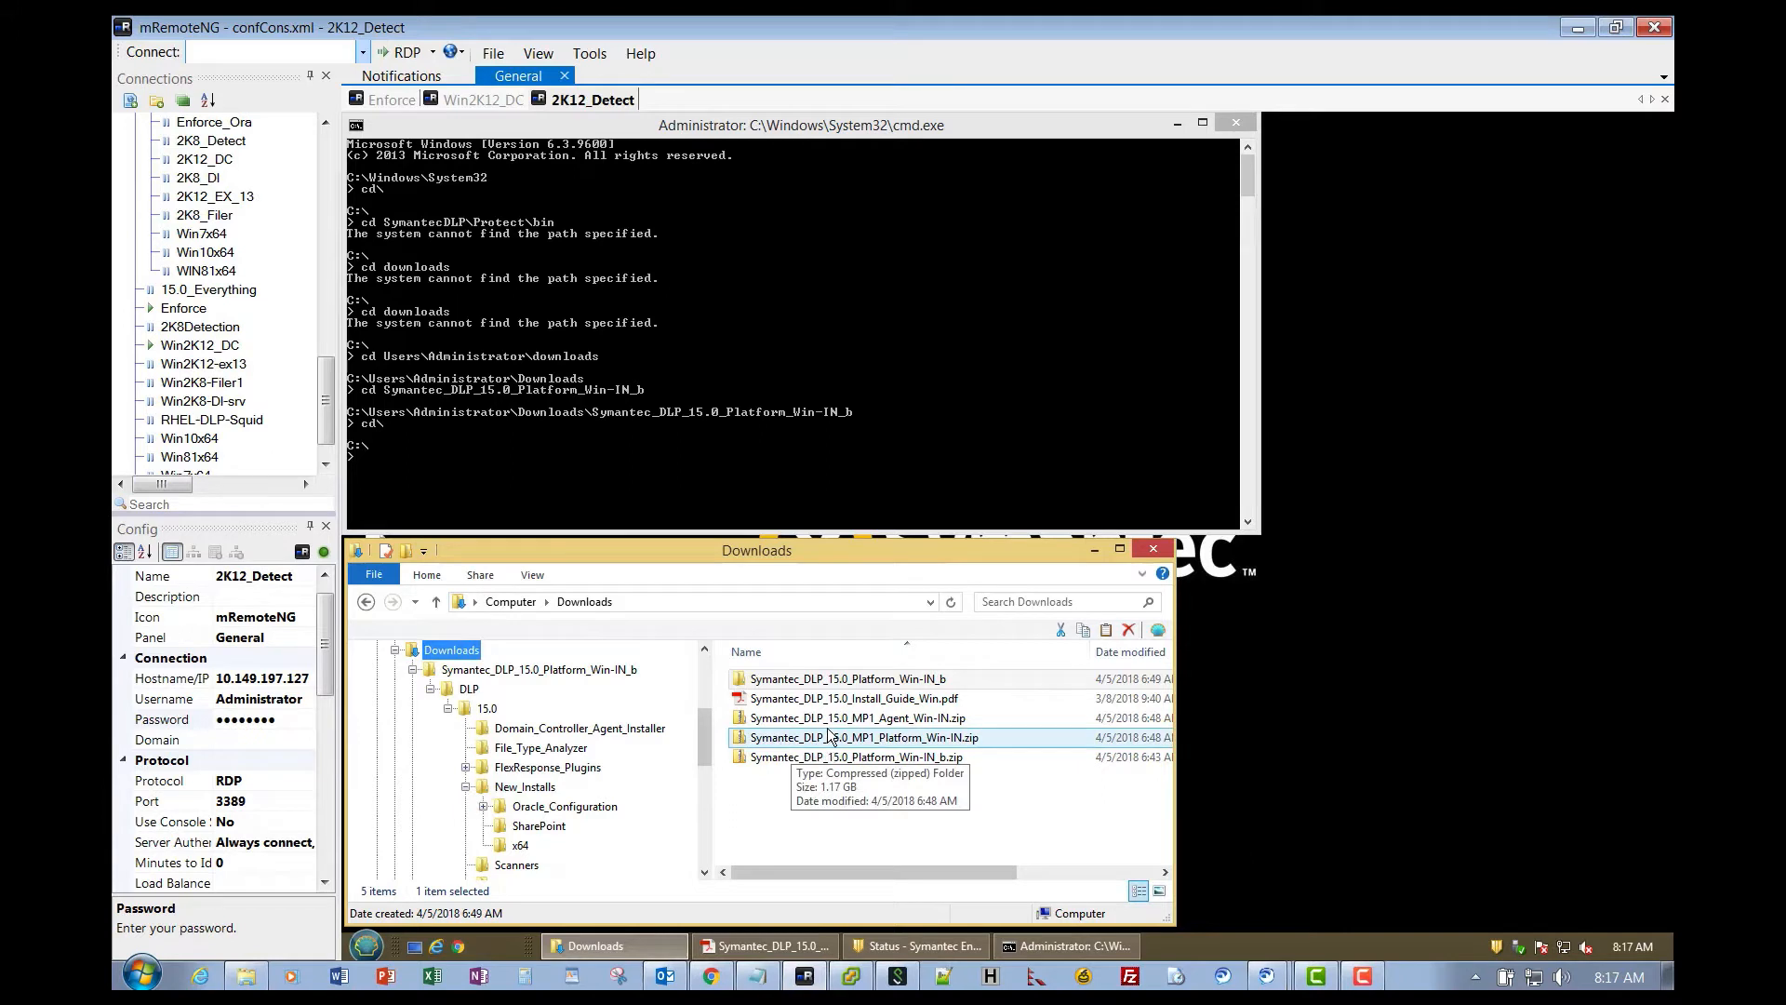
left_click(823, 777)
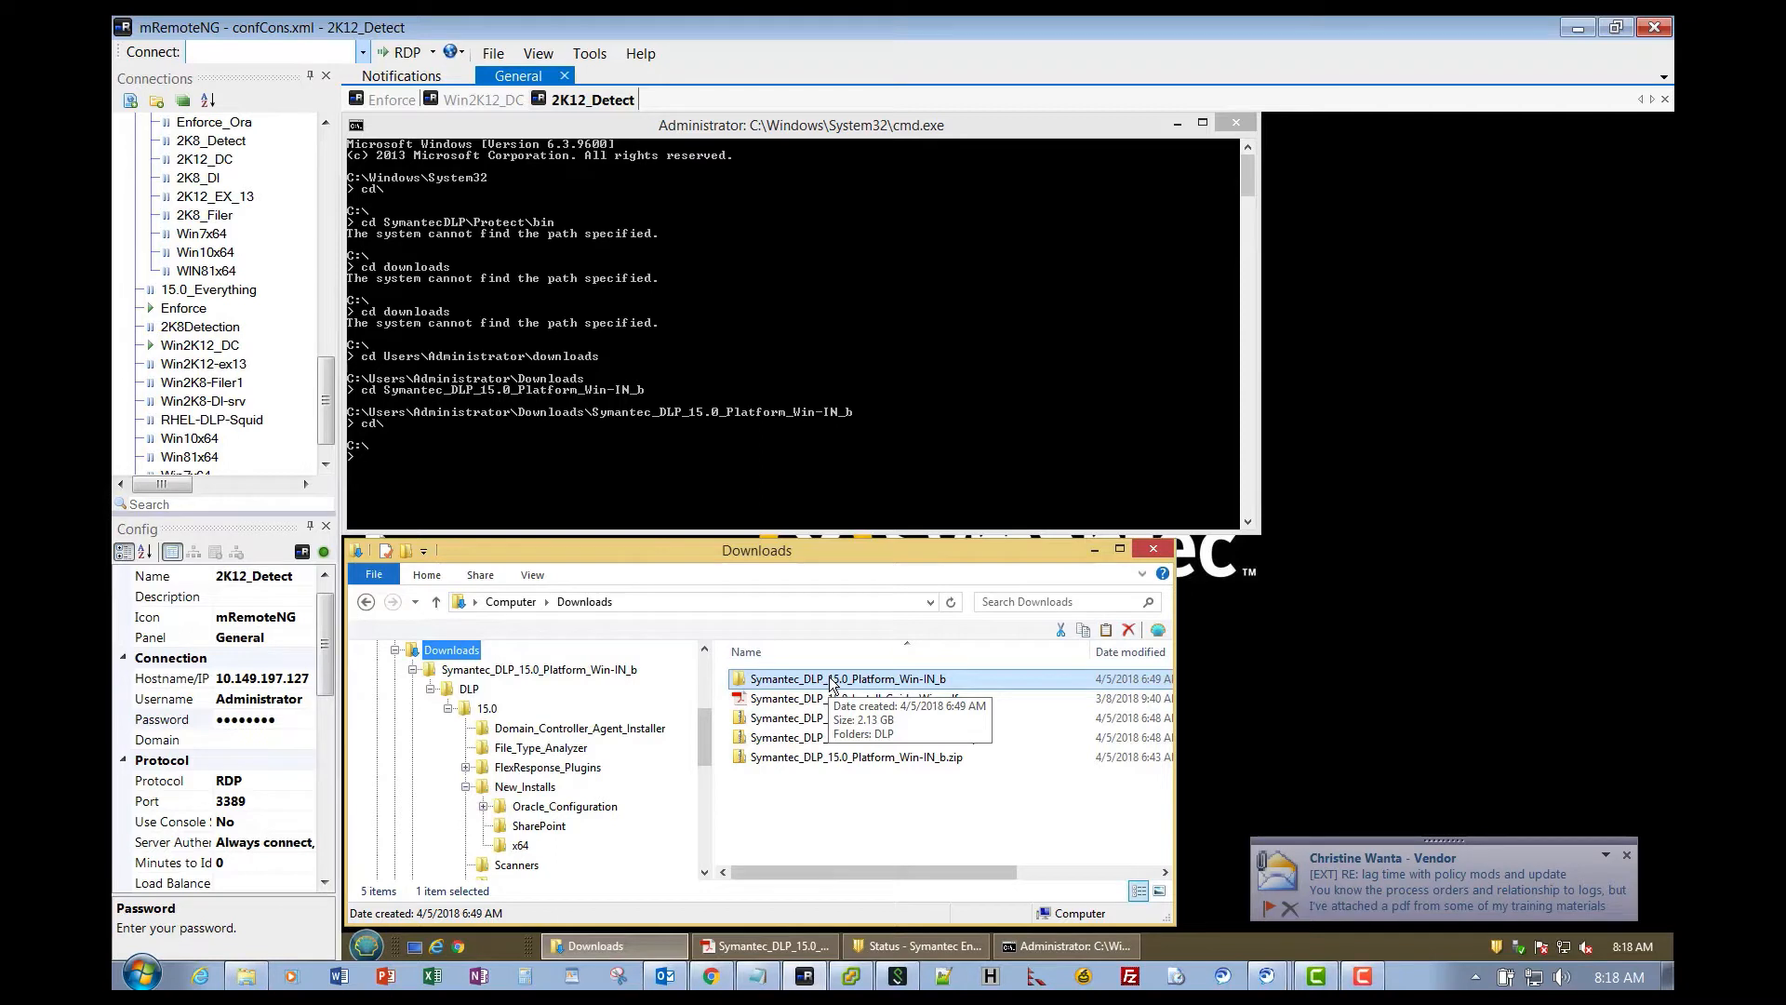
double_click(831, 682)
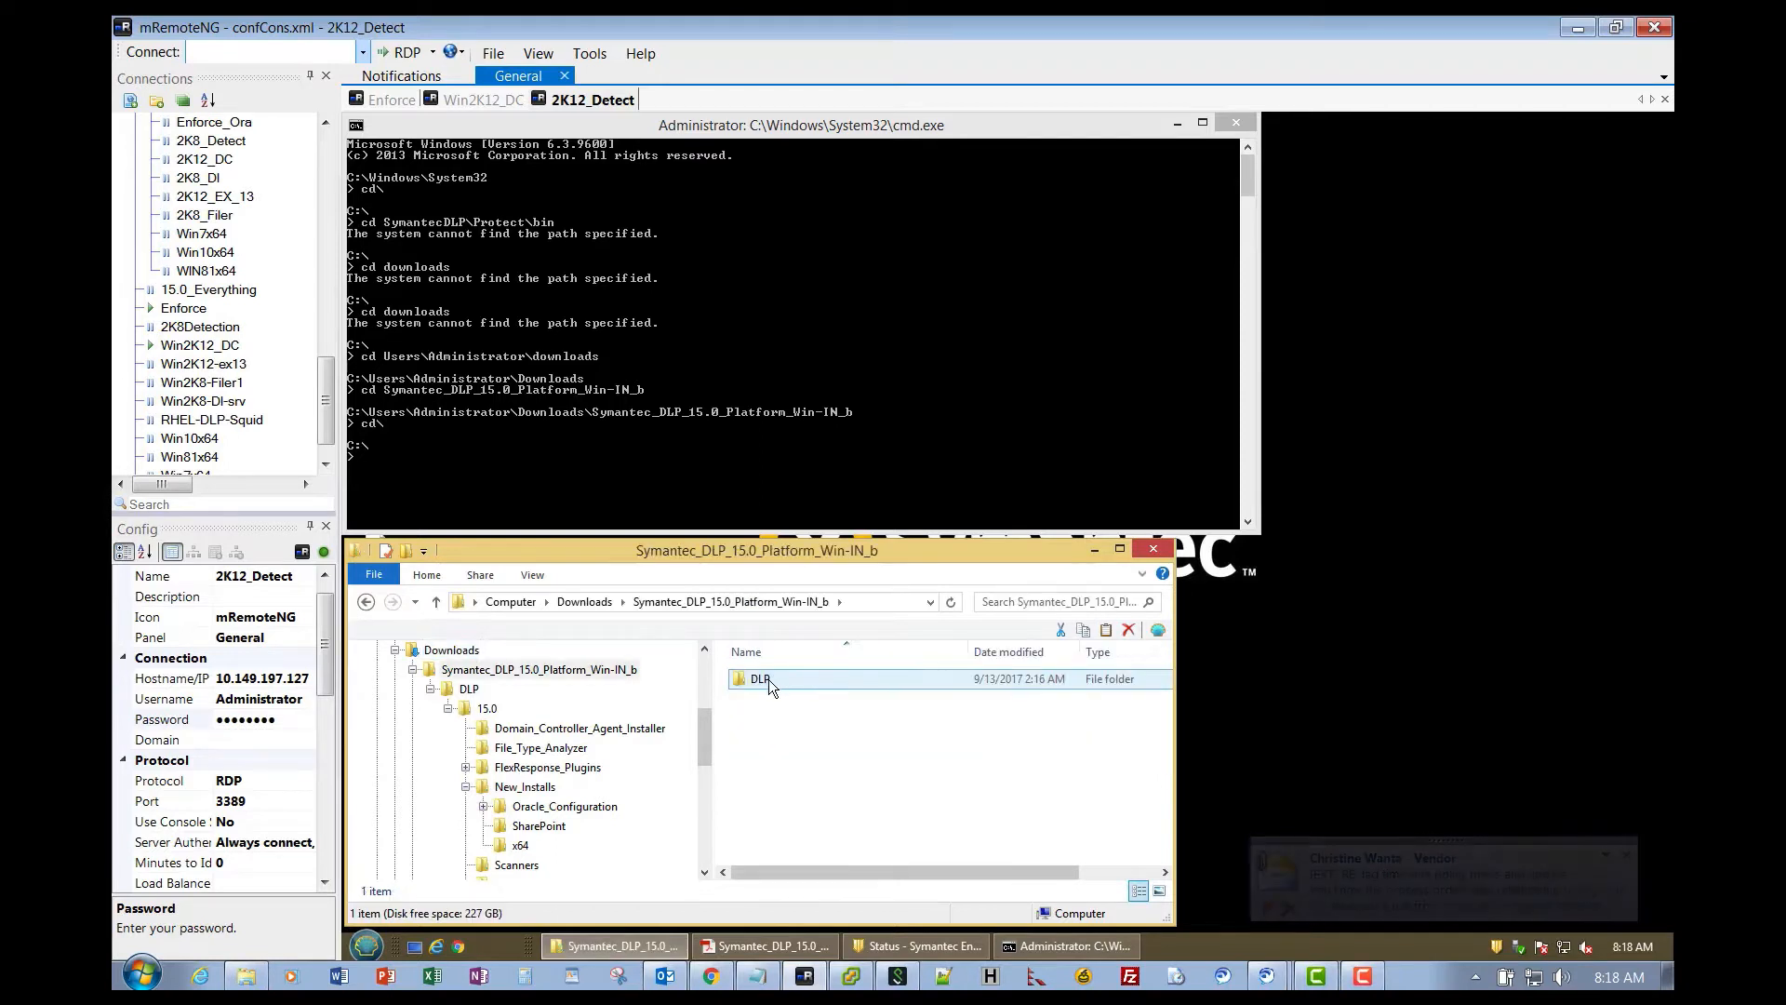
double_click(768, 679)
double_click(768, 679)
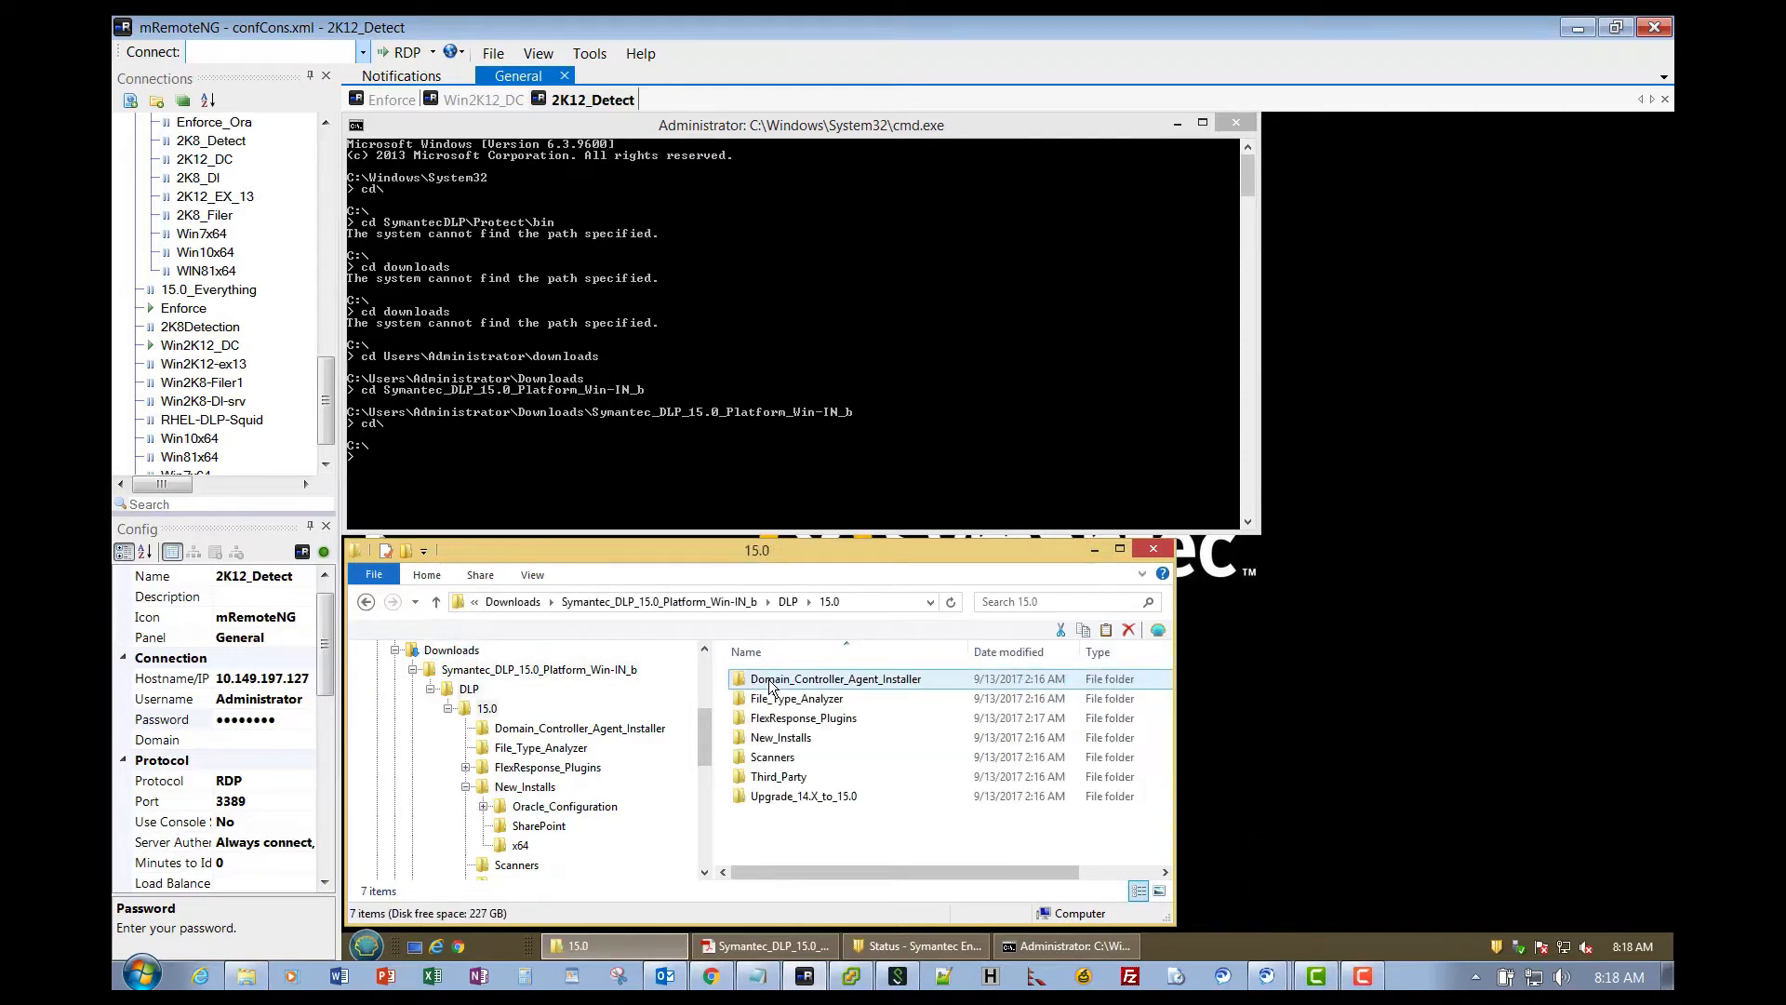
double_click(786, 744)
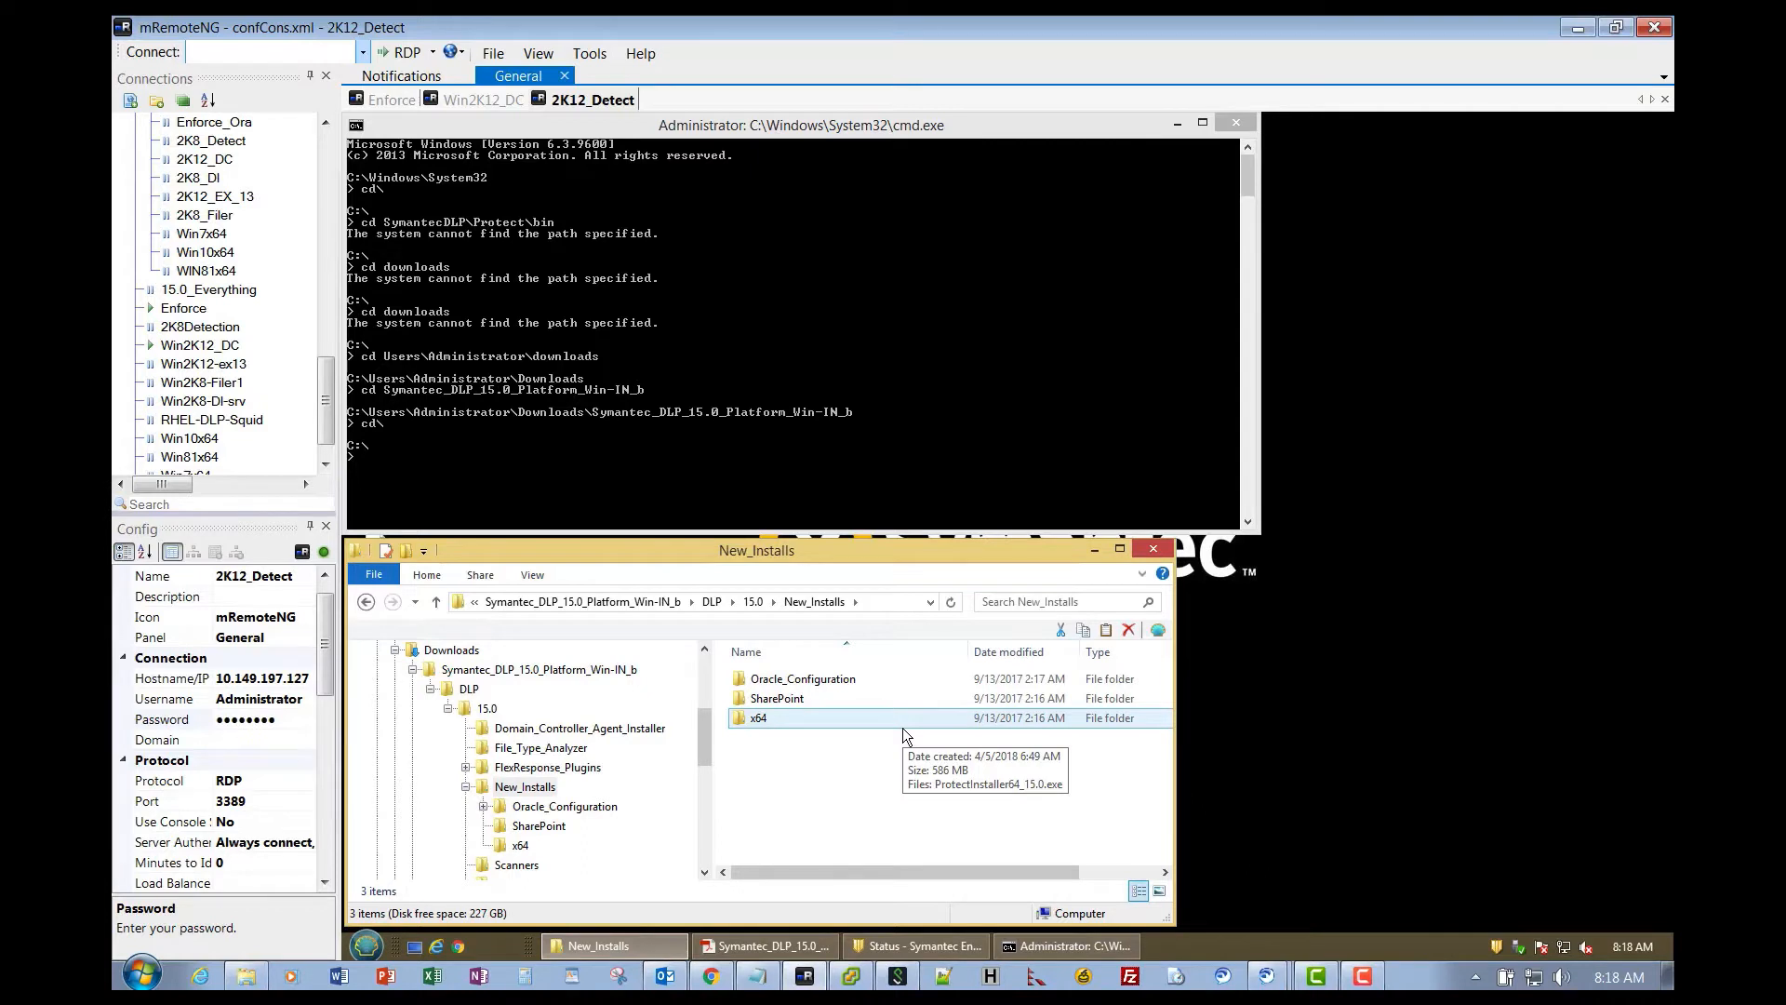
double_click(751, 720)
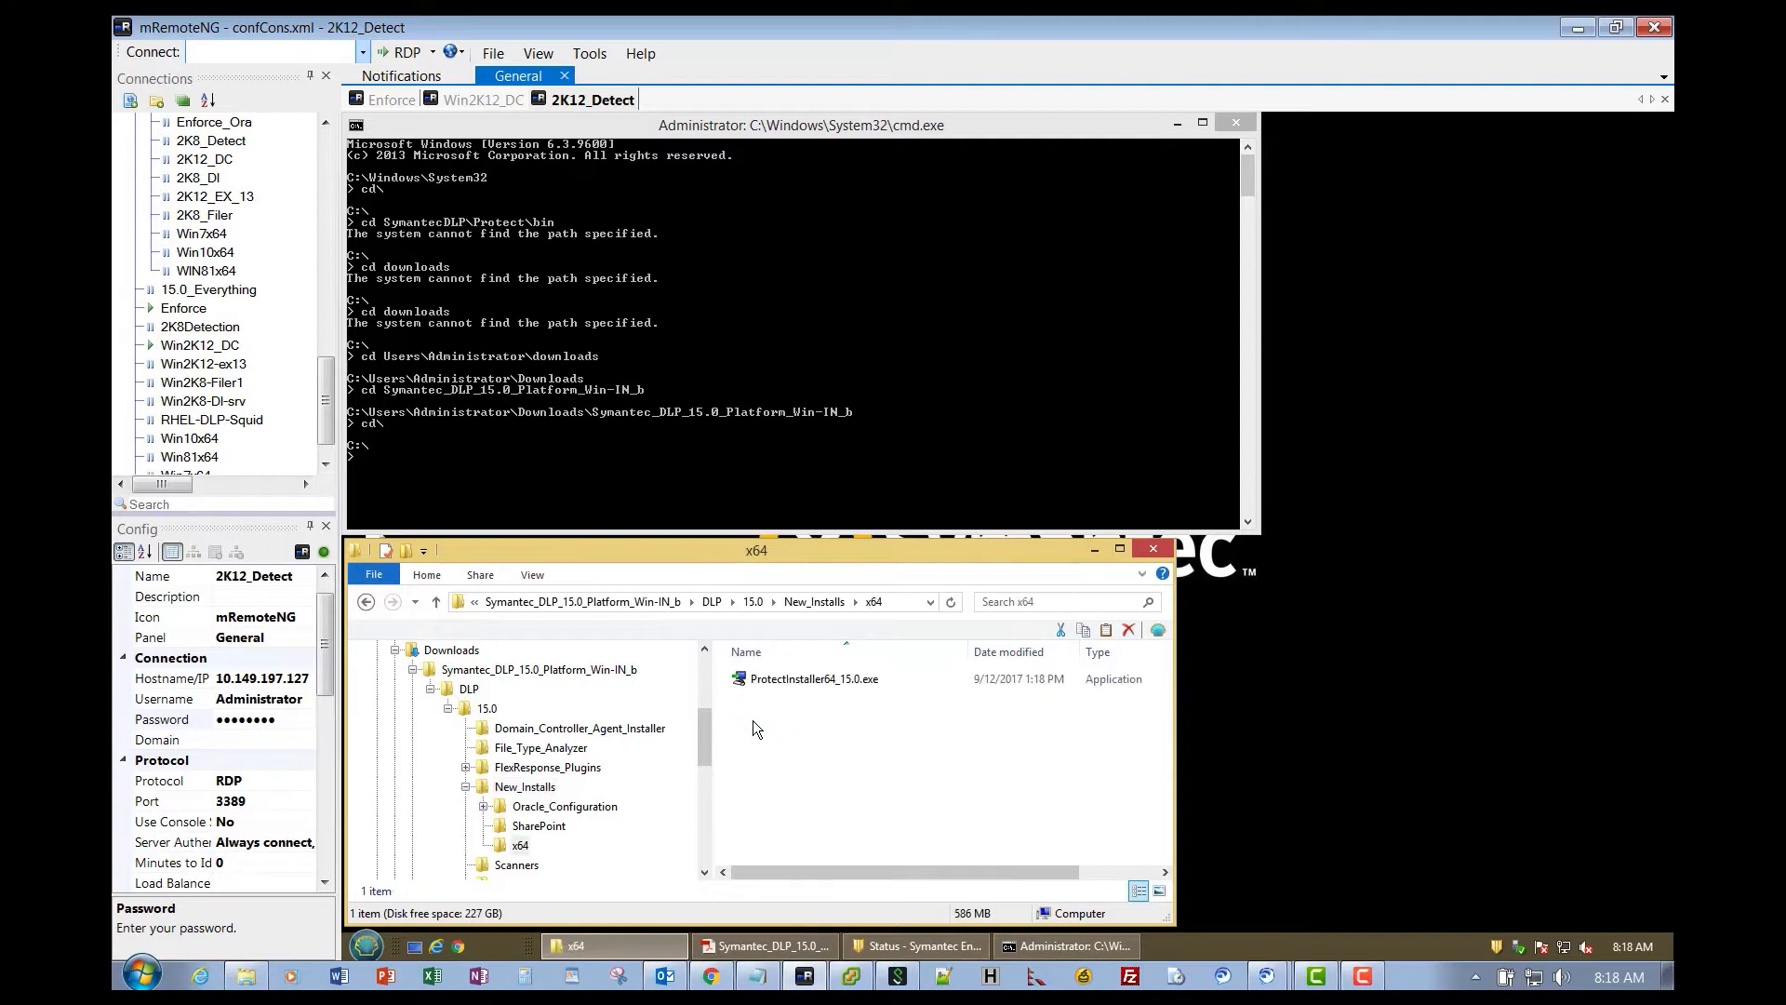
double_click(781, 680)
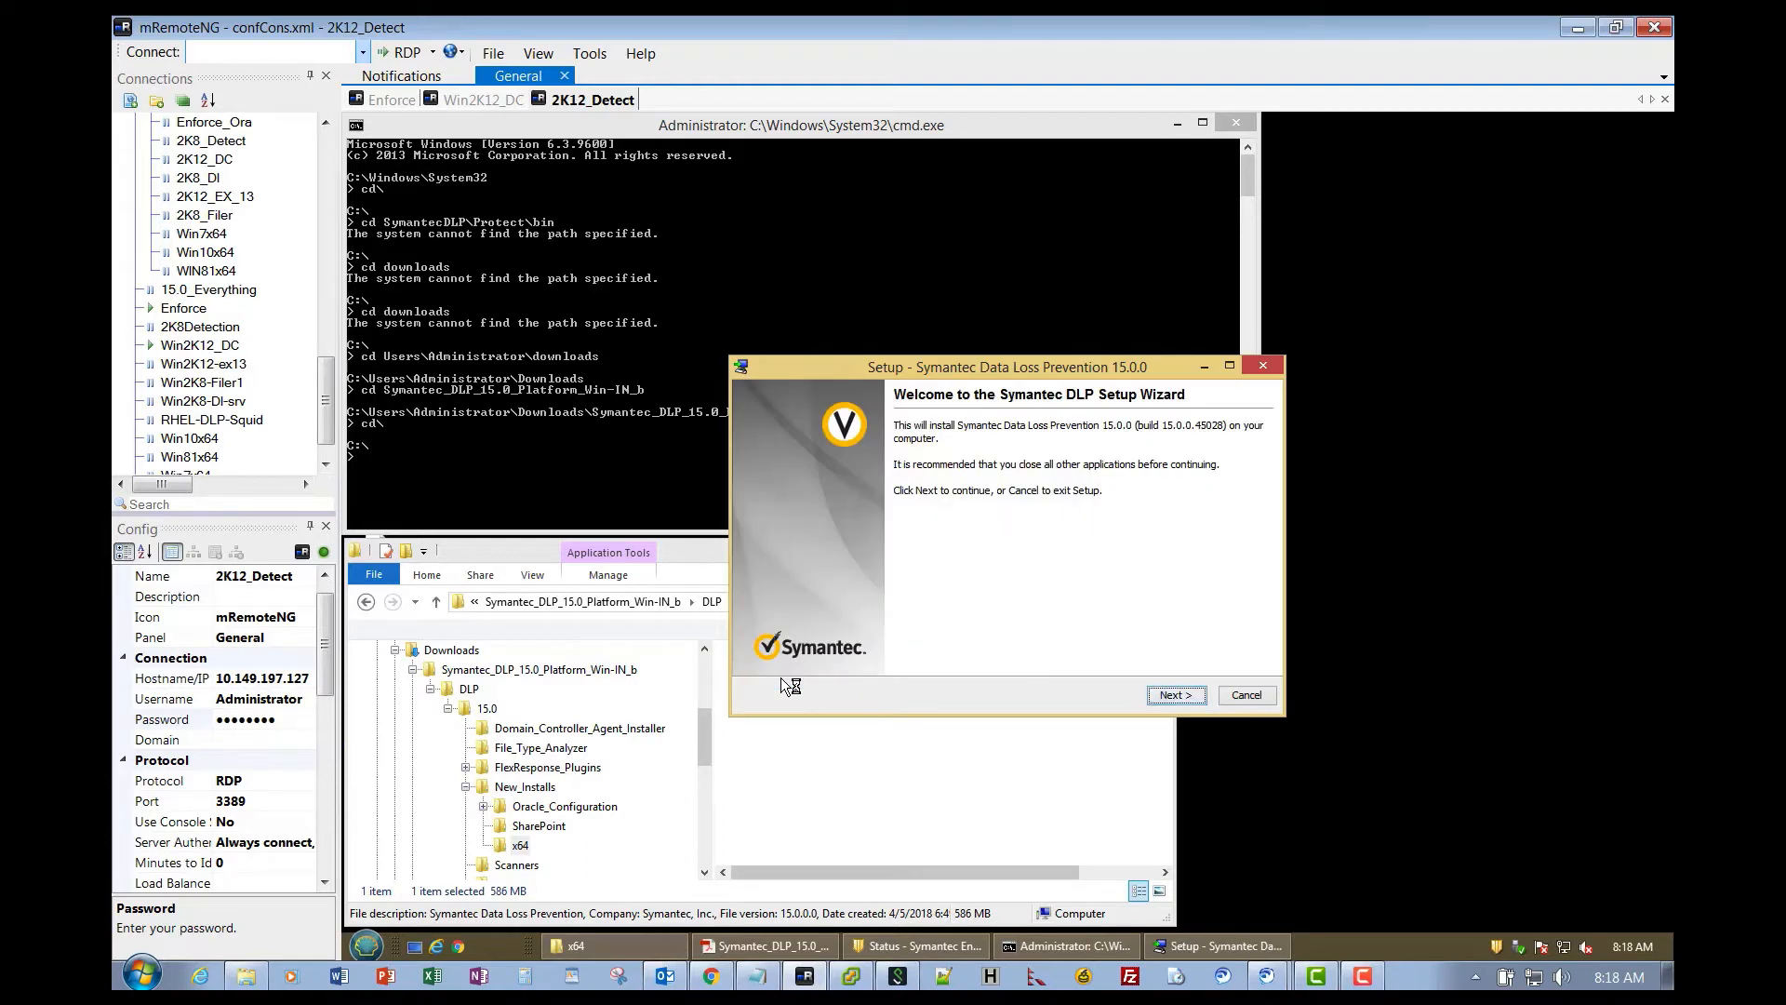
- Accept the licence and proceed with only Detection, past the WinPcap warning and non-hosted deployment
left_click(1180, 695)
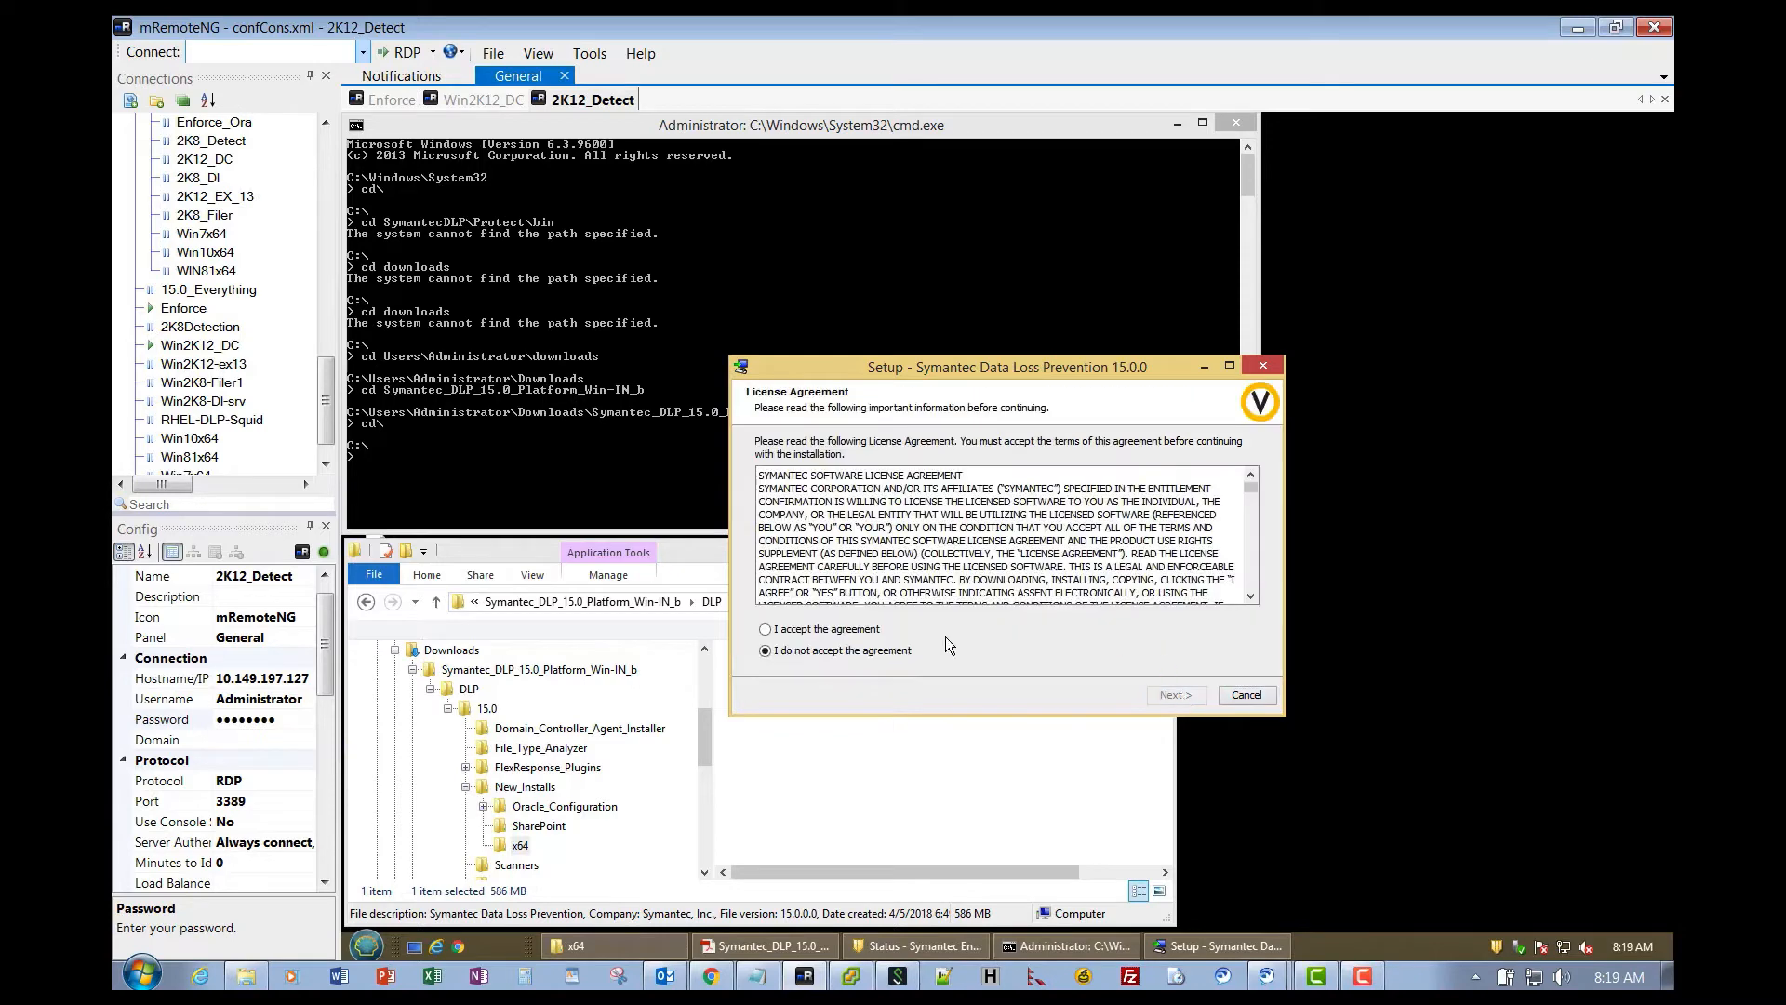
left_click(789, 629)
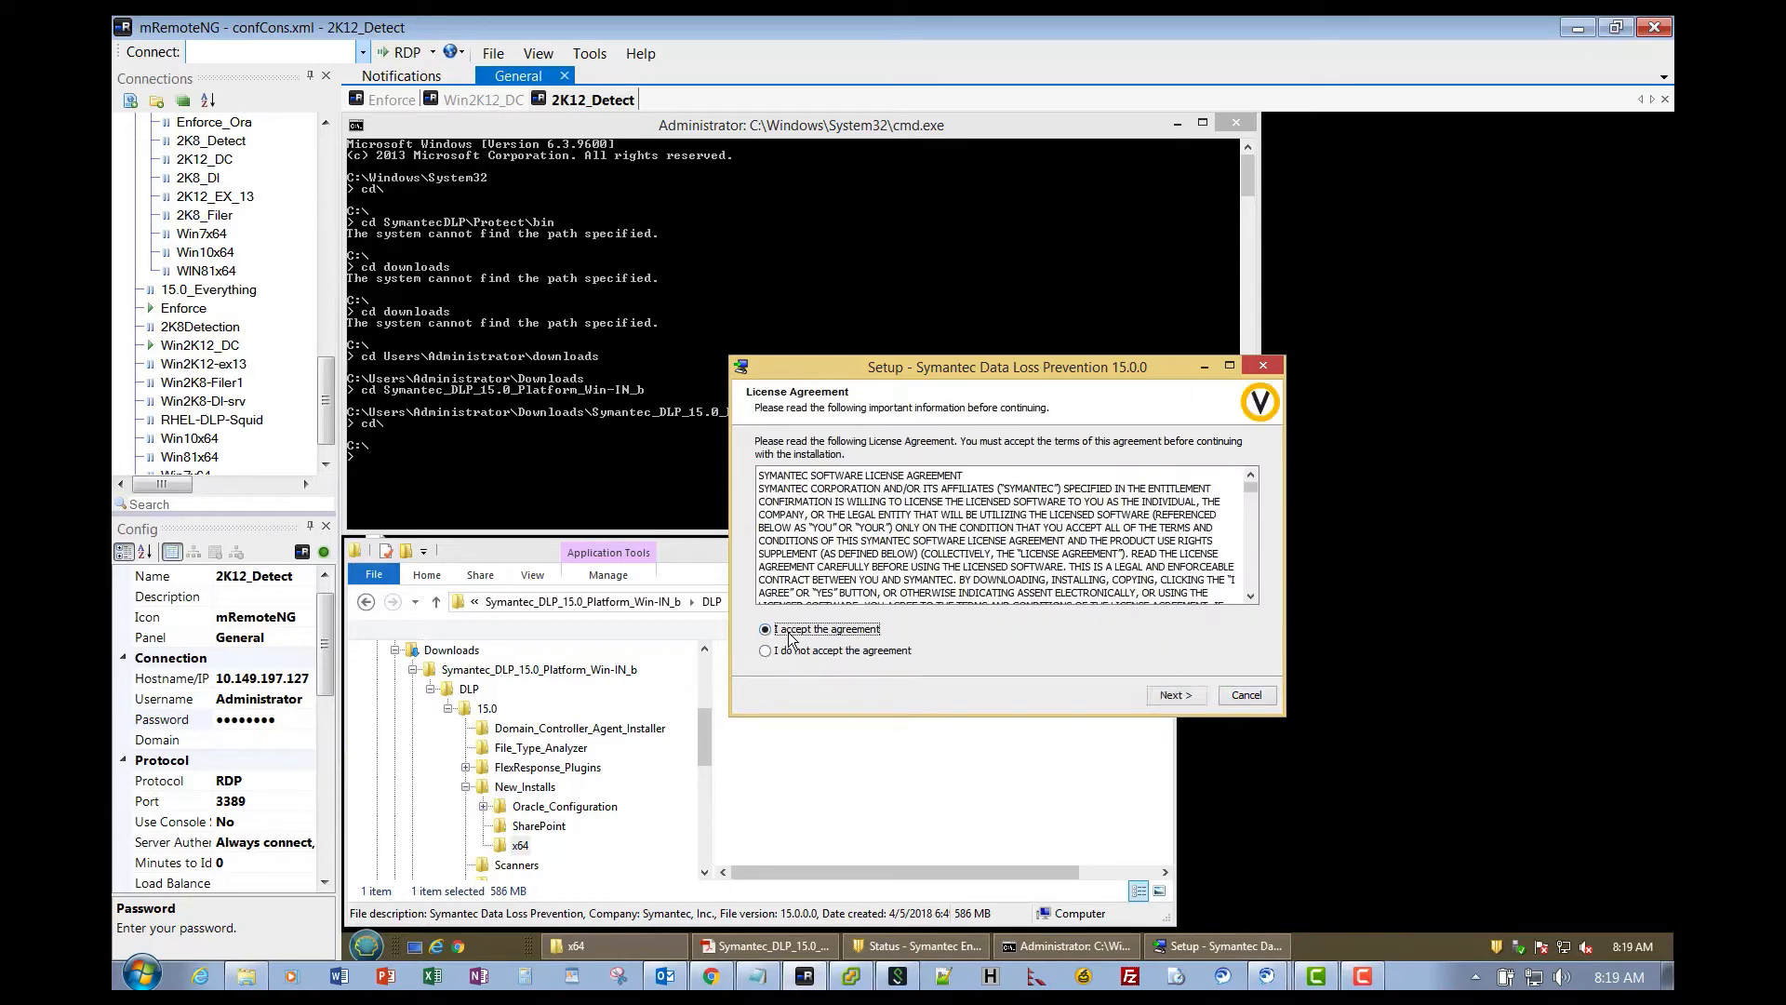
left_click(1170, 698)
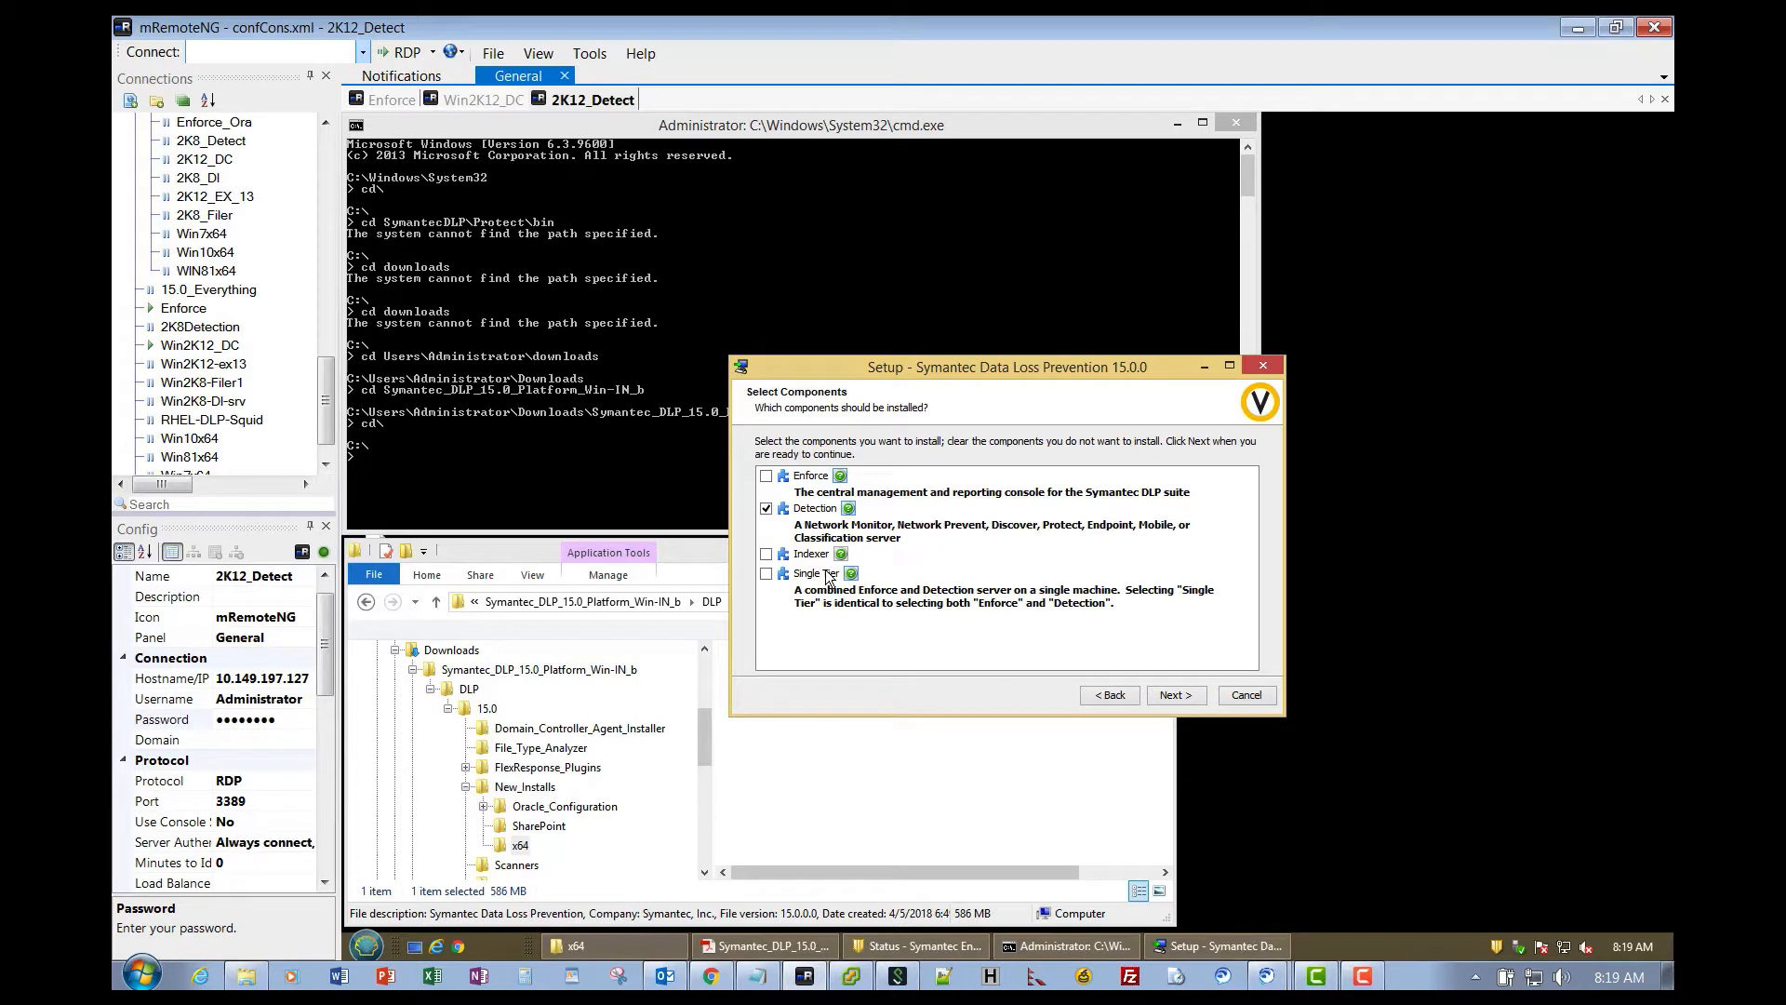
left_click(1190, 696)
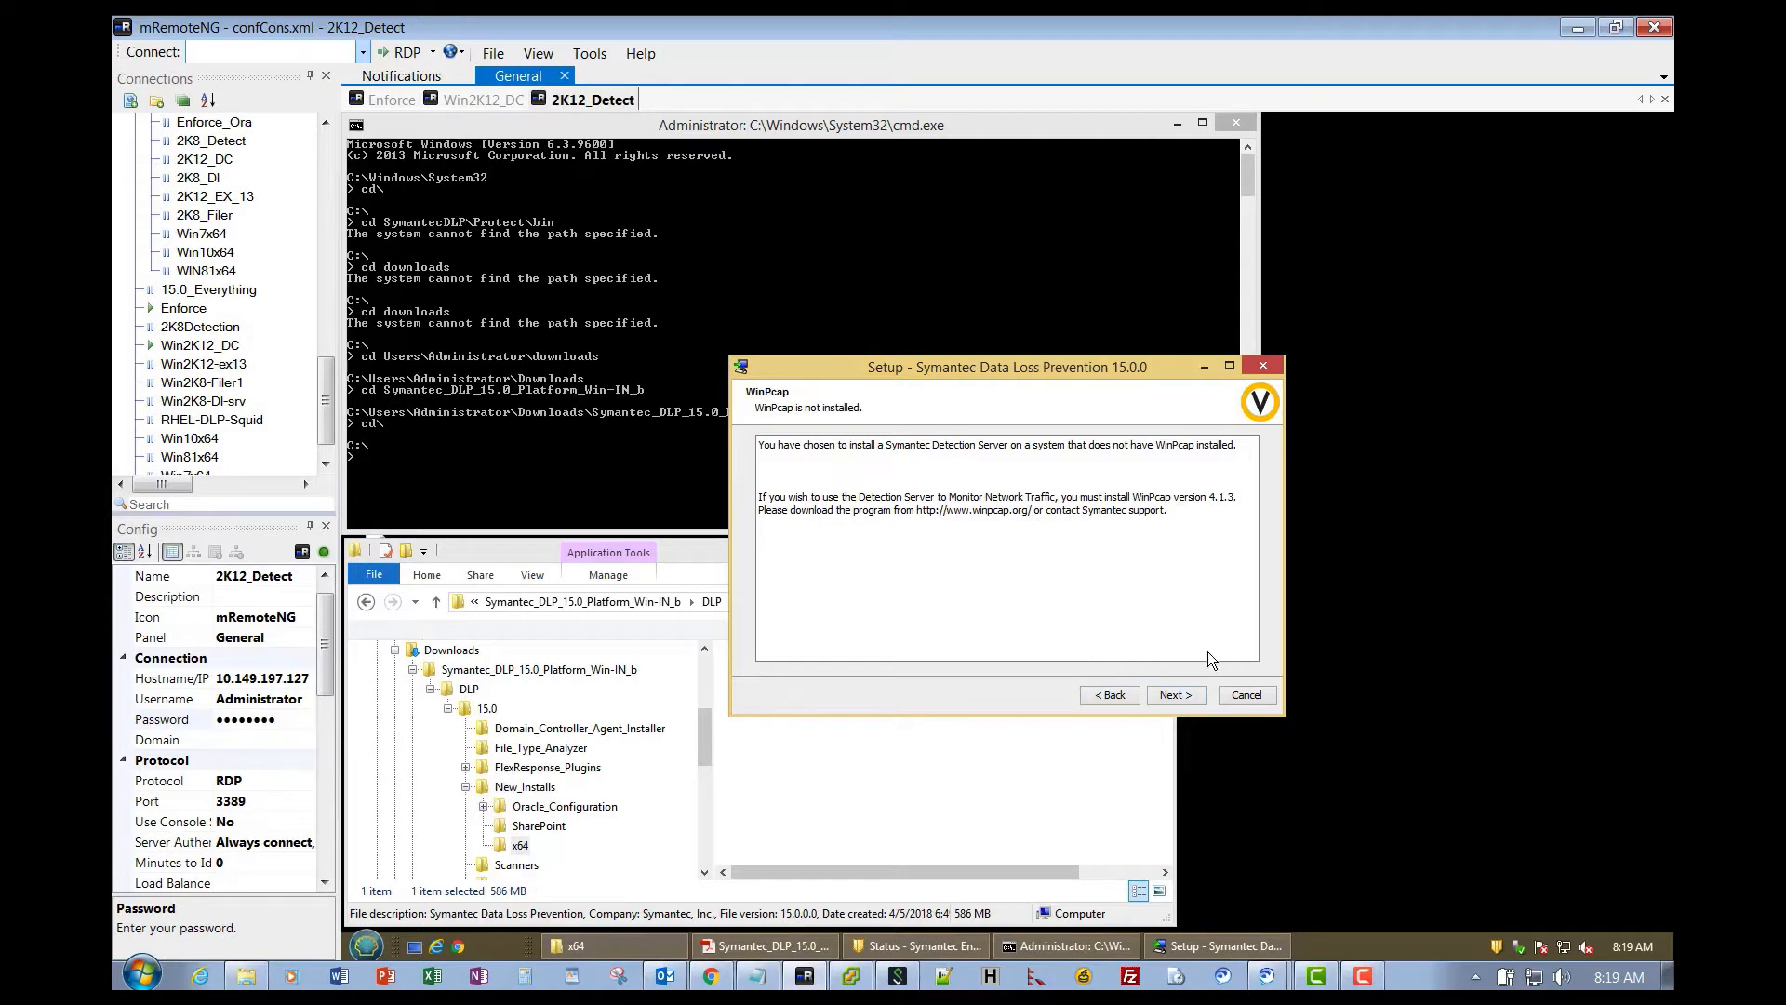
left_click(1176, 696)
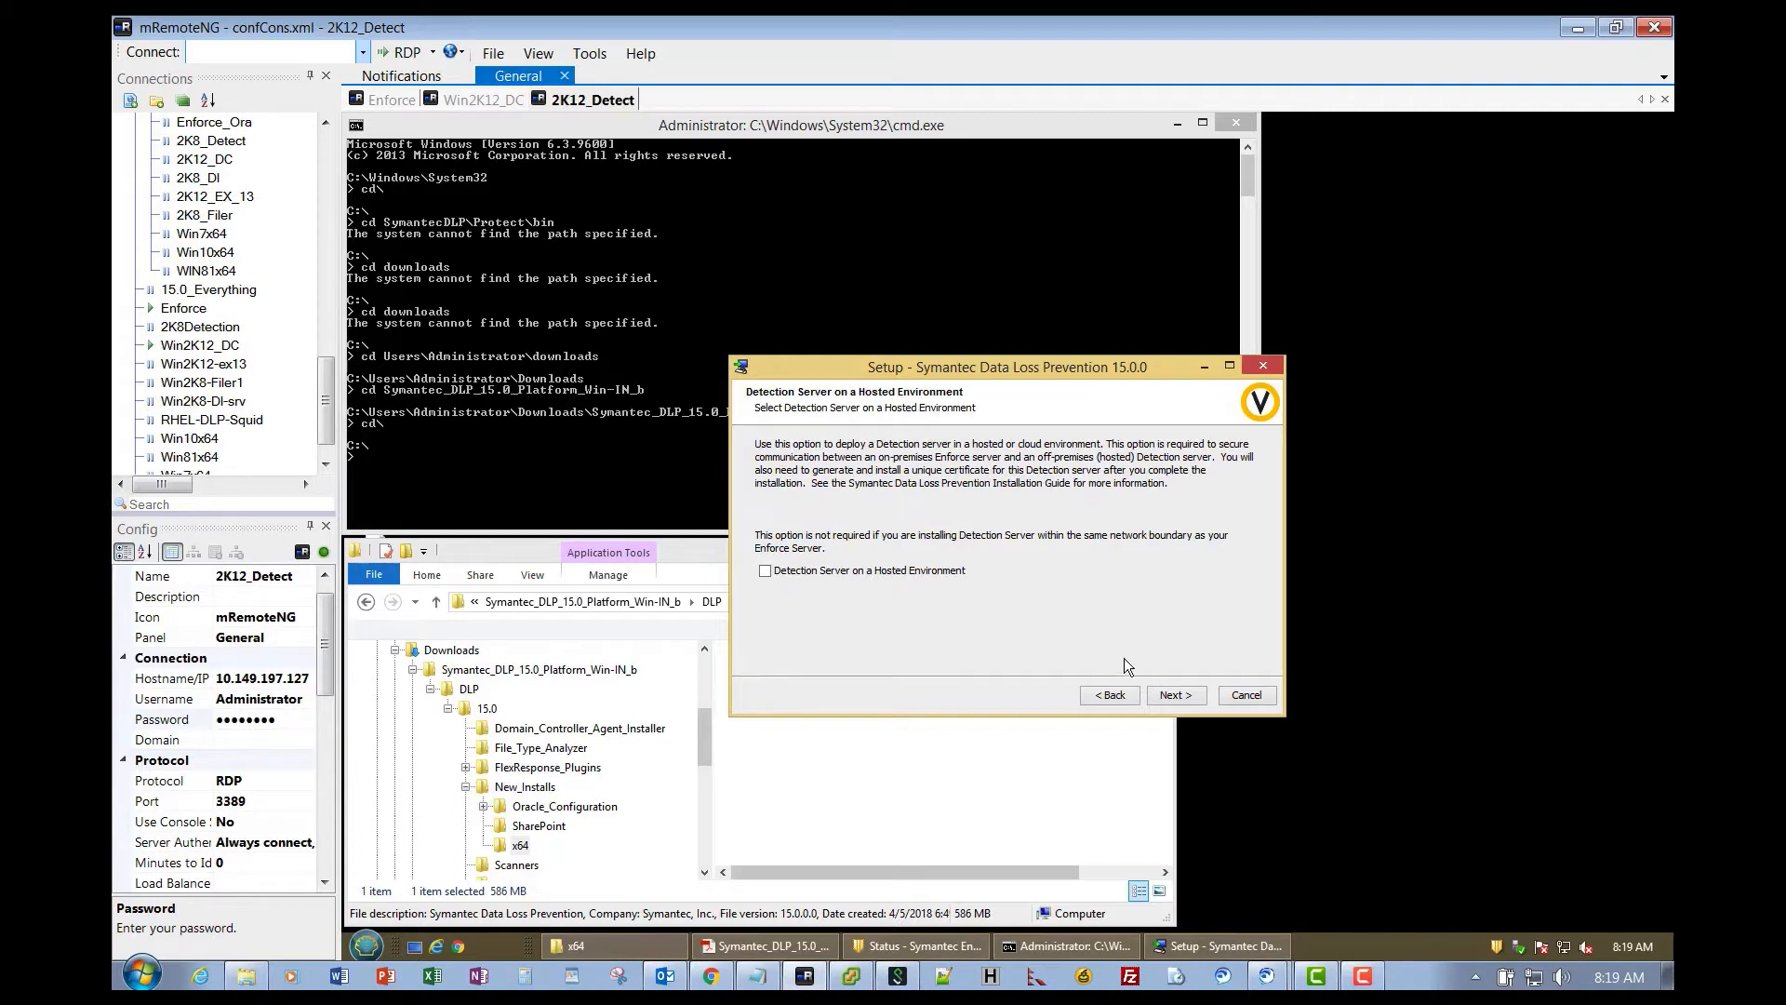
left_click(1163, 698)
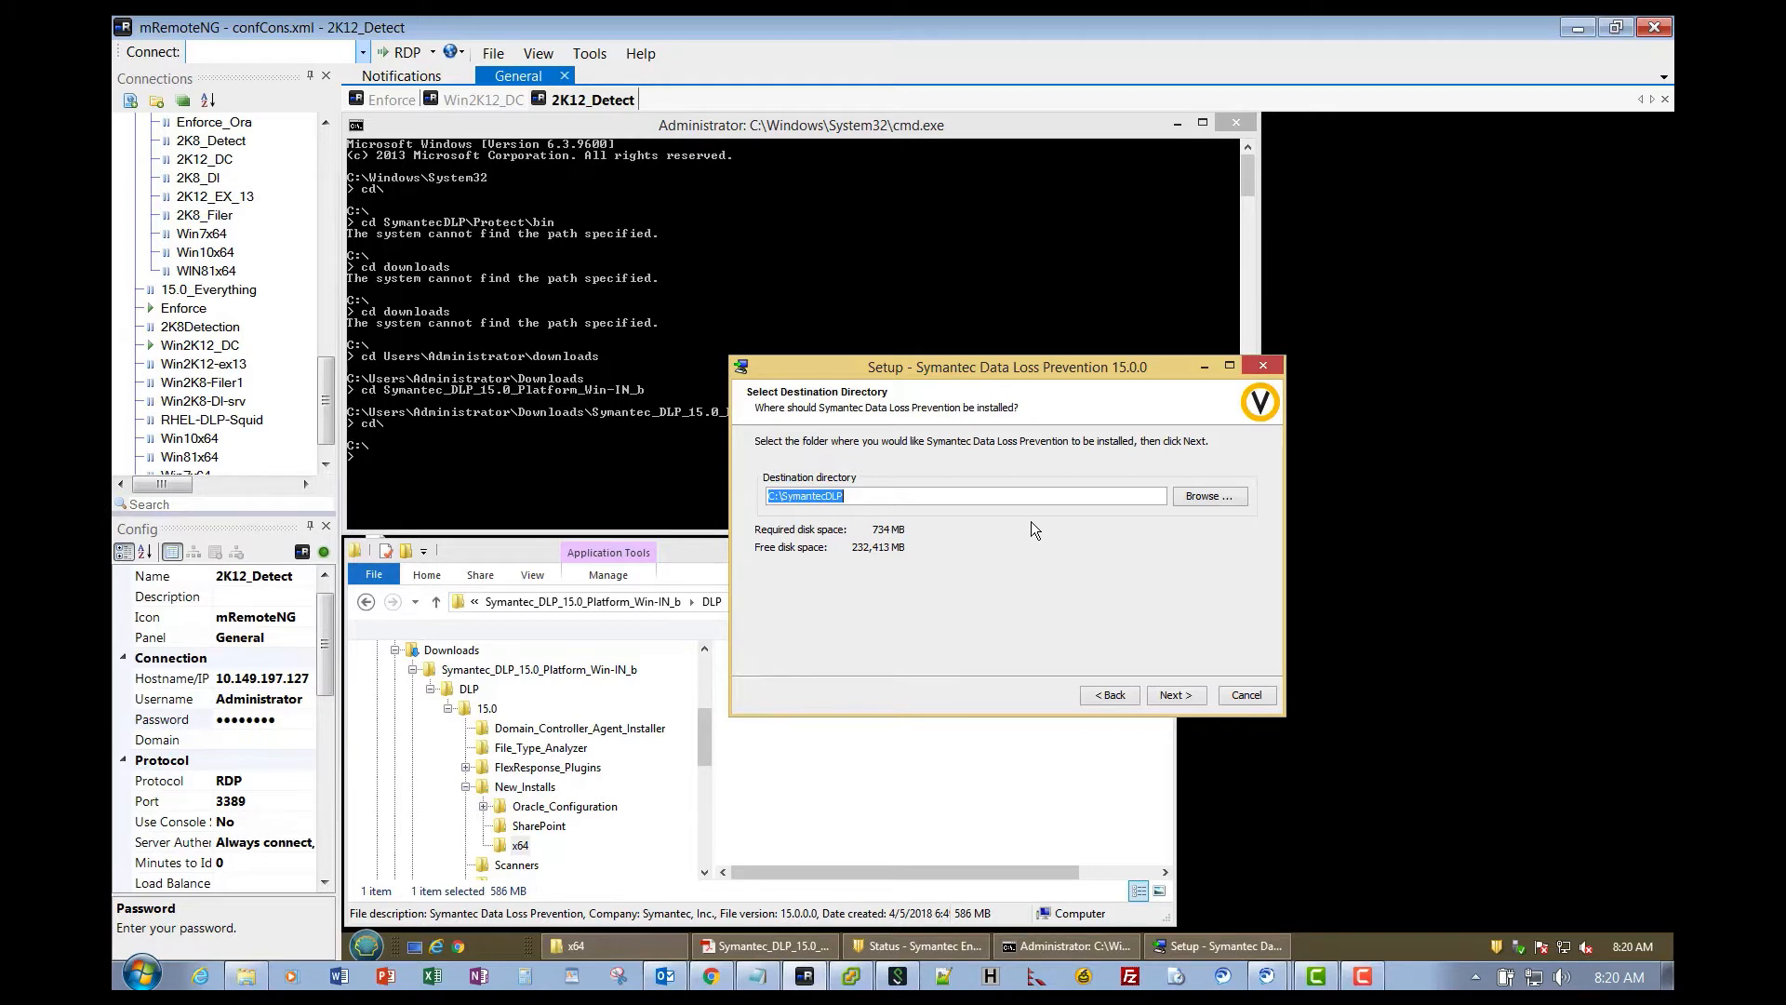
- Keep C:\SymantecDLP and the default Start Menu folder, and choose 'Create a new service user'
left_click(1175, 700)
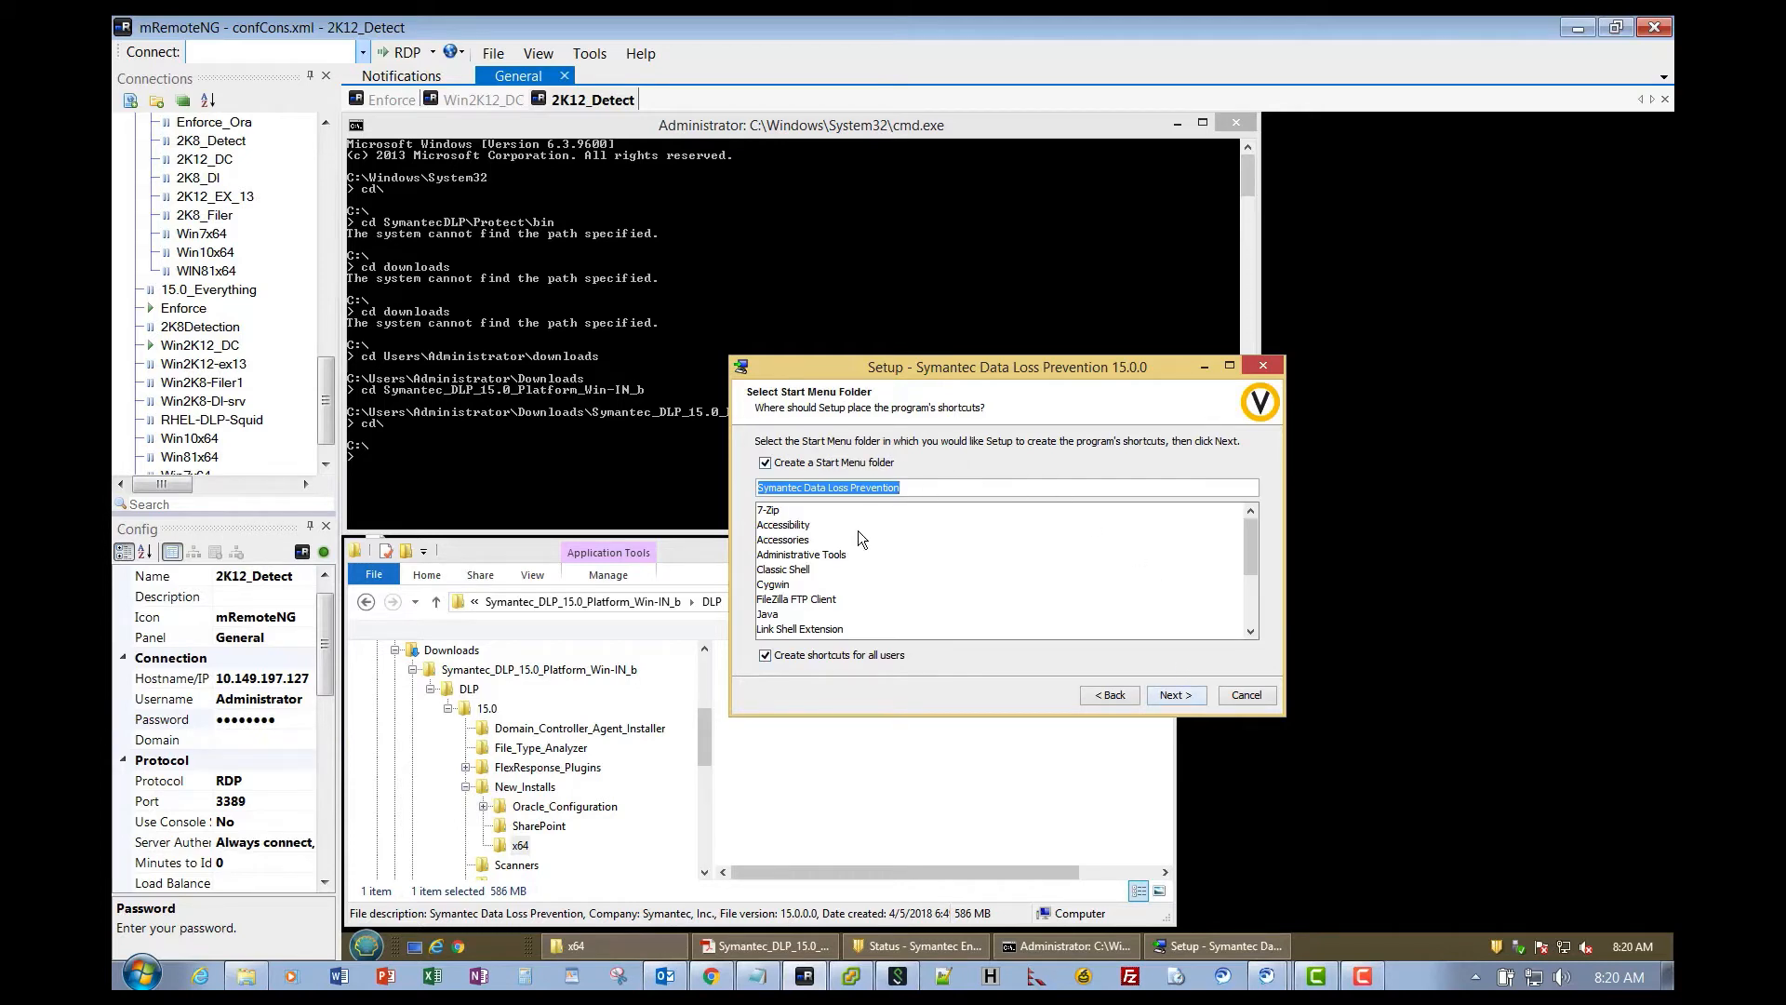
left_click(1175, 700)
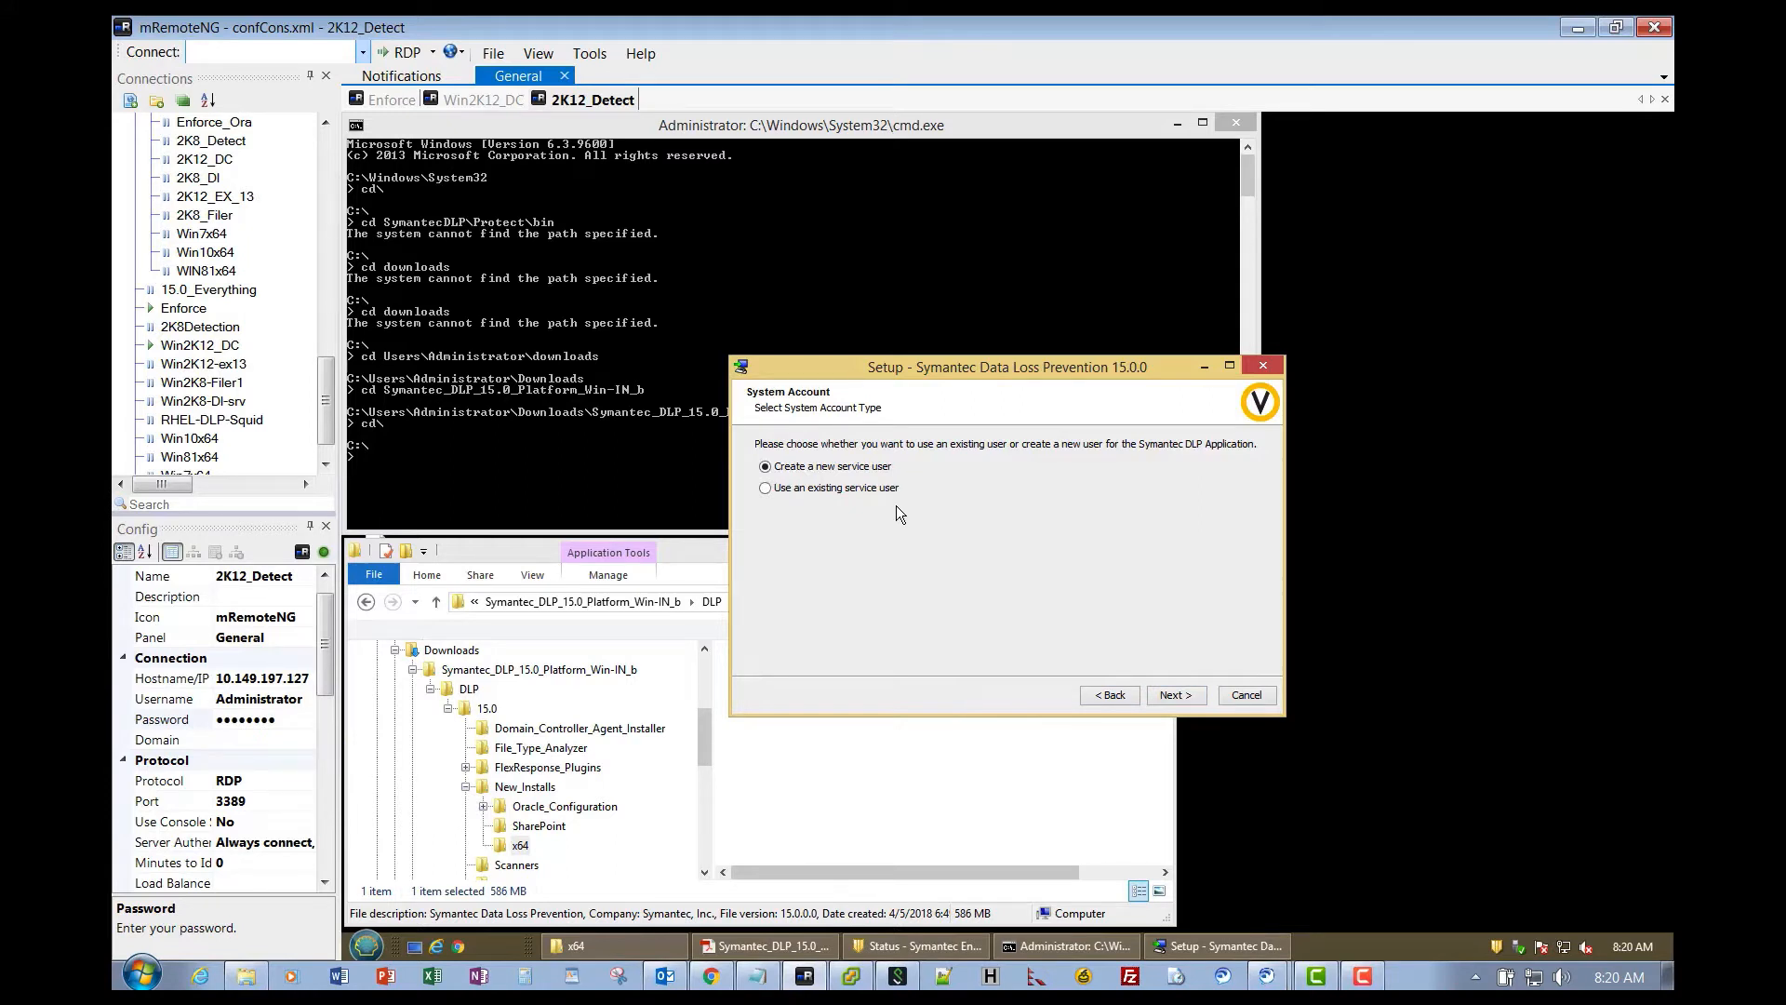
left_click(1175, 695)
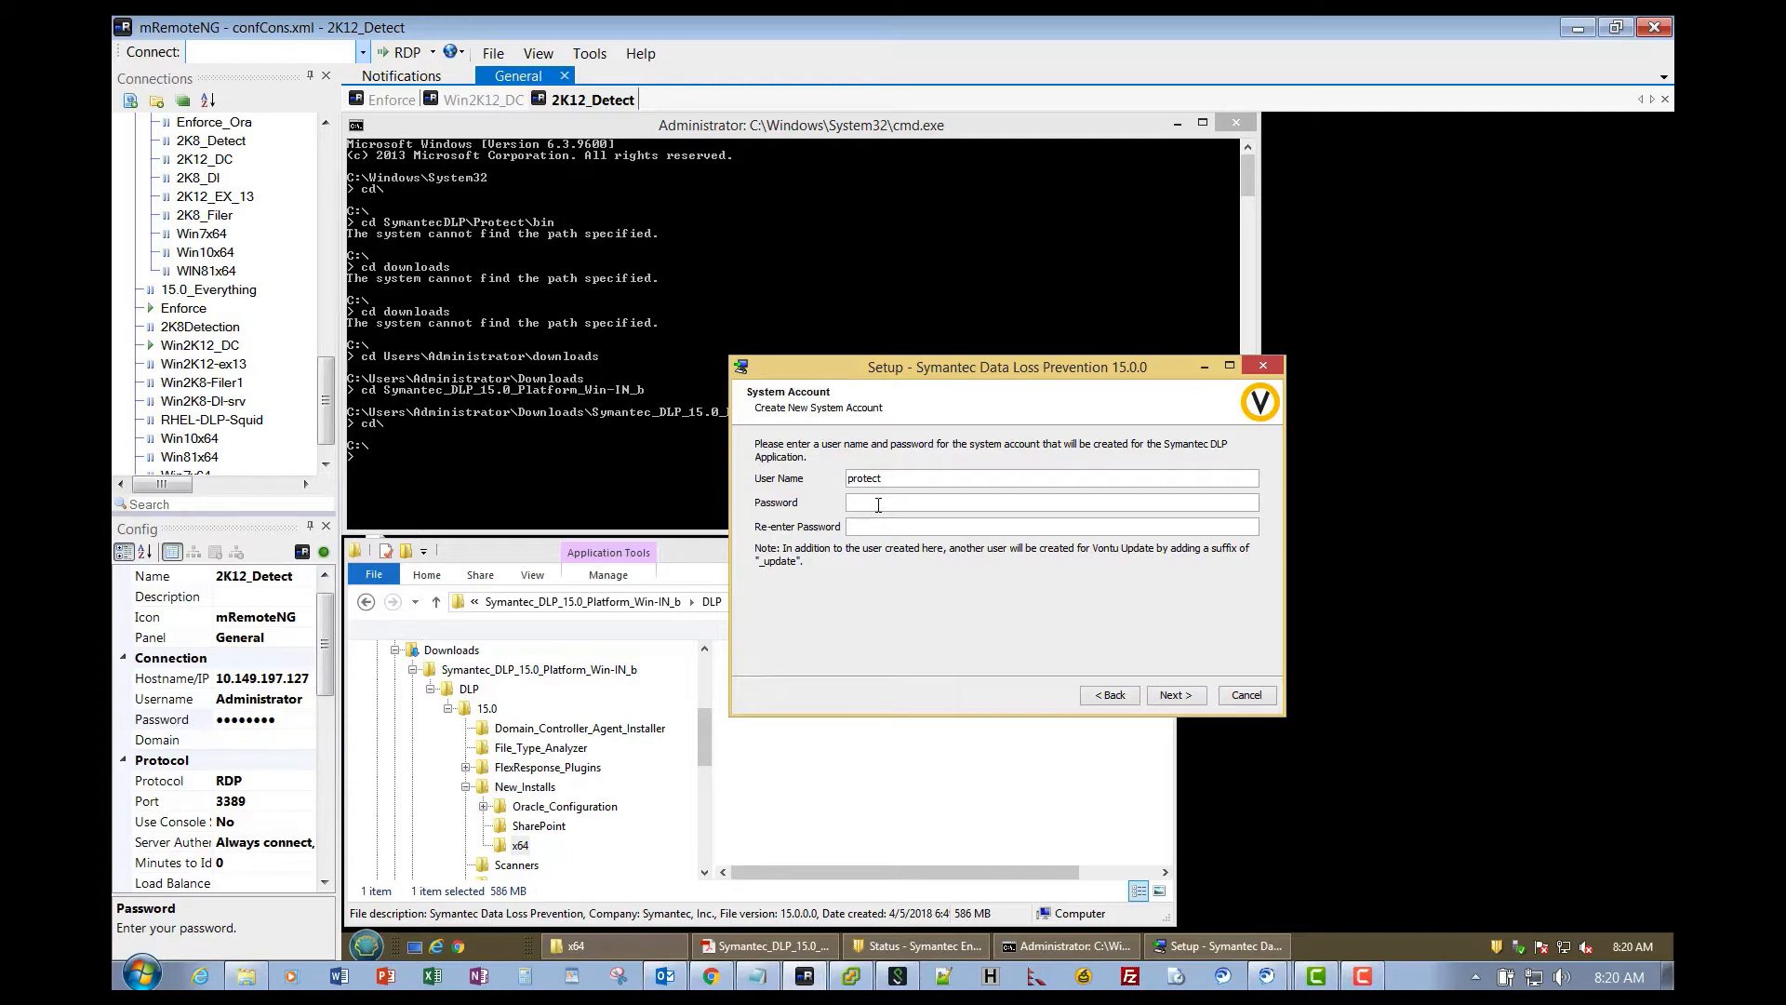
- Enter the protect account password and retry creating it, which repeatedly fails with User Creation Failed
type("**************")
left_click(1174, 696)
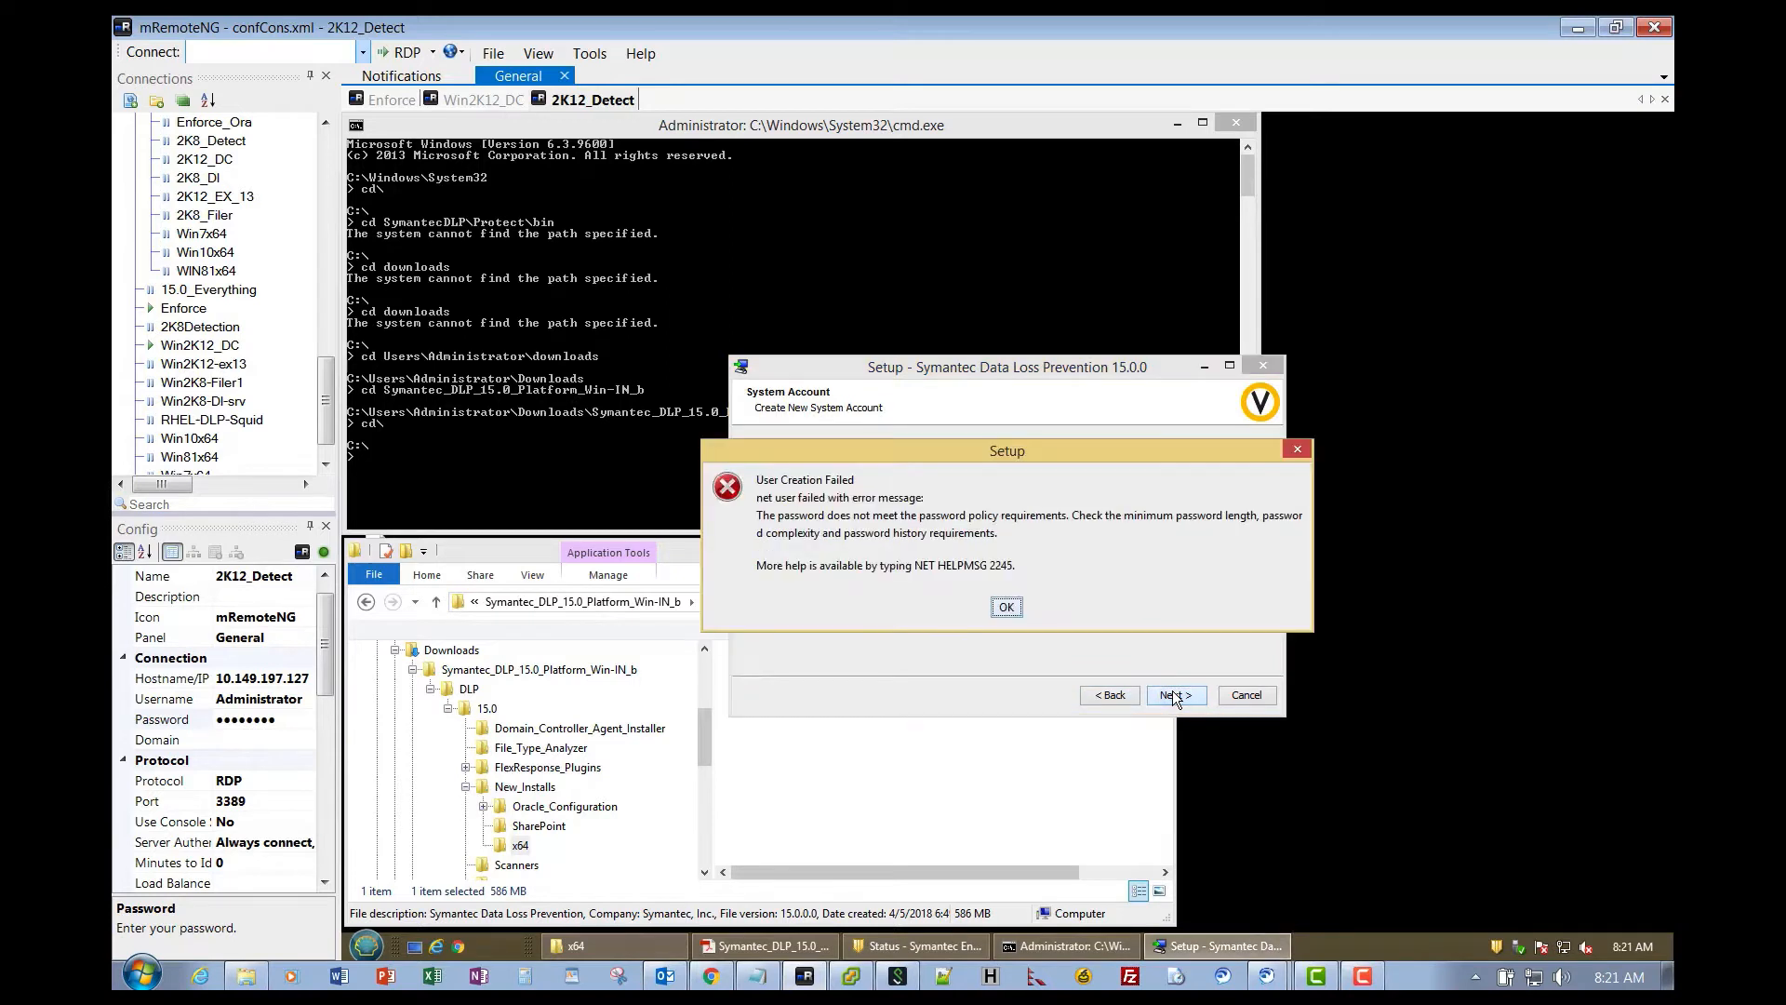
left_click(1009, 606)
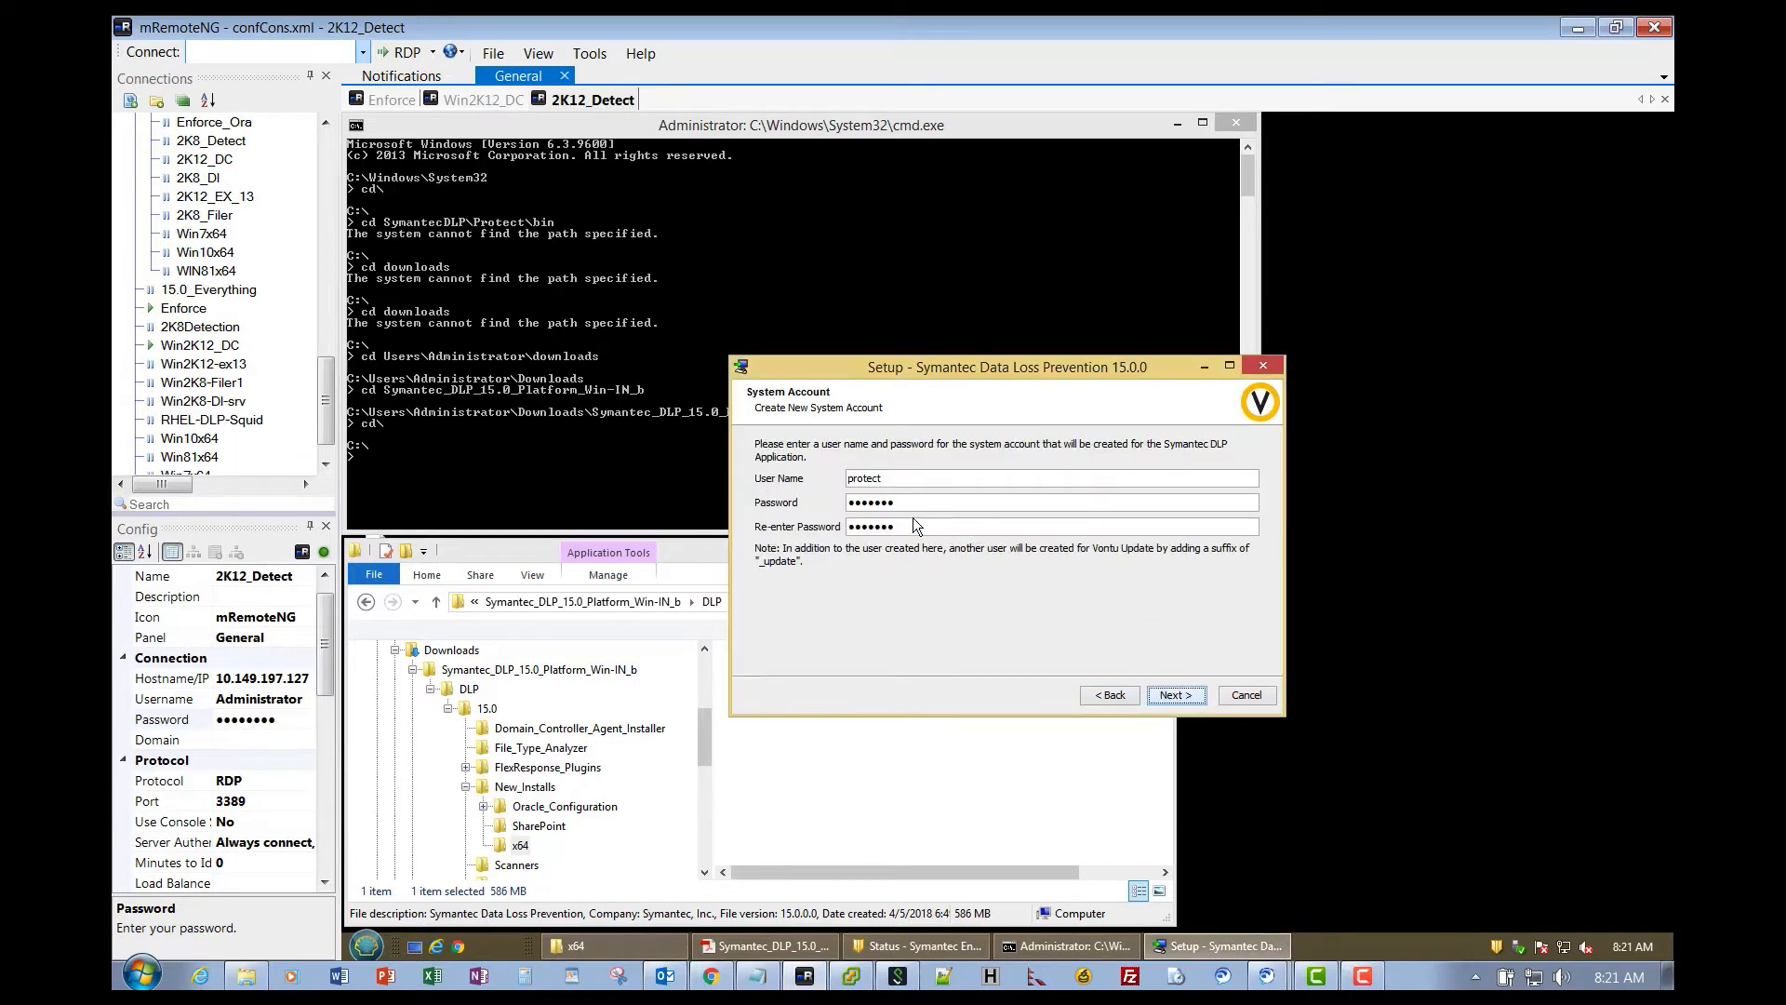
double_click(907, 501)
type("p")
key("BackSpace")
type("●●●●●●●●●●●●")
key("BackSpace")
key("BackSpace")
key("BackSpace")
key("BackSpace")
key("BackSpace")
key("BackSpace")
key("BackSpace")
type("●●●●●●●●●●")
left_click(1172, 697)
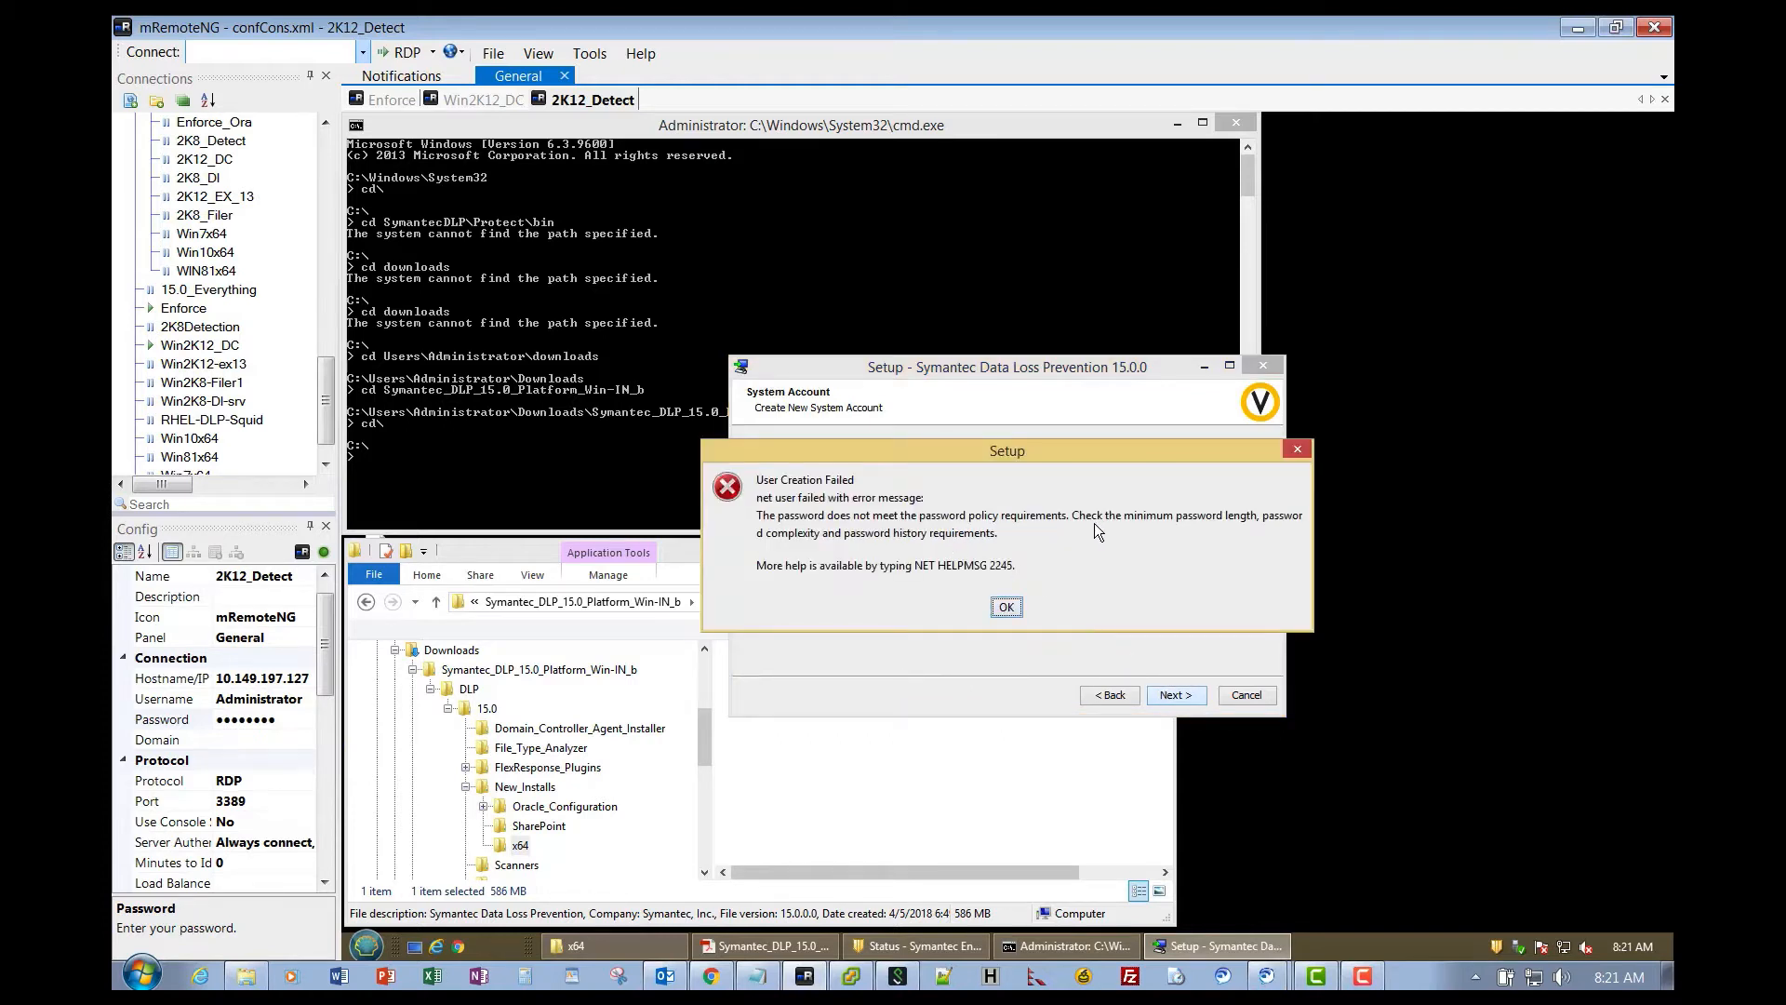
left_click(1007, 607)
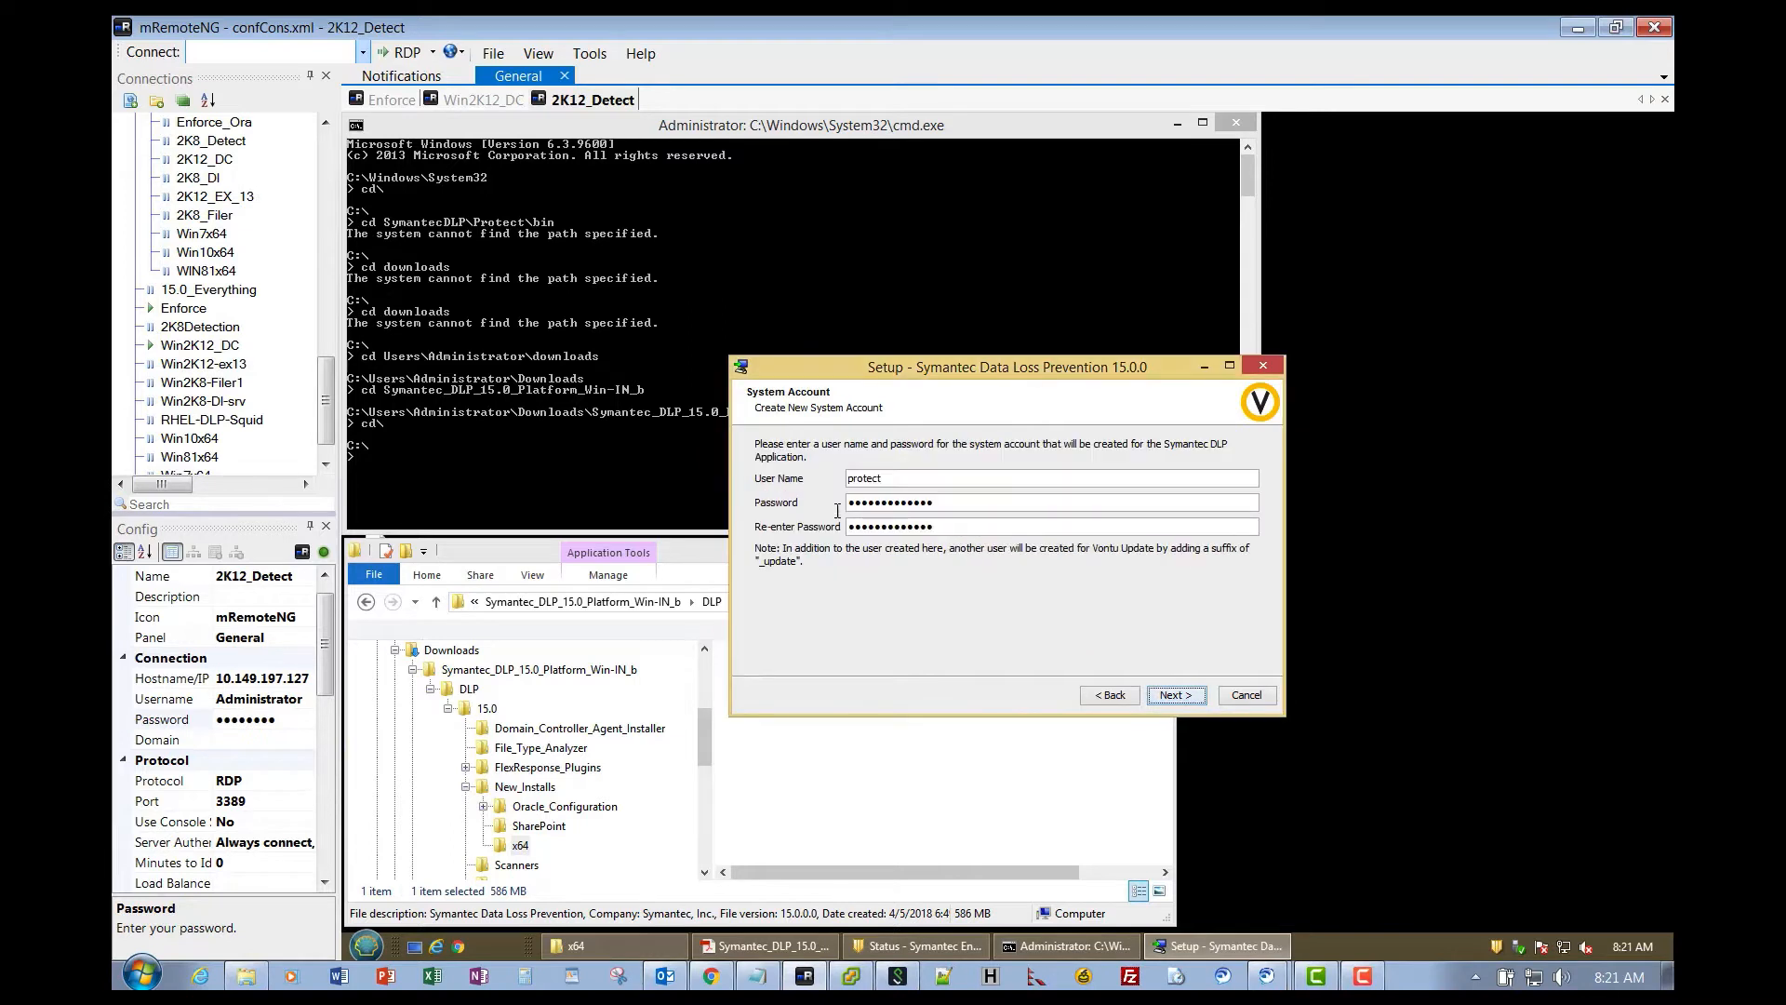
left_click(1178, 698)
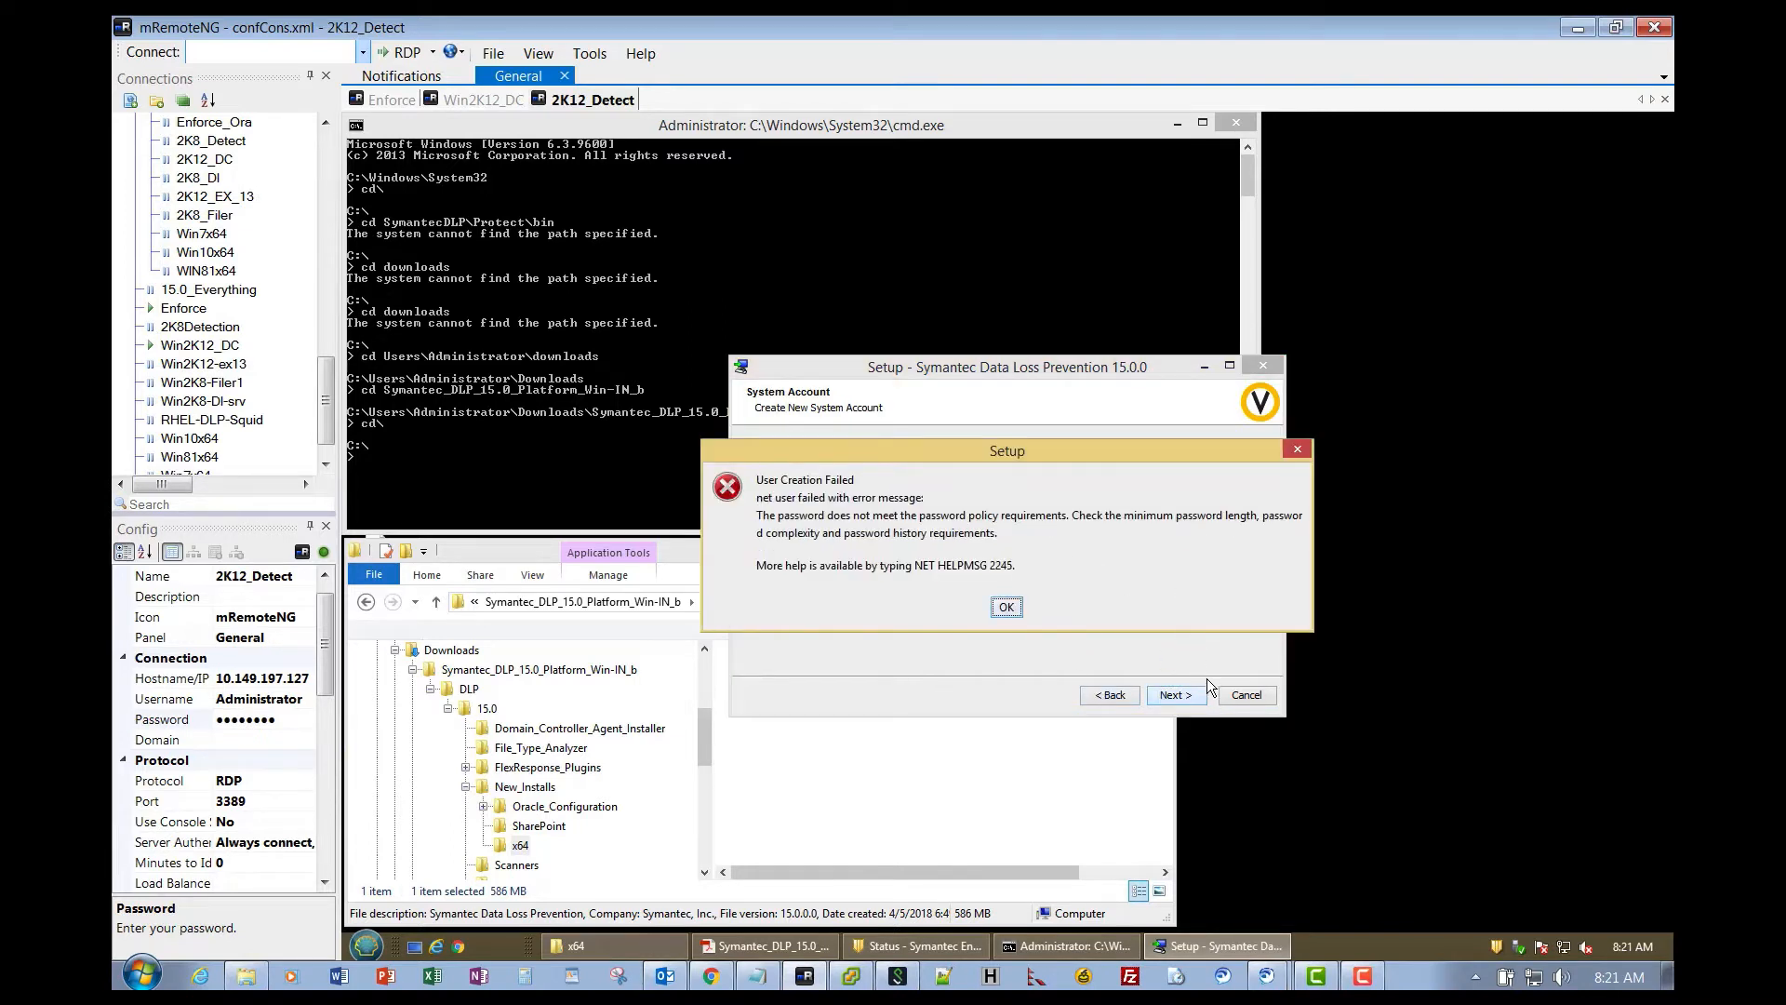
left_click(1005, 608)
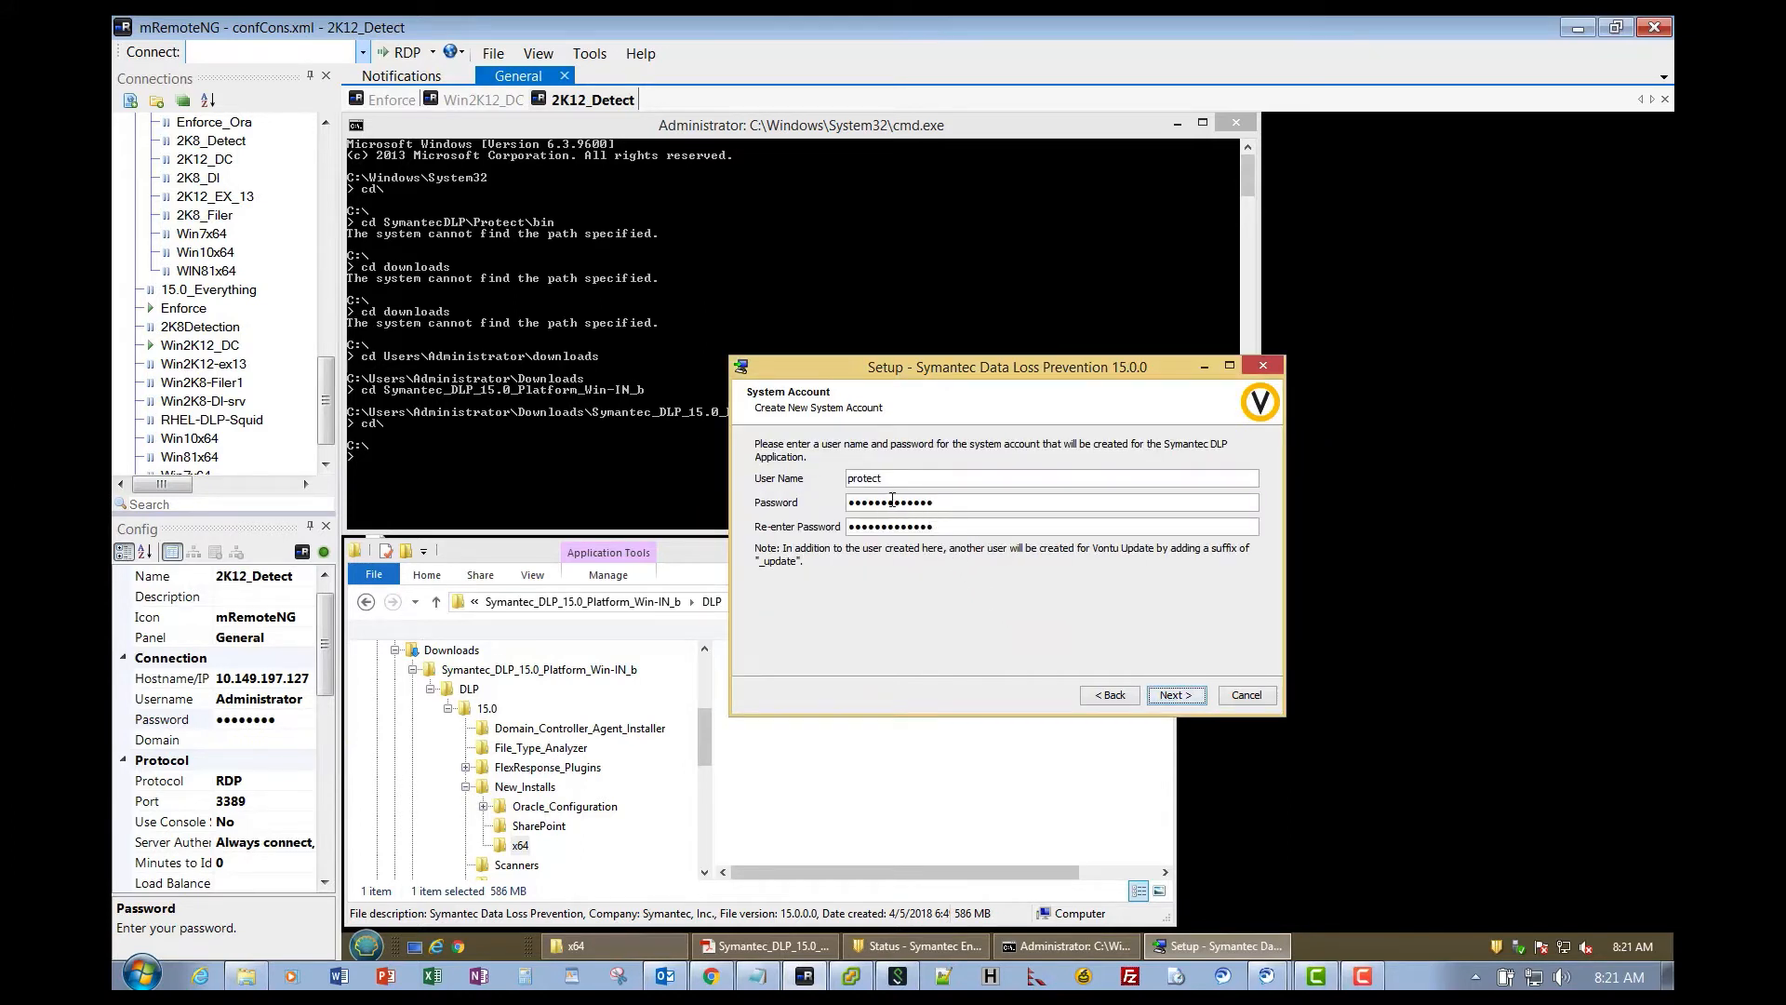
- Cancel then continue setup, clear both password fields, and go to the remote Start menu
left_click(1246, 695)
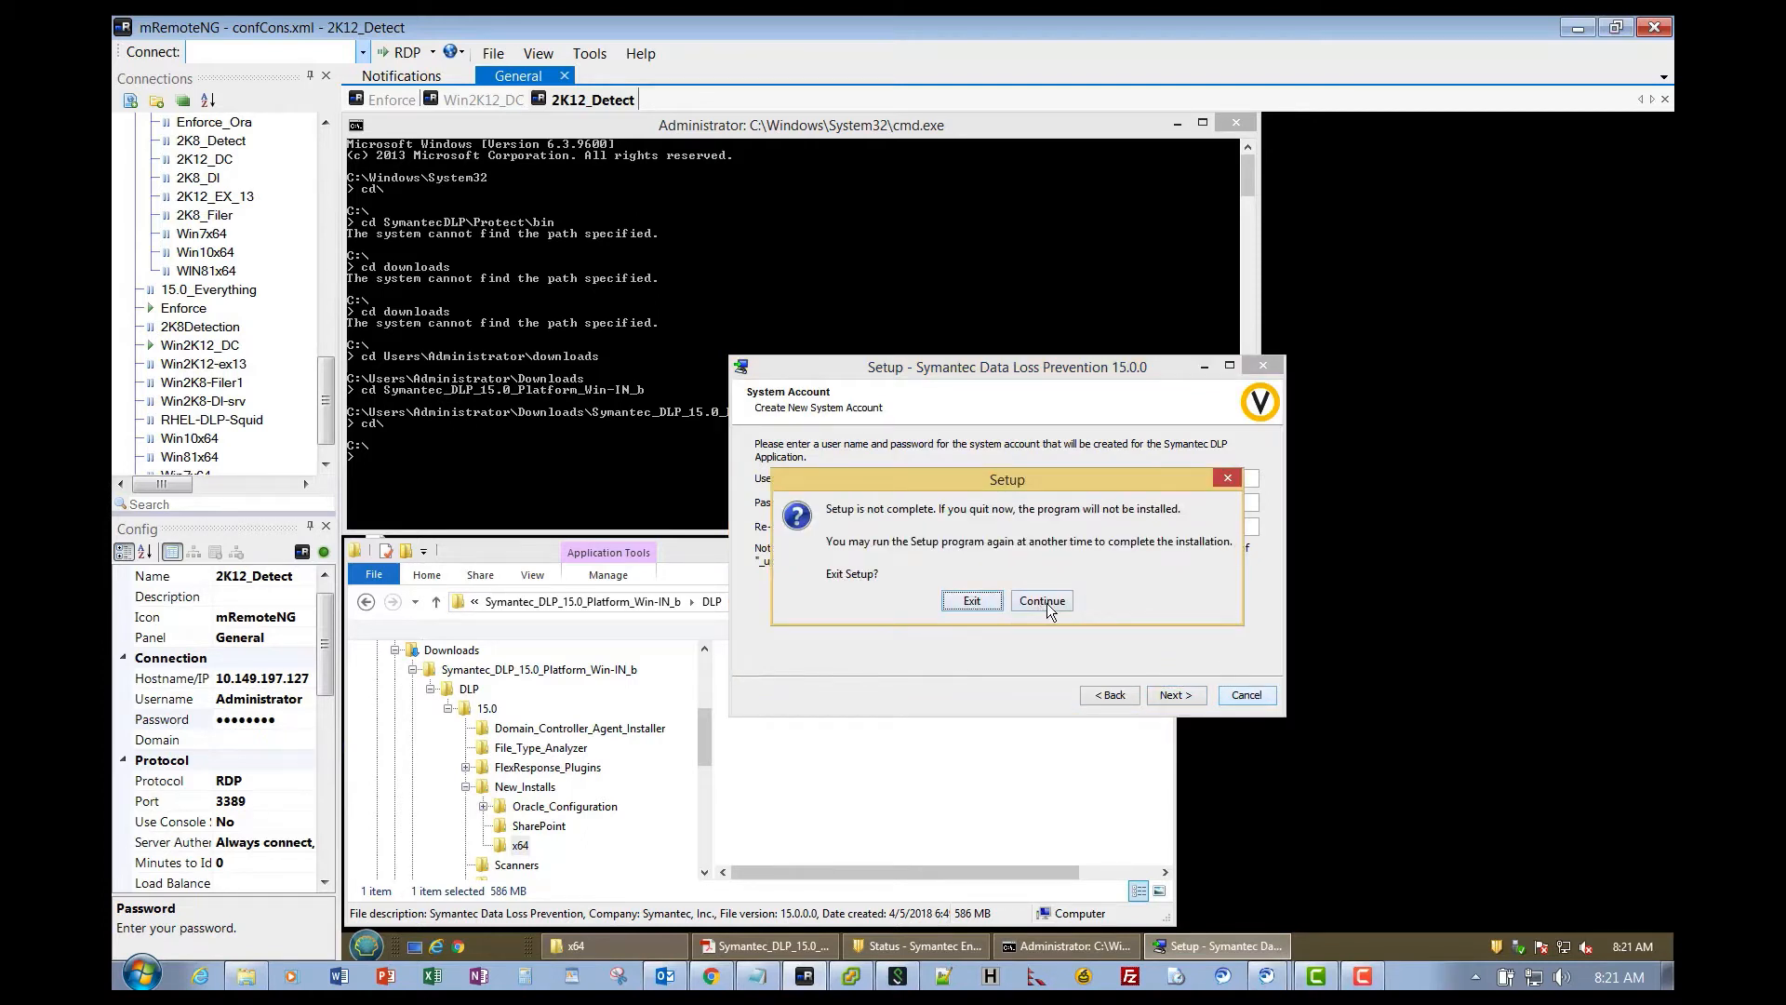
left_click(1046, 603)
left_click_drag(965, 504, 754, 498)
key("BackSpace")
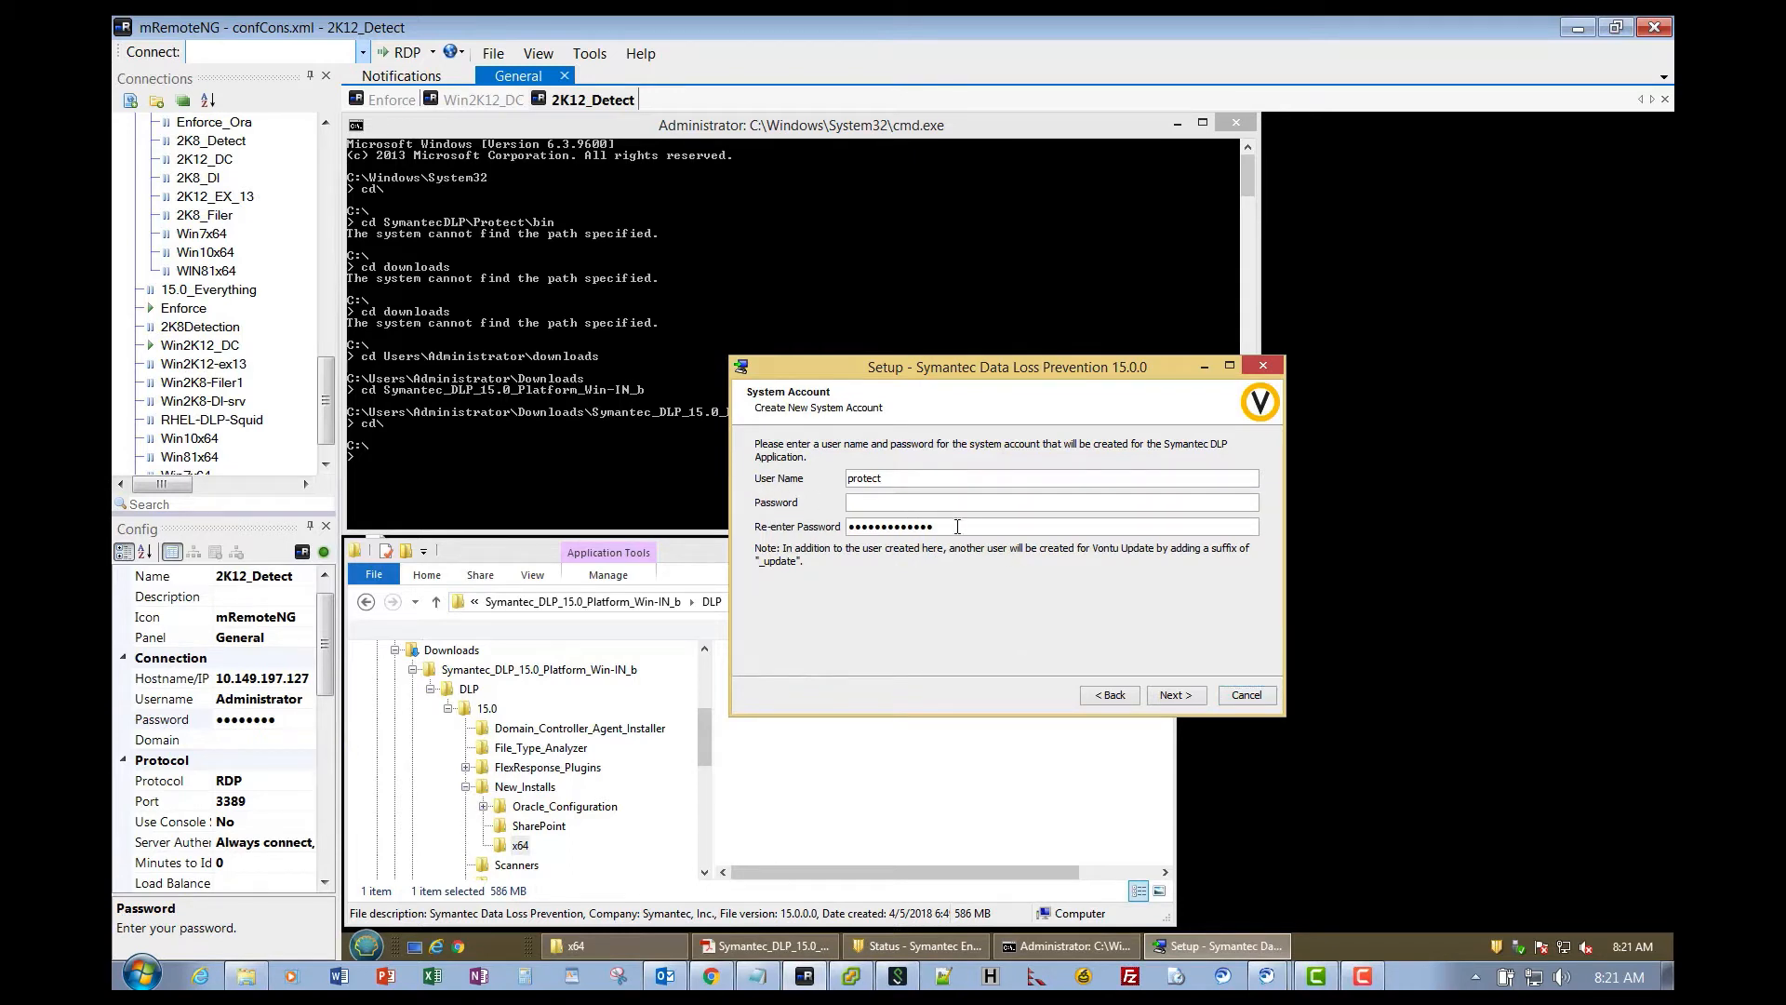
left_click_drag(961, 527, 805, 533)
key("BackSpace")
left_click(365, 948)
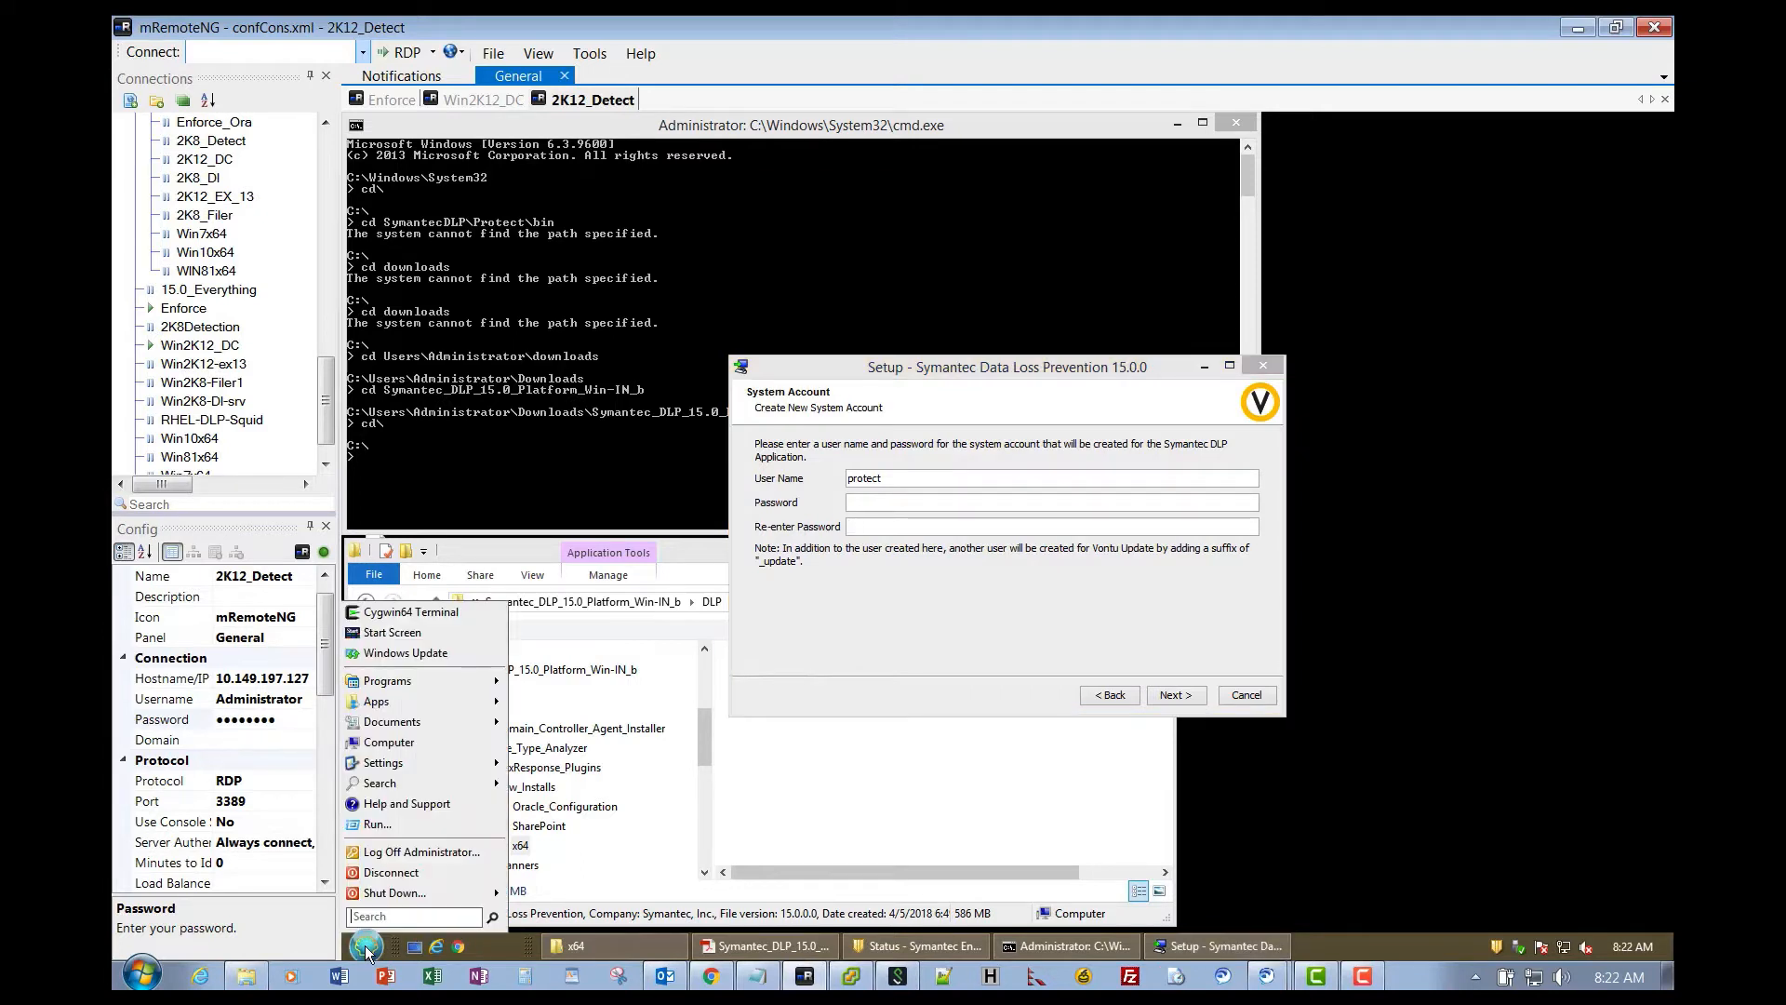
- Set Password Policy's 'Password must meet complexity requirements' to Disabled and close Local Security Policy
mouse_move(419, 683)
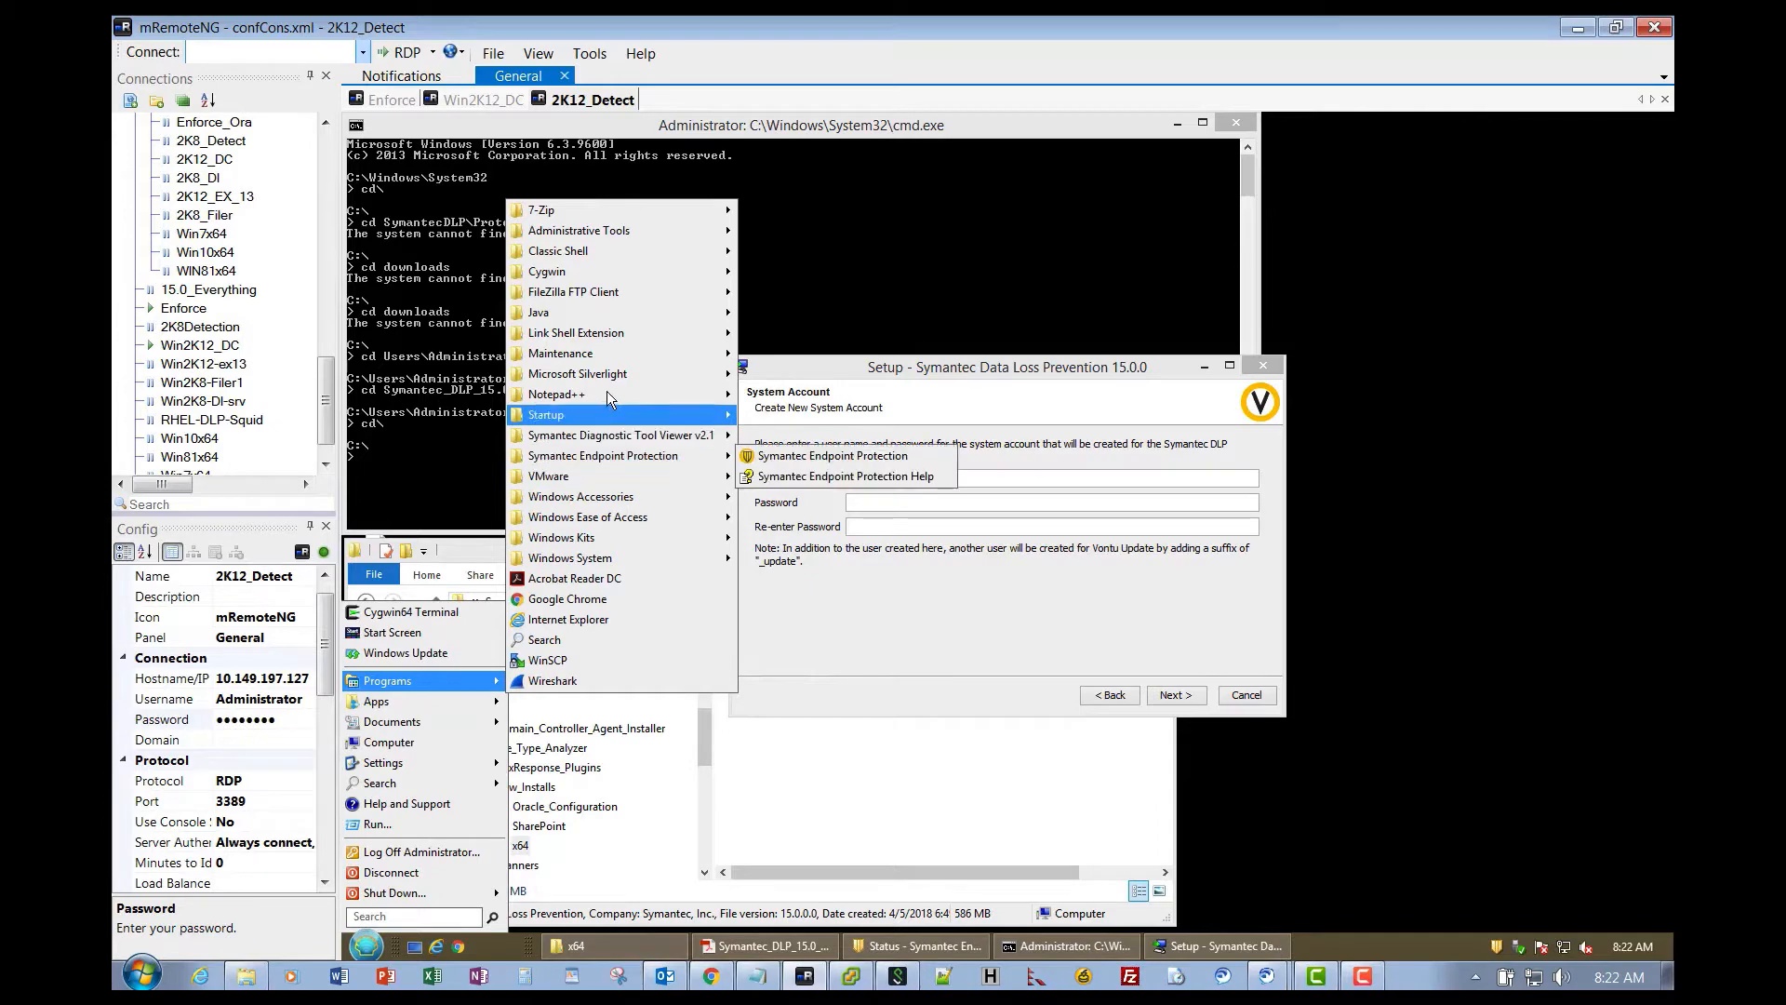
mouse_move(606, 390)
mouse_move(601, 229)
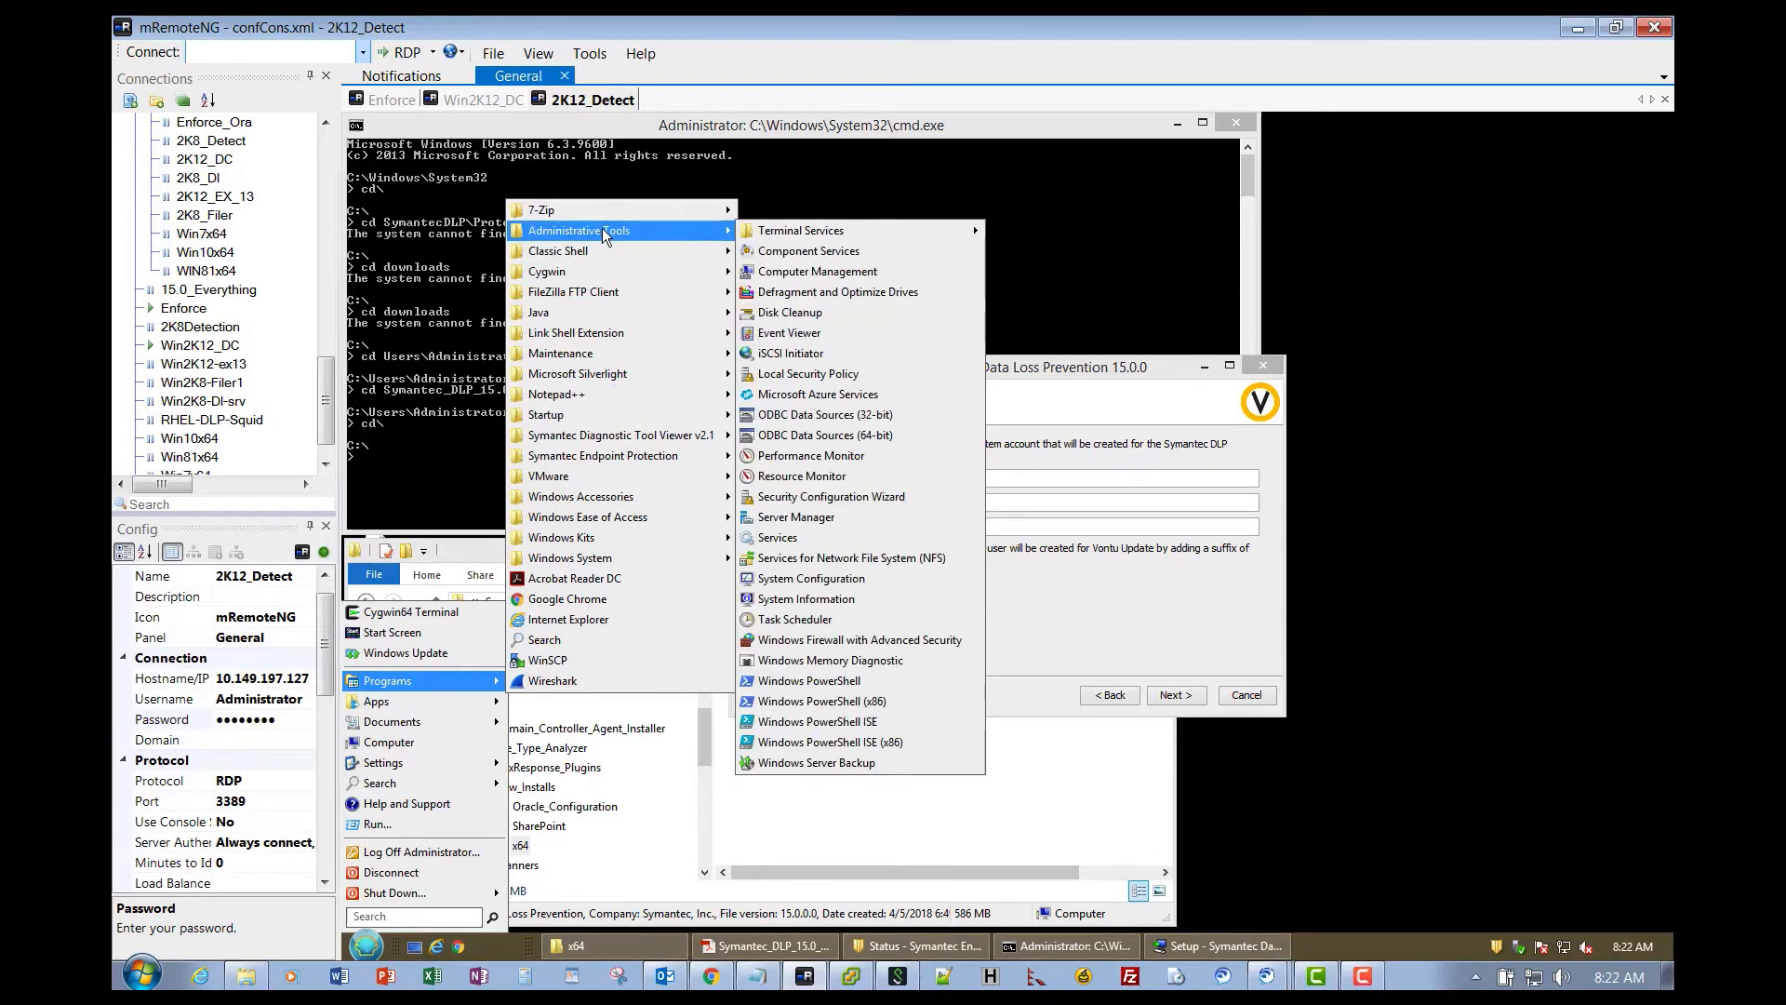
left_click(793, 374)
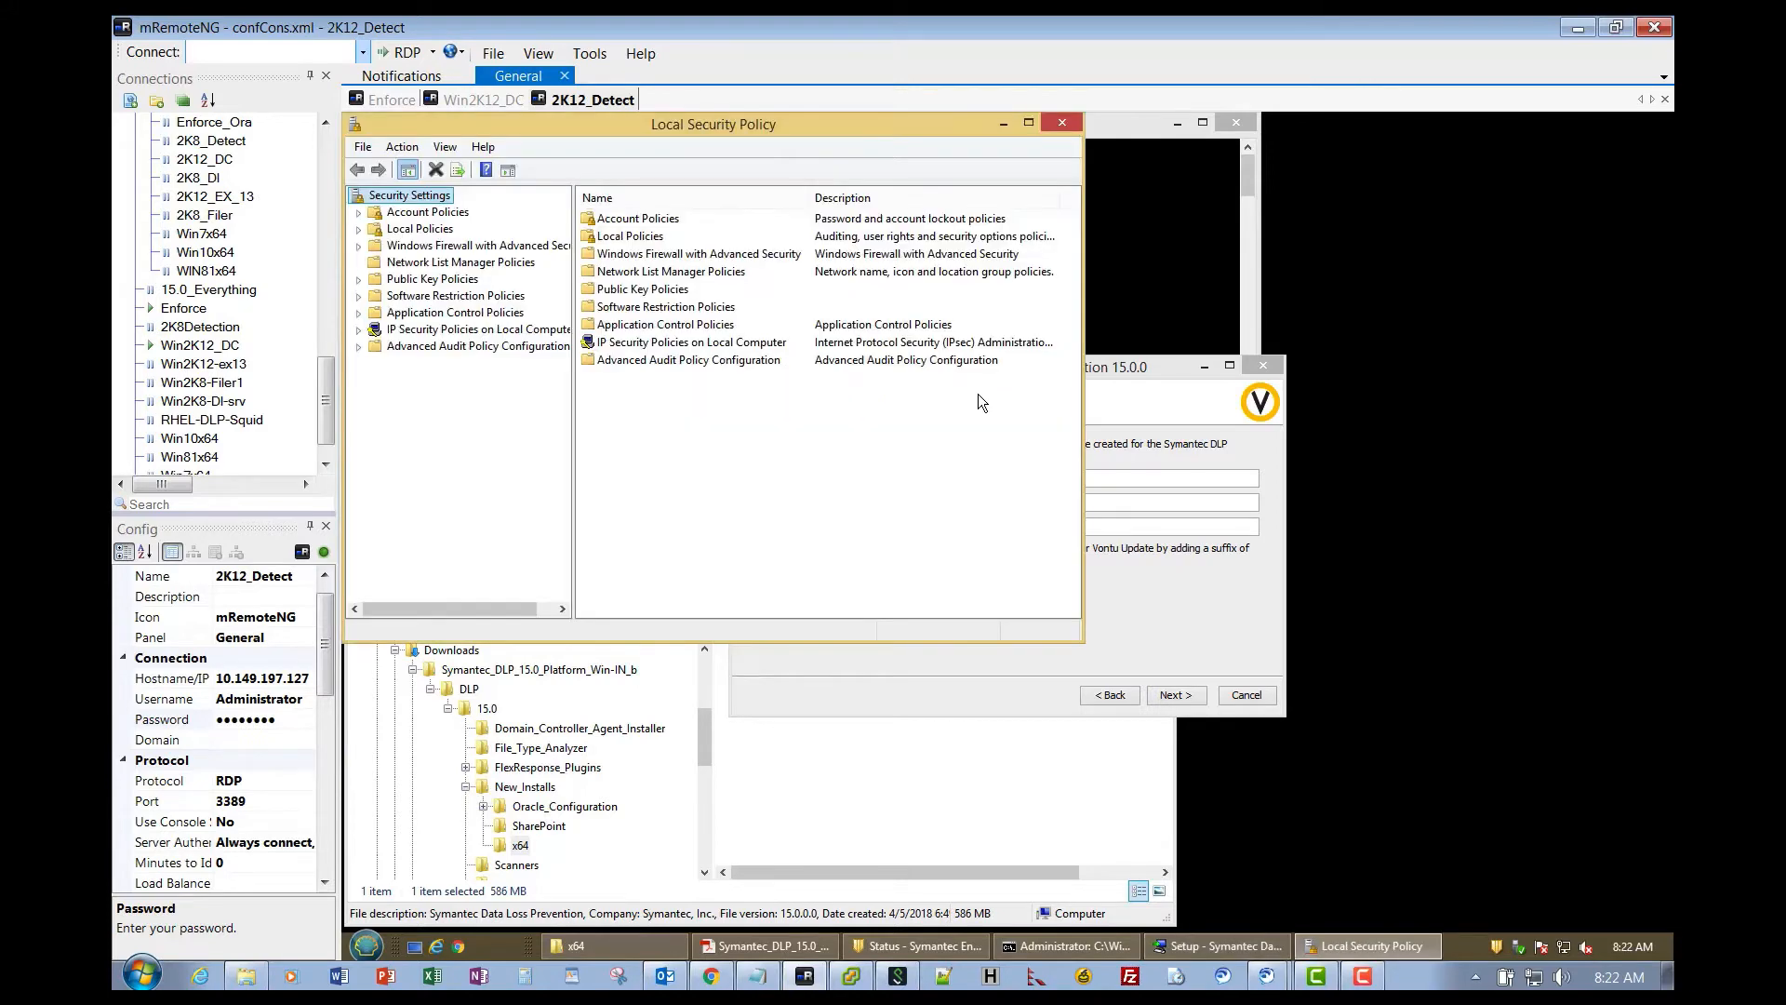
double_click(638, 219)
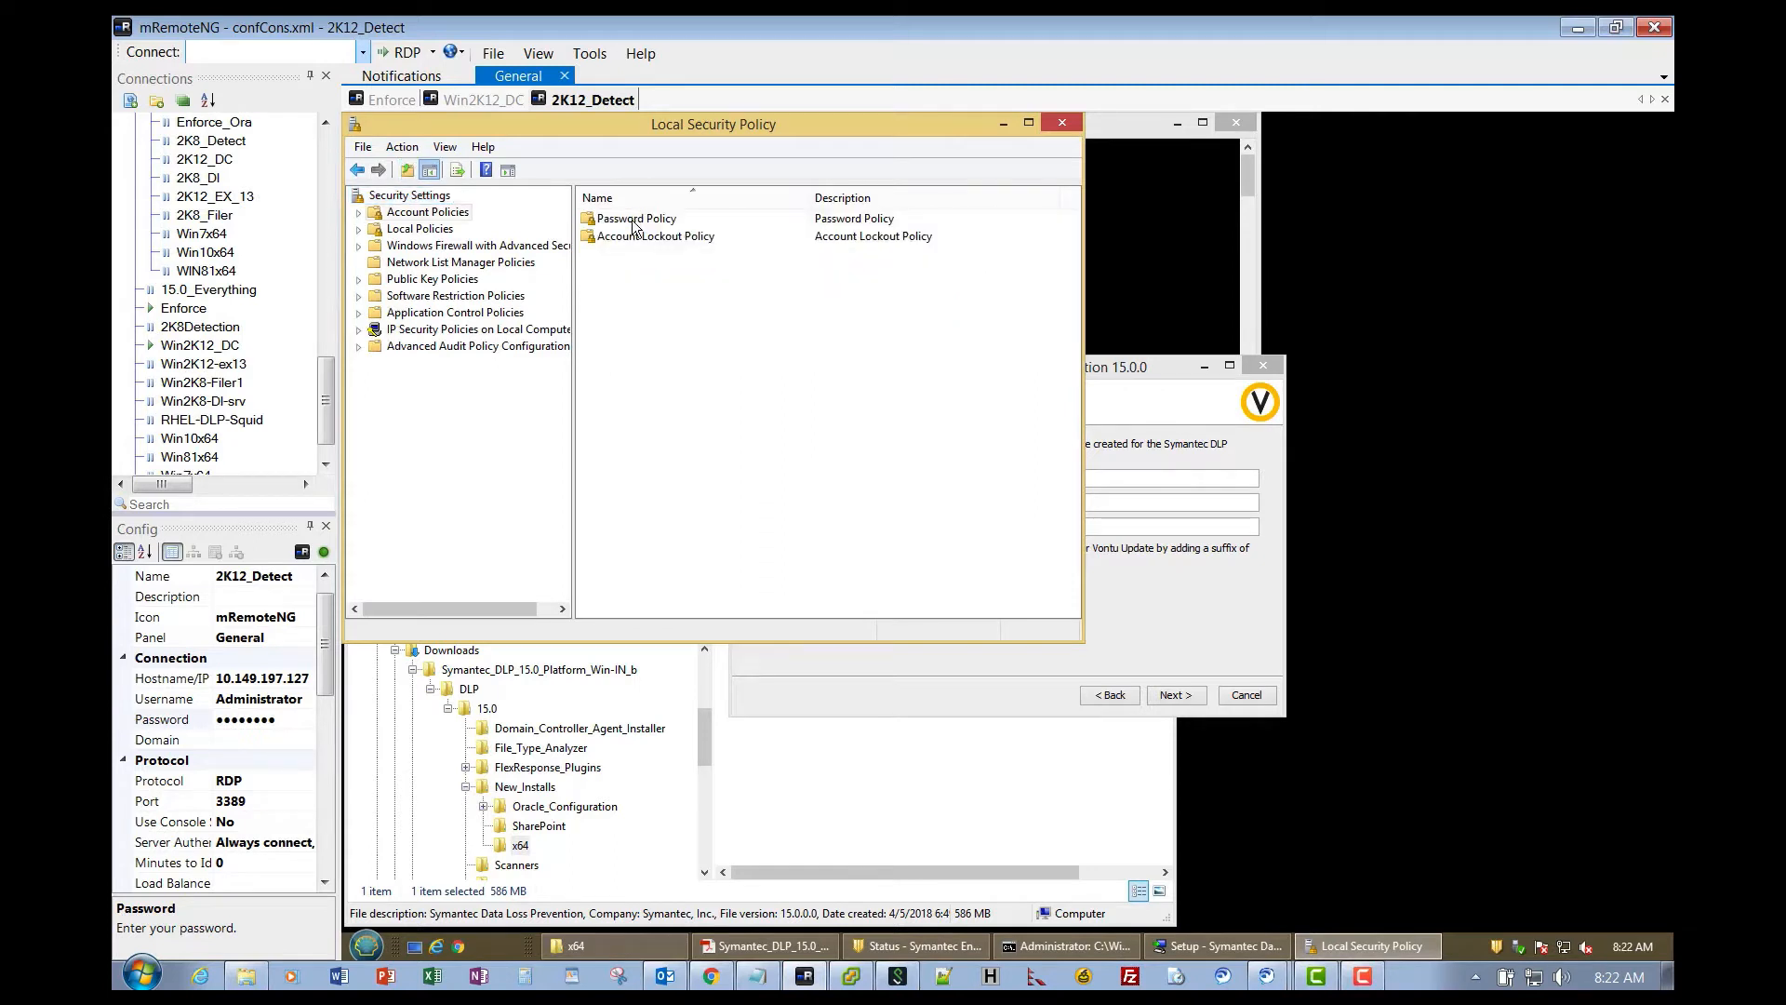
double_click(633, 222)
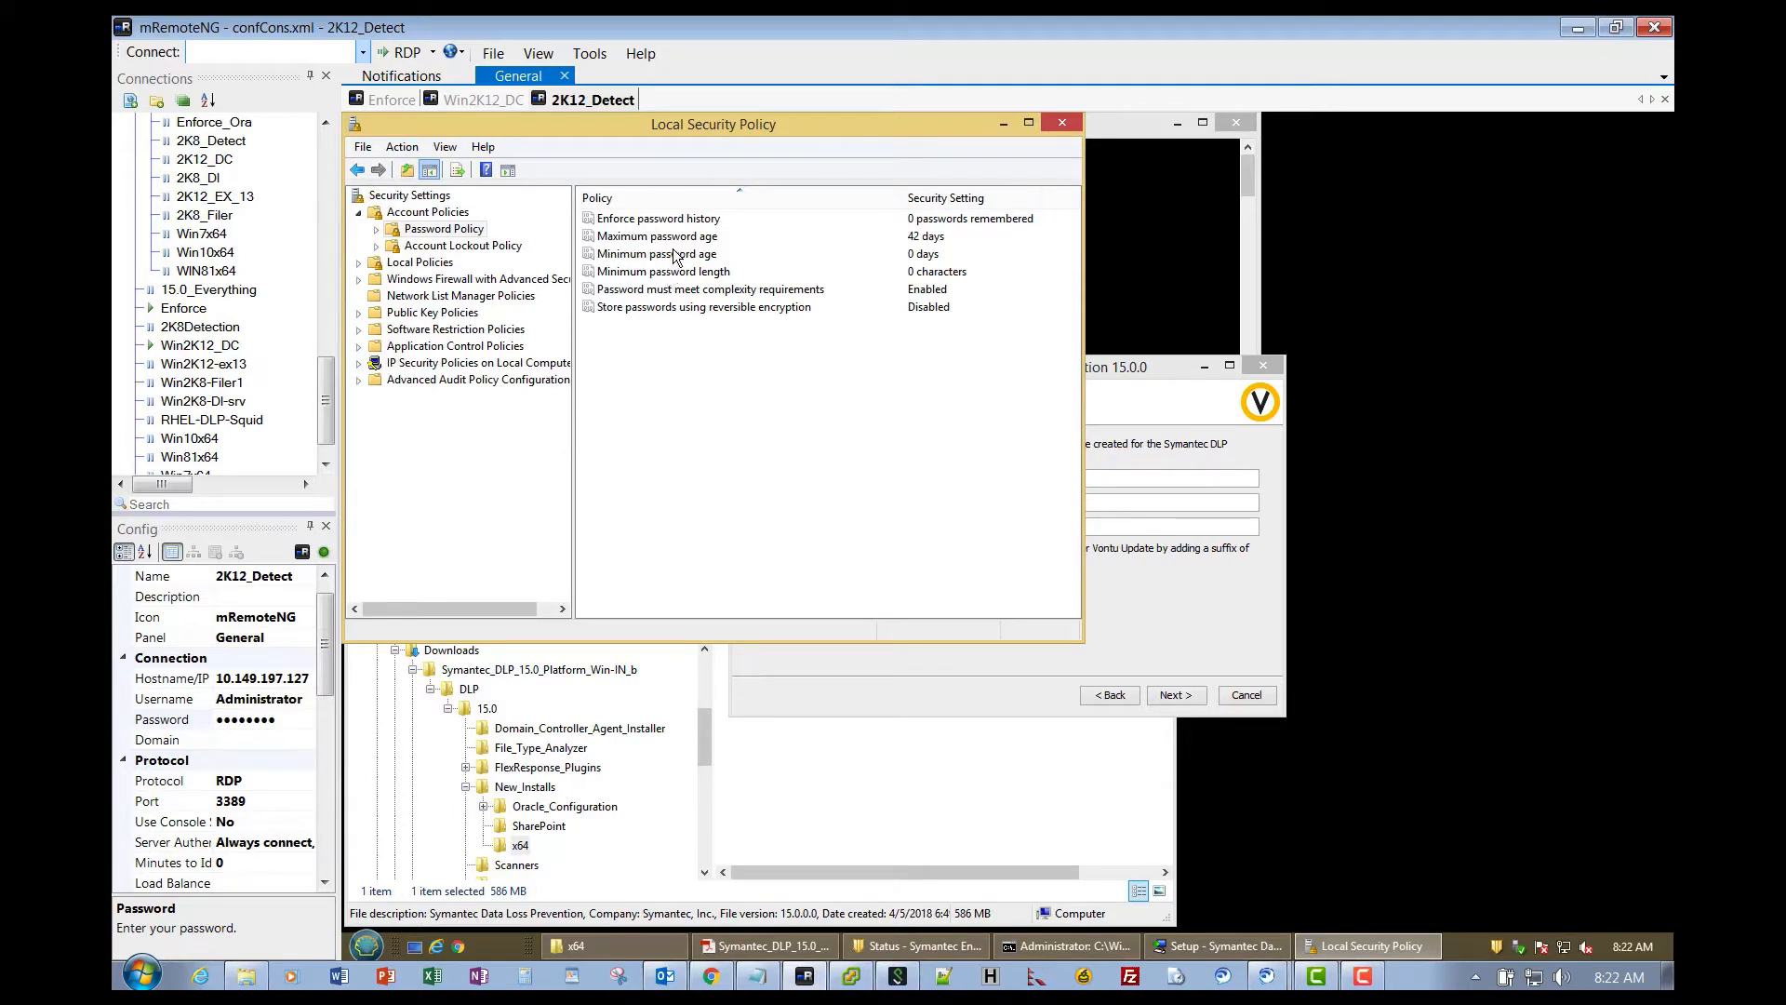
left_click(722, 295)
double_click(723, 296)
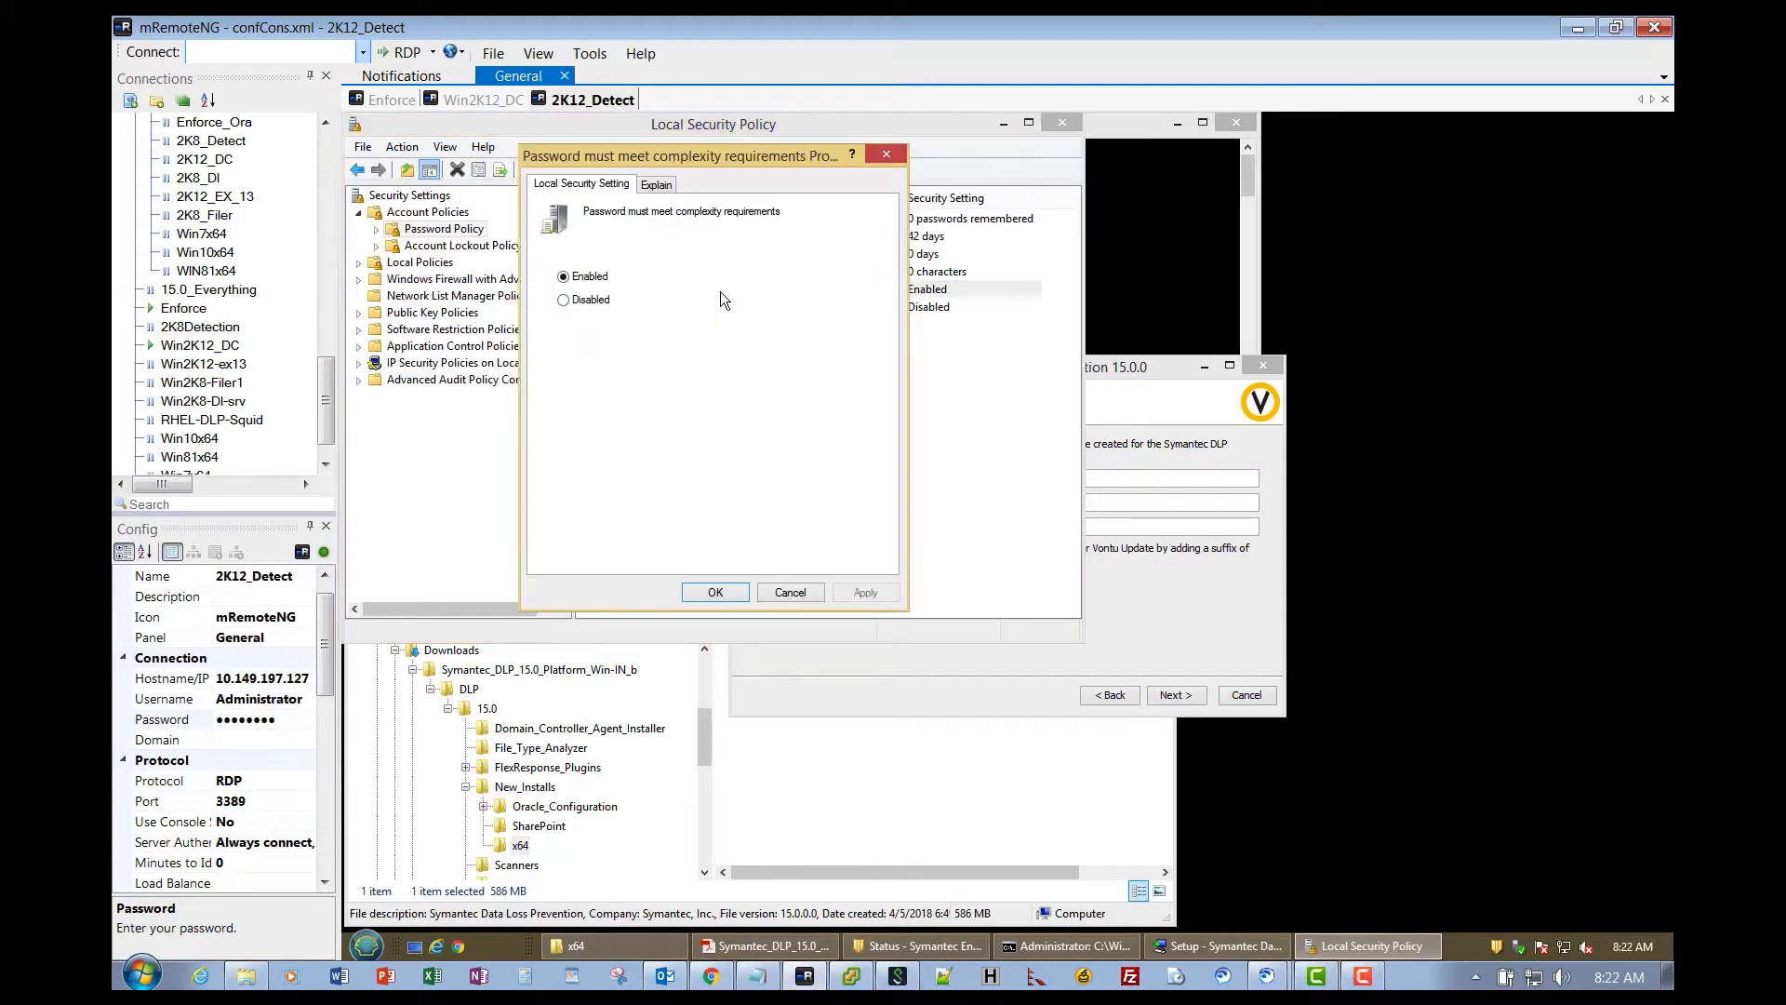
left_click(564, 300)
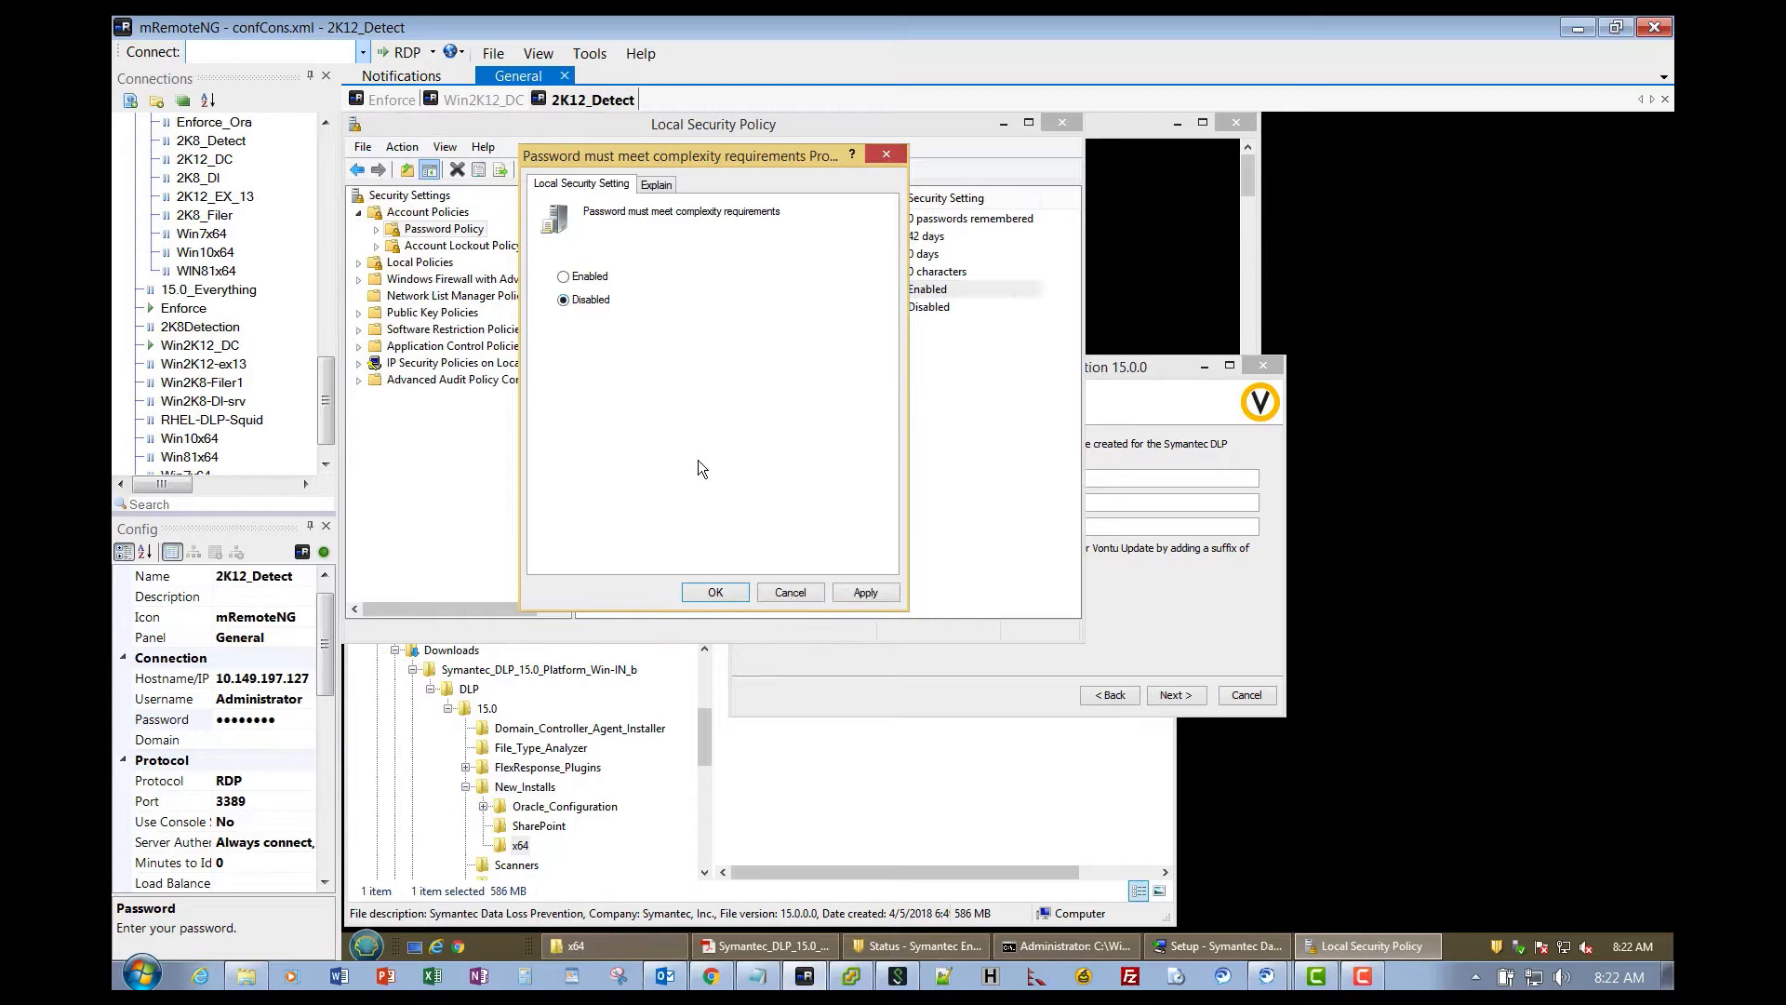
left_click(861, 595)
left_click(730, 593)
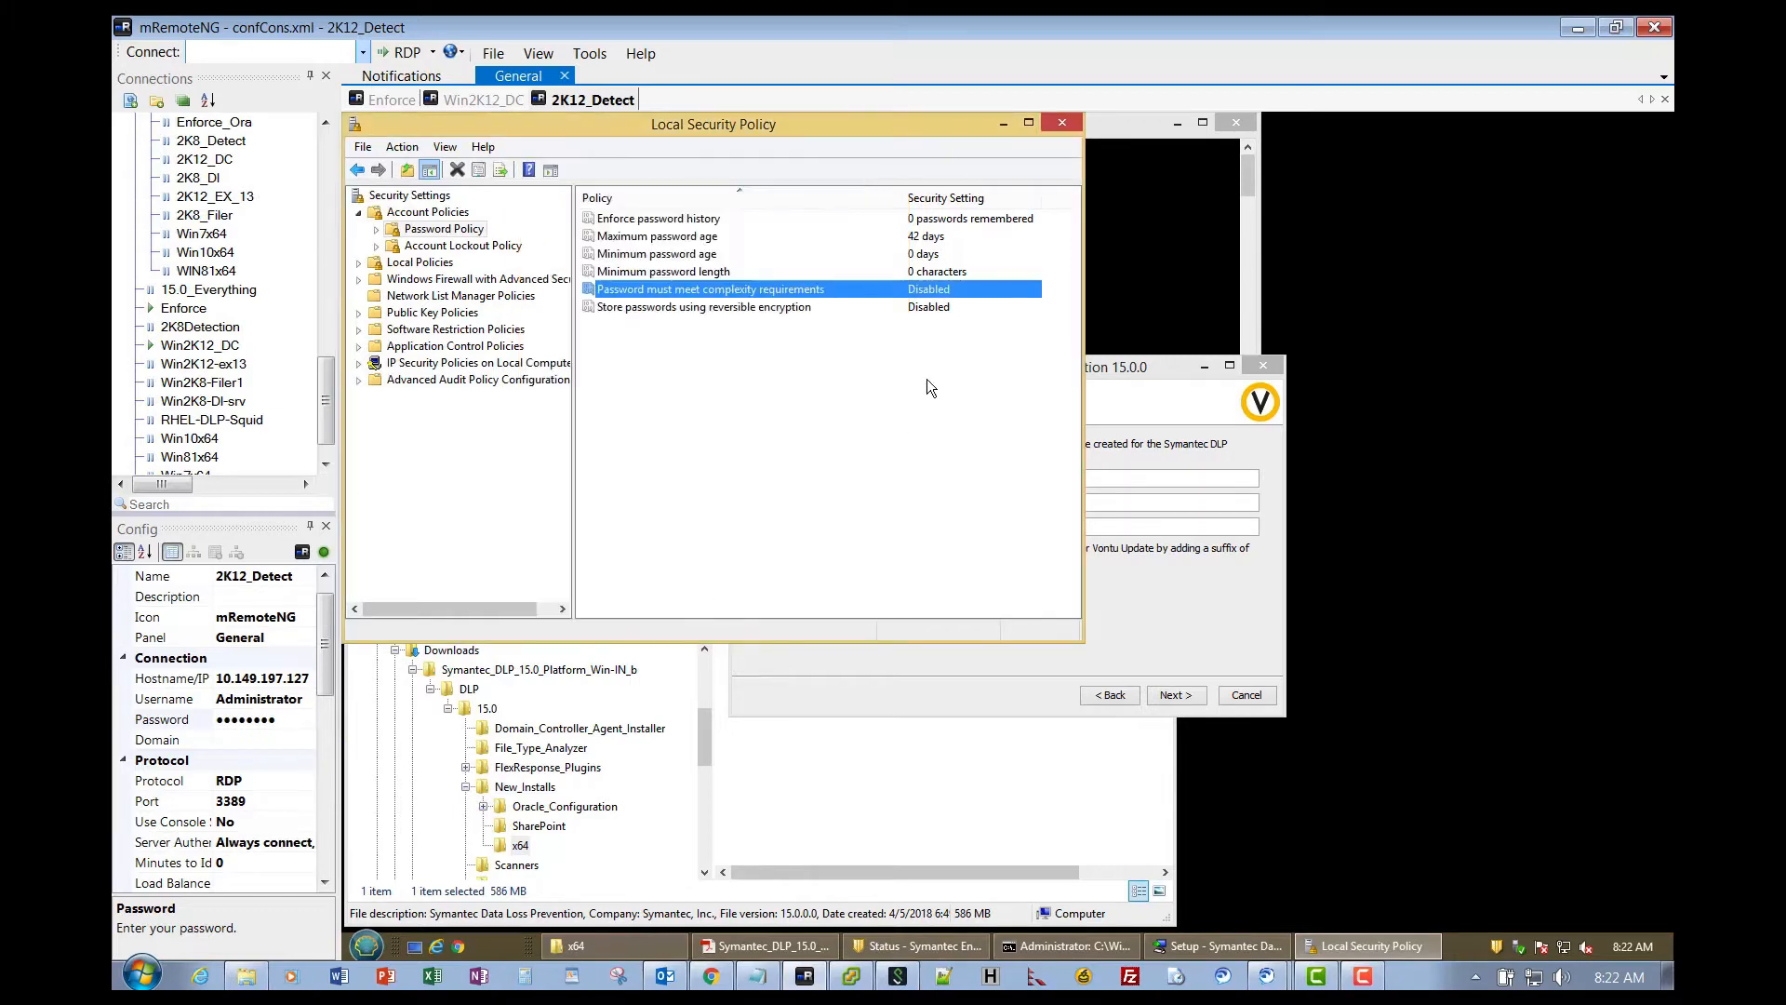
left_click(1064, 125)
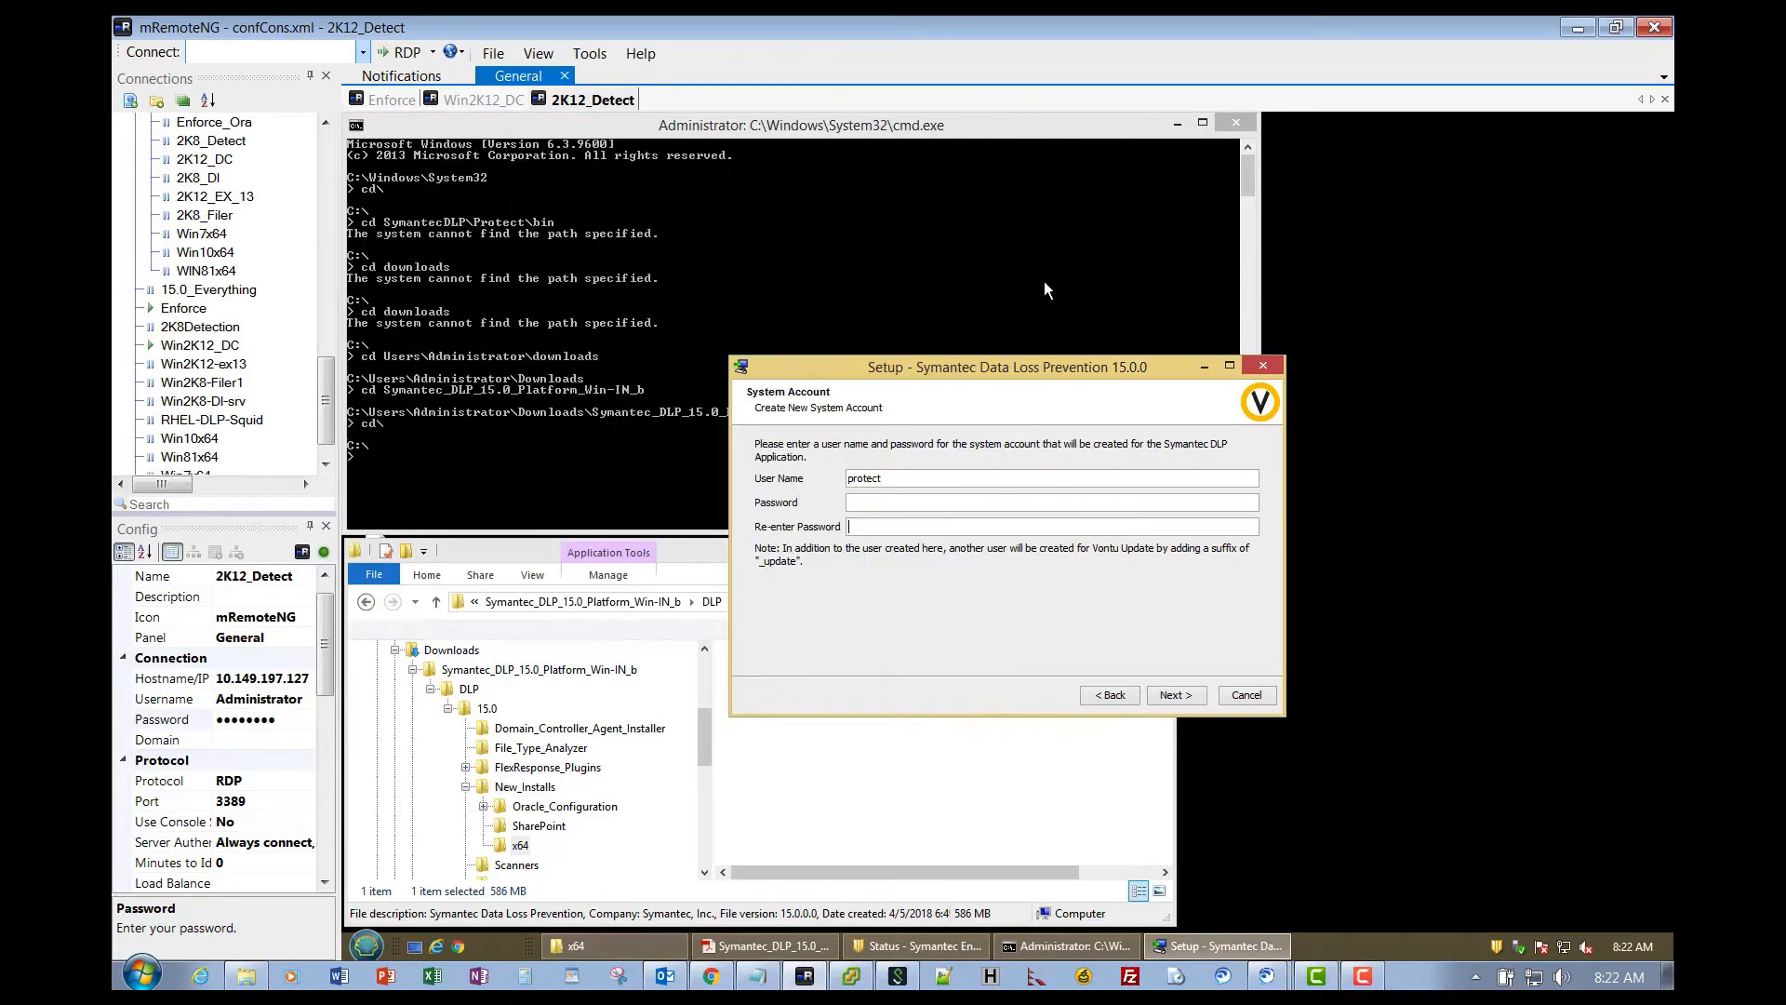
- Enter and confirm the protect account password, keep transport port 8100, and start installing
left_click(871, 502)
type("••••••••")
key("Tab")
type("••••••")
left_click(1176, 695)
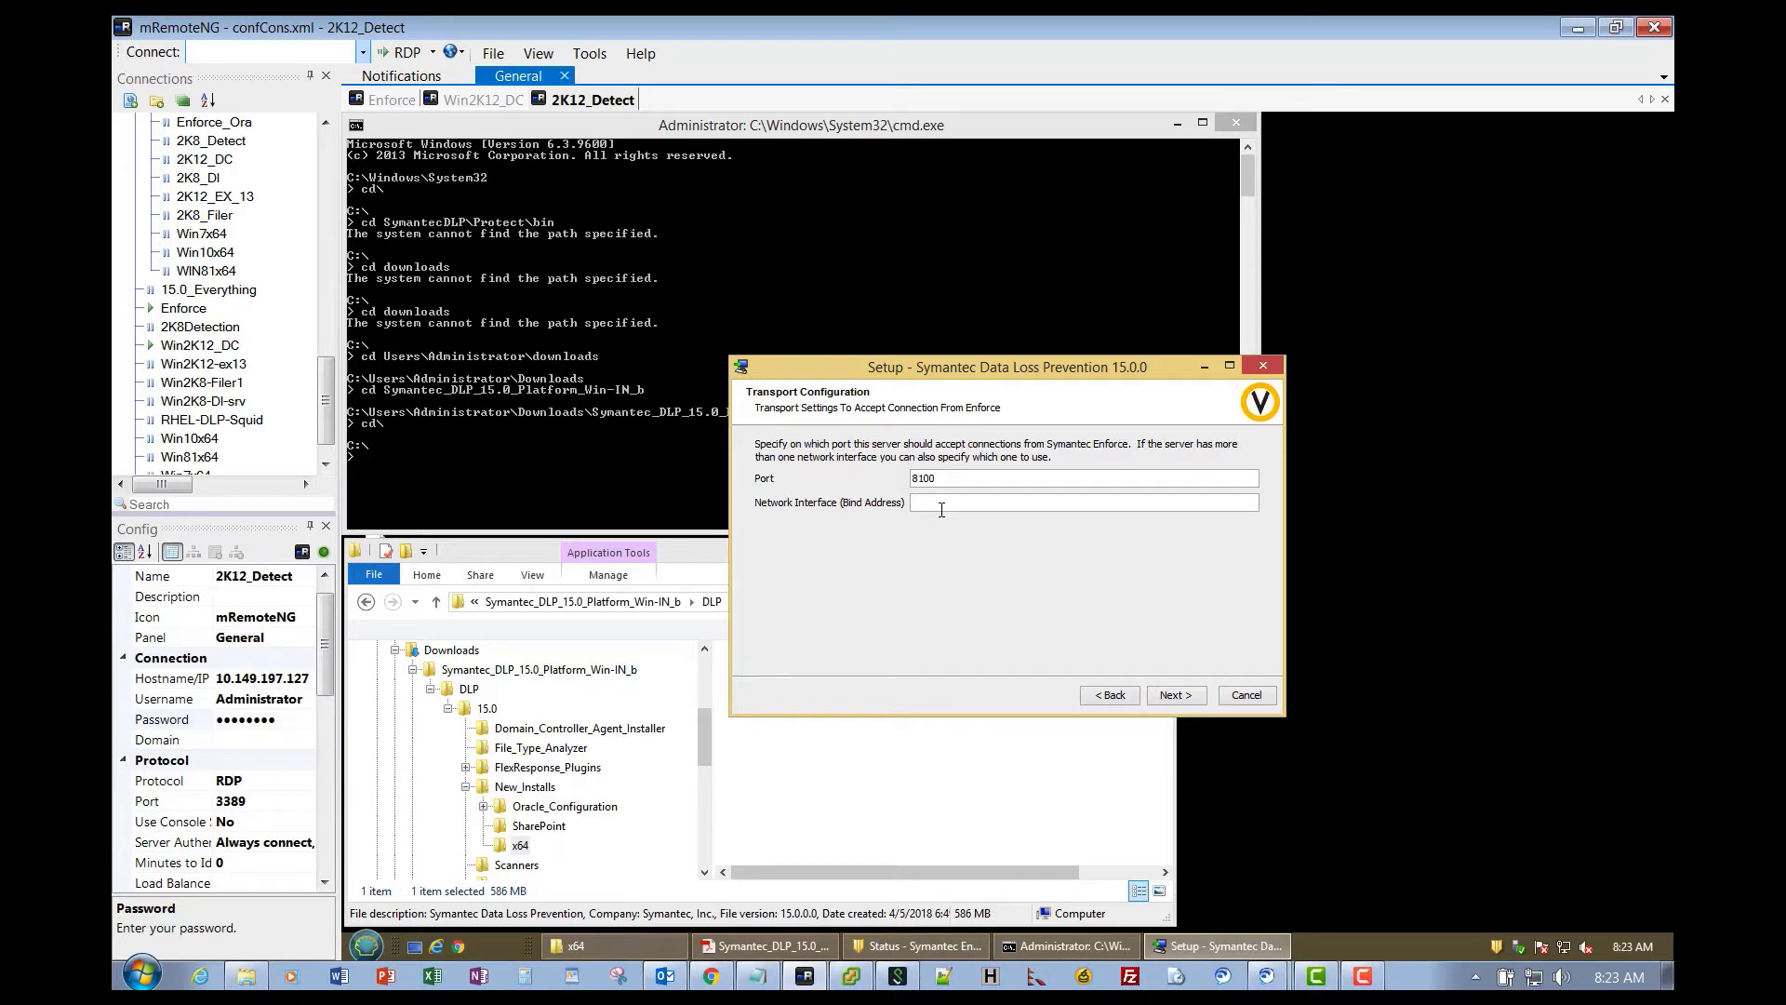
left_click(1176, 698)
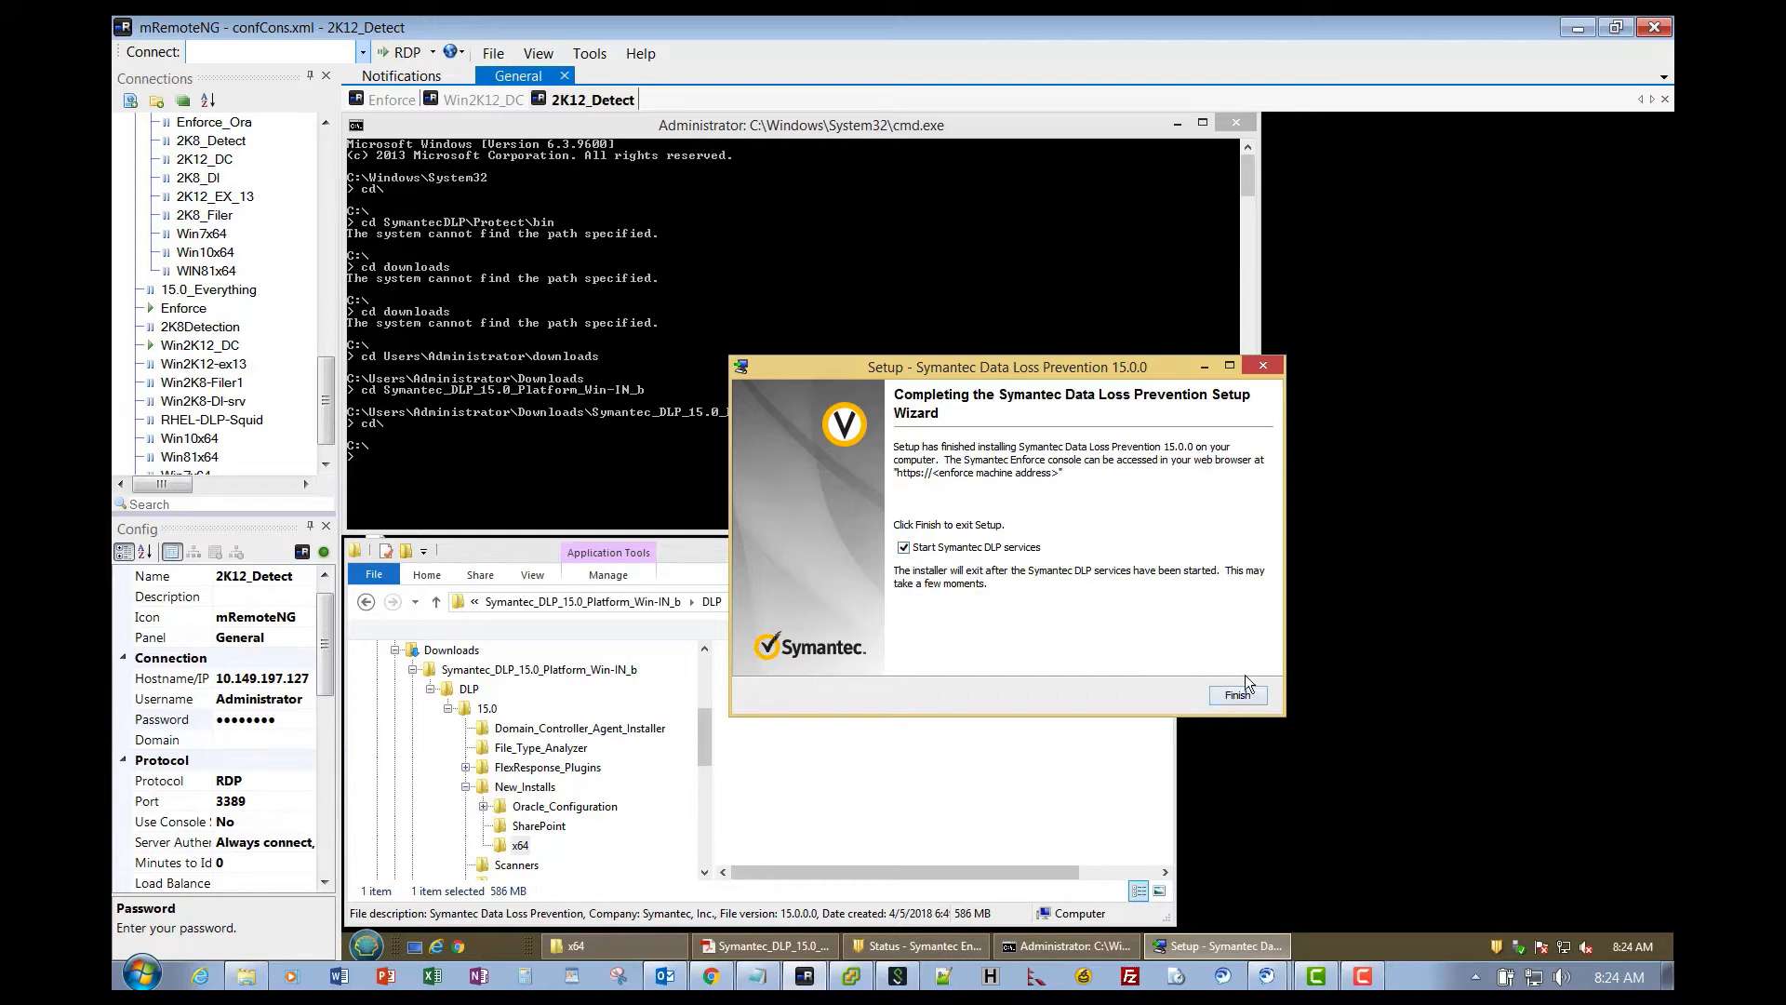
- Finish the wizard with 'Start Symantec DLP services' left ticked
left_click(1238, 698)
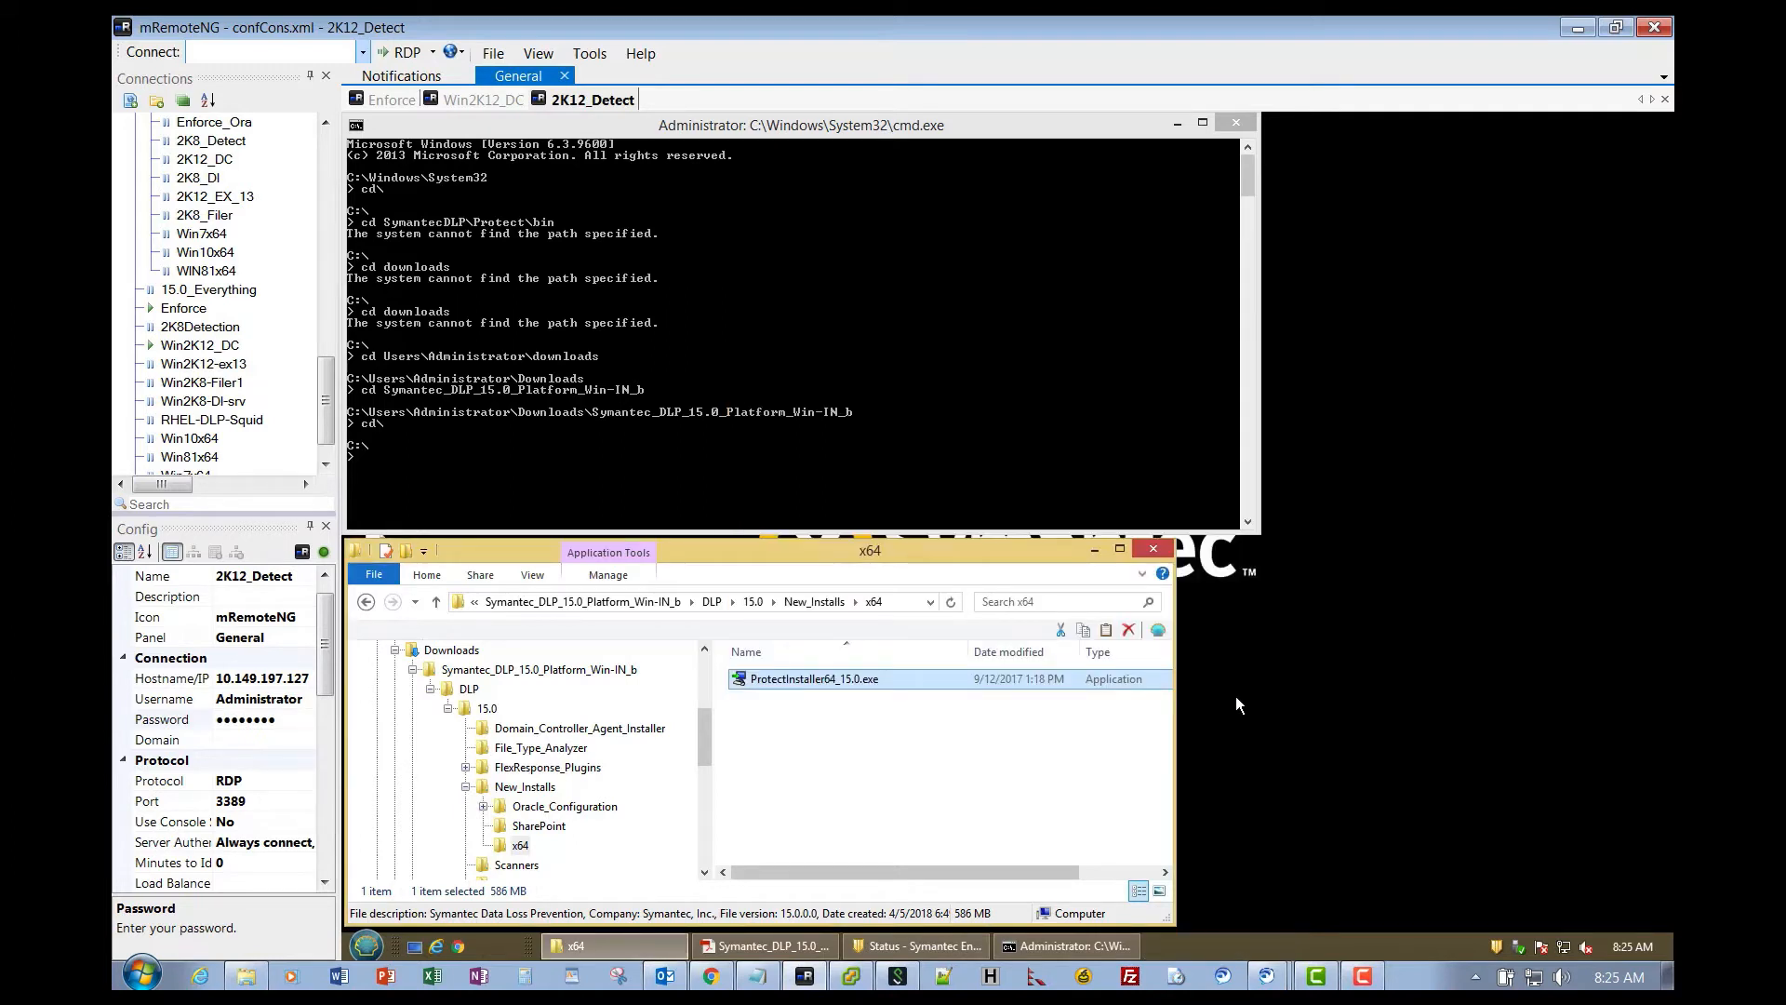
- Open Services via Start search, confirm Vontu Monitor and Vontu Update are running, then close it
left_click(368, 945)
type("s")
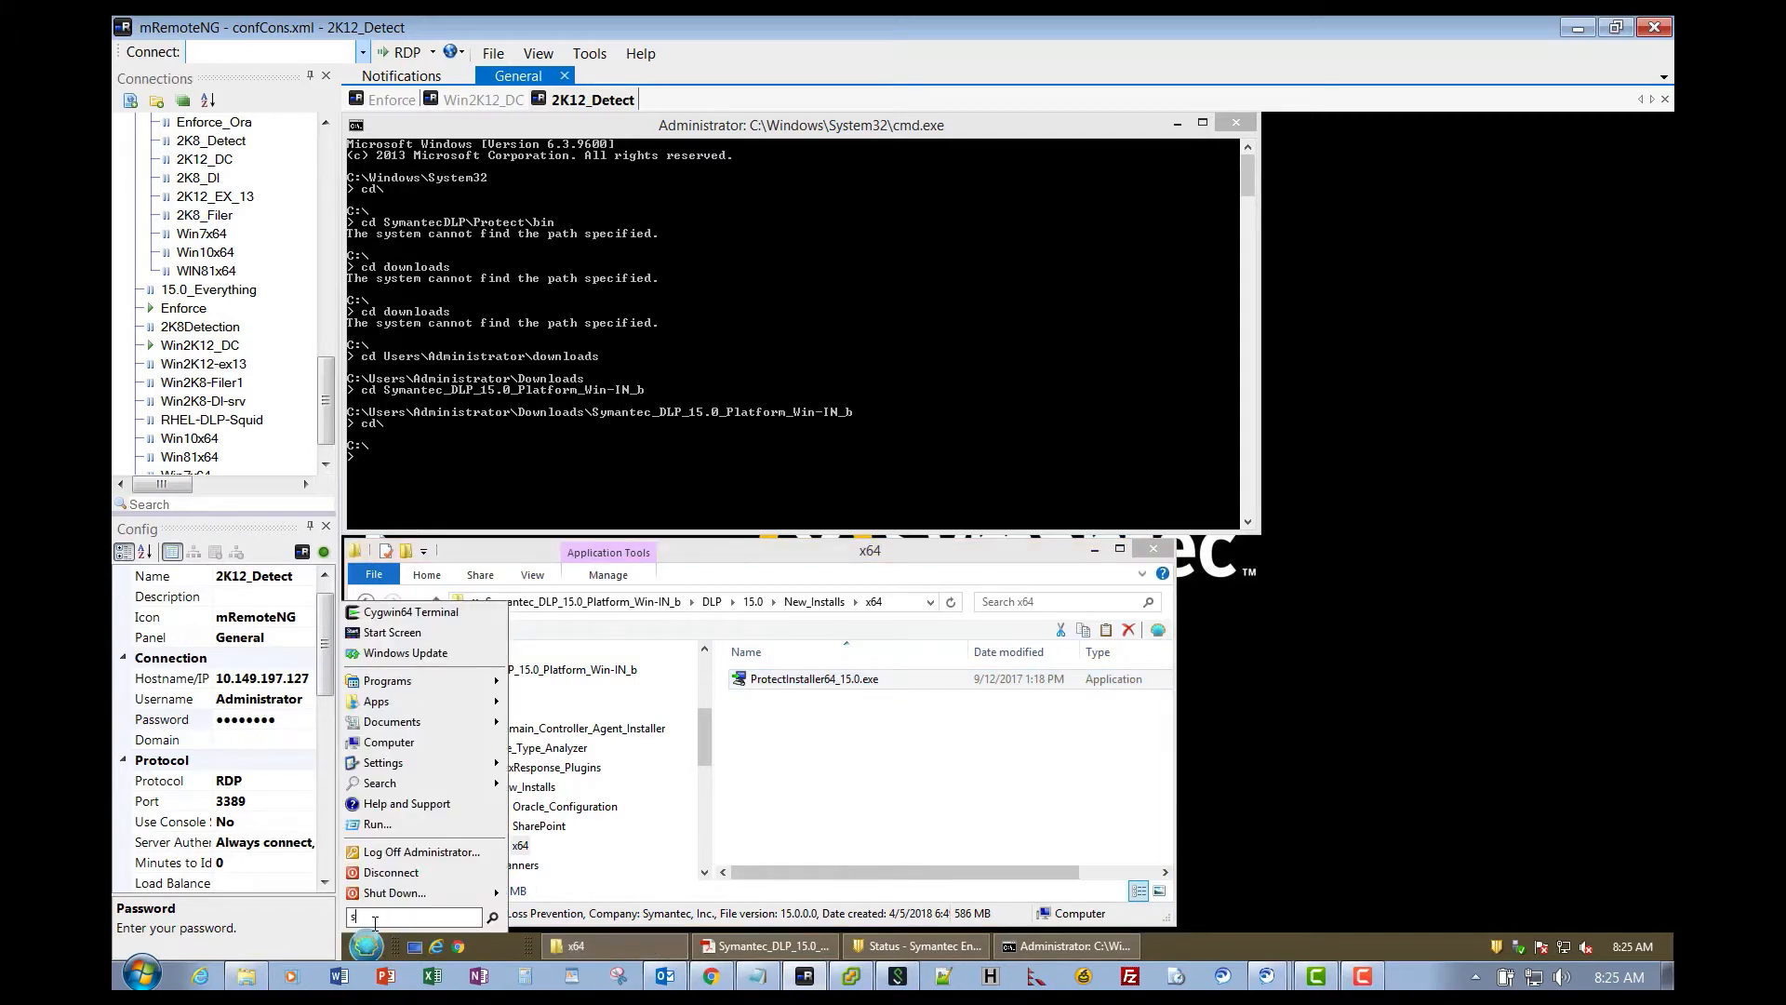
type("ervices")
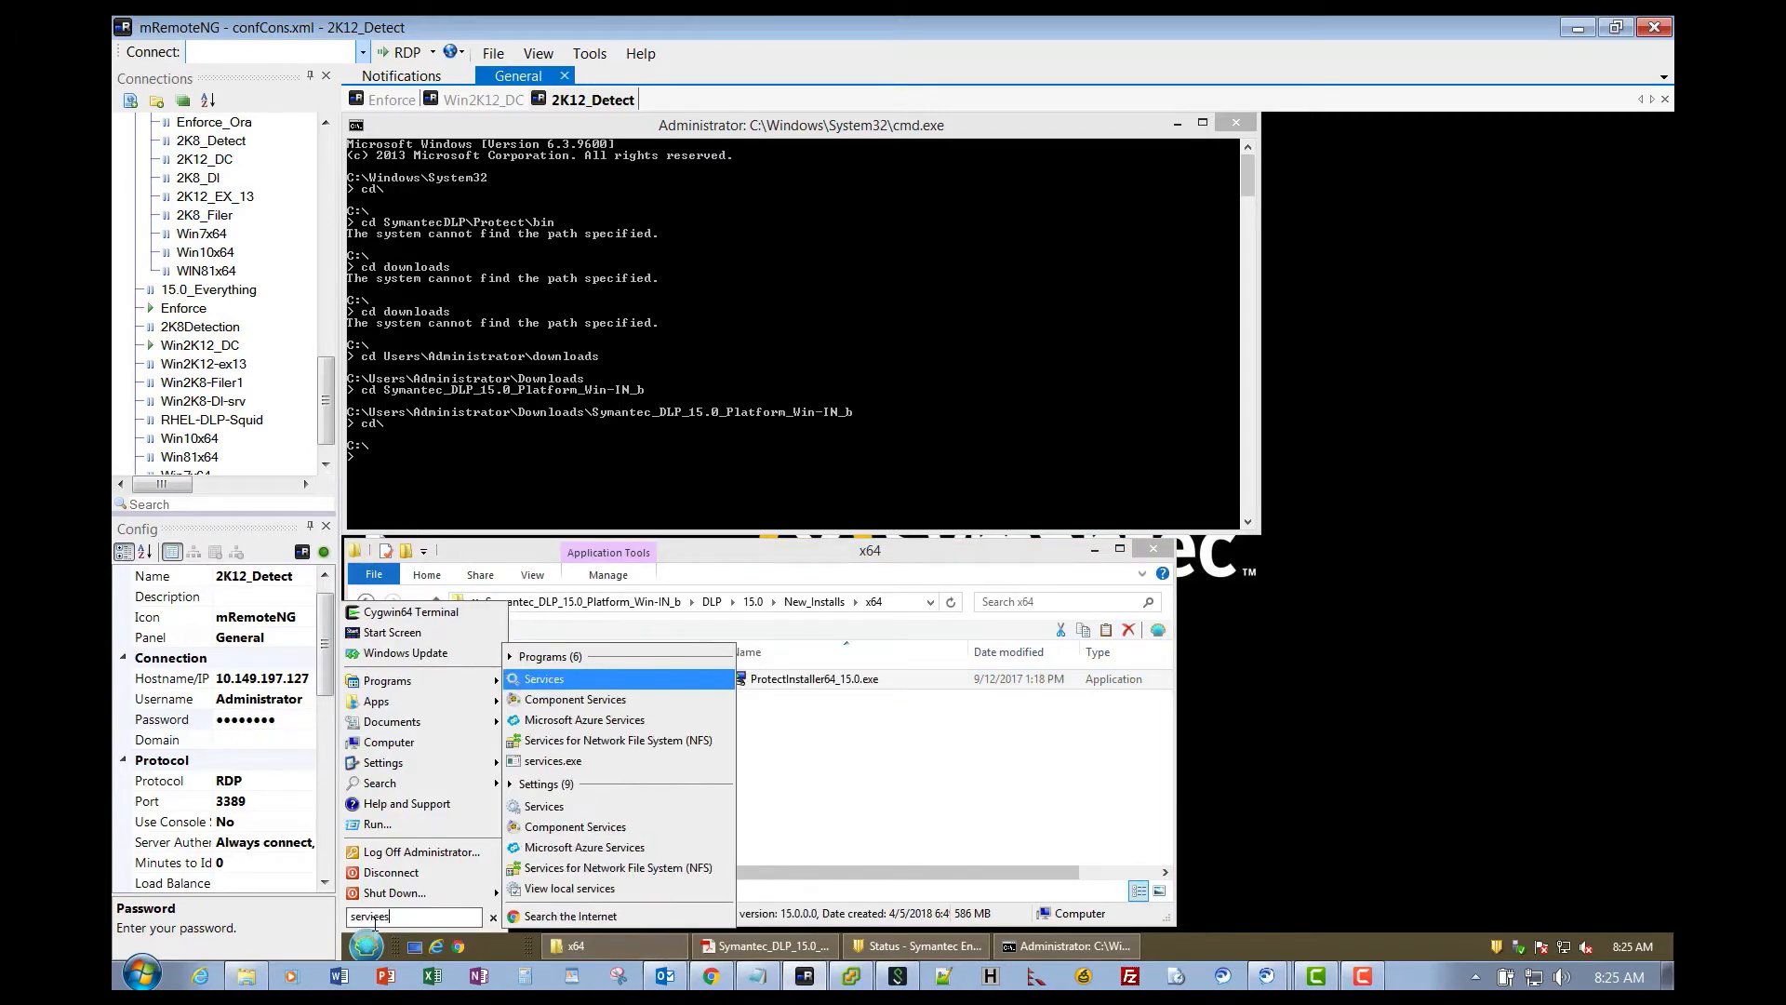
left_click(540, 680)
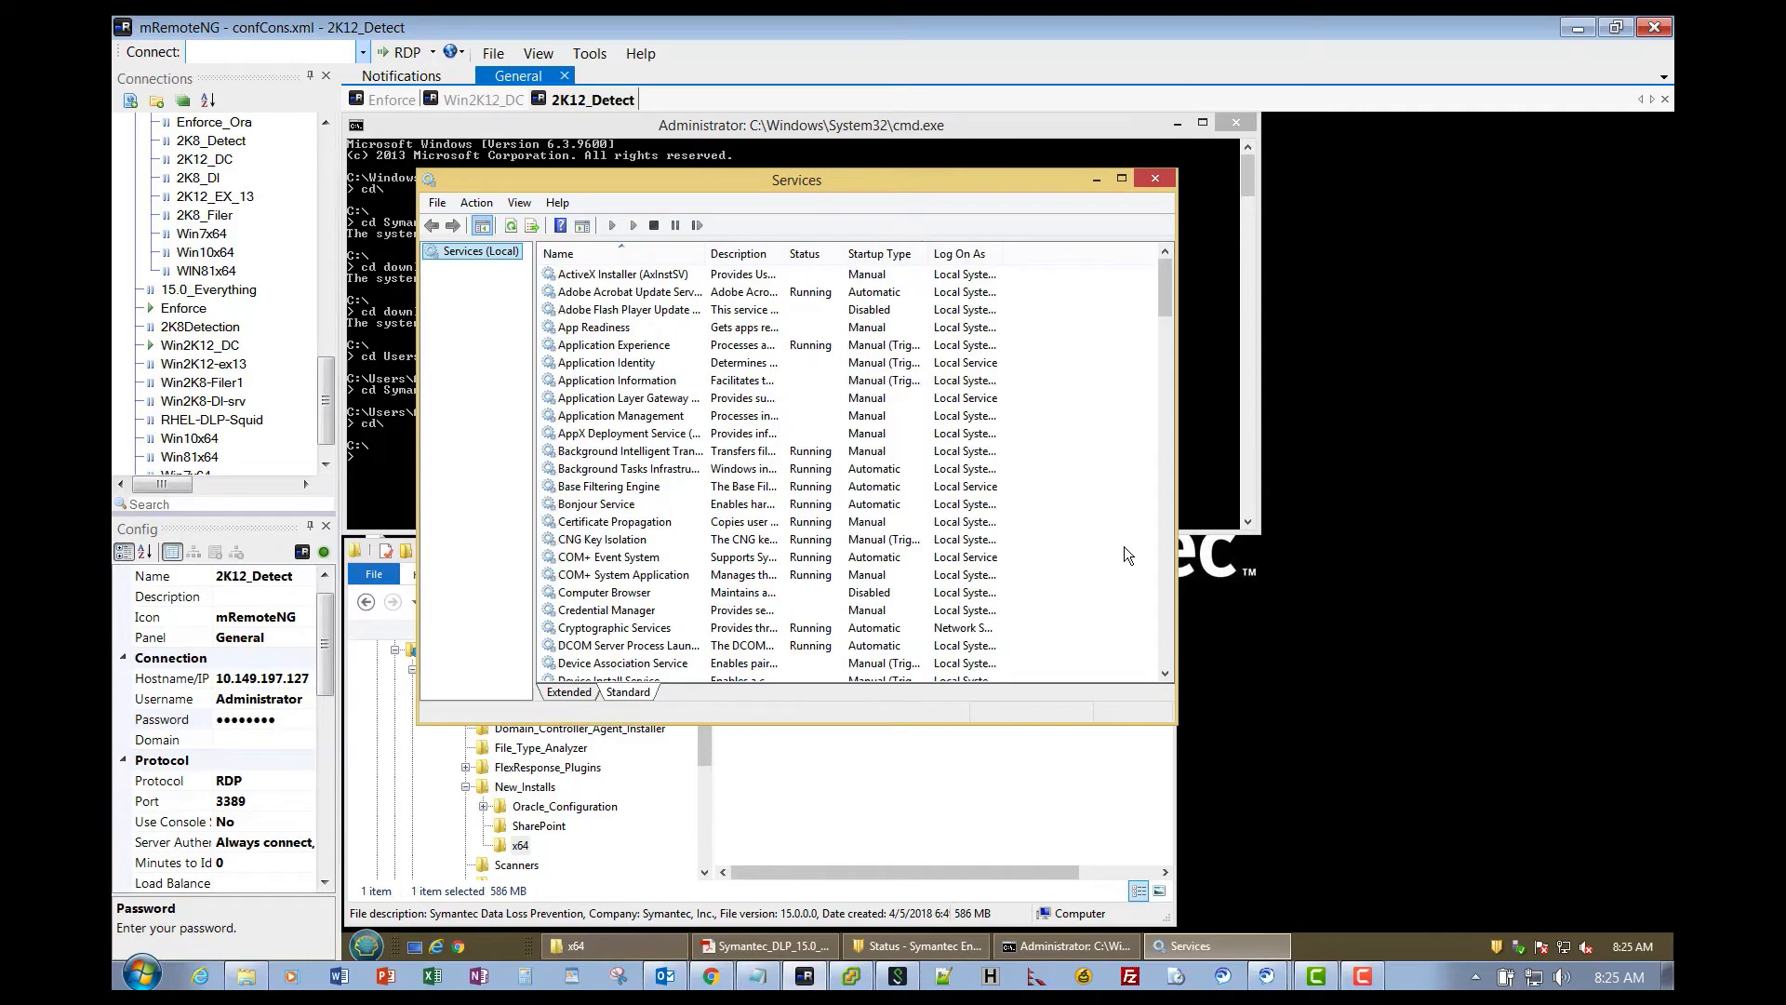
left_click_drag(1166, 294, 1172, 606)
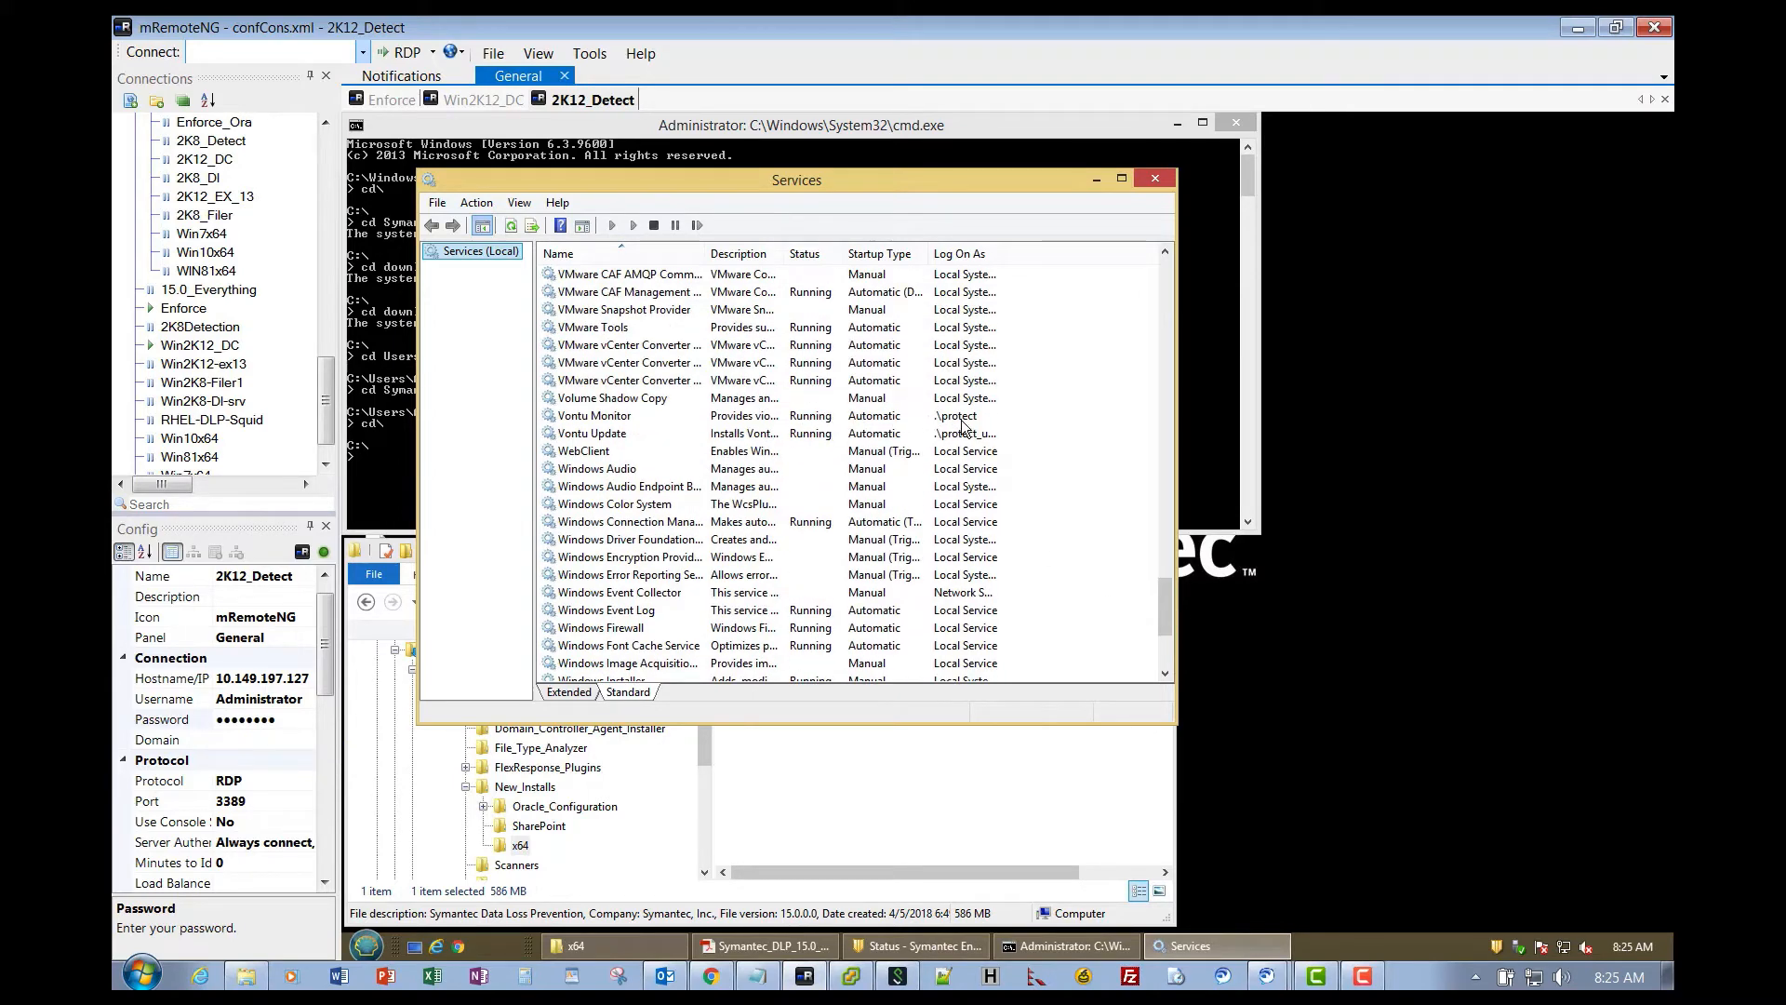
left_click(1155, 178)
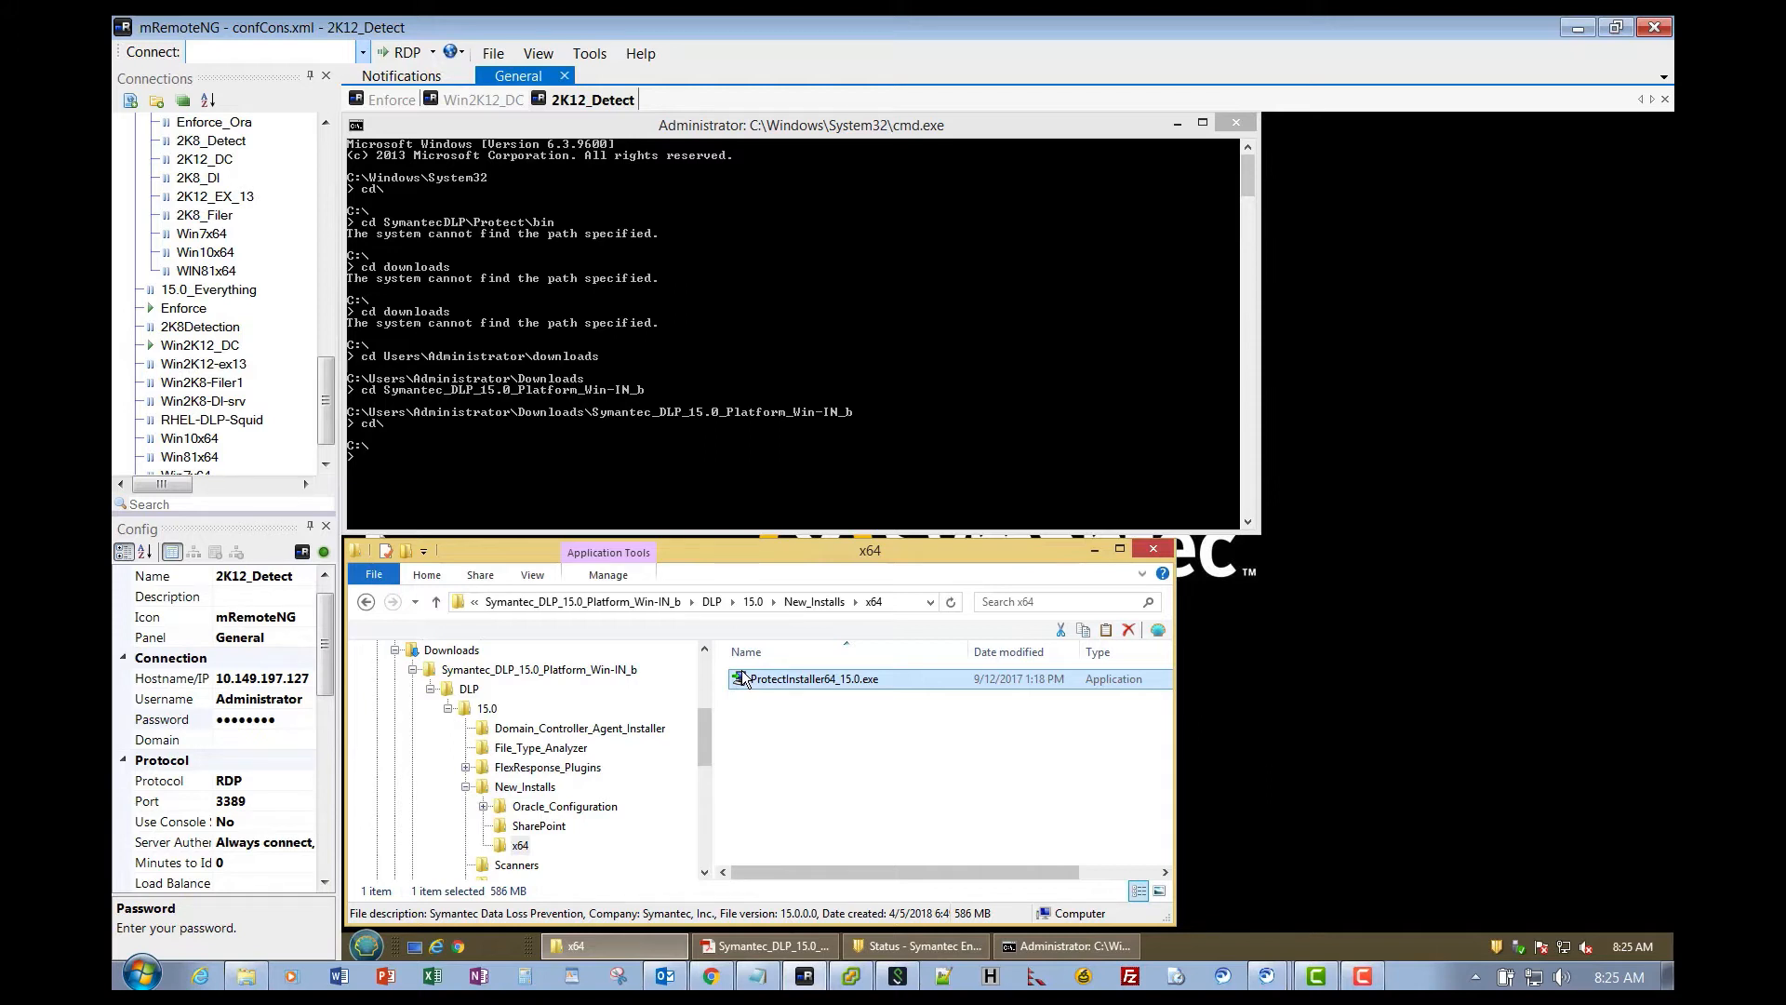
- Pick out the 2K12_Detect IP in mRemoteNG's config, then pin Notepad from Windows Accessories to the taskbar
left_click(221, 682)
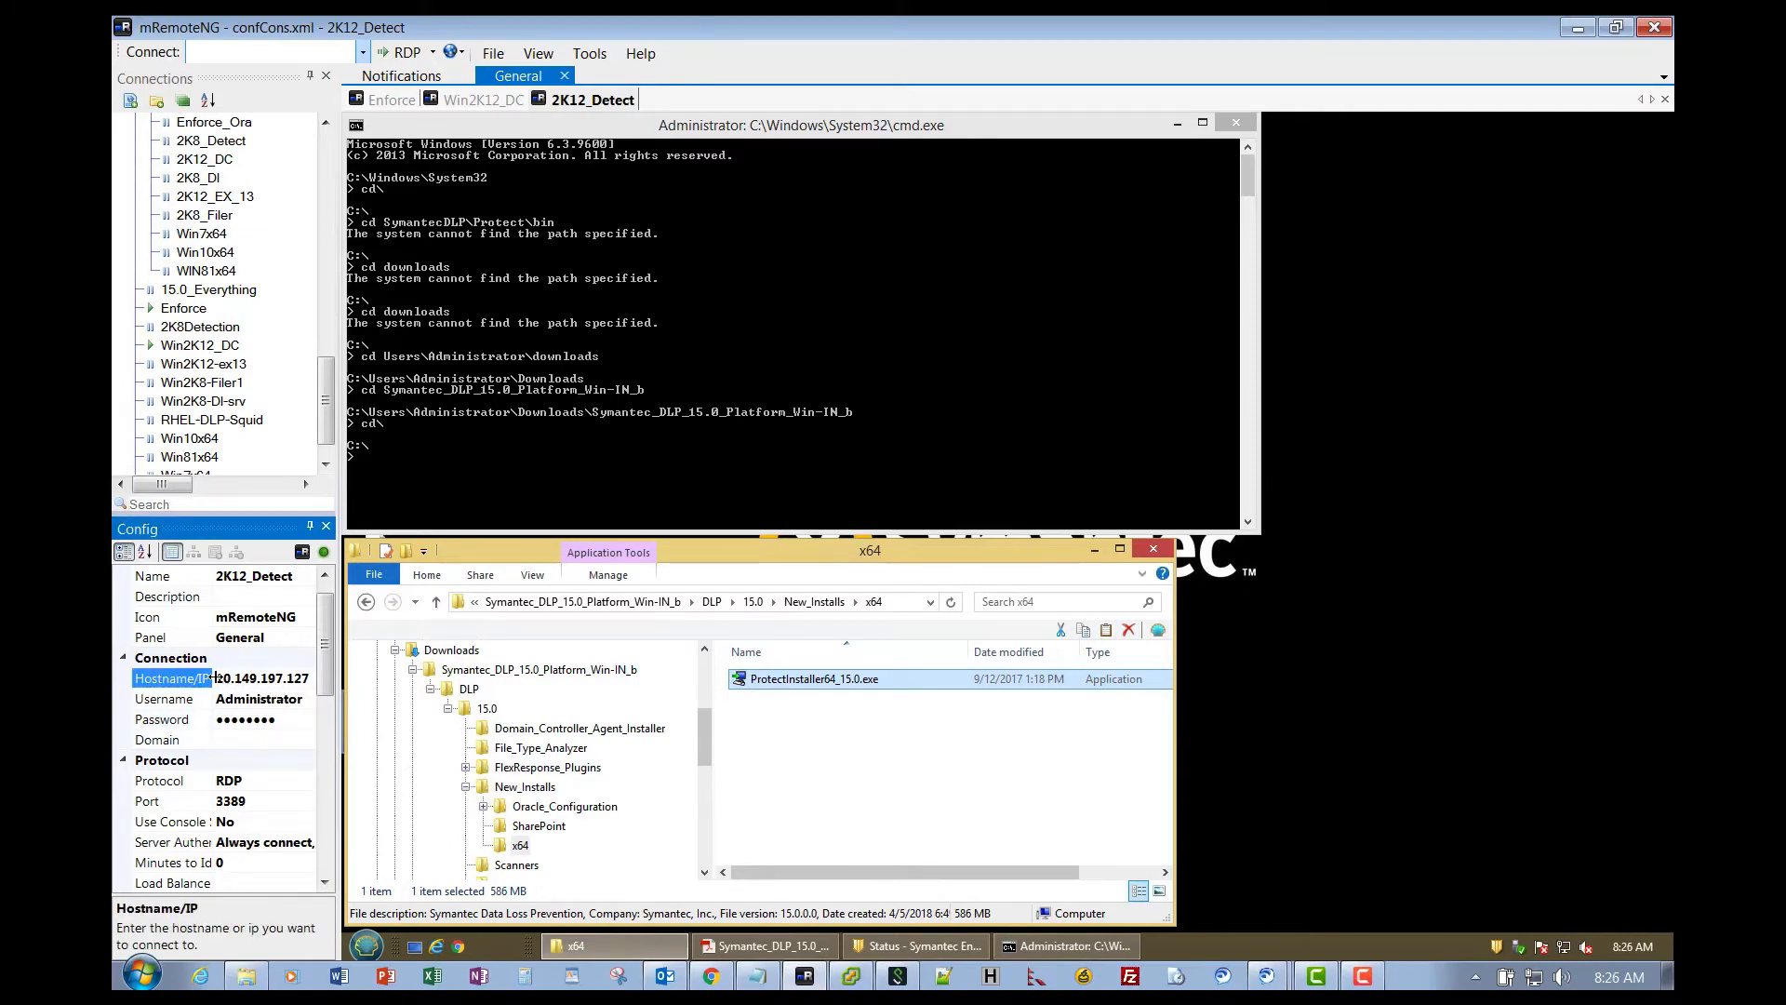
left_click_drag(213, 678, 309, 677)
key("ctrl+c")
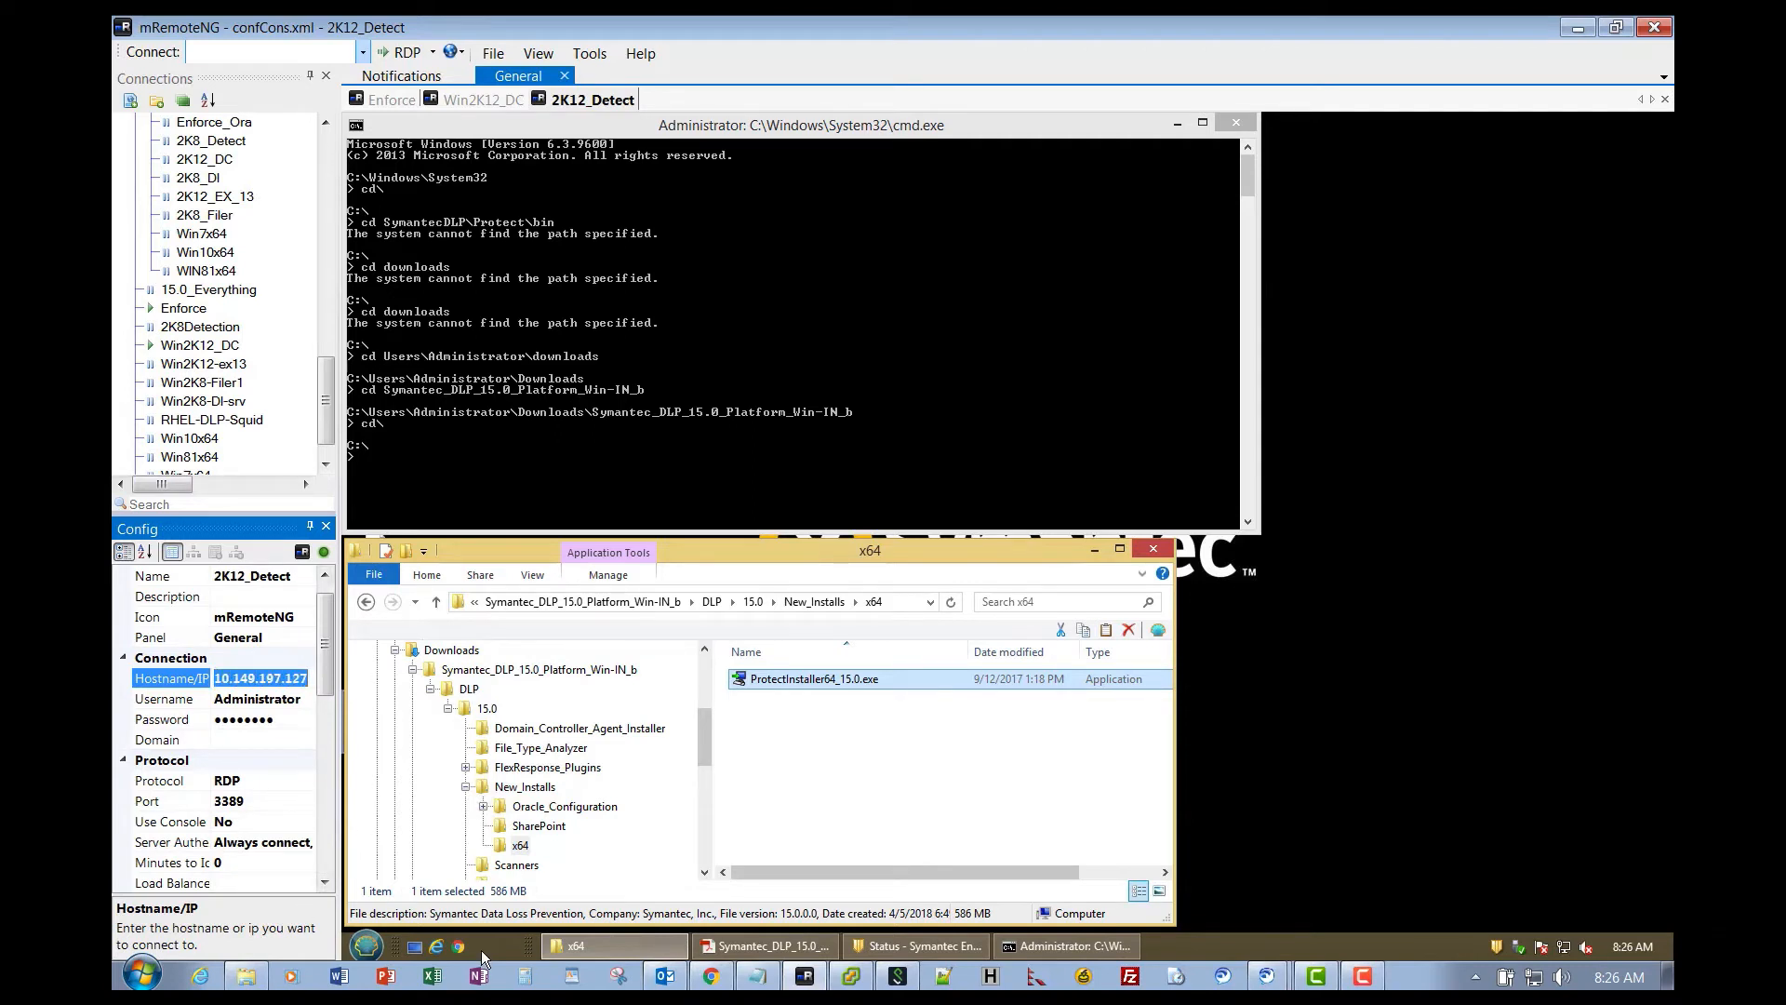
left_click(367, 946)
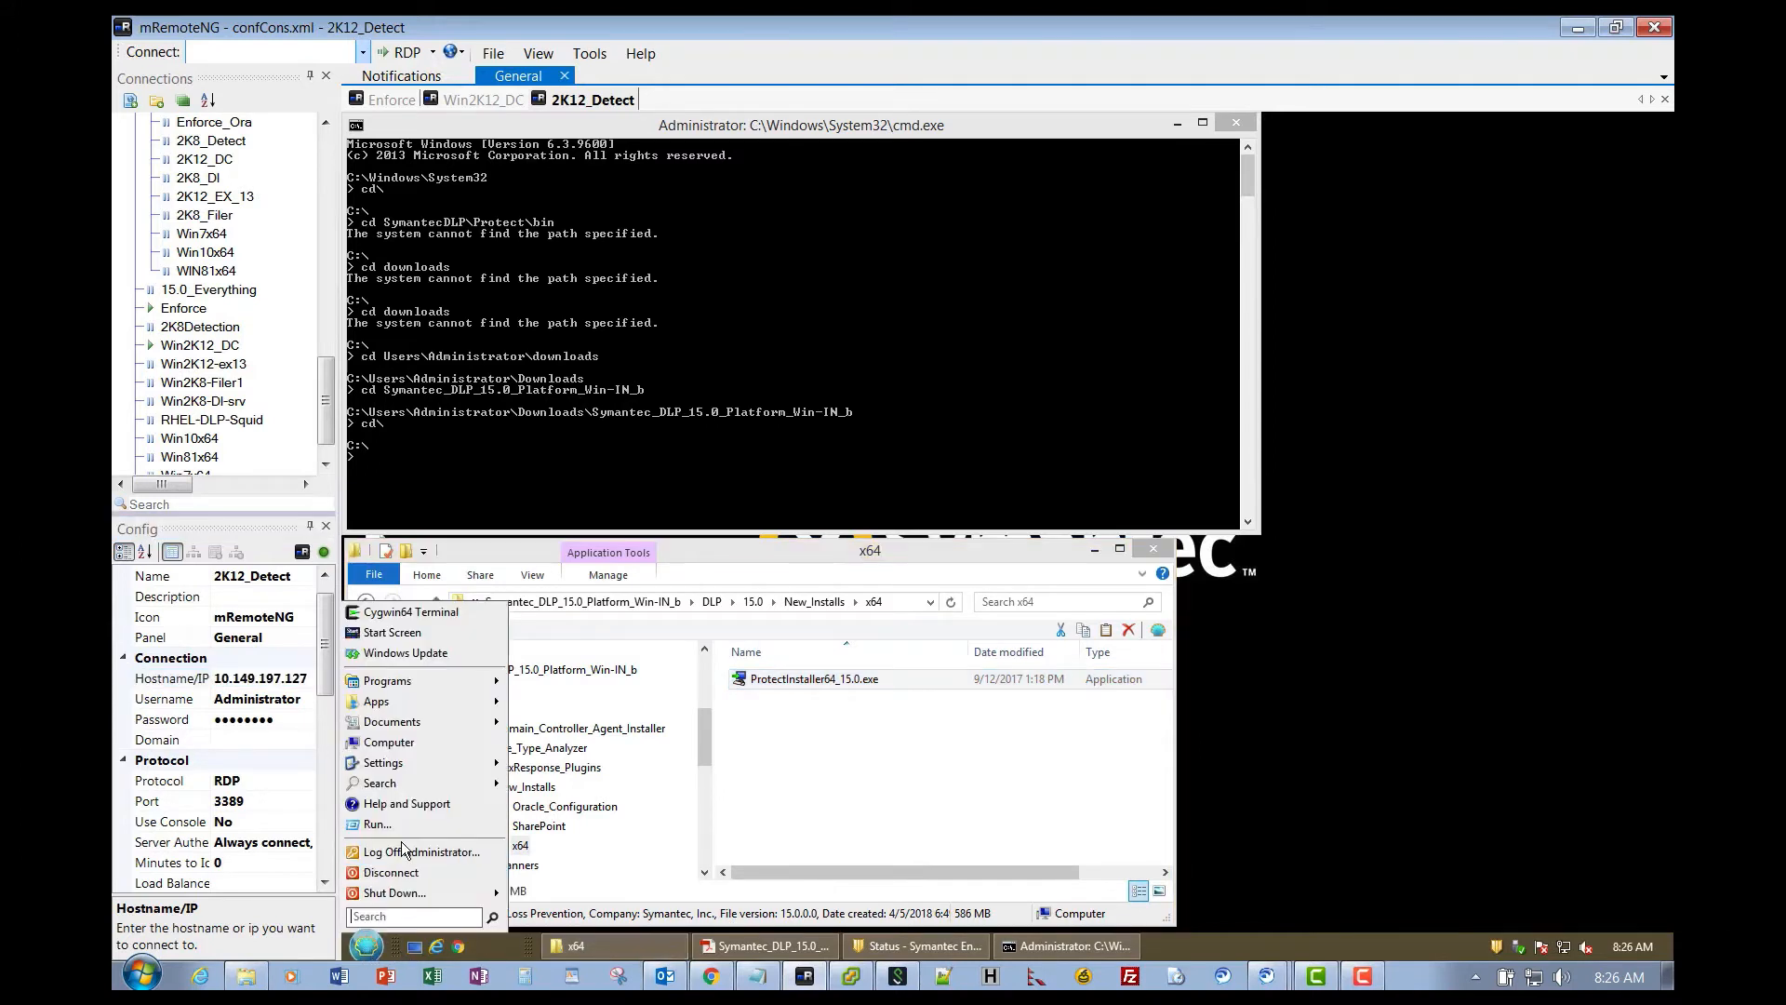
mouse_move(397, 686)
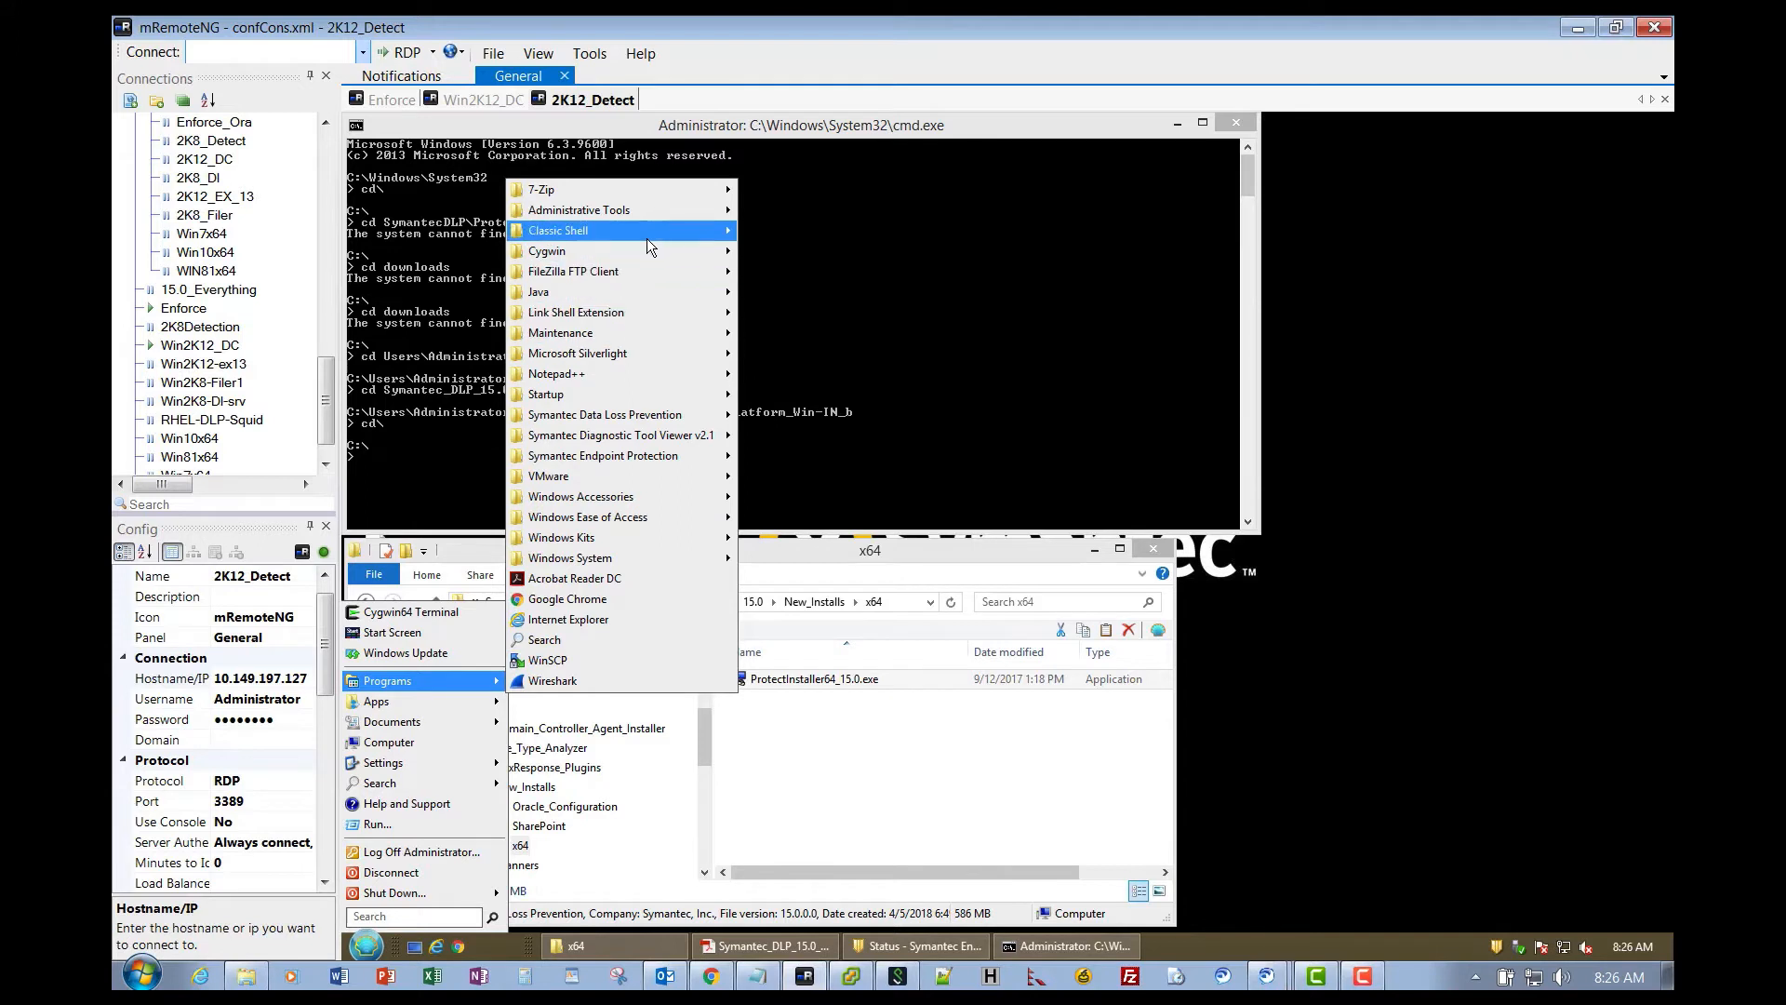
mouse_move(647, 244)
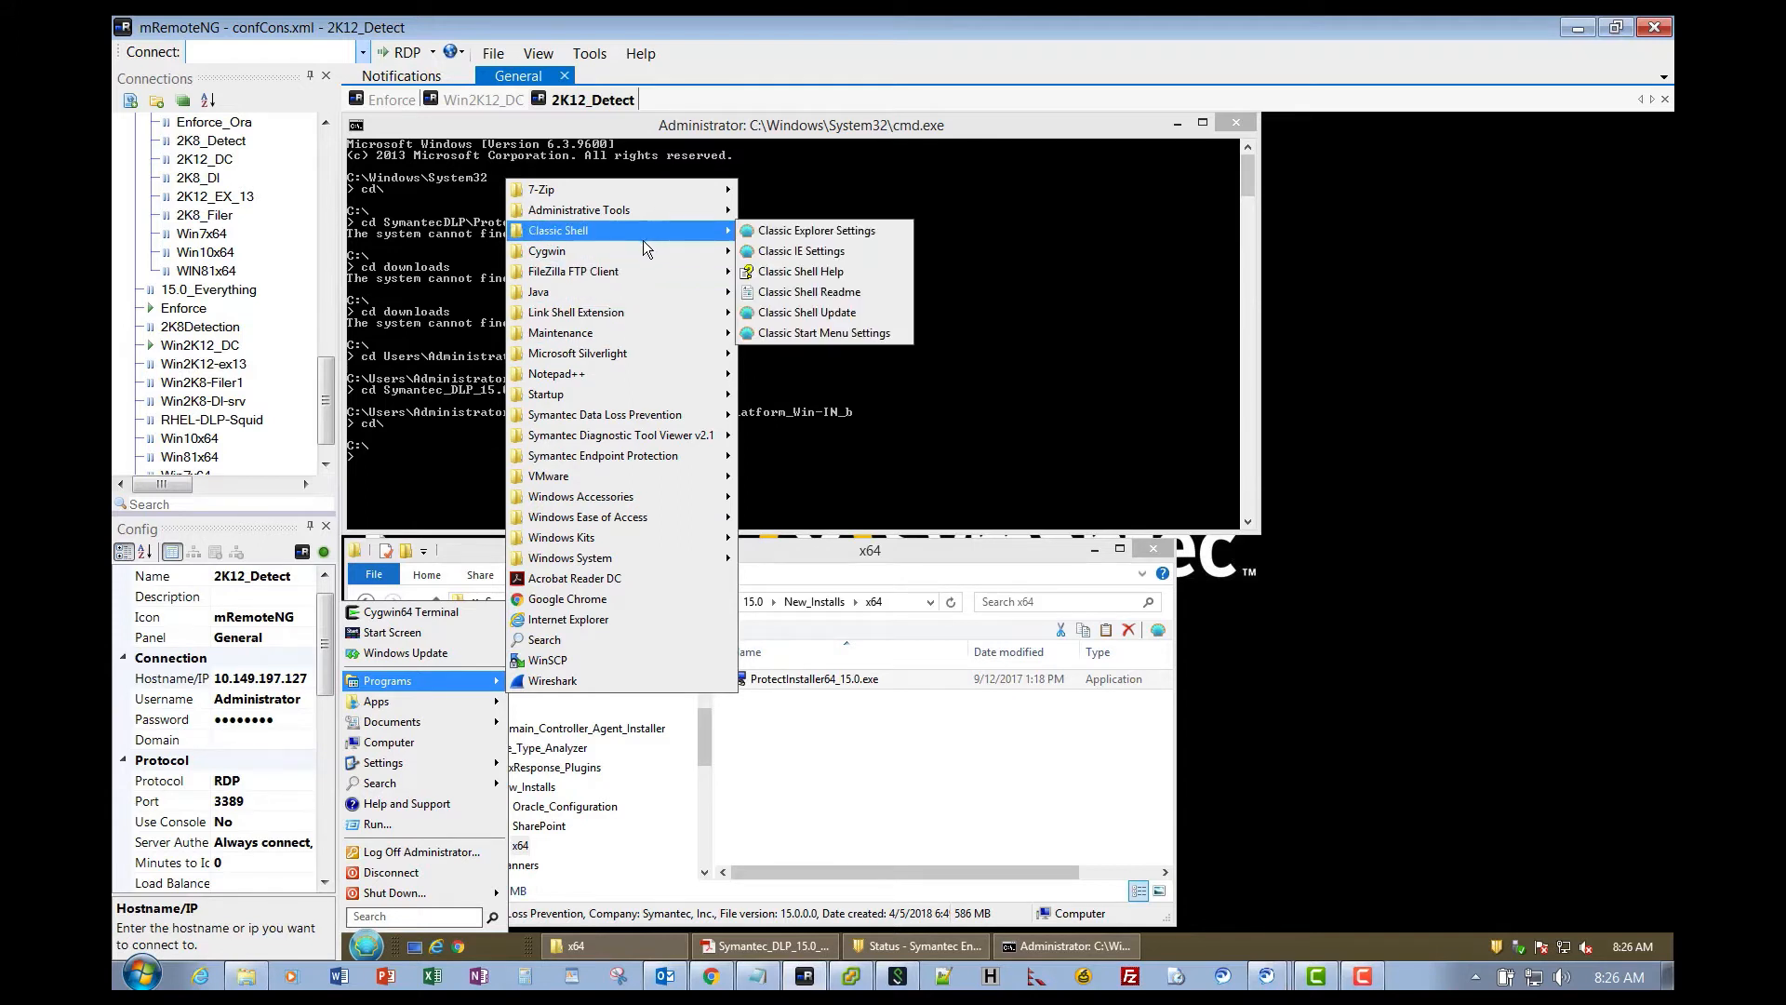
mouse_move(627, 351)
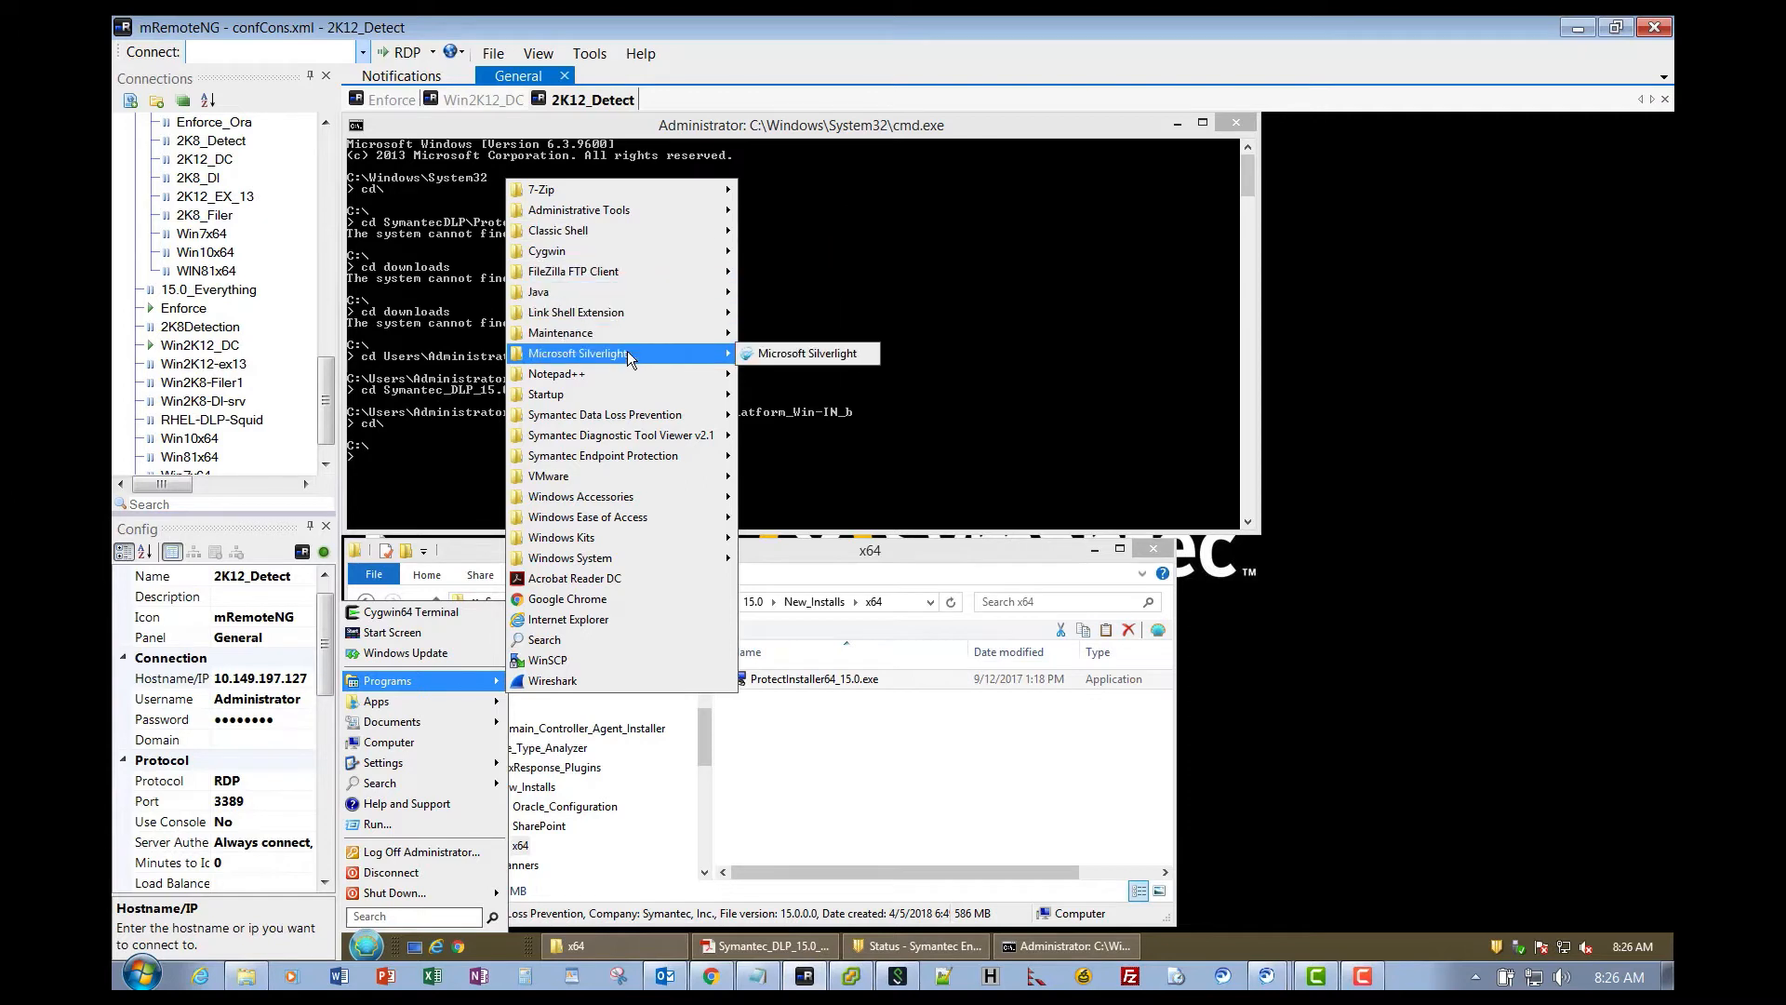
mouse_move(624, 396)
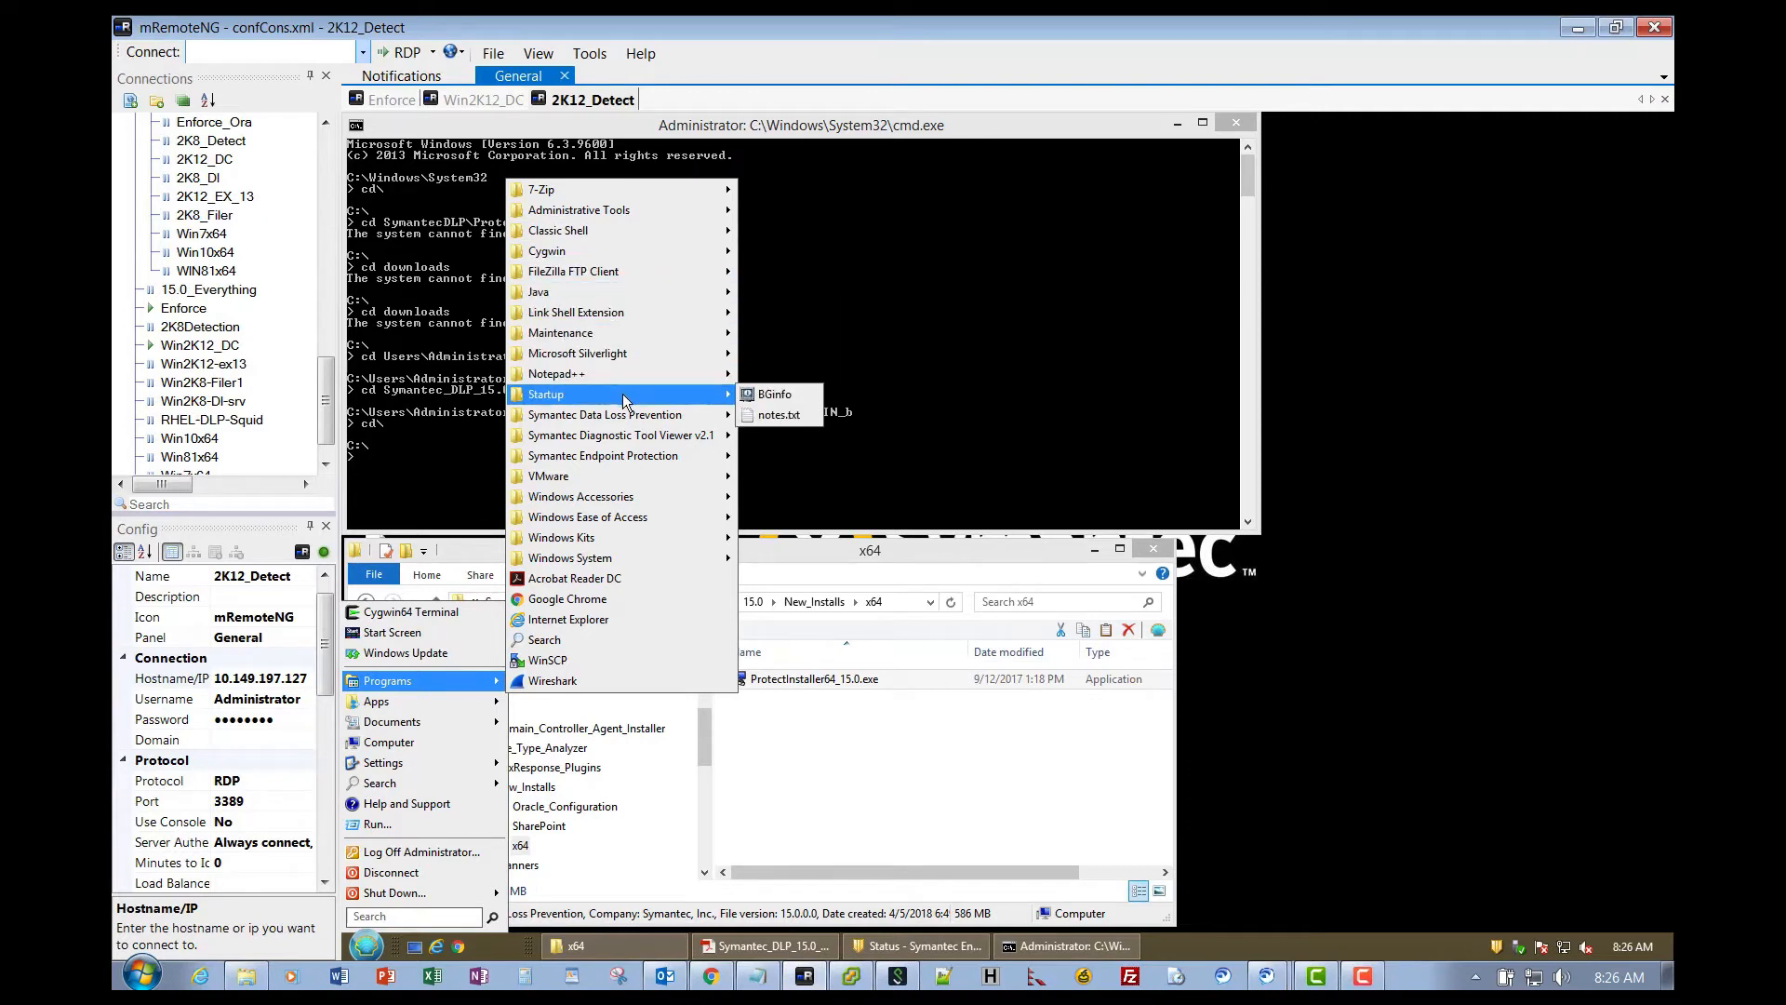
mouse_move(624, 501)
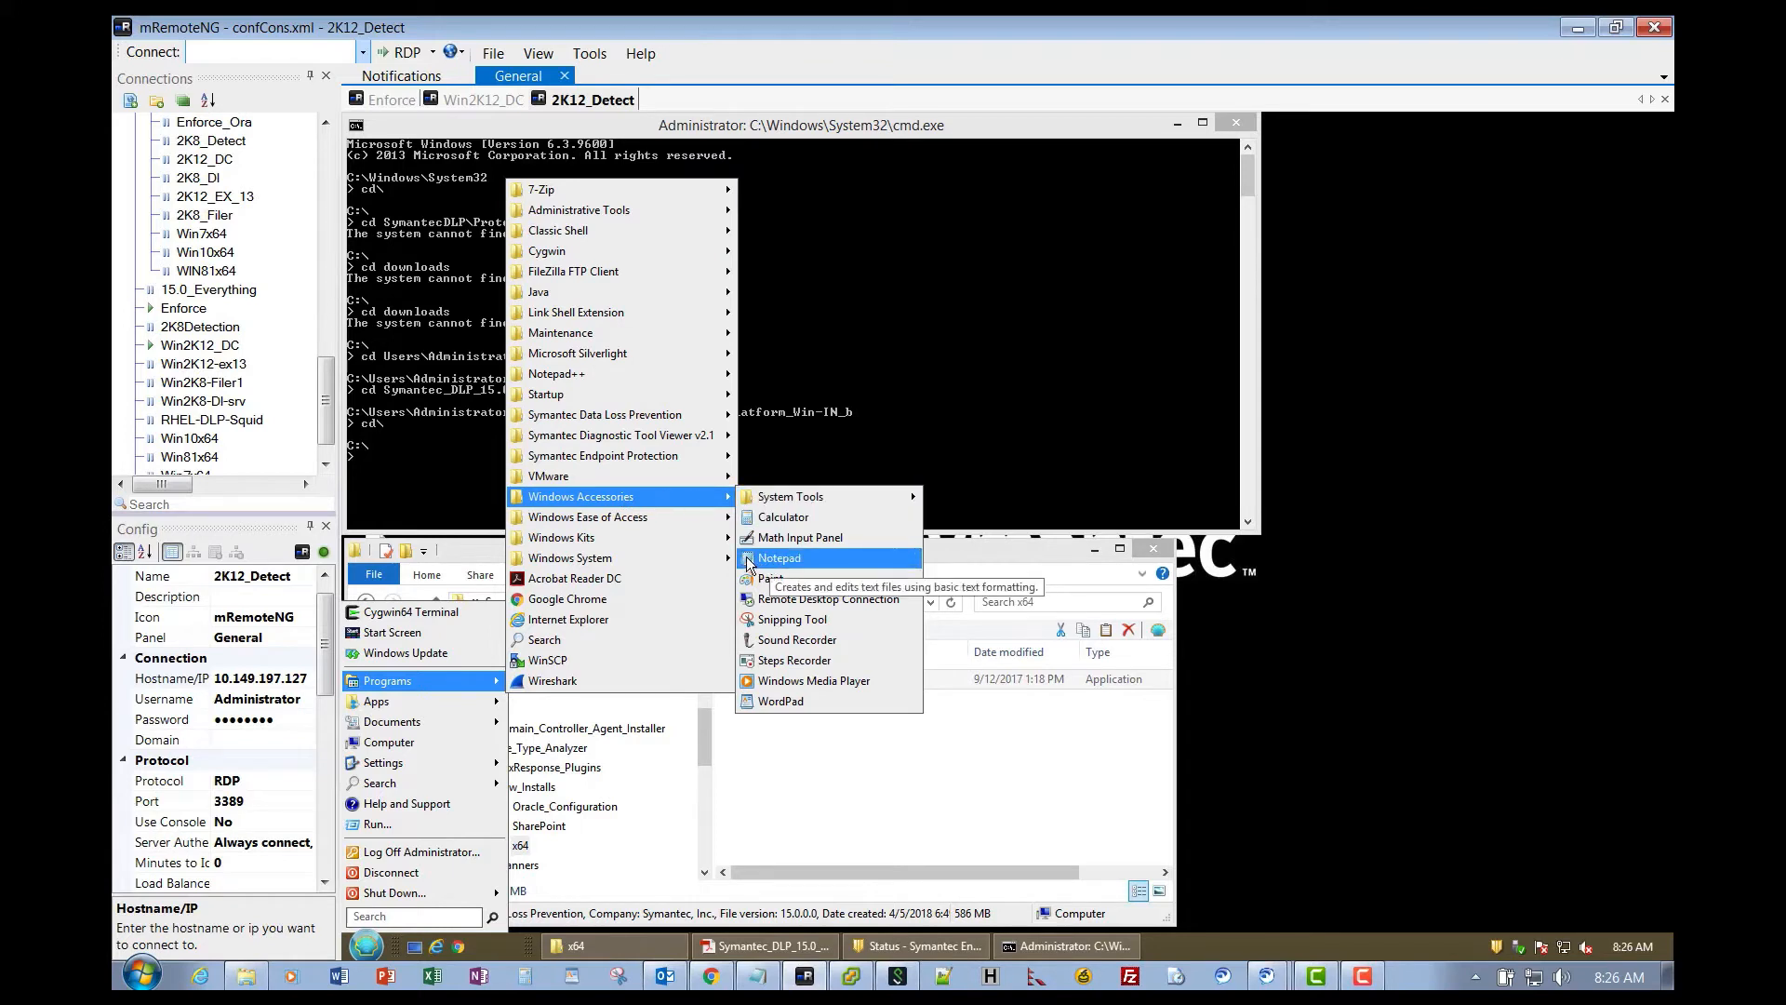
left_click_drag(748, 565, 1179, 945)
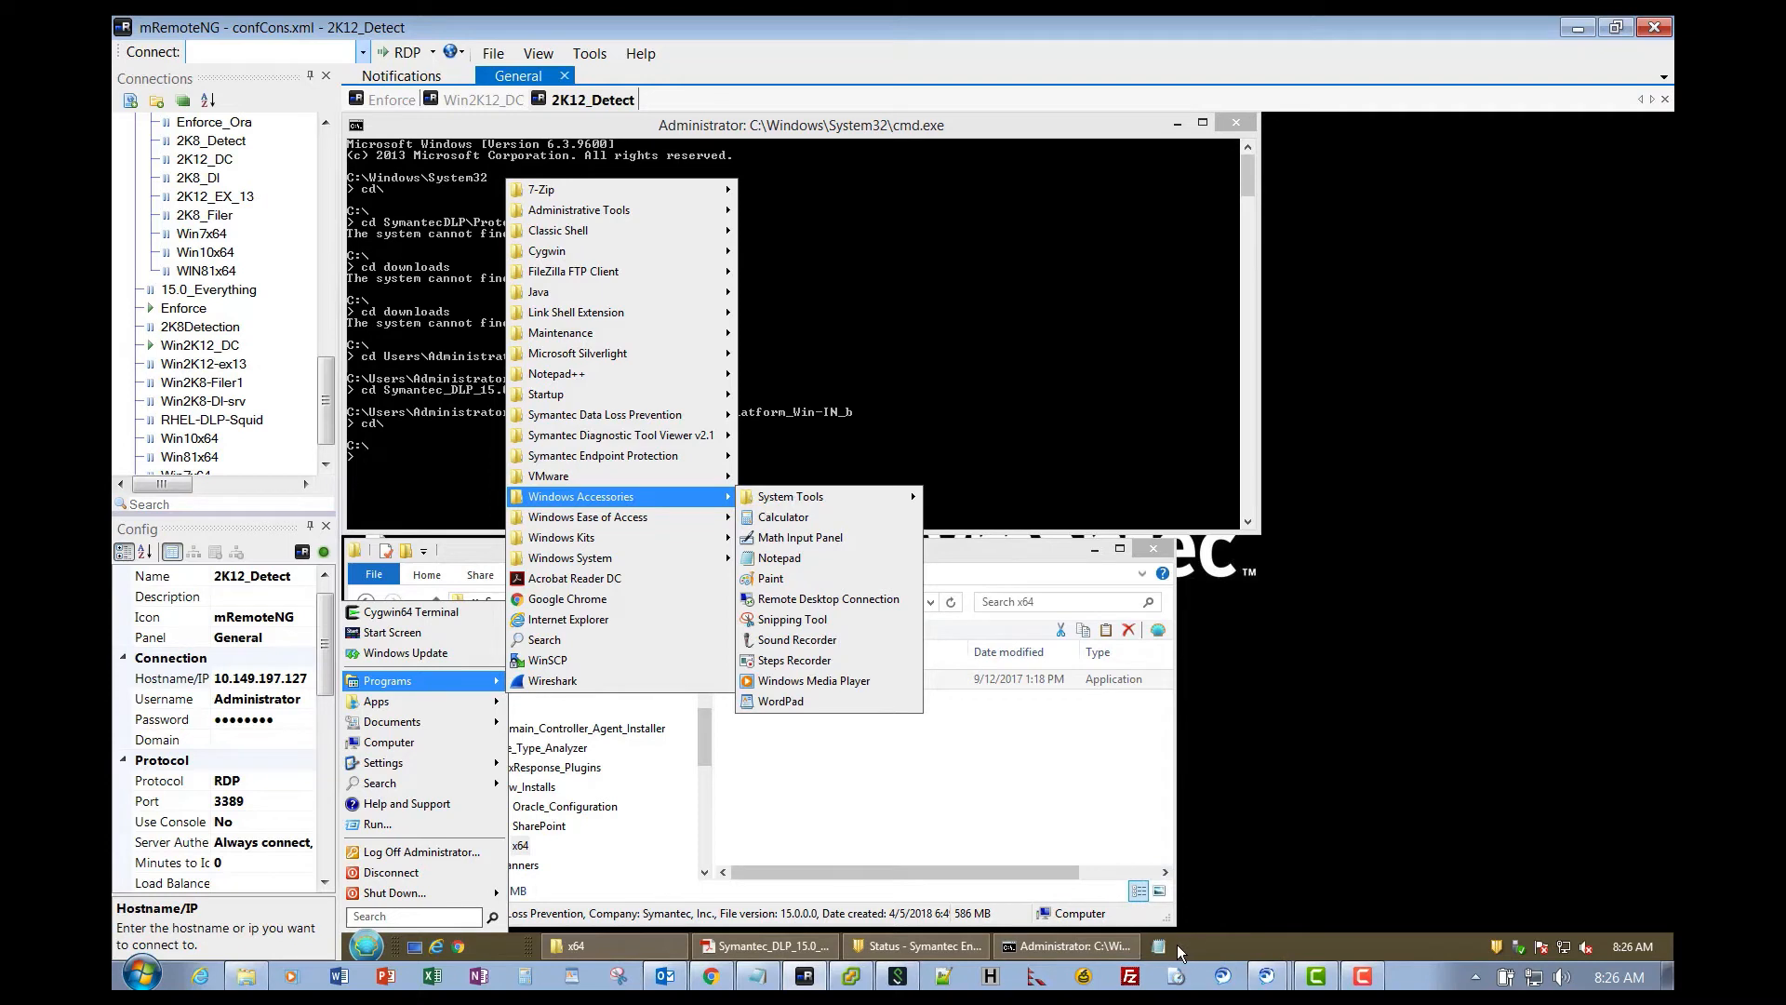
- Paste the server IP 10.149.197.127 into a new Notepad note and save it as SMTP.txt
left_click(1159, 946)
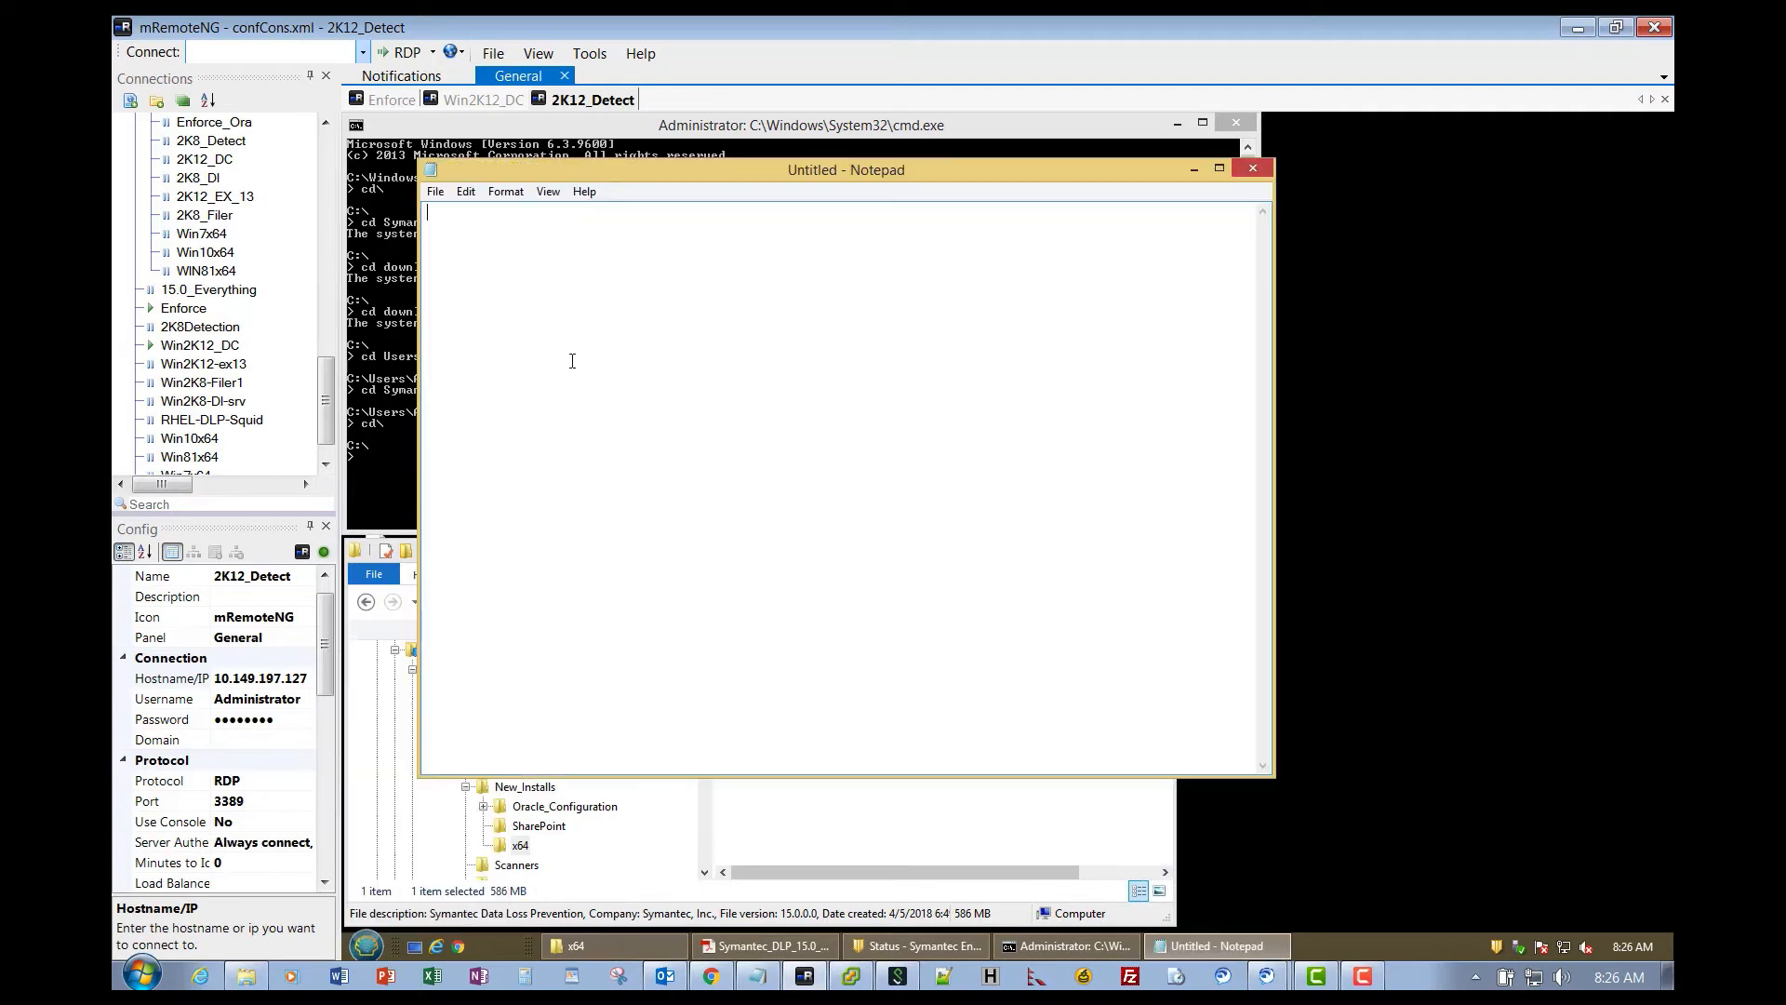
key("ctrl+v")
left_click(443, 189)
left_click(474, 273)
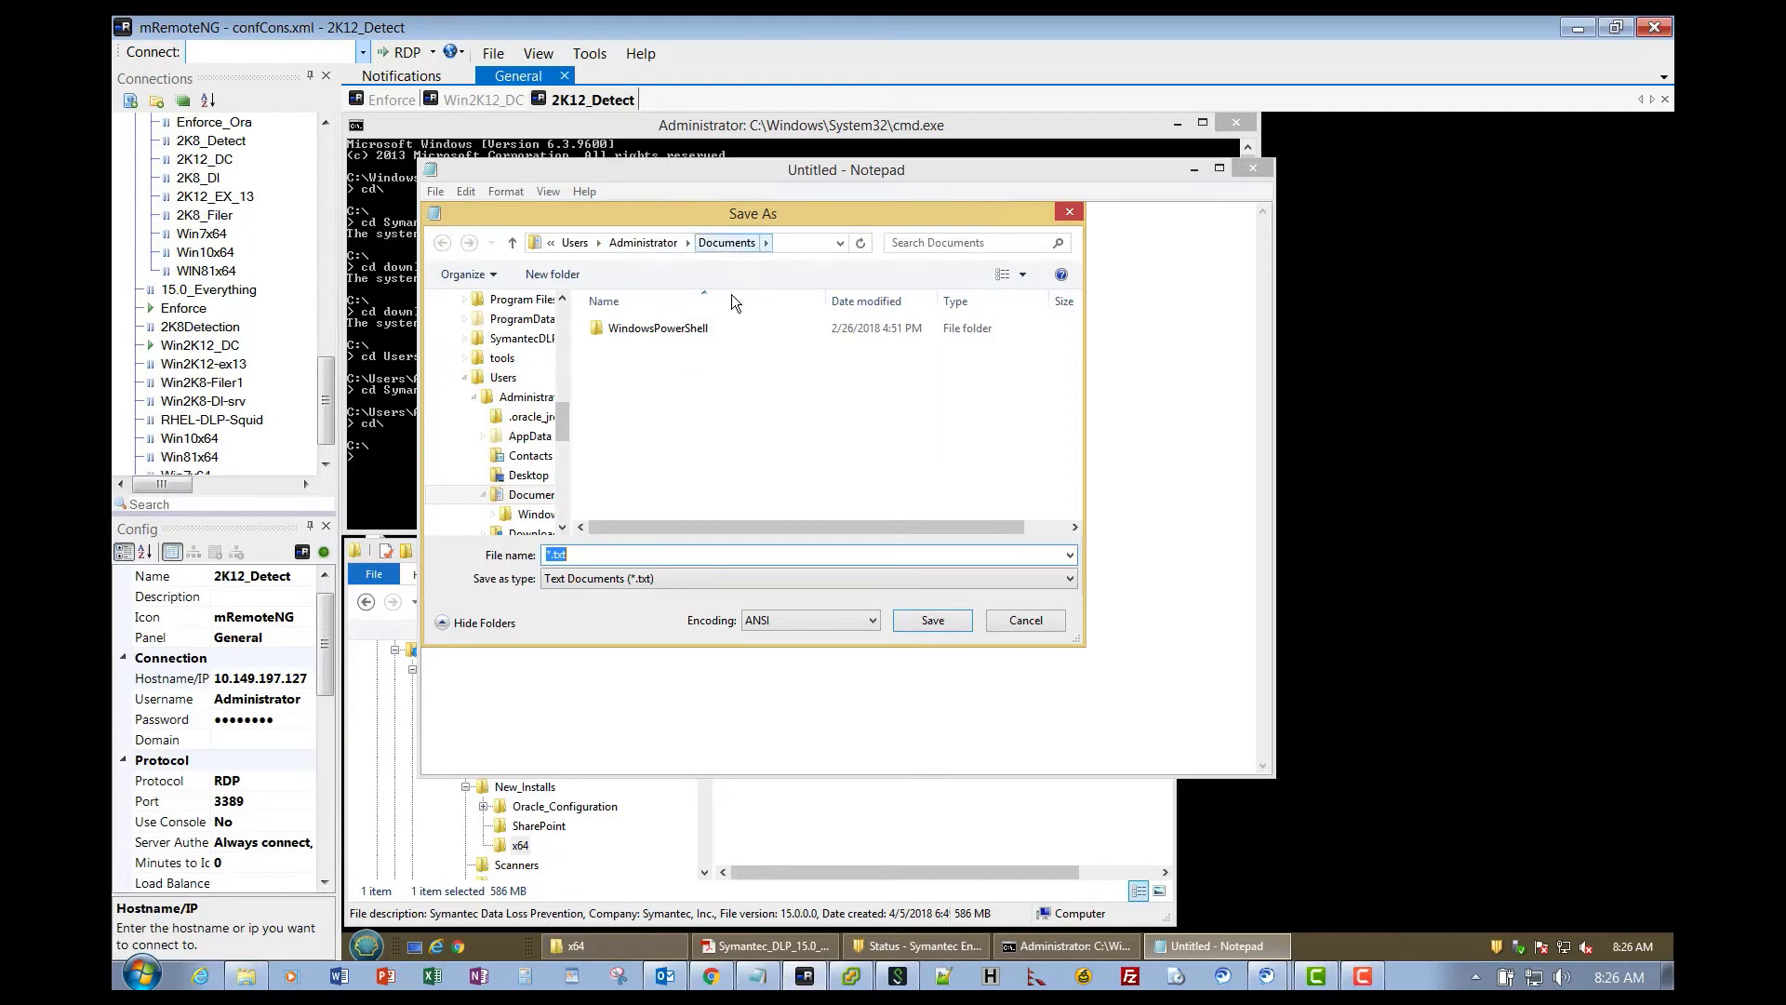
left_click(622, 555)
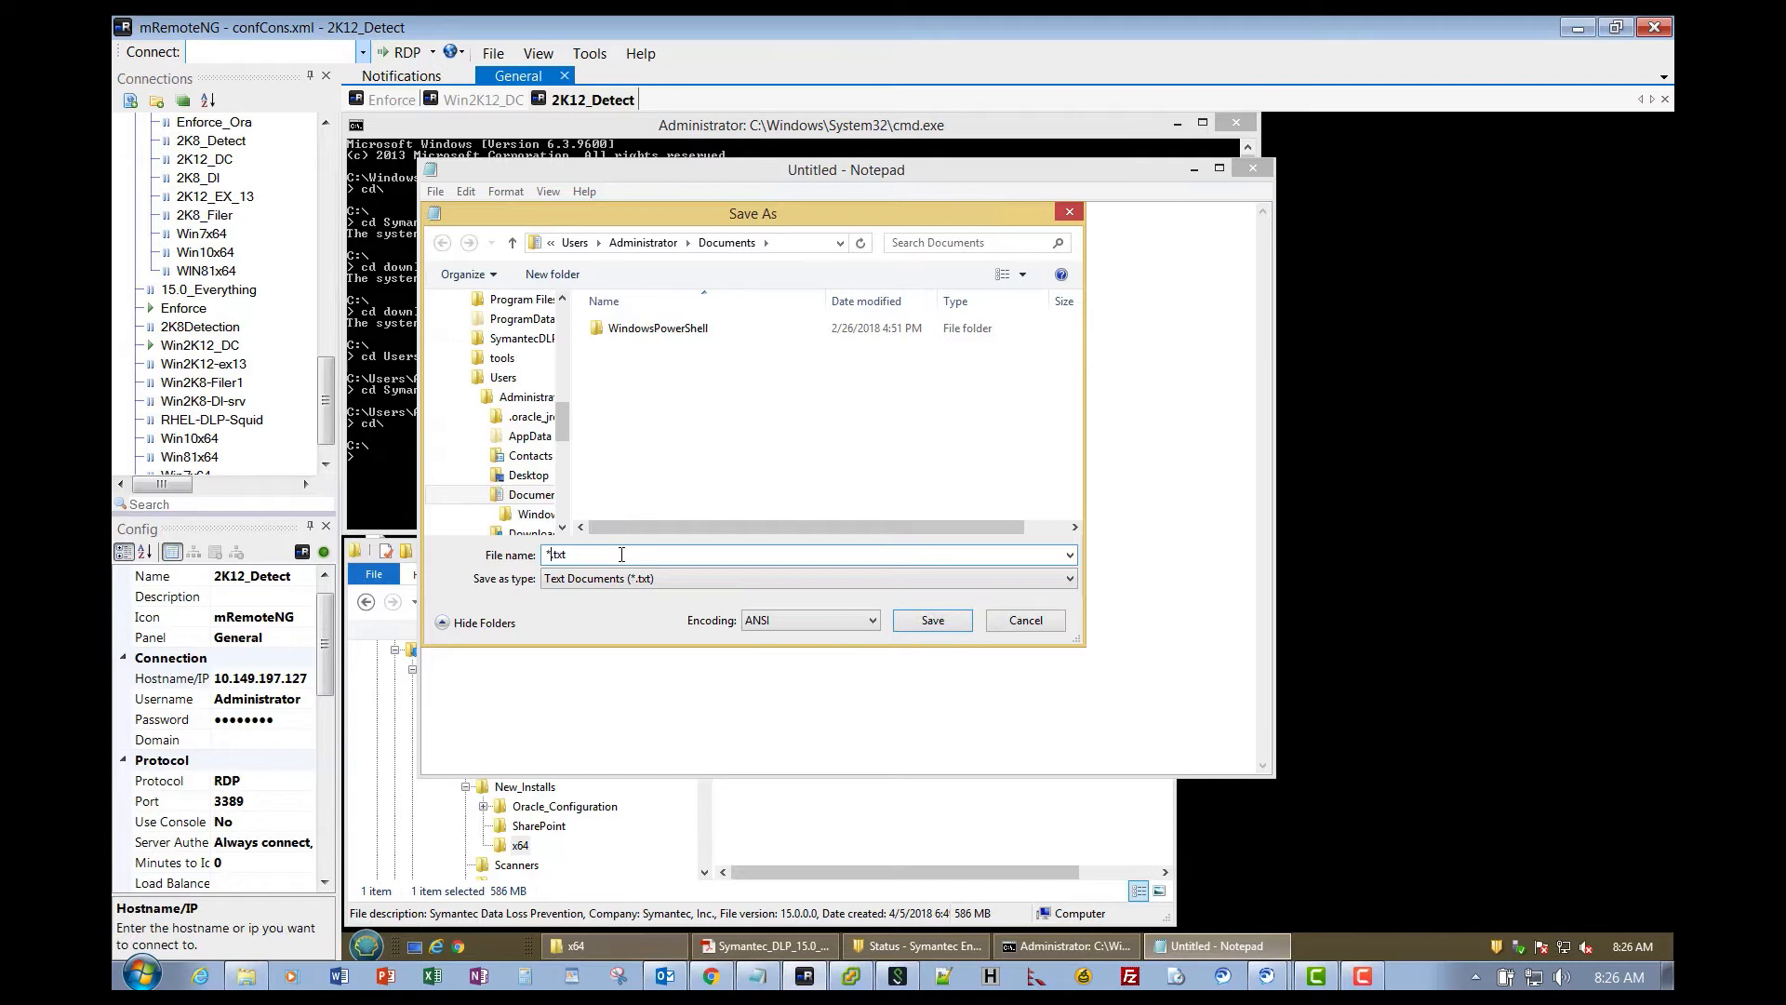
key("BackSpace")
type("SMTP")
left_click(942, 627)
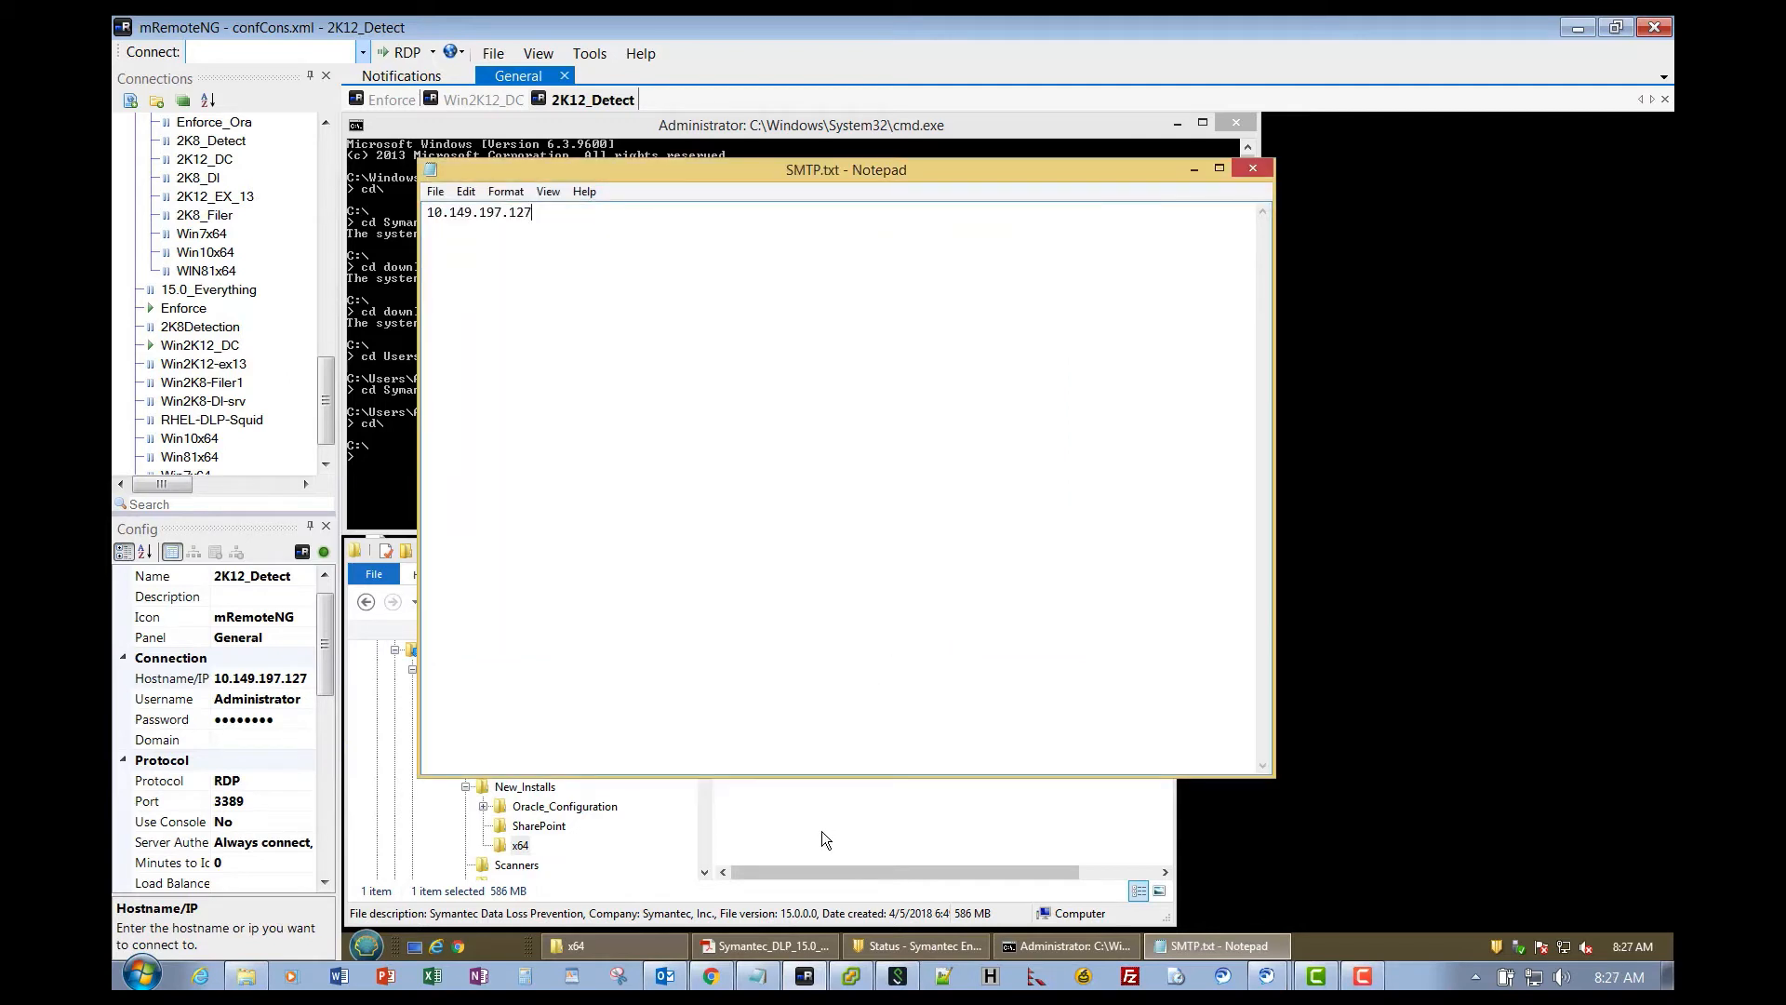
- Close the note, copy SMTP.txt from Documents, and switch to the Enforce session
left_click(1255, 168)
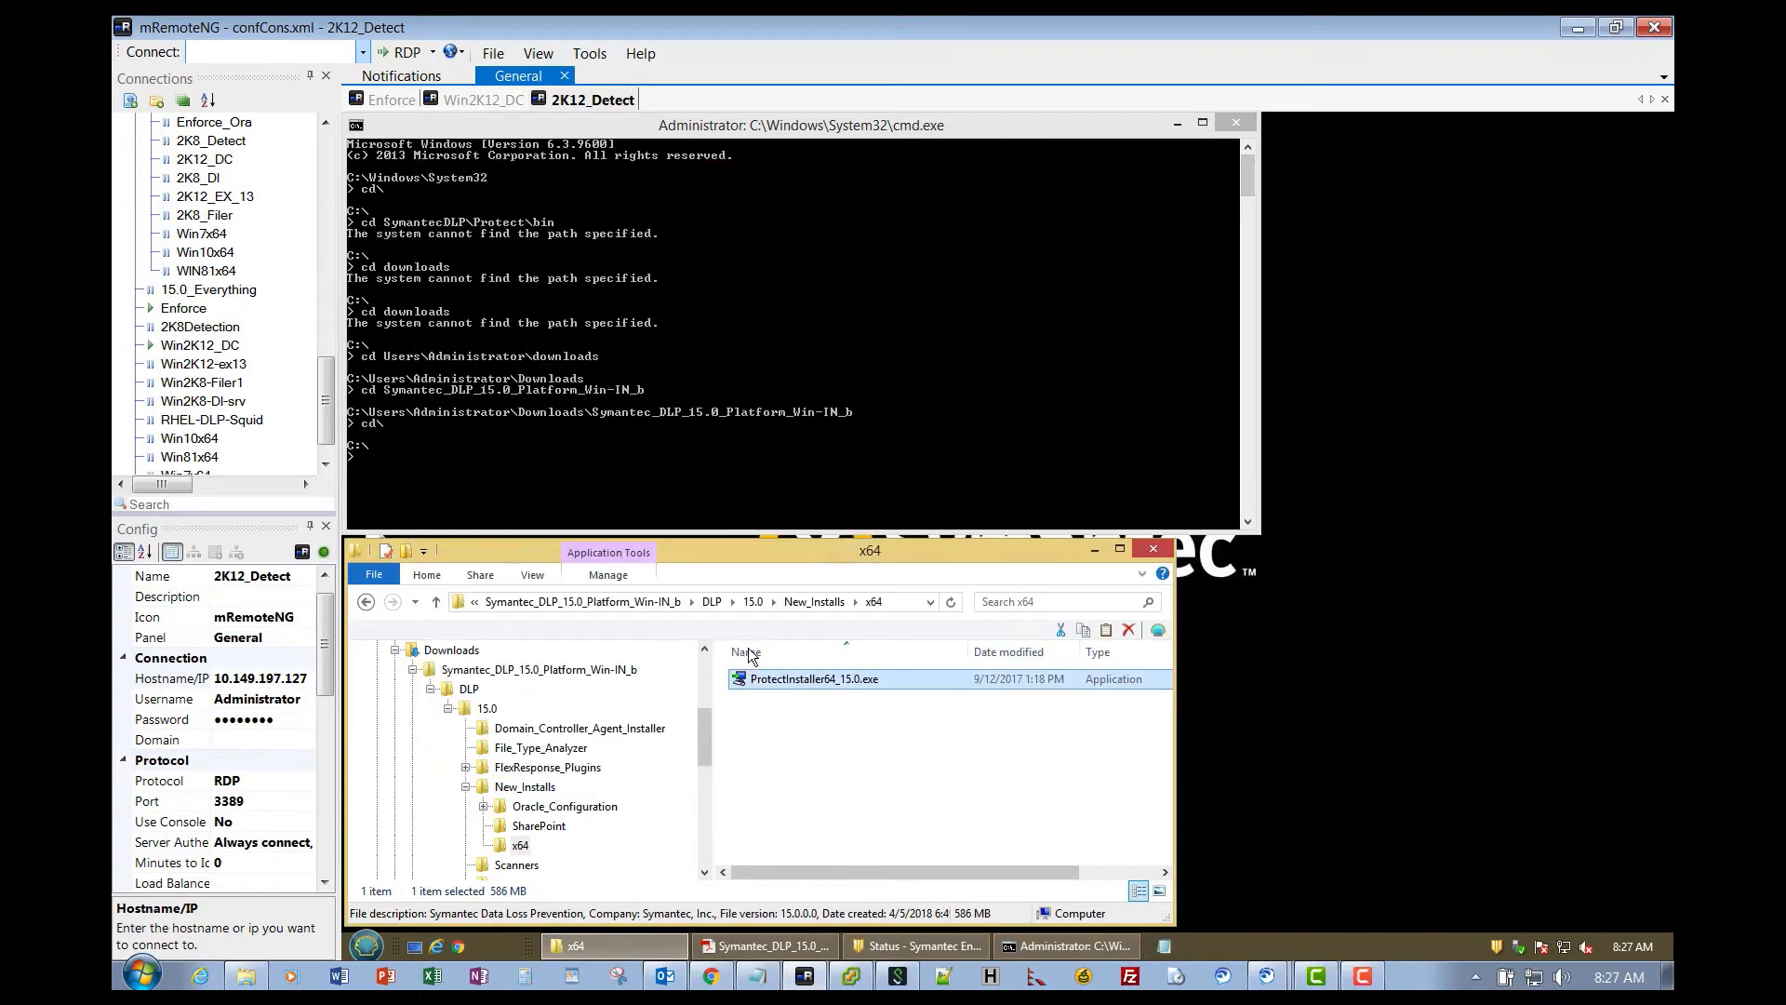
left_click_drag(705, 733, 711, 686)
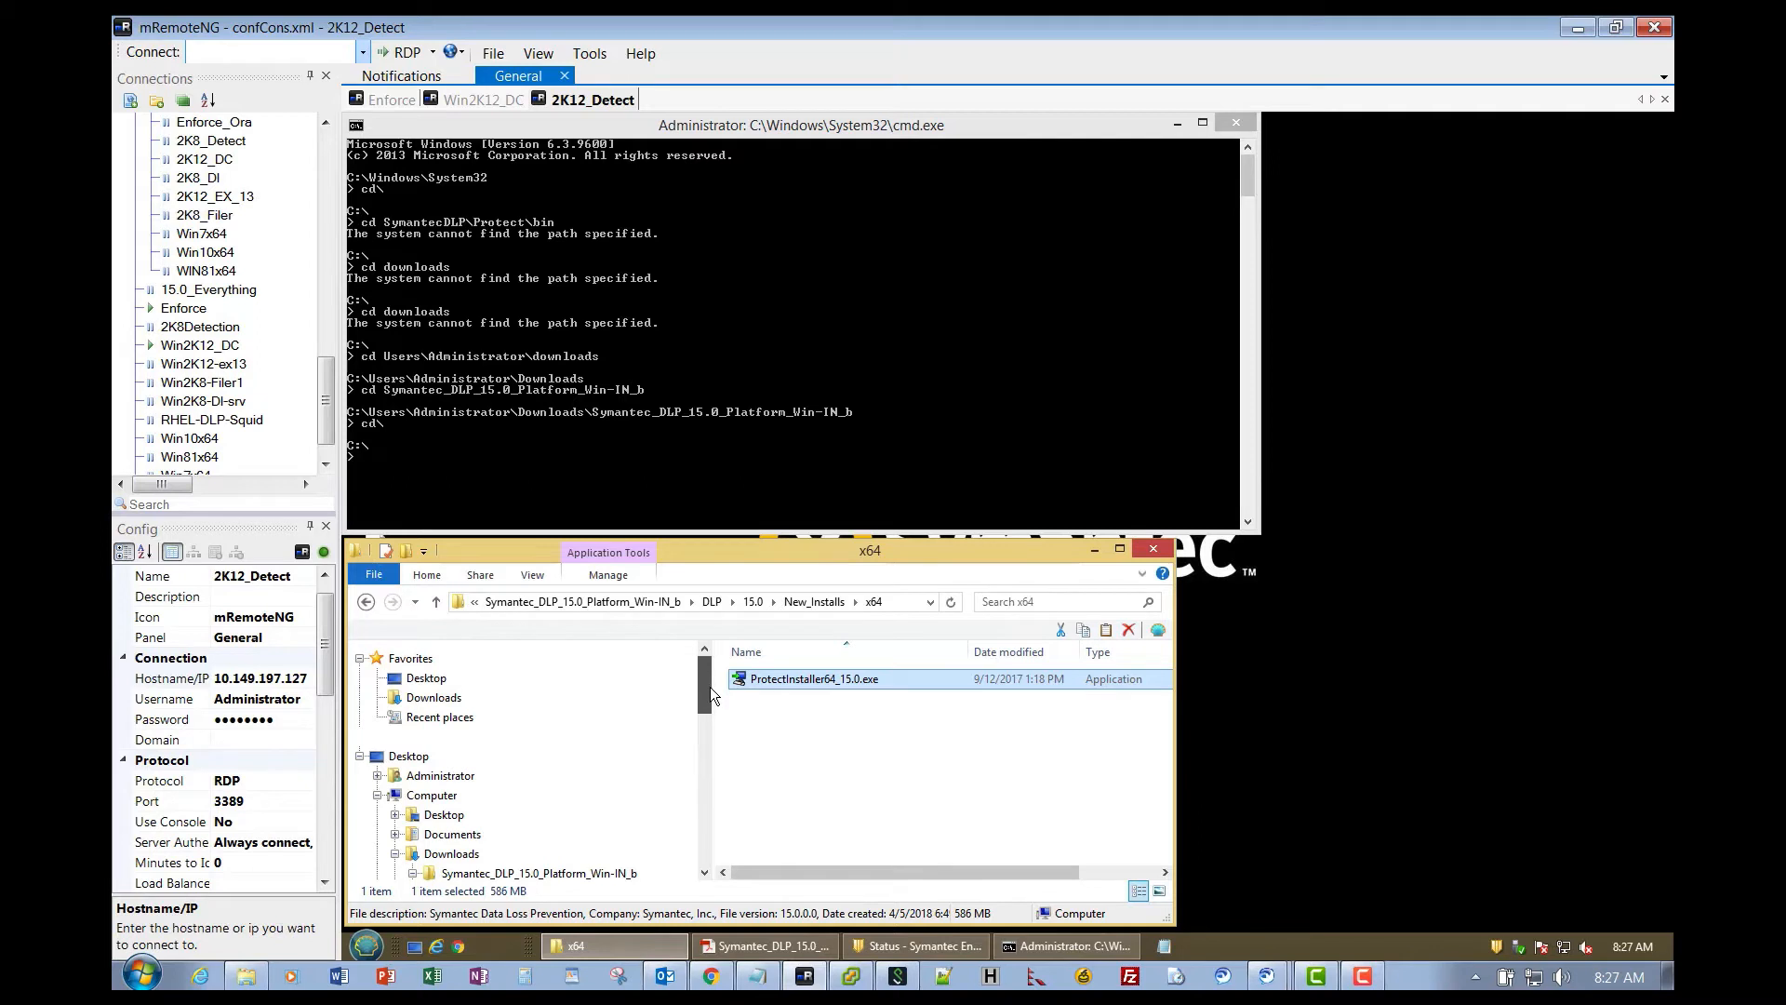
left_click(465, 790)
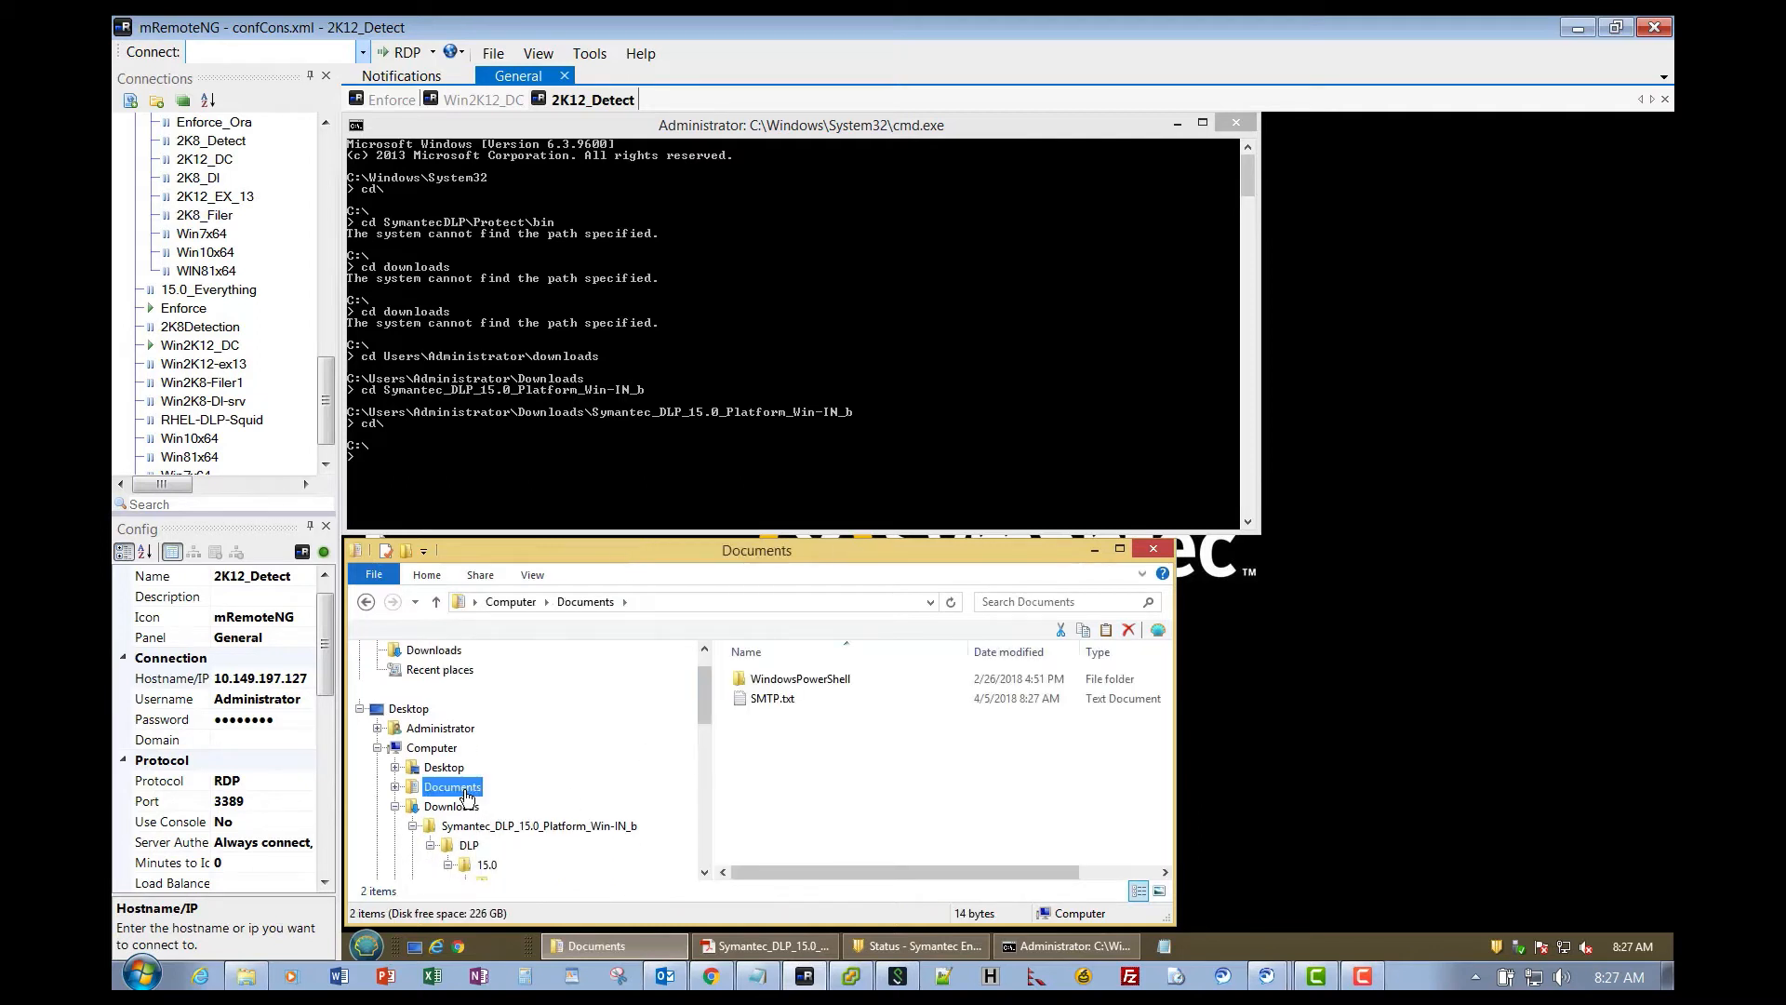
right_click(759, 700)
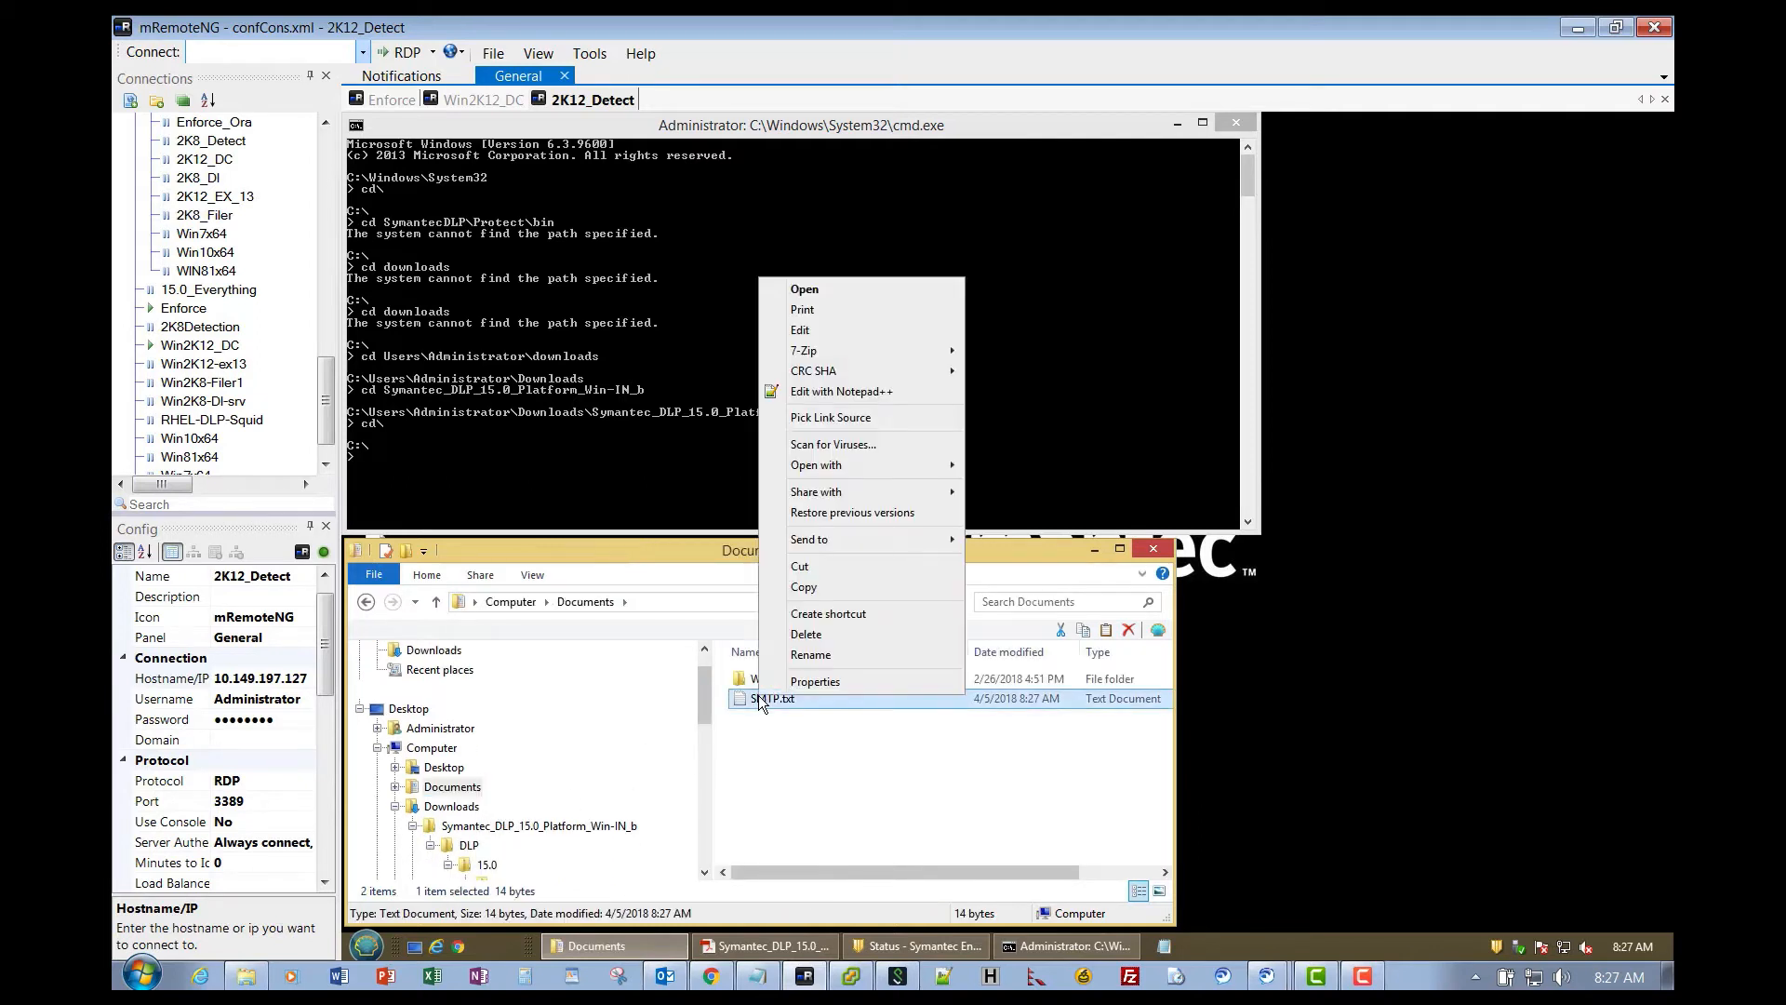
left_click(803, 587)
left_click(402, 102)
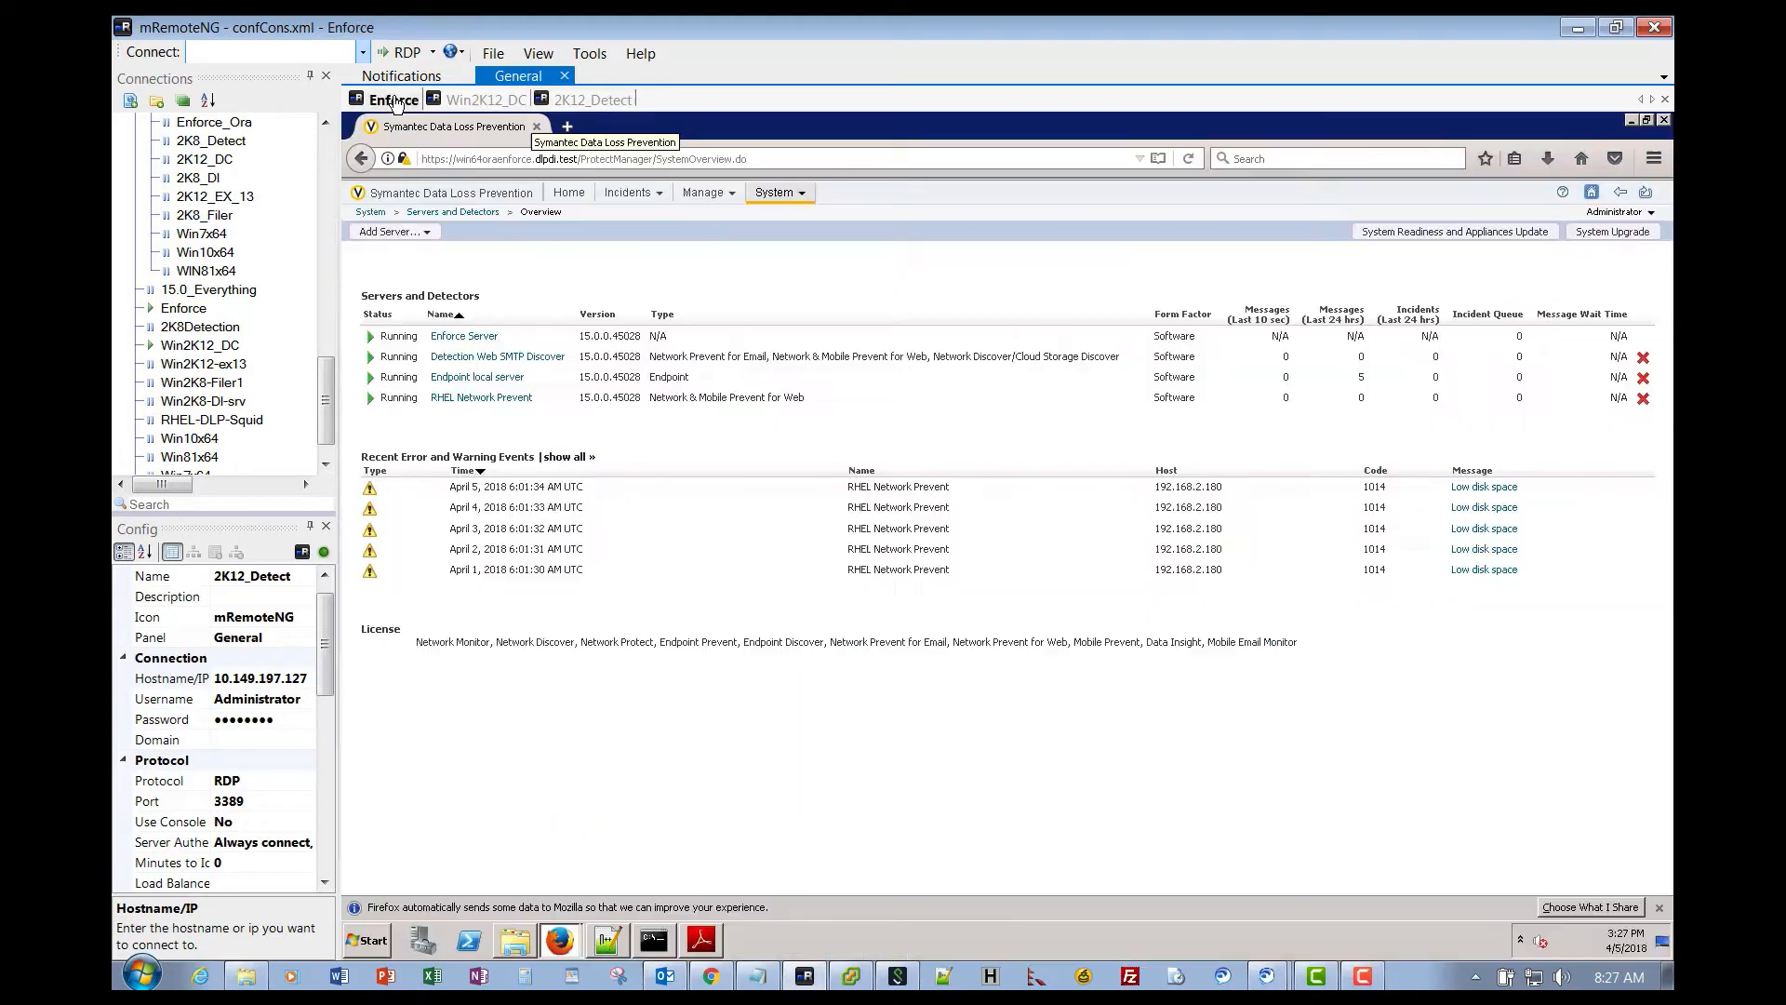
- Locate the SMTP file in Enforce's Documents library, then begin Add Server in the DLP console
left_click(513, 945)
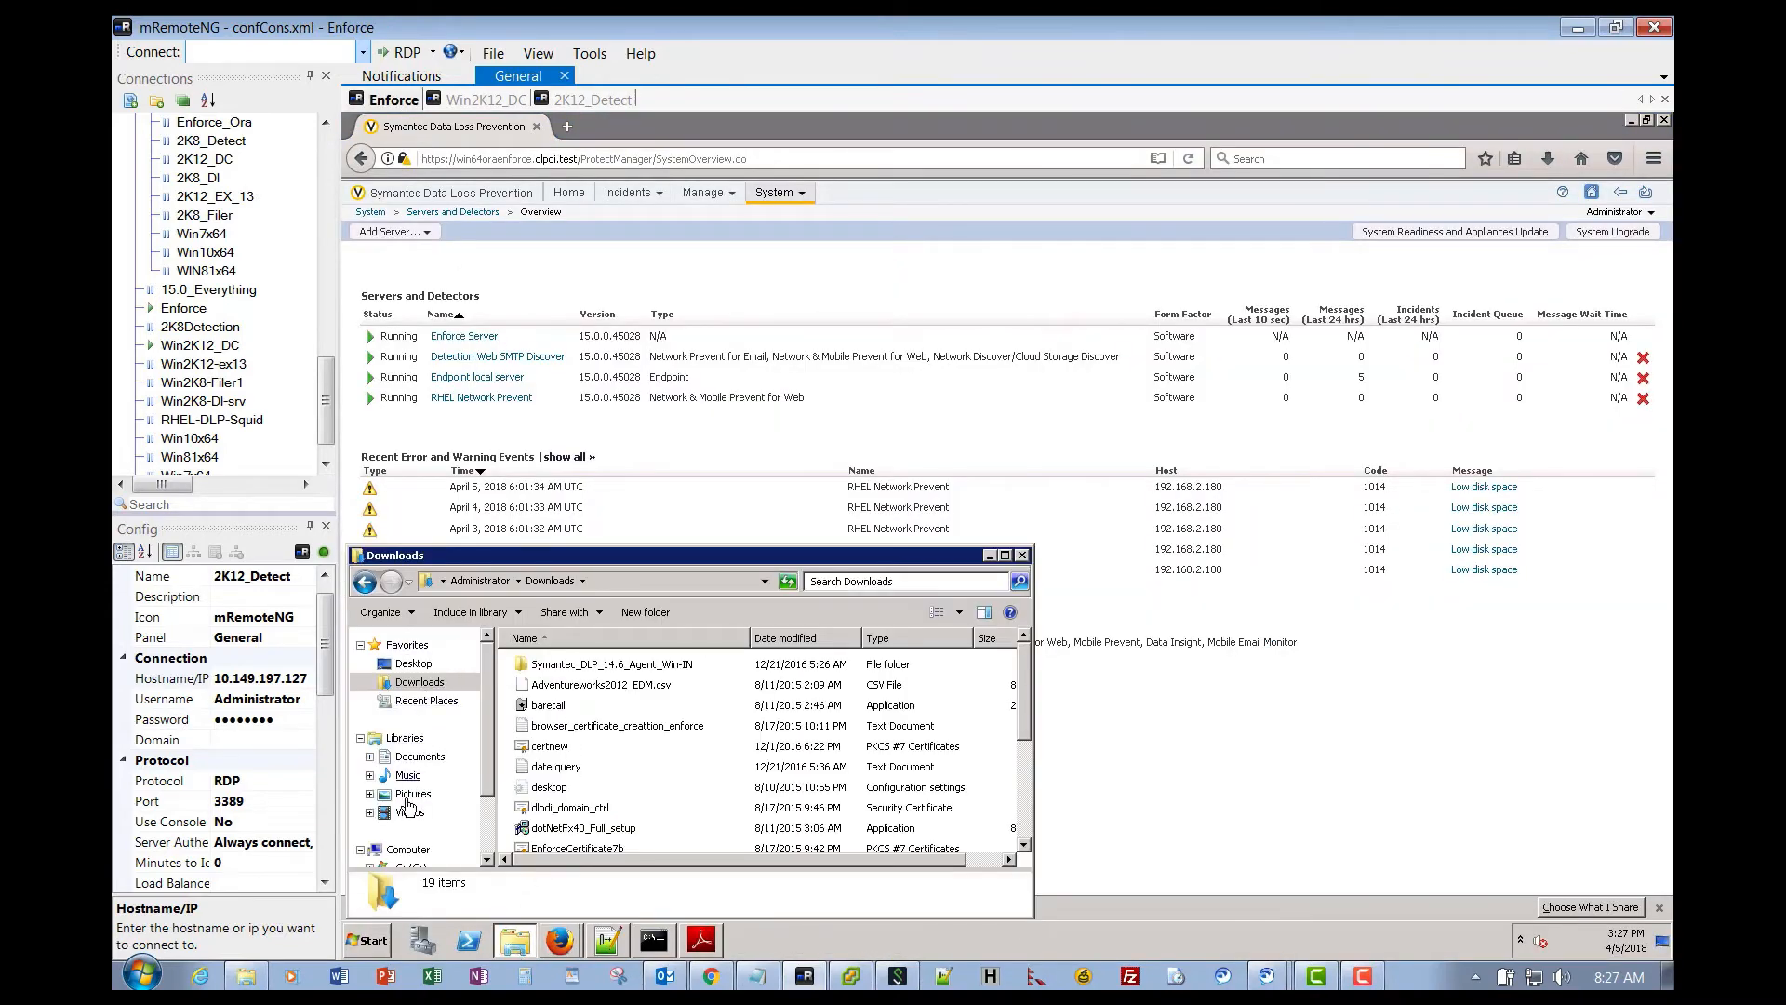
left_click(439, 758)
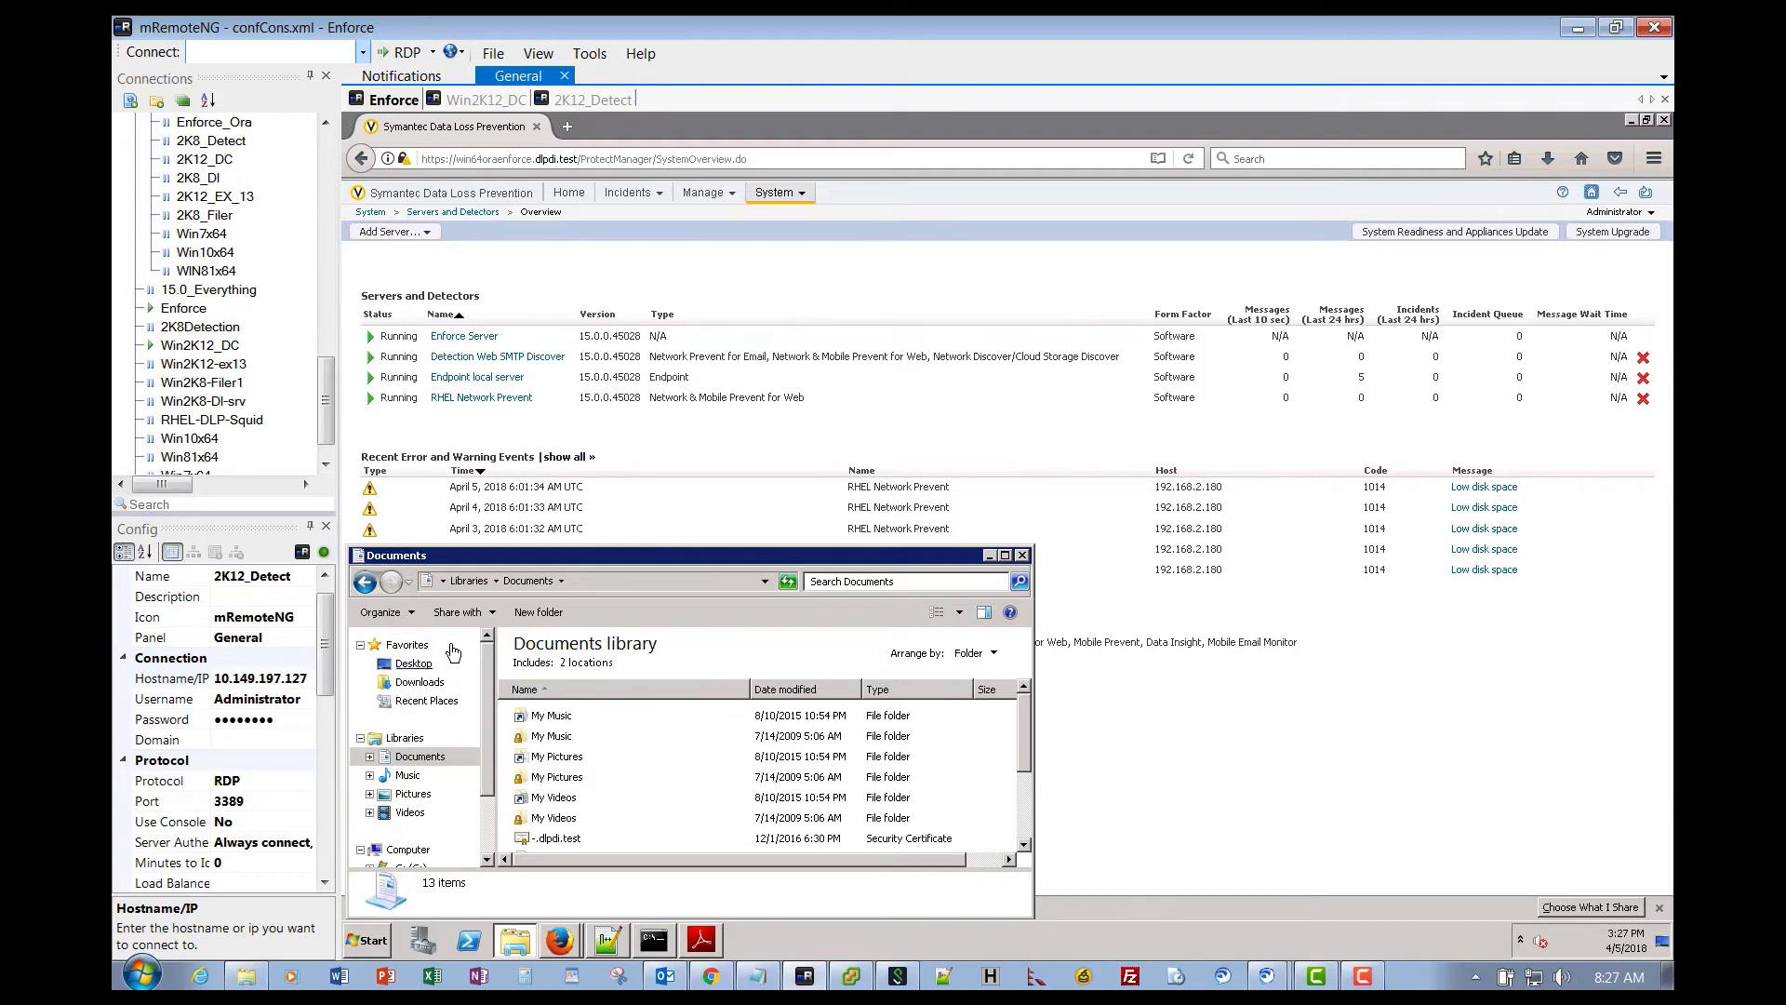
left_click_drag(1023, 717, 1030, 795)
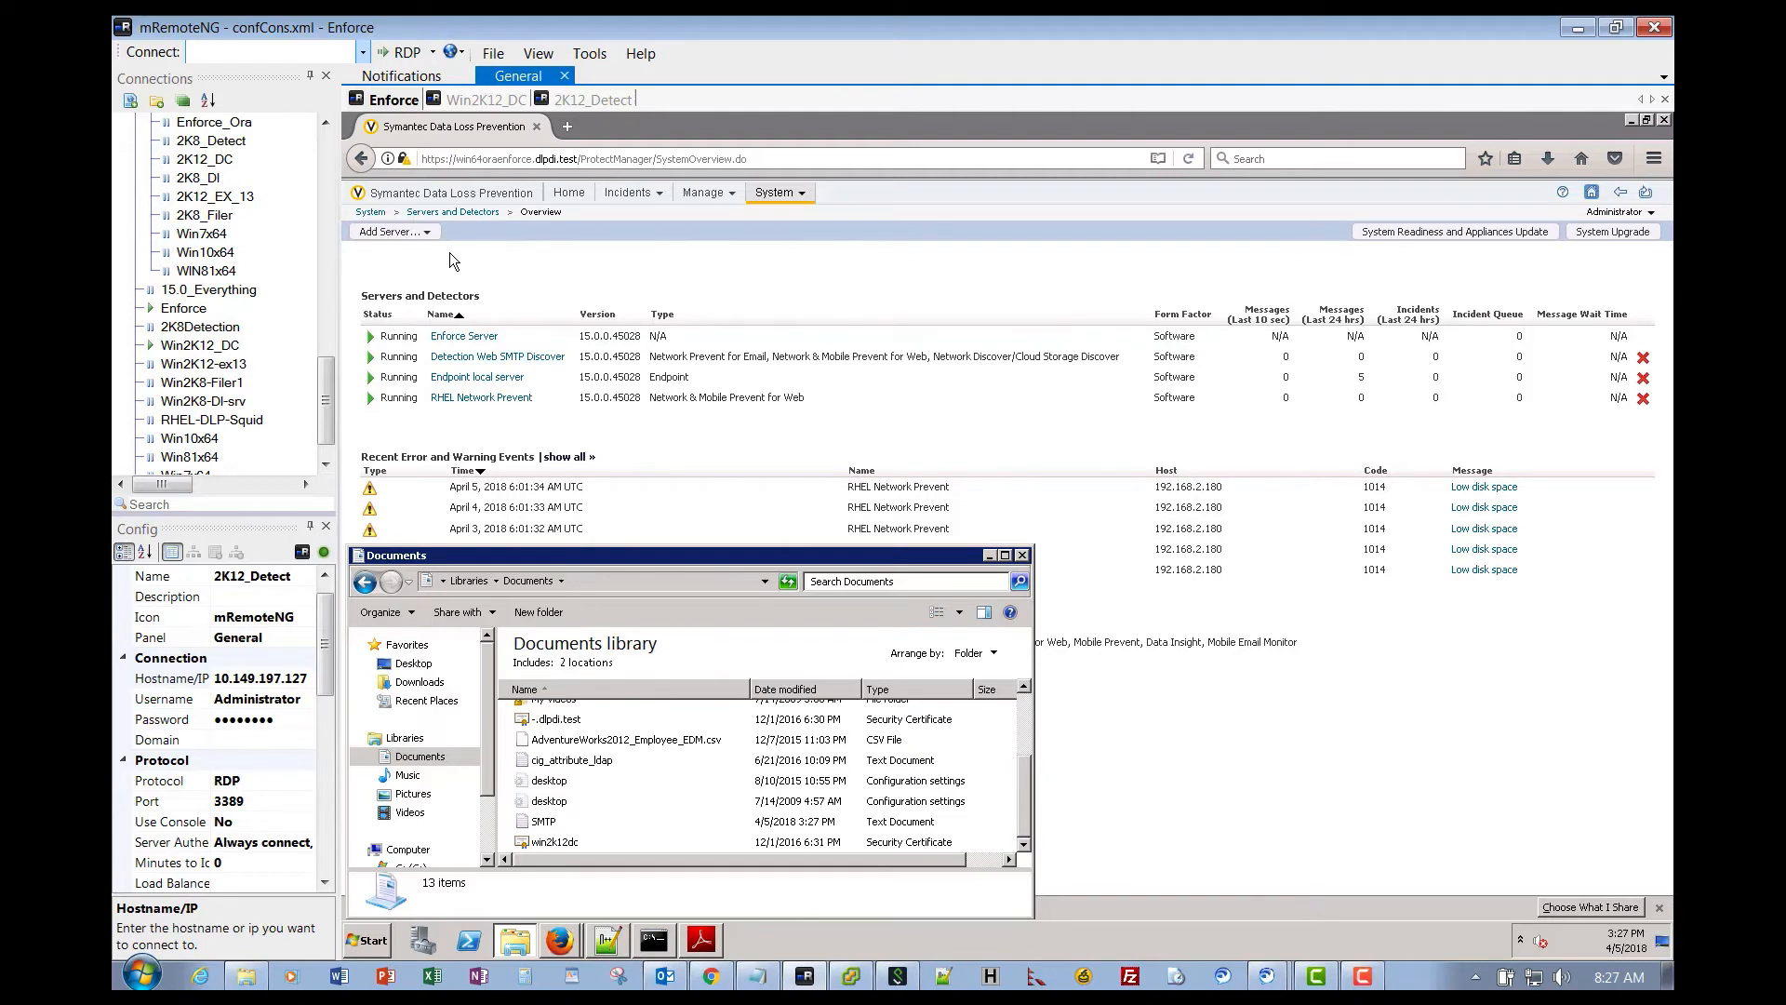
left_click(392, 234)
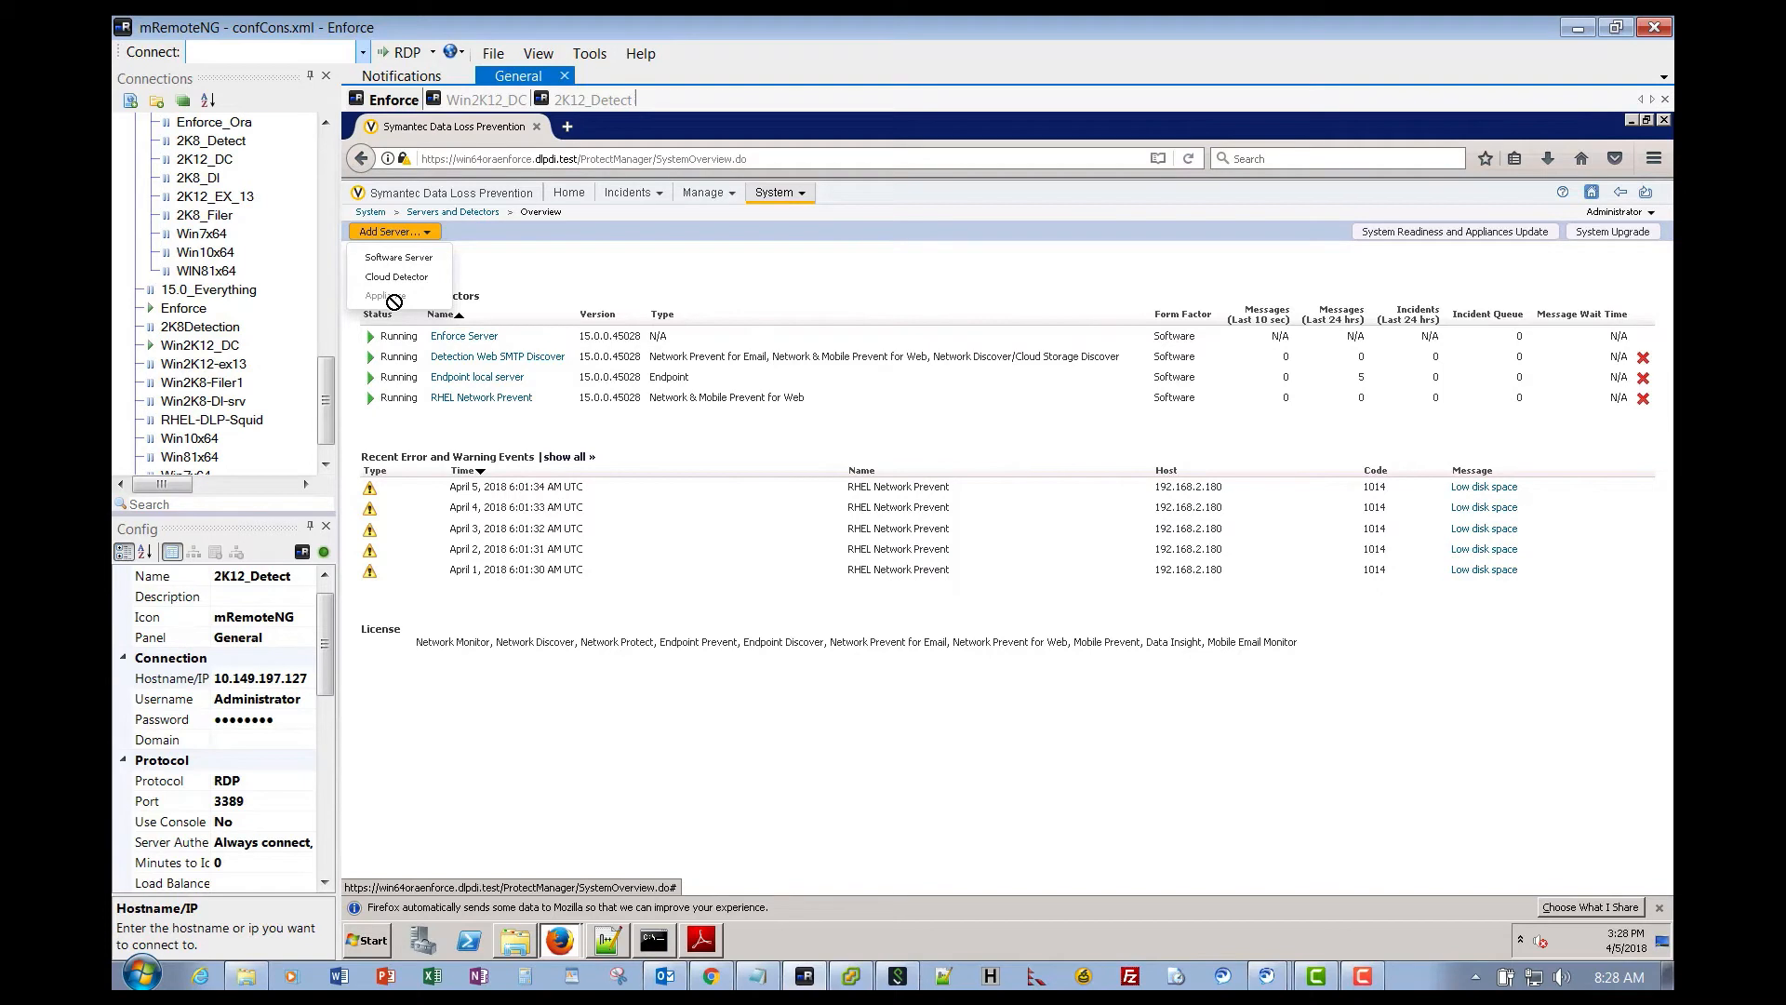
- Add a Software Server of type Network Prevent for Email and continue to its configuration form
left_click(397, 267)
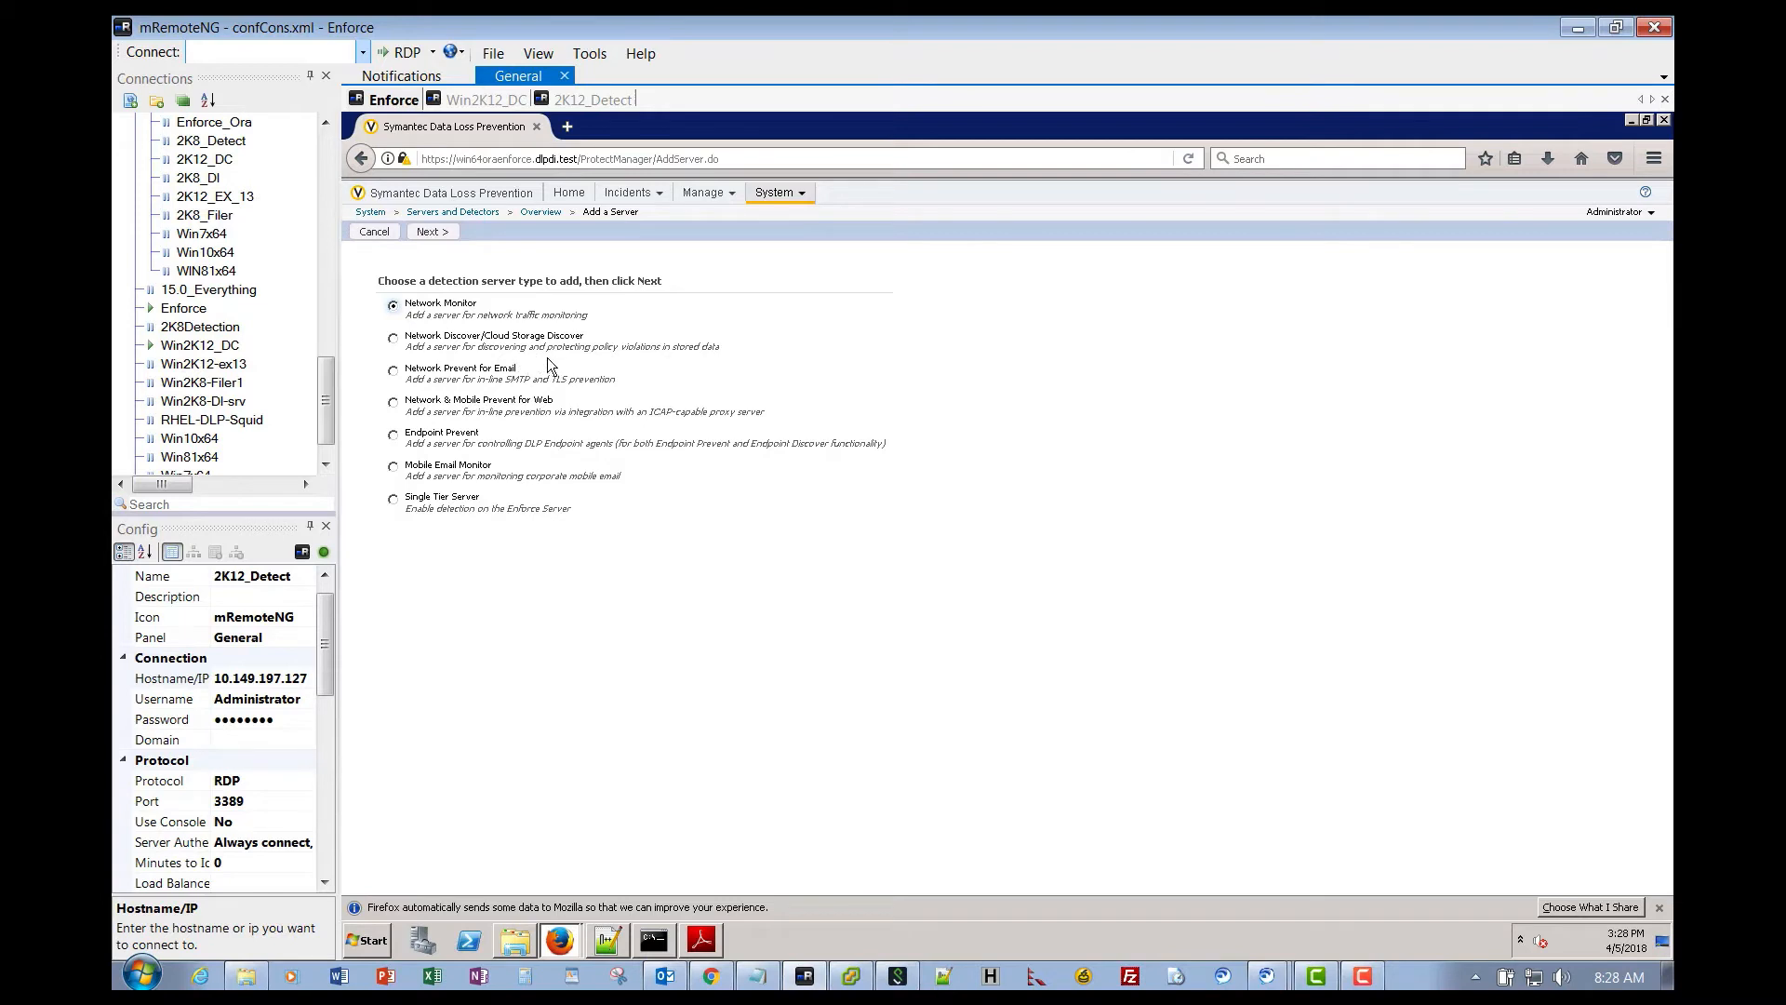
left_click(393, 372)
left_click(446, 231)
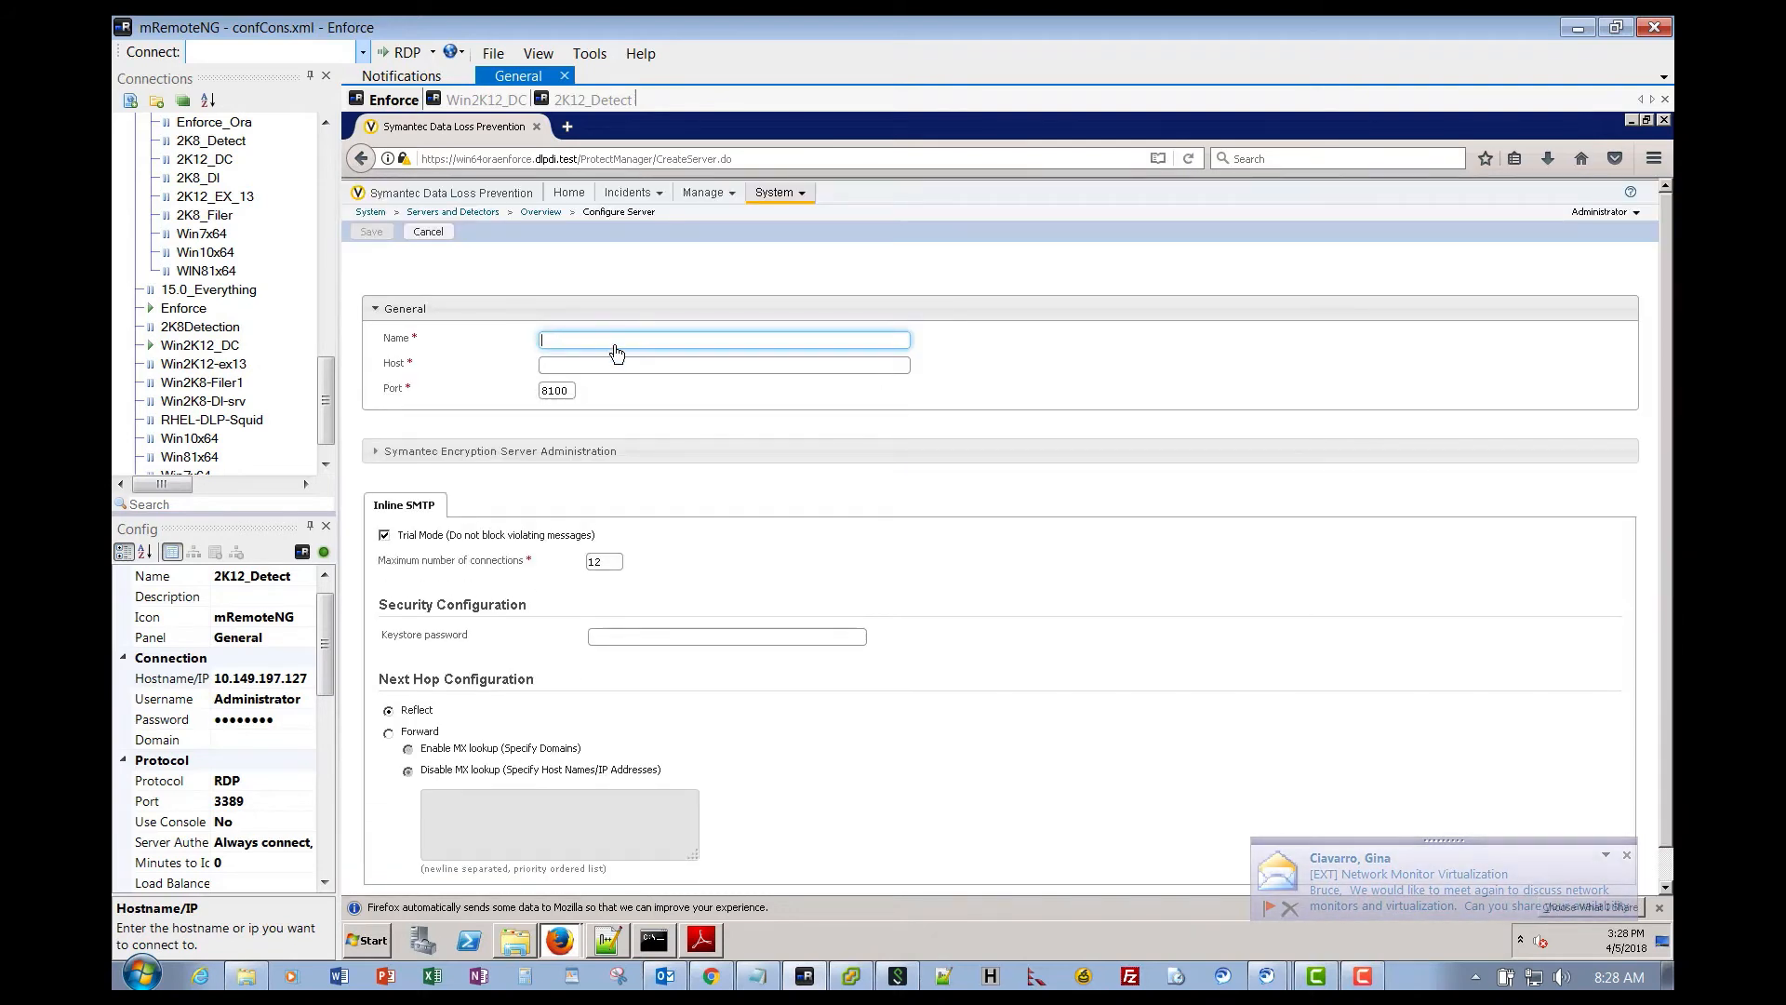
- Enter SMTP_Prevent01 as the server name and bring up the Documents library window
type("SMTP")
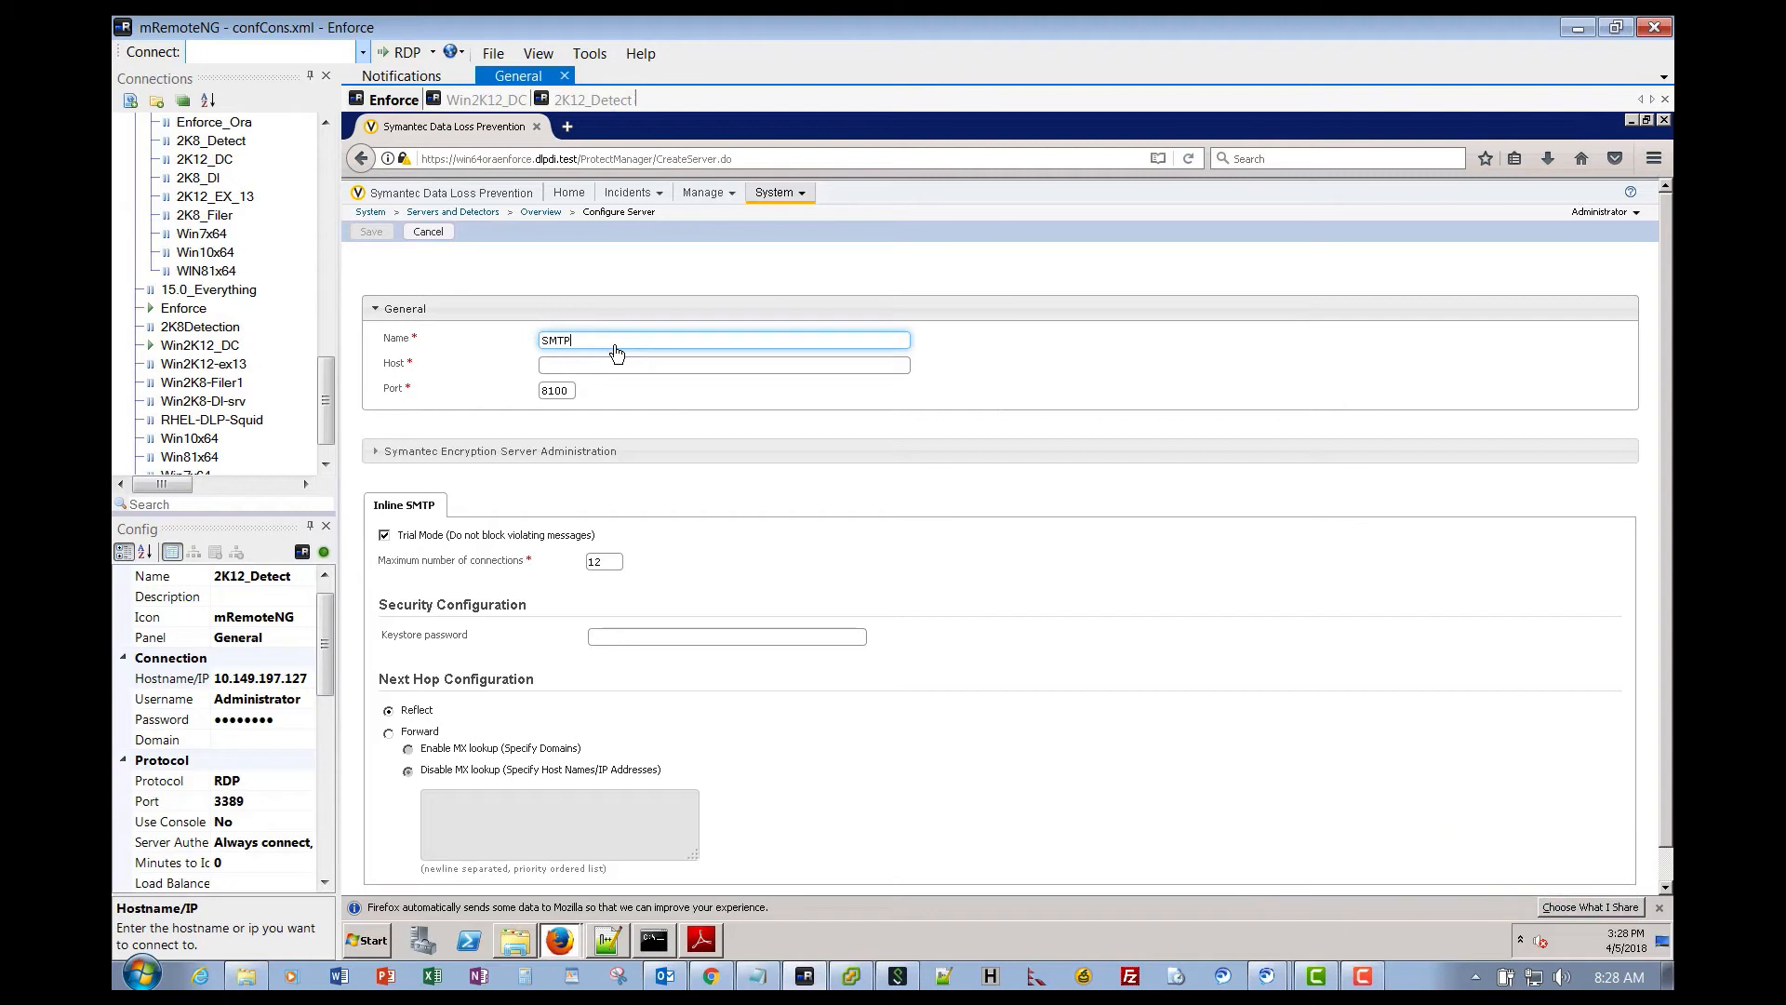
type("_Prevent01")
left_click(564, 367)
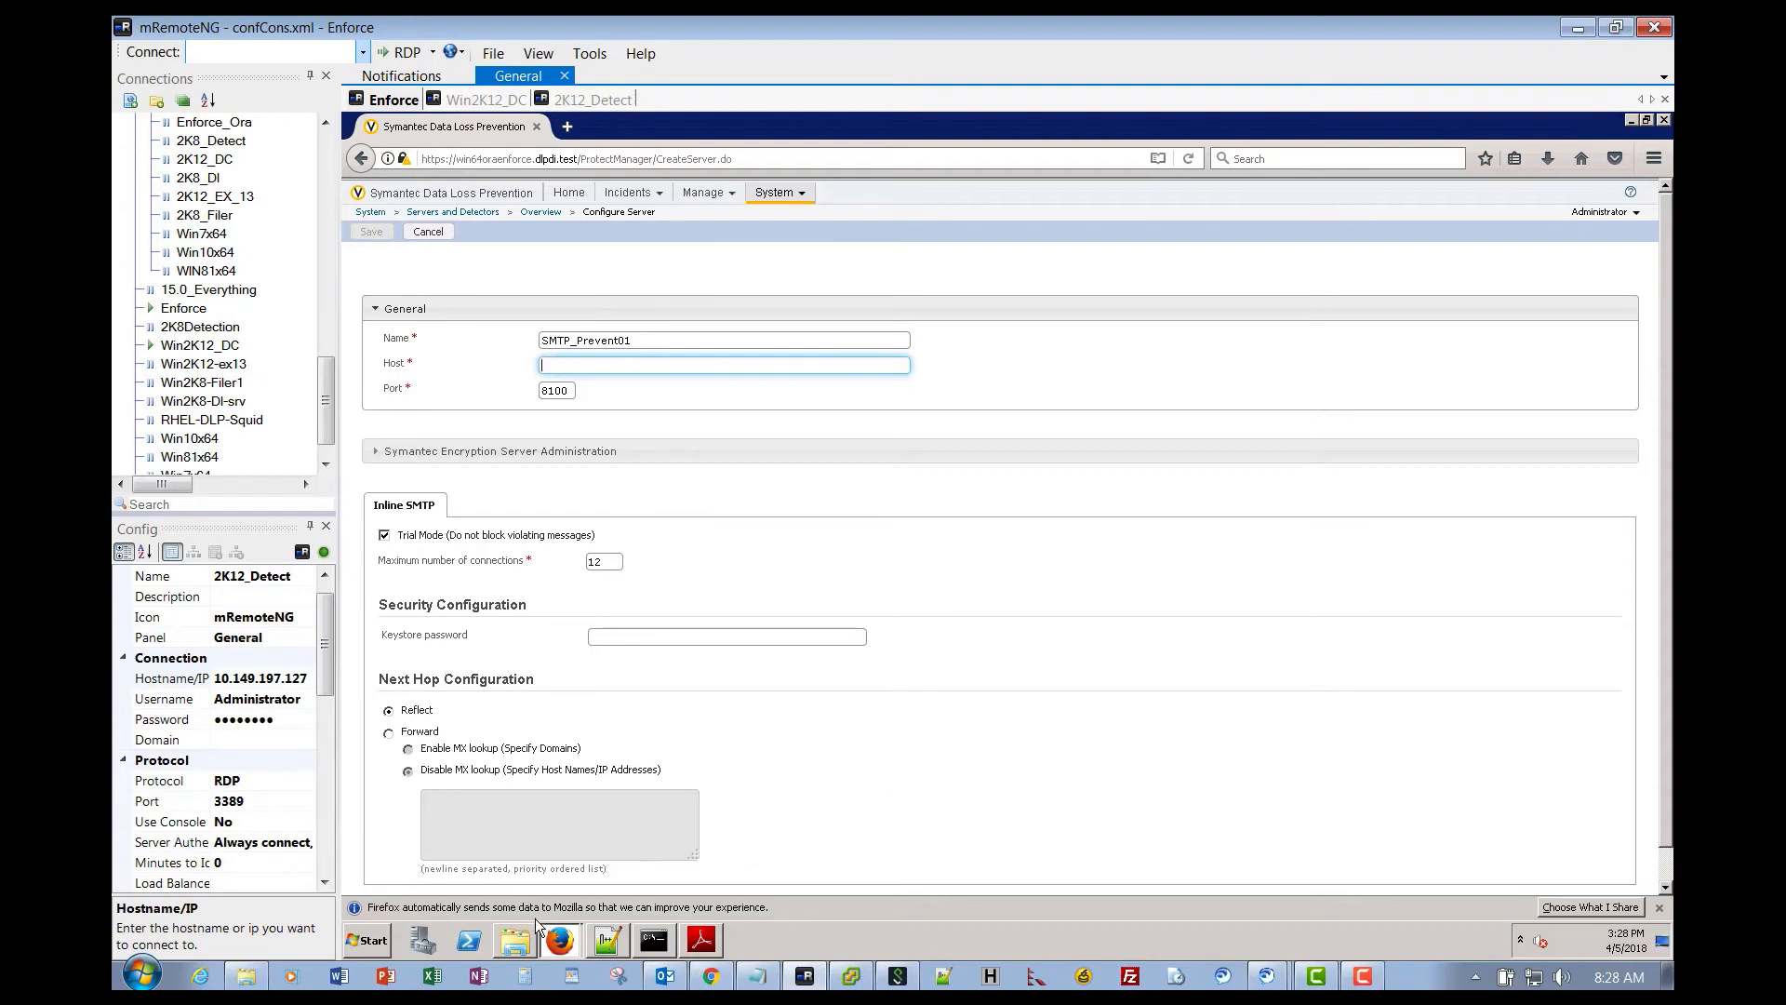
left_click(515, 942)
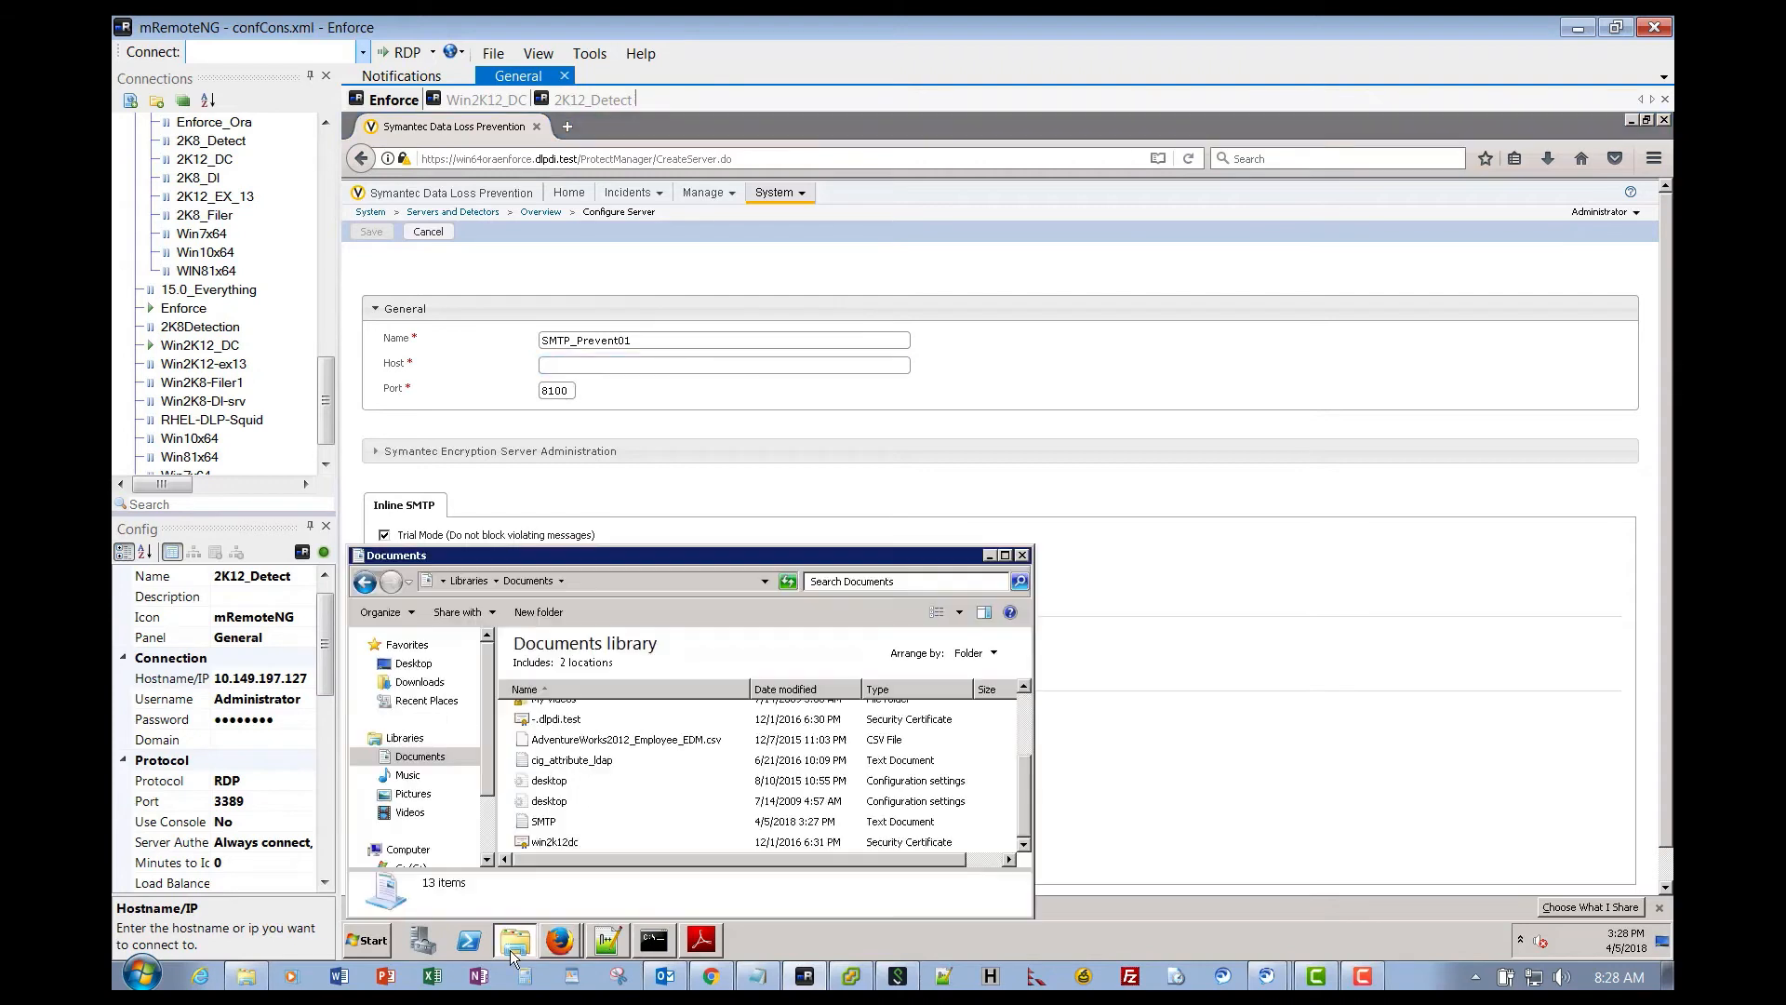
- Copy 10.149.197.127 from the SMTP note and paste it into the server's Host field
double_click(544, 824)
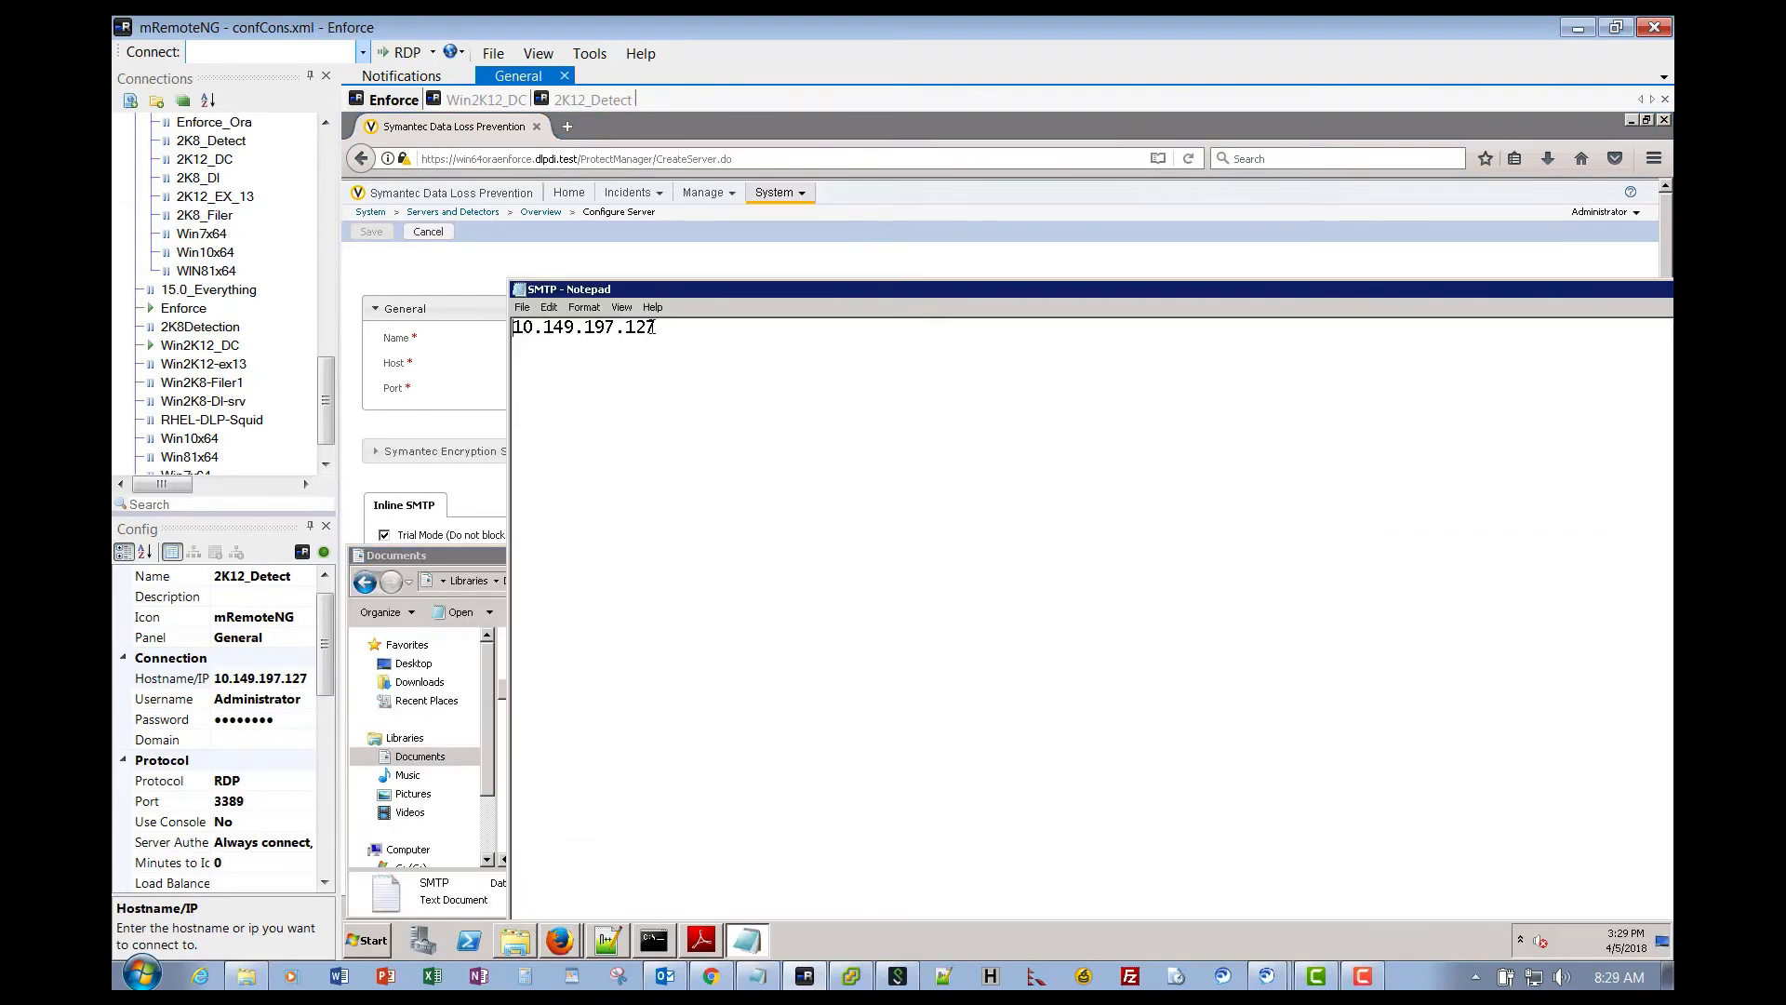
left_click_drag(656, 327, 517, 334)
key("ctrl+c")
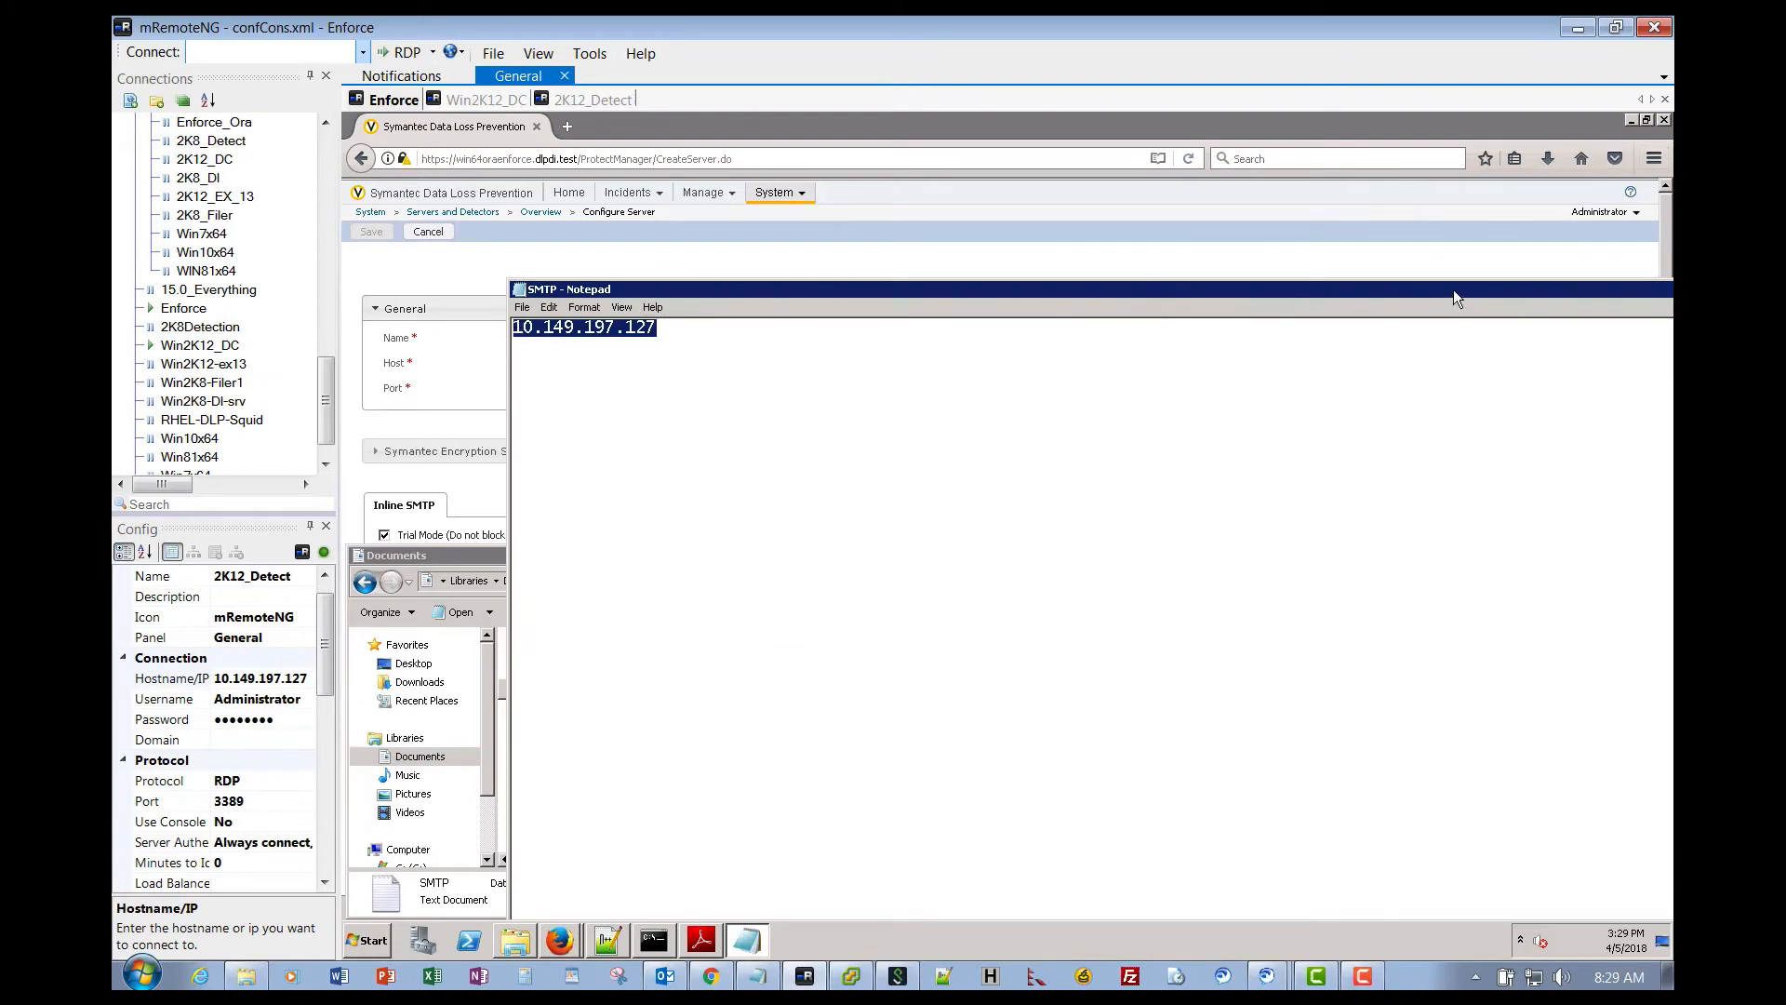
left_click_drag(1453, 291, 1211, 296)
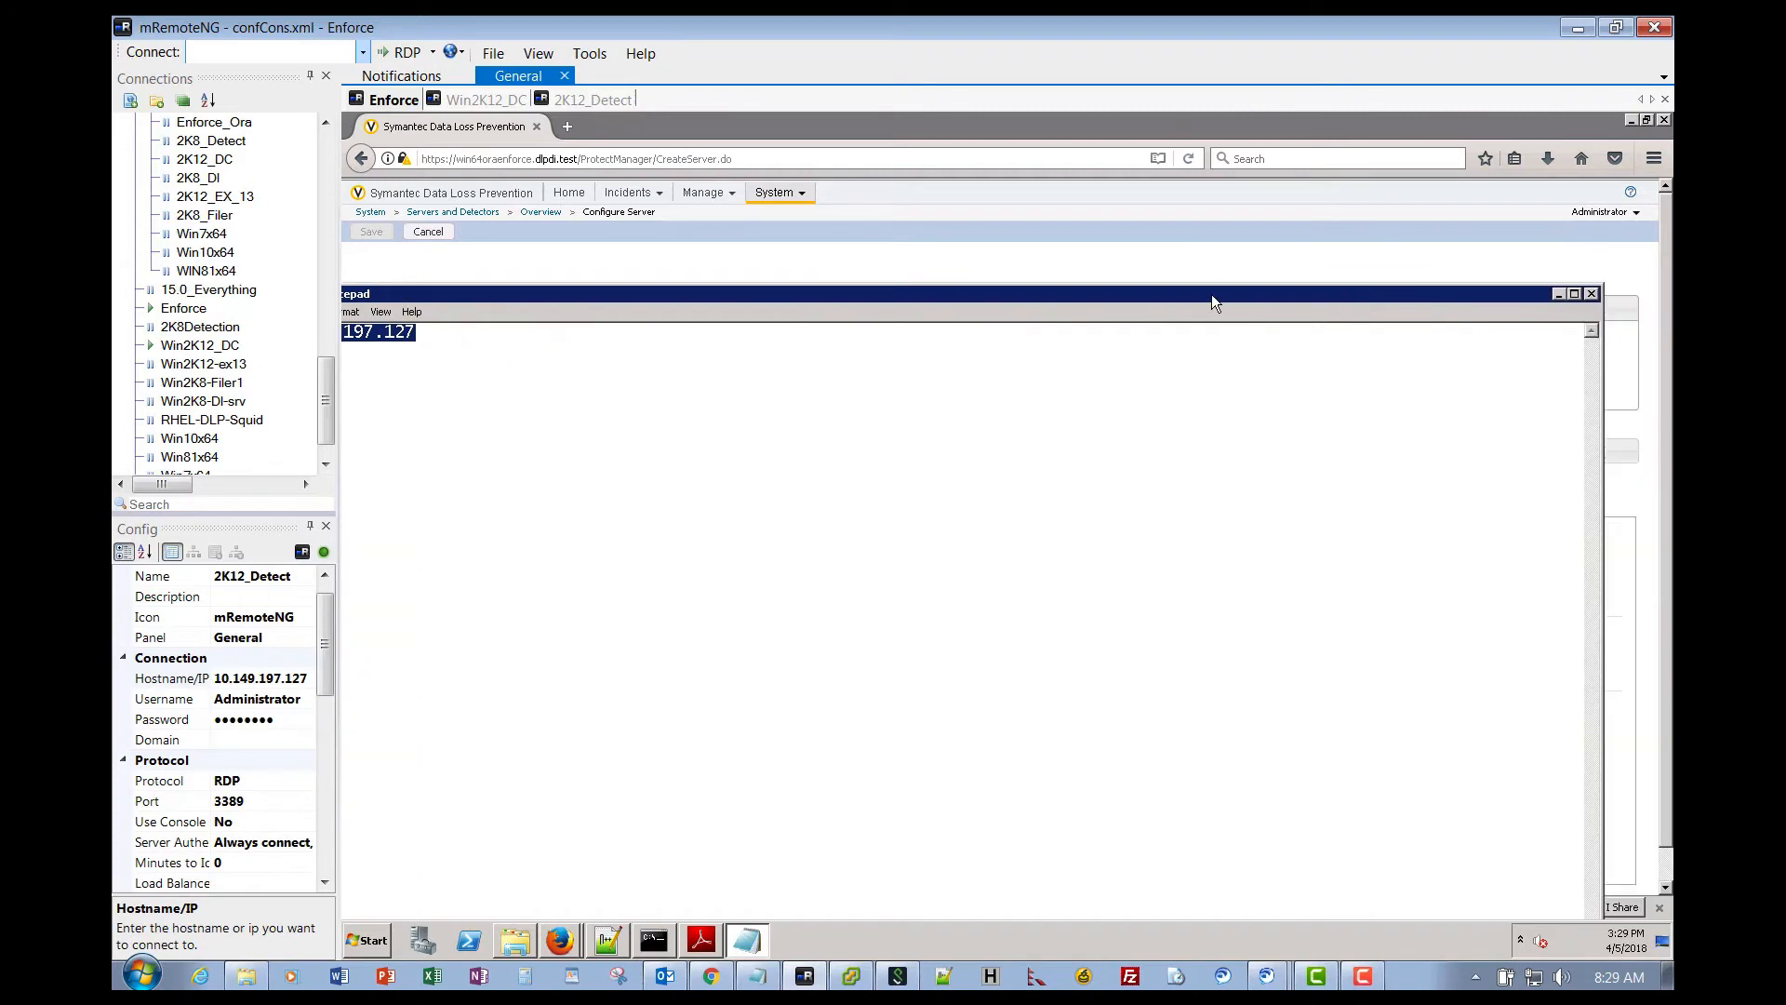
left_click(1558, 294)
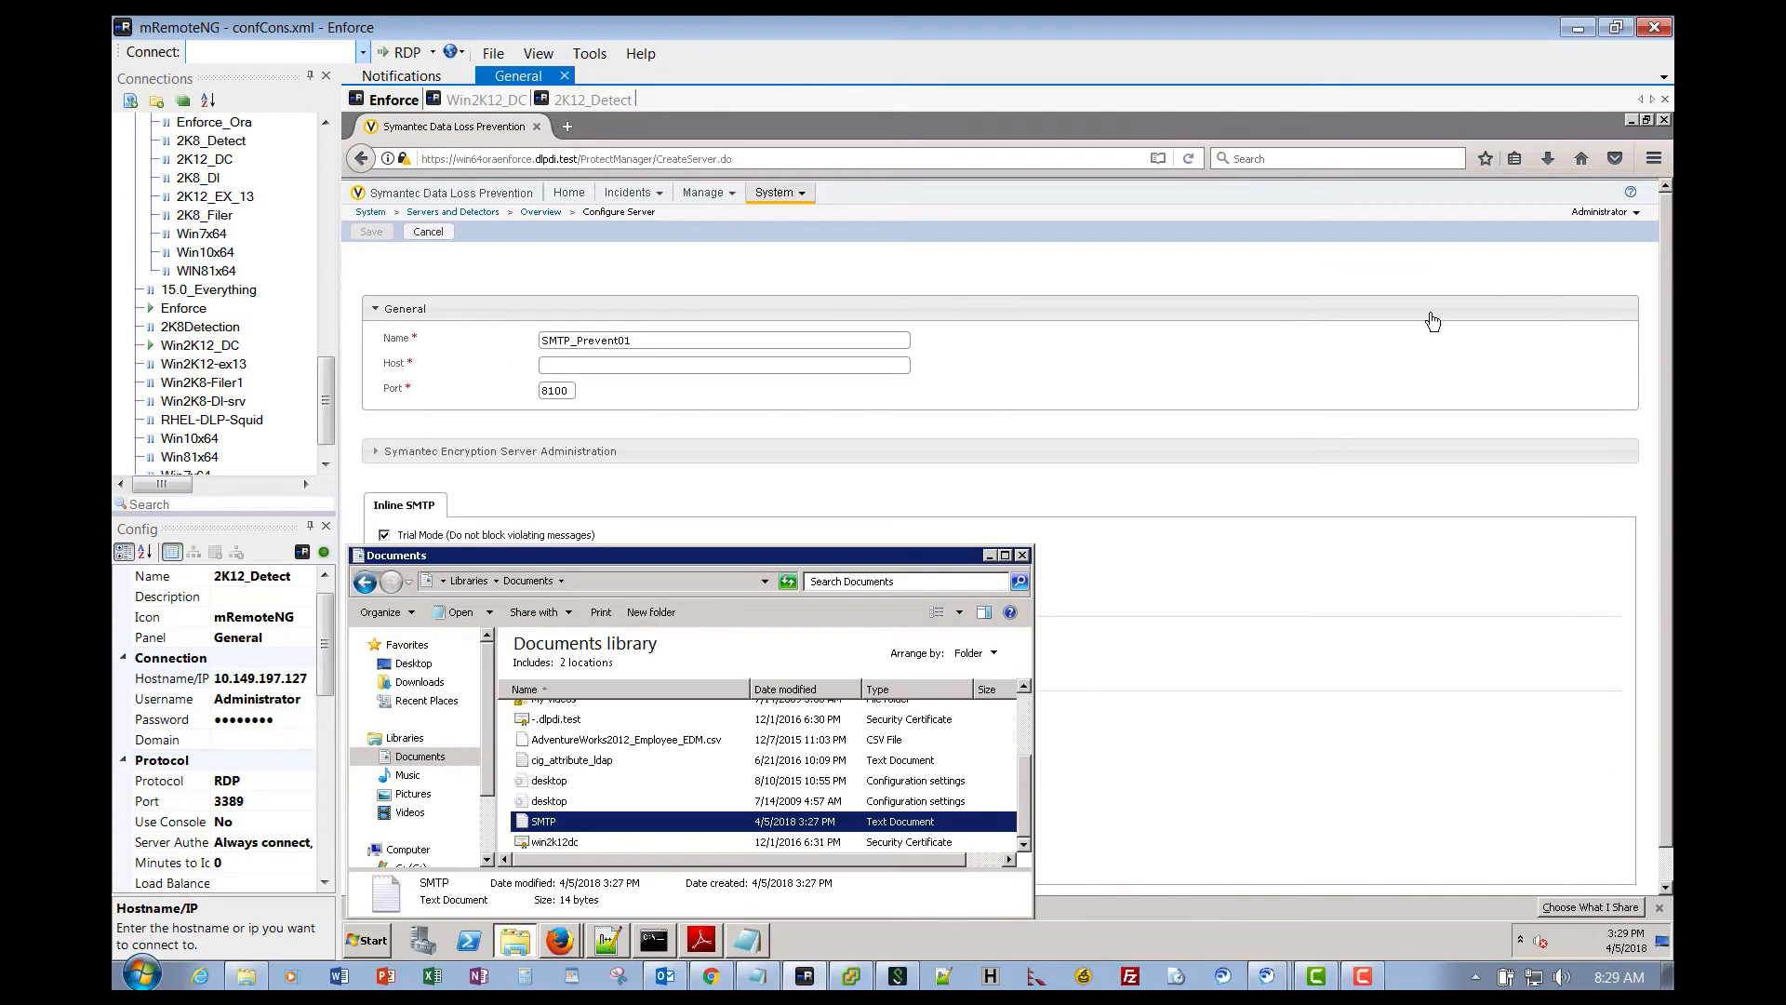
left_click(610, 370)
right_click(607, 371)
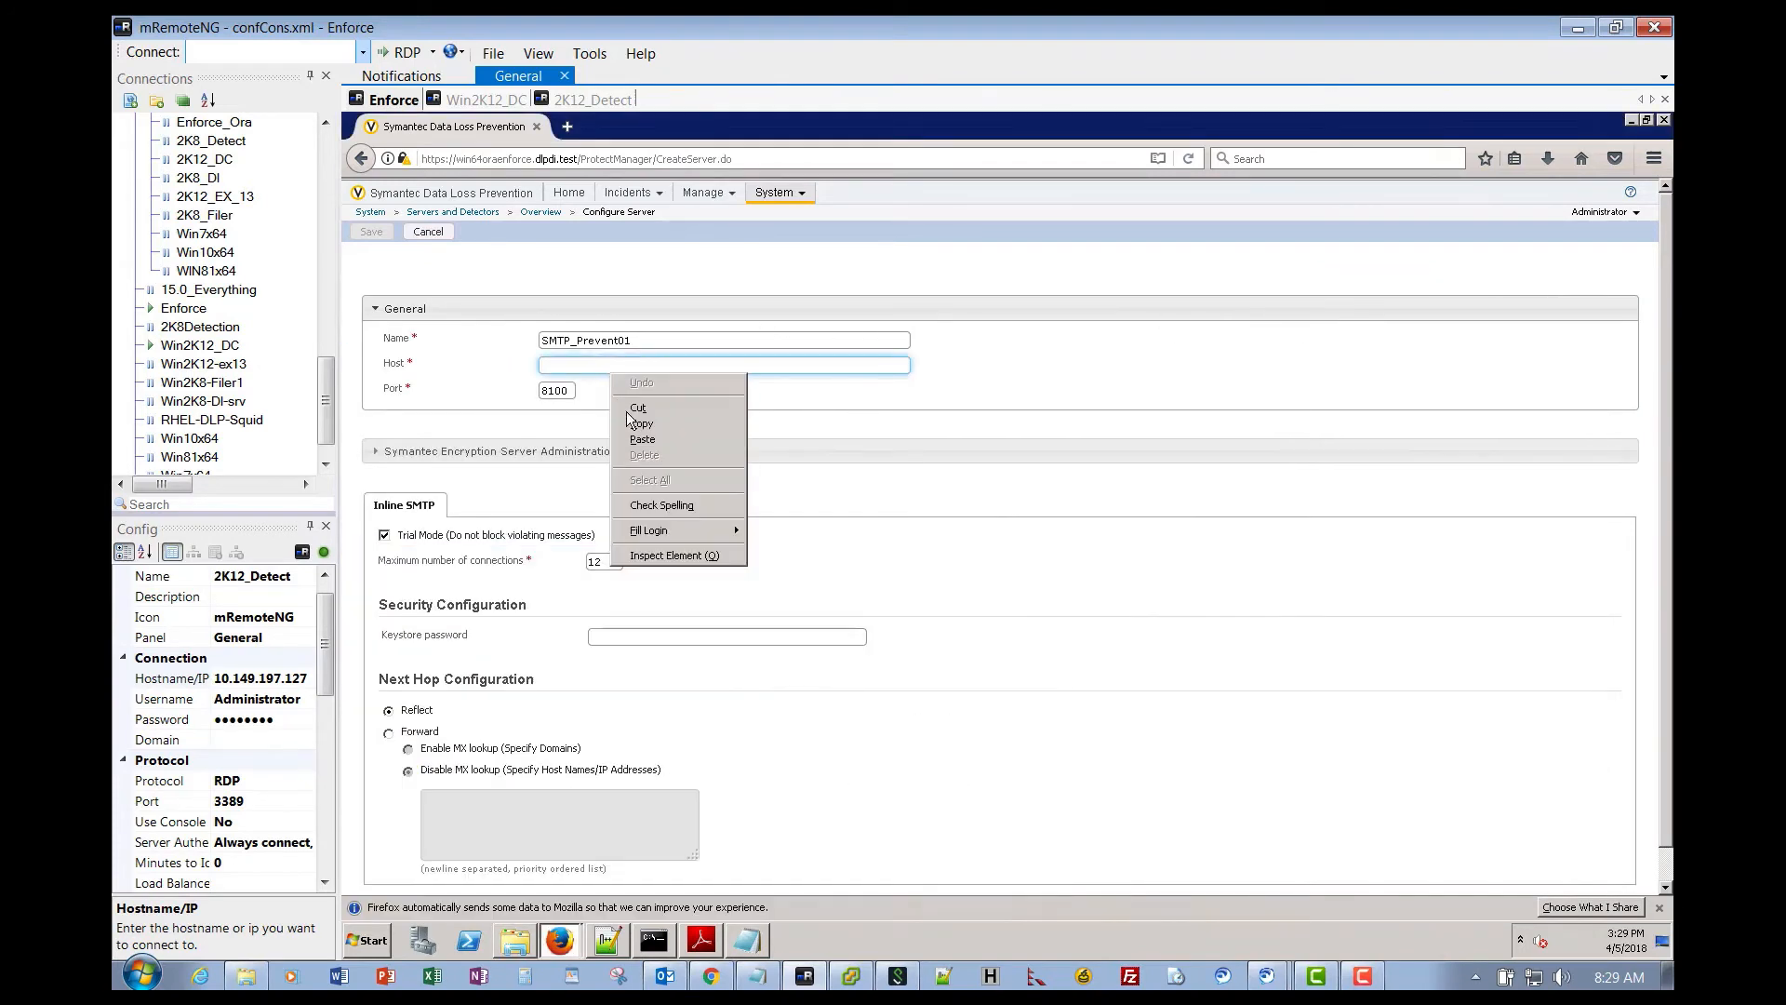
left_click(637, 437)
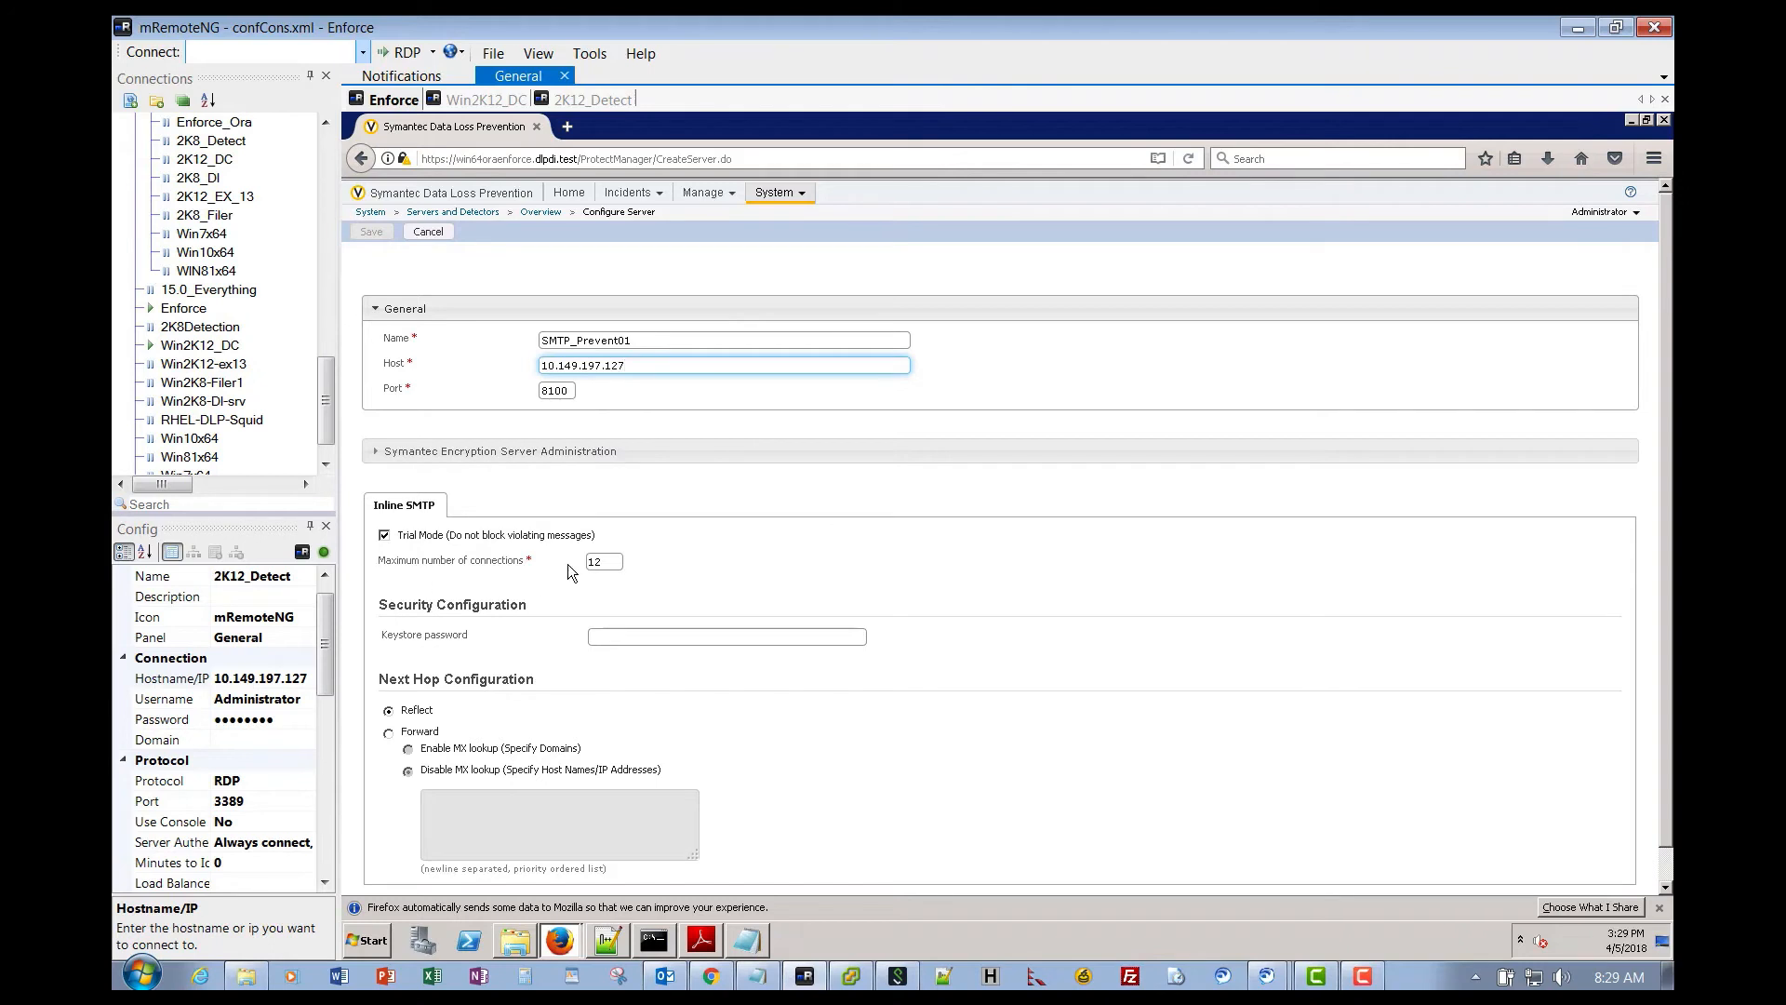
- Untick Trial Mode and select Forward, then cancel the form and confirm discarding changes
left_click(384, 535)
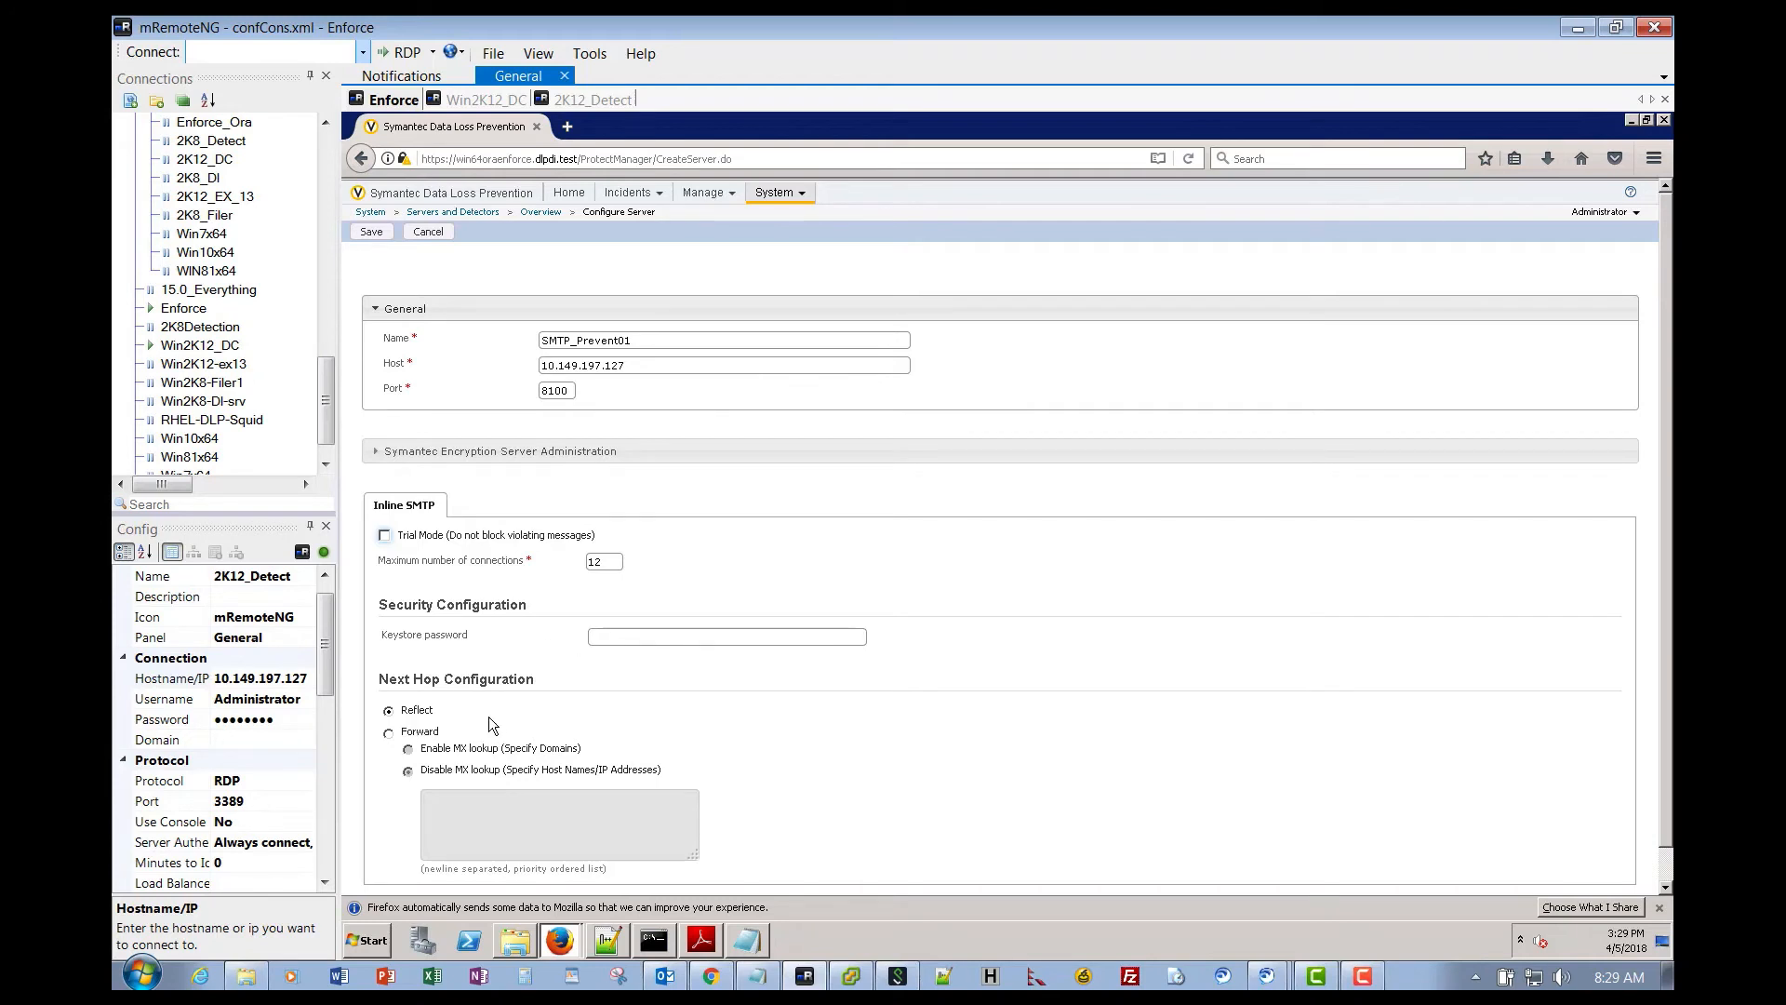
left_click(389, 734)
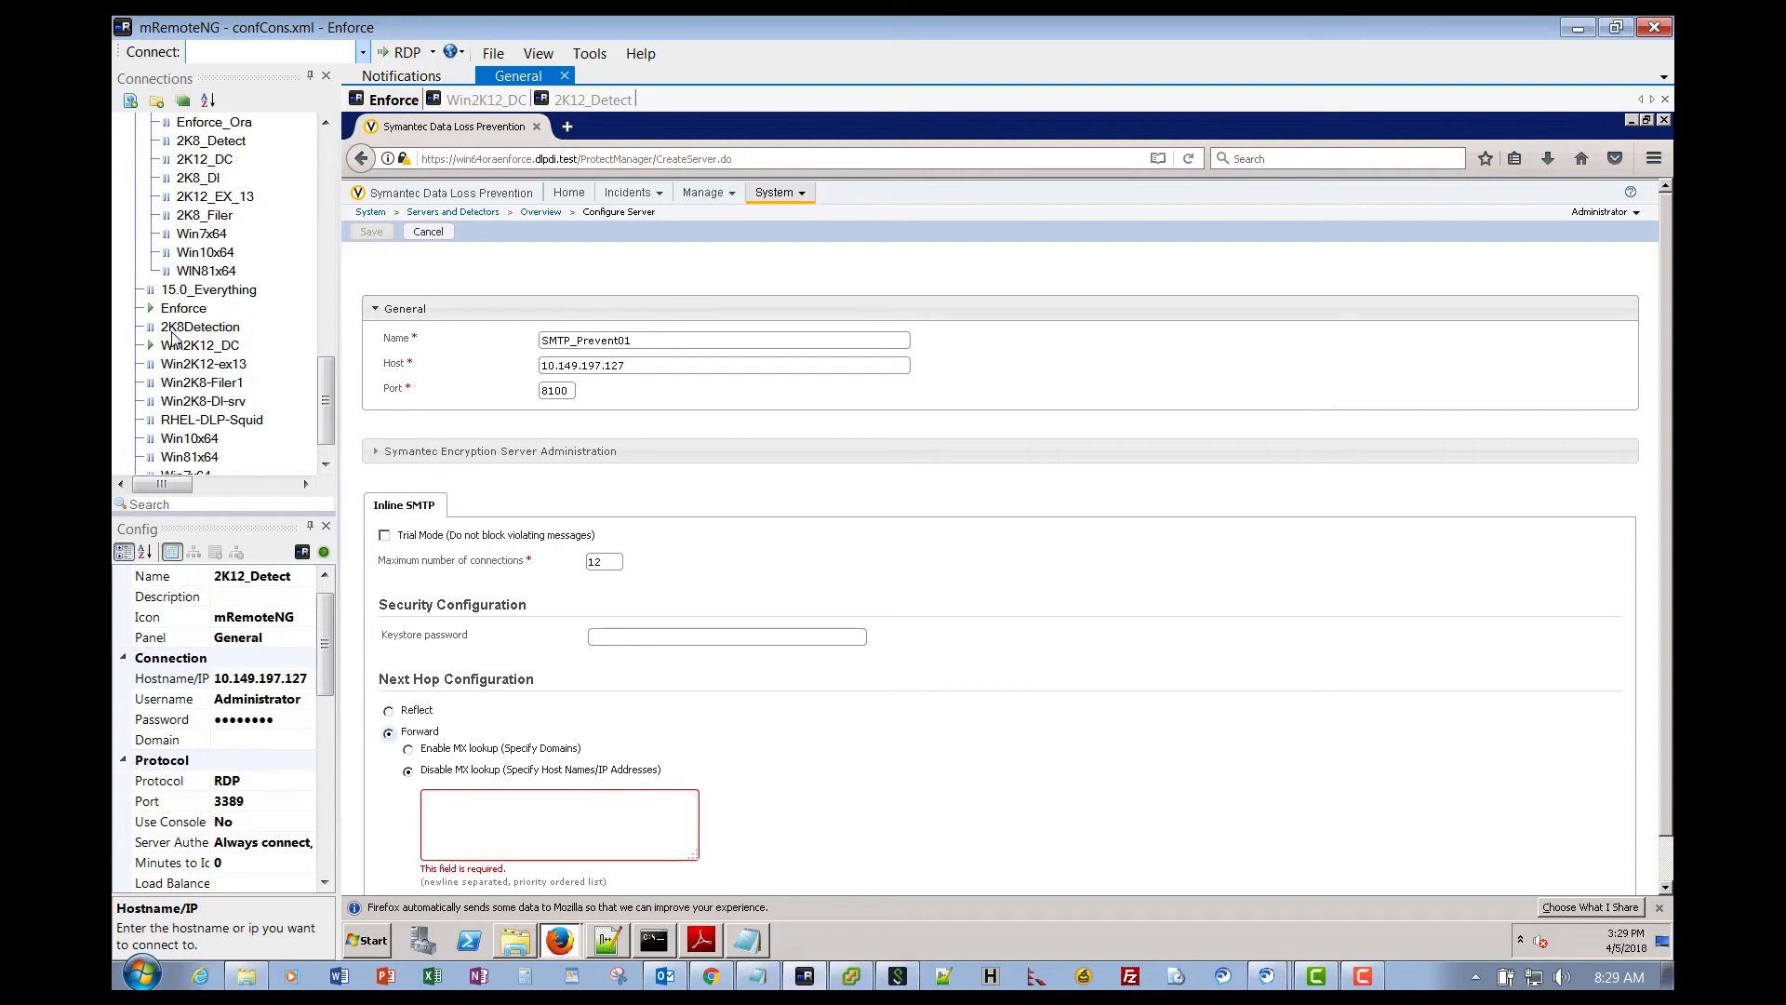
left_click(438, 244)
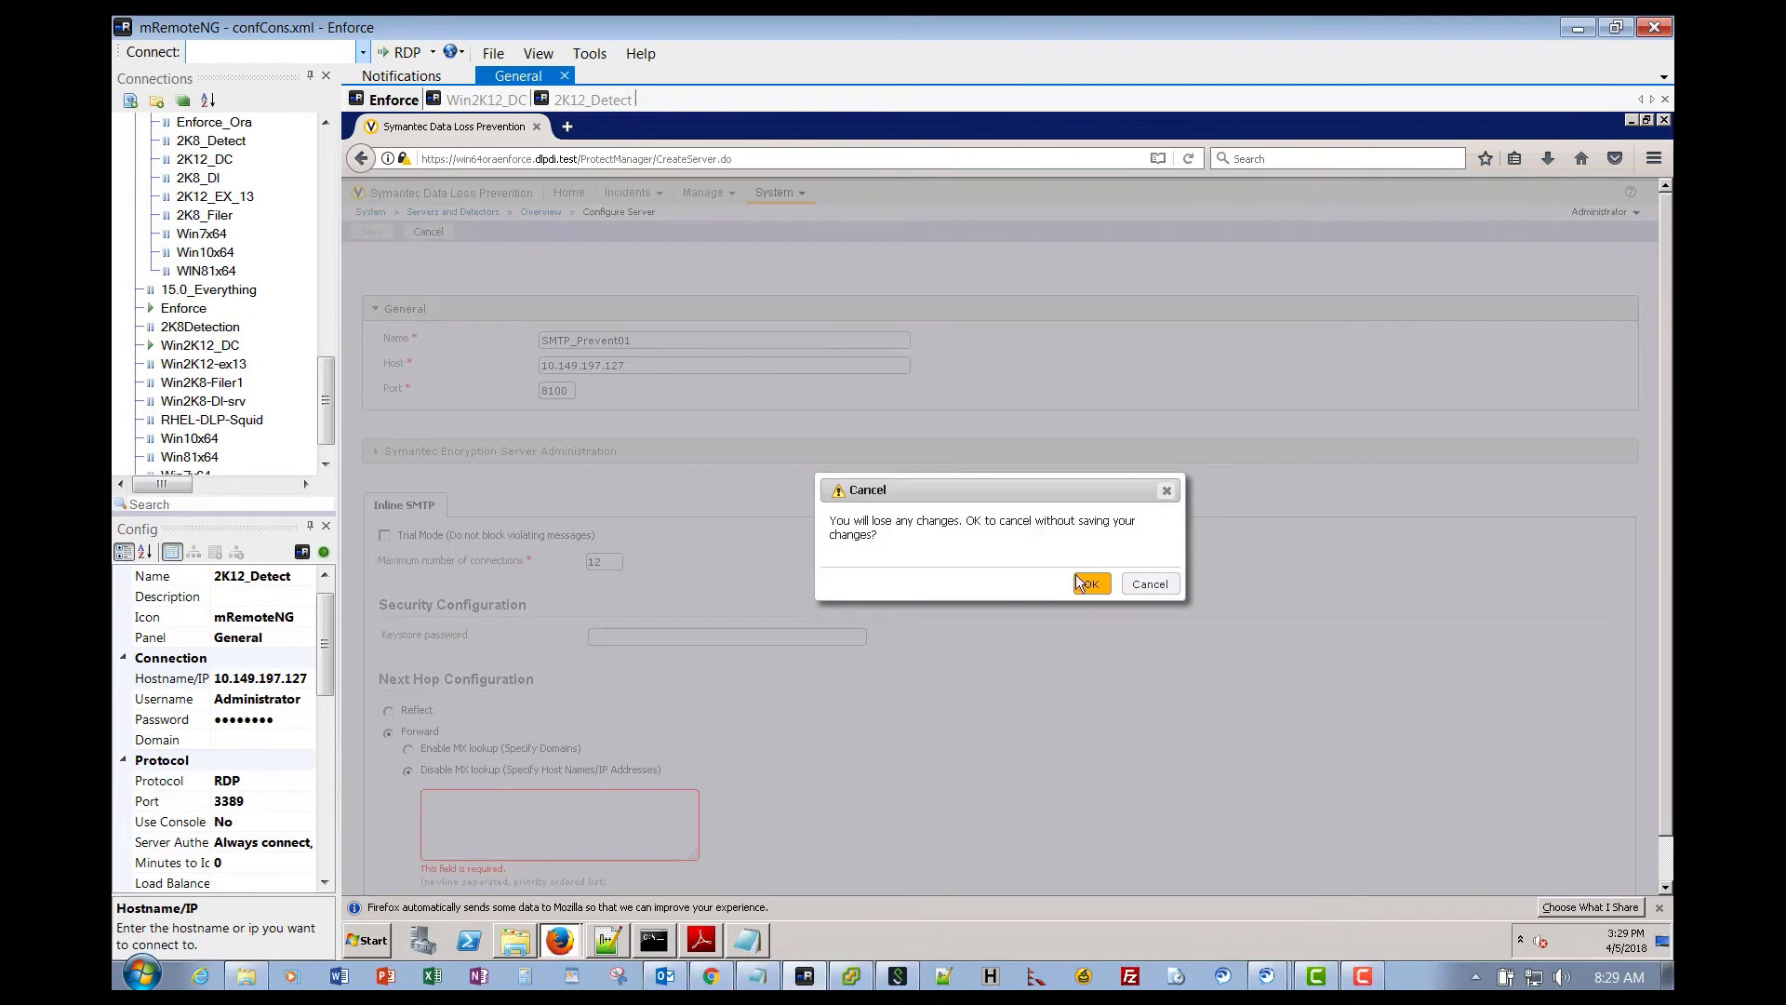
left_click(1090, 584)
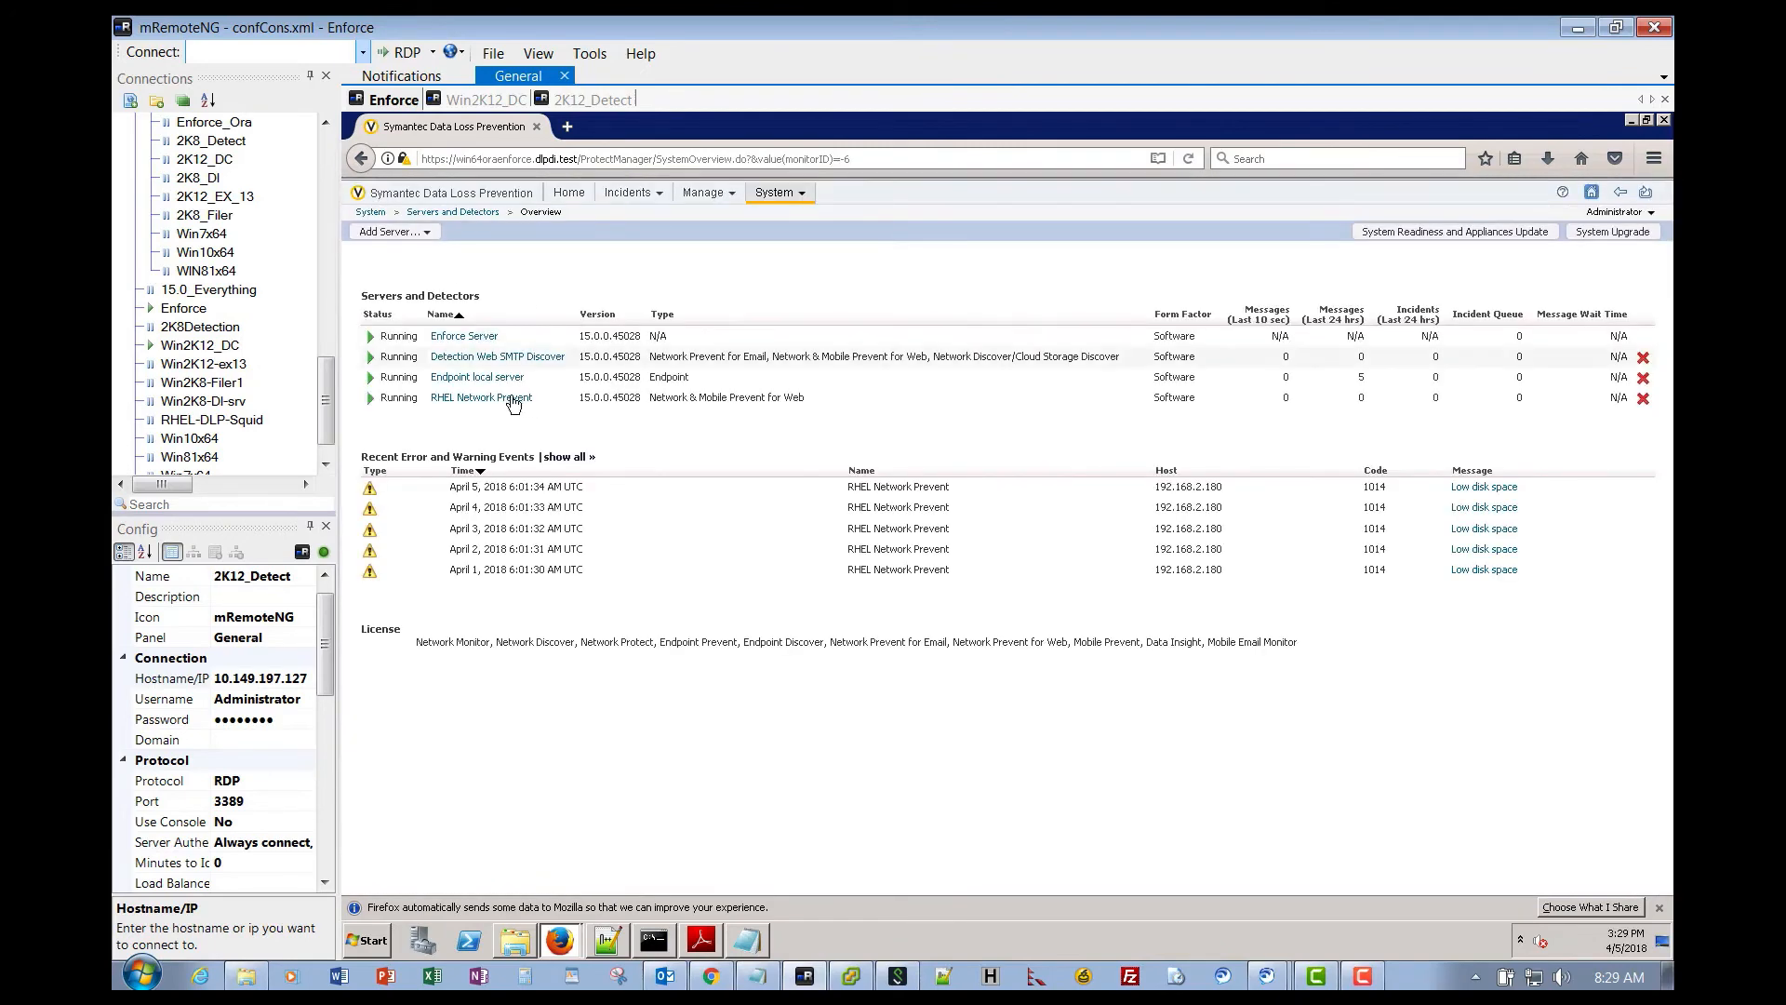
- Open Detection Web SMTP Discover's Inline SMTP configuration and copy its next hop 10.167.20.58
left_click(474, 357)
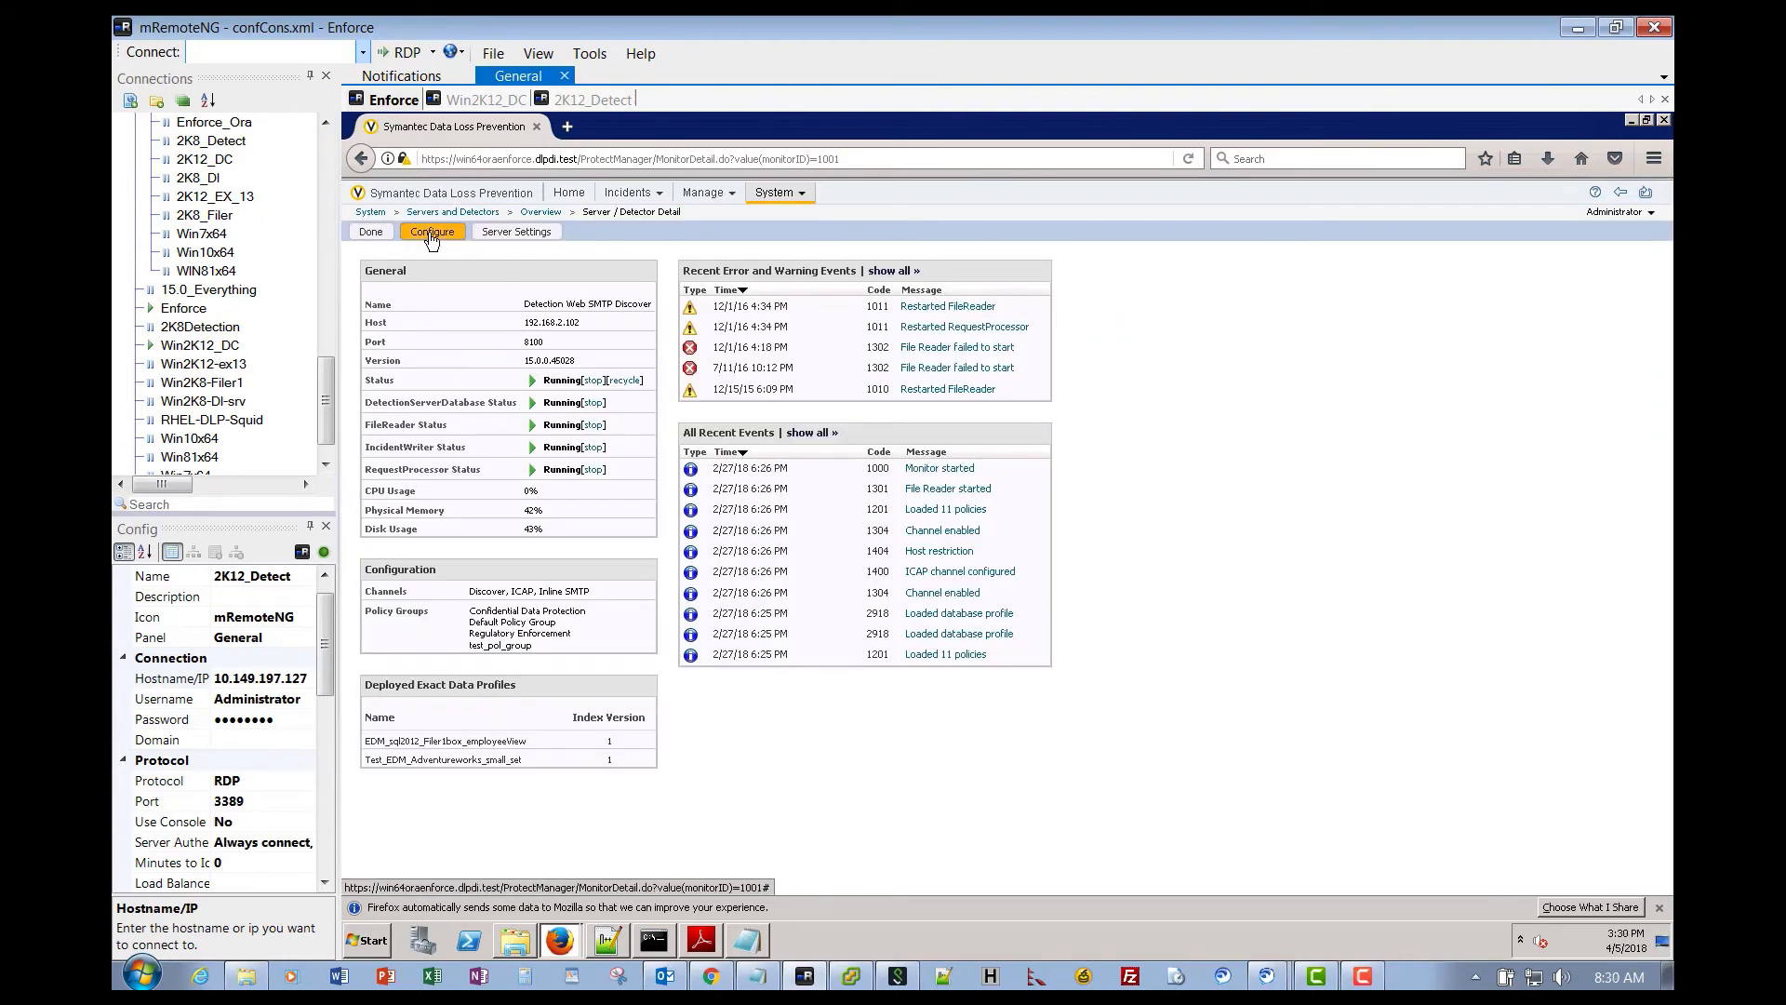
left_click(431, 232)
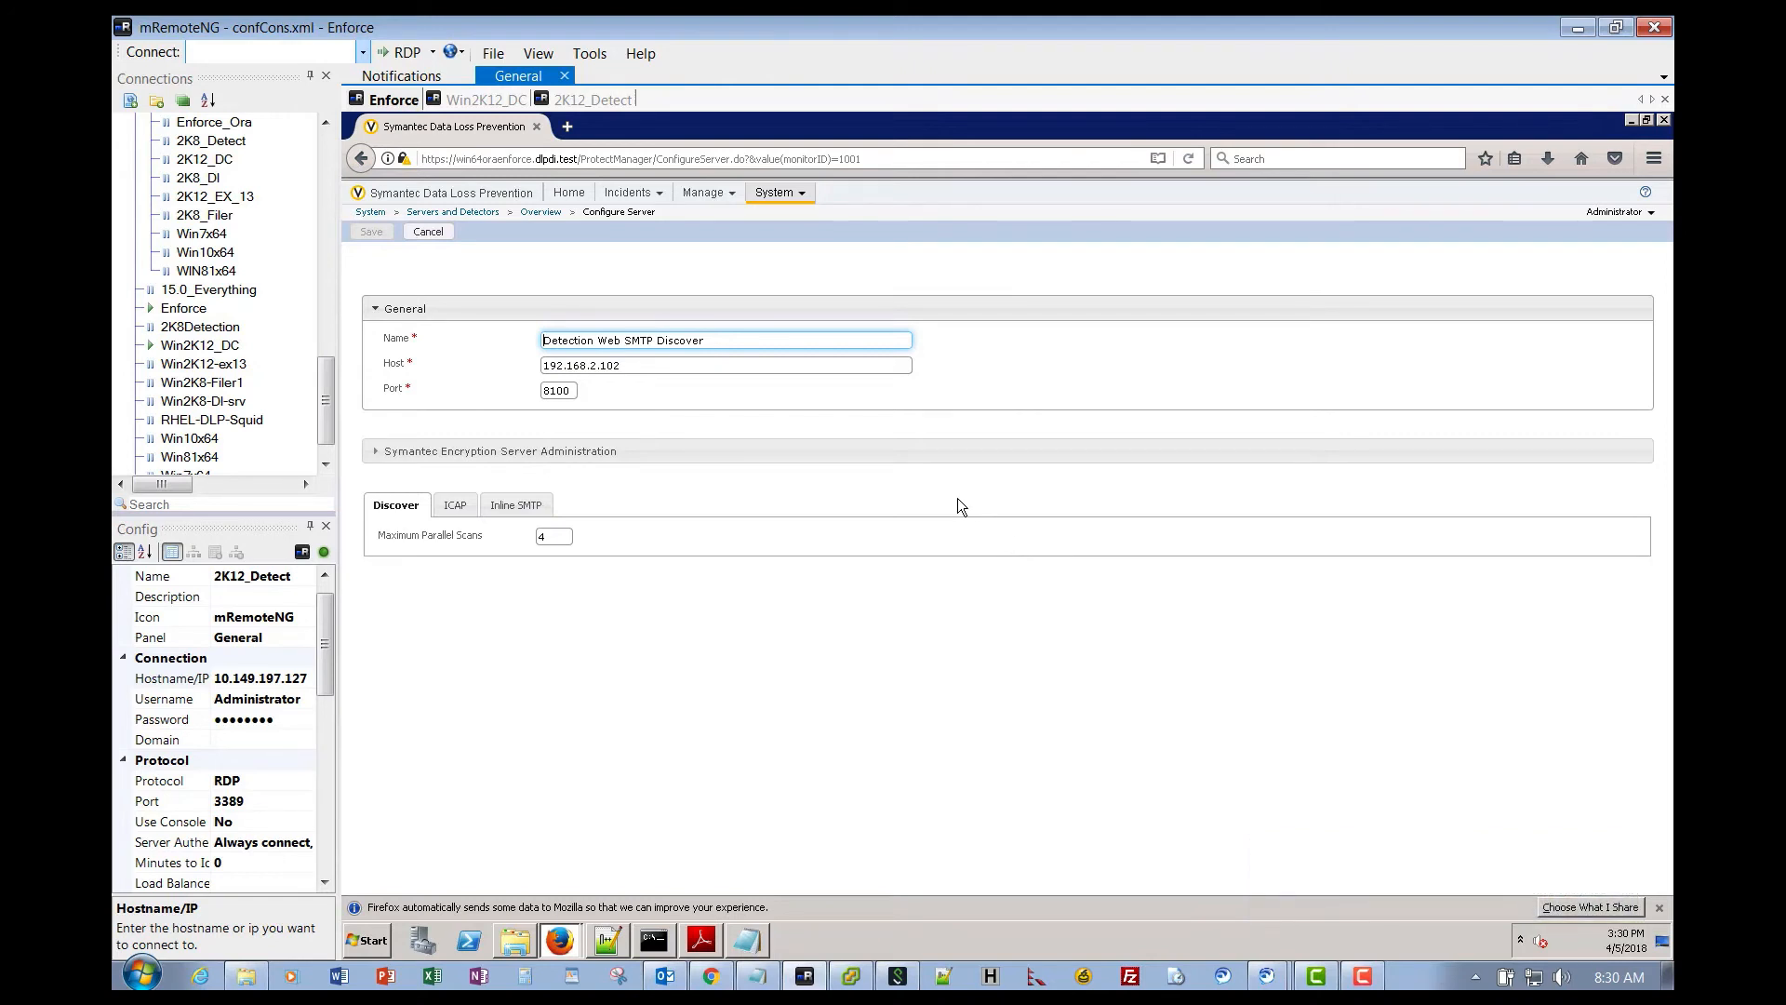
left_click(517, 505)
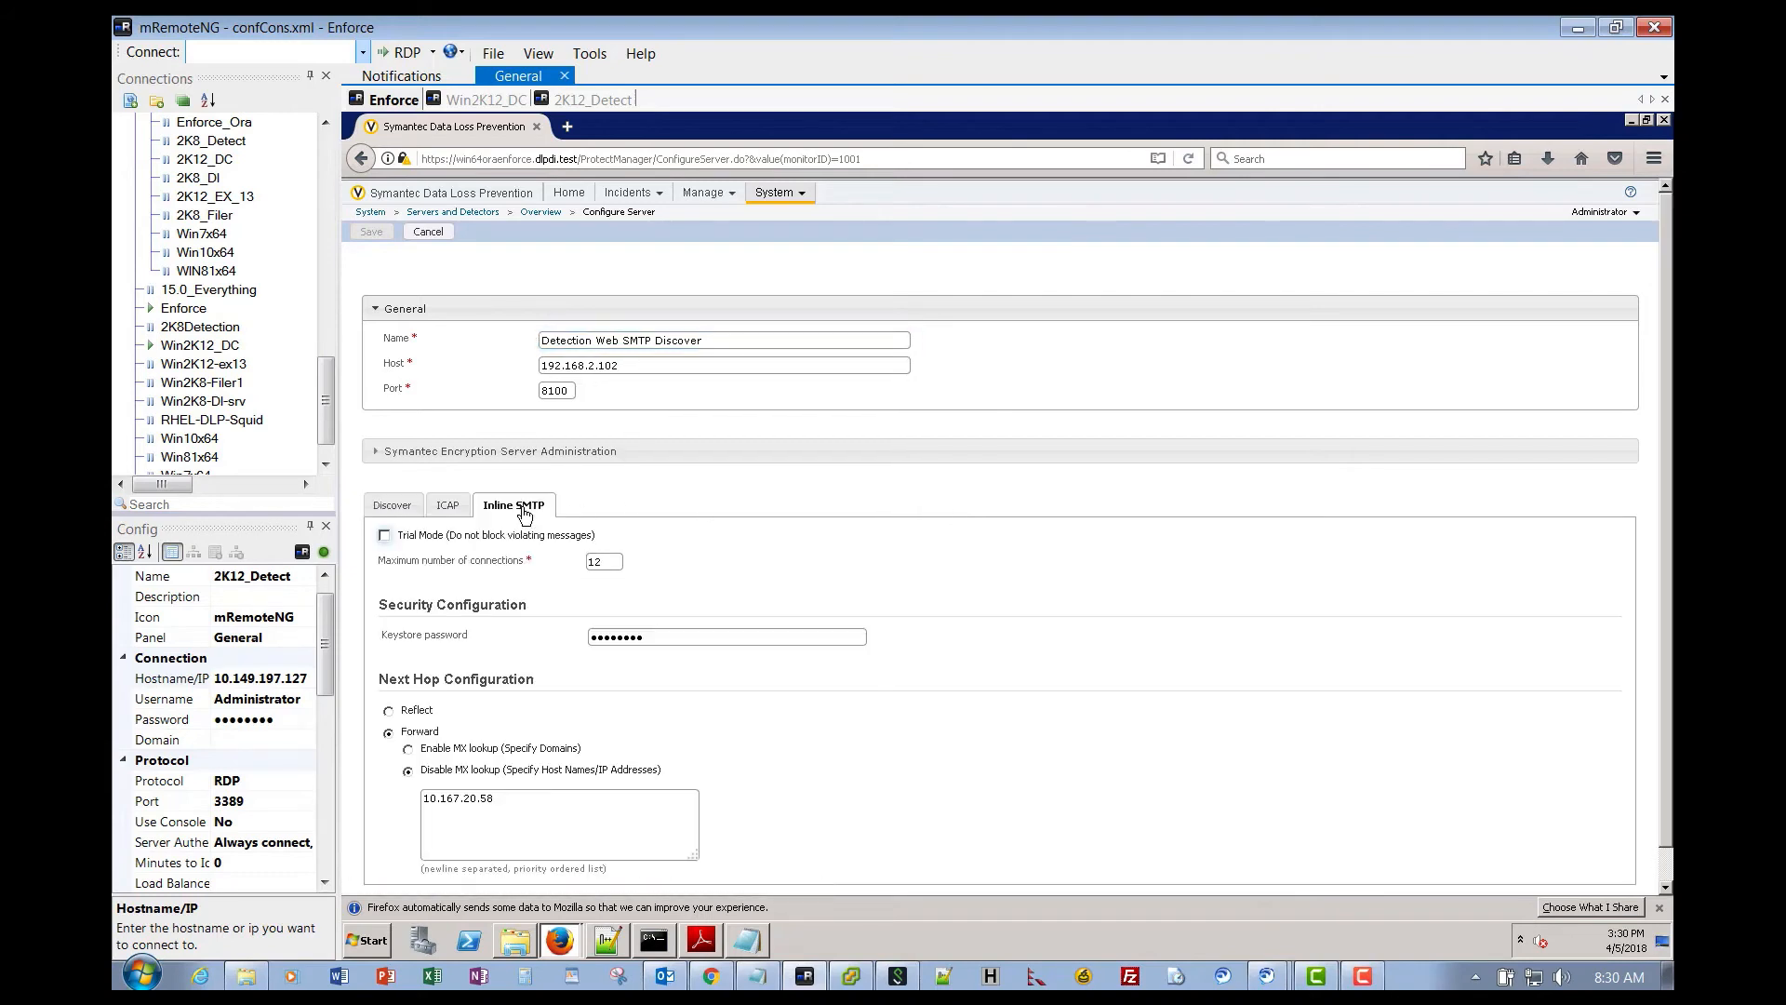
left_click(500, 802)
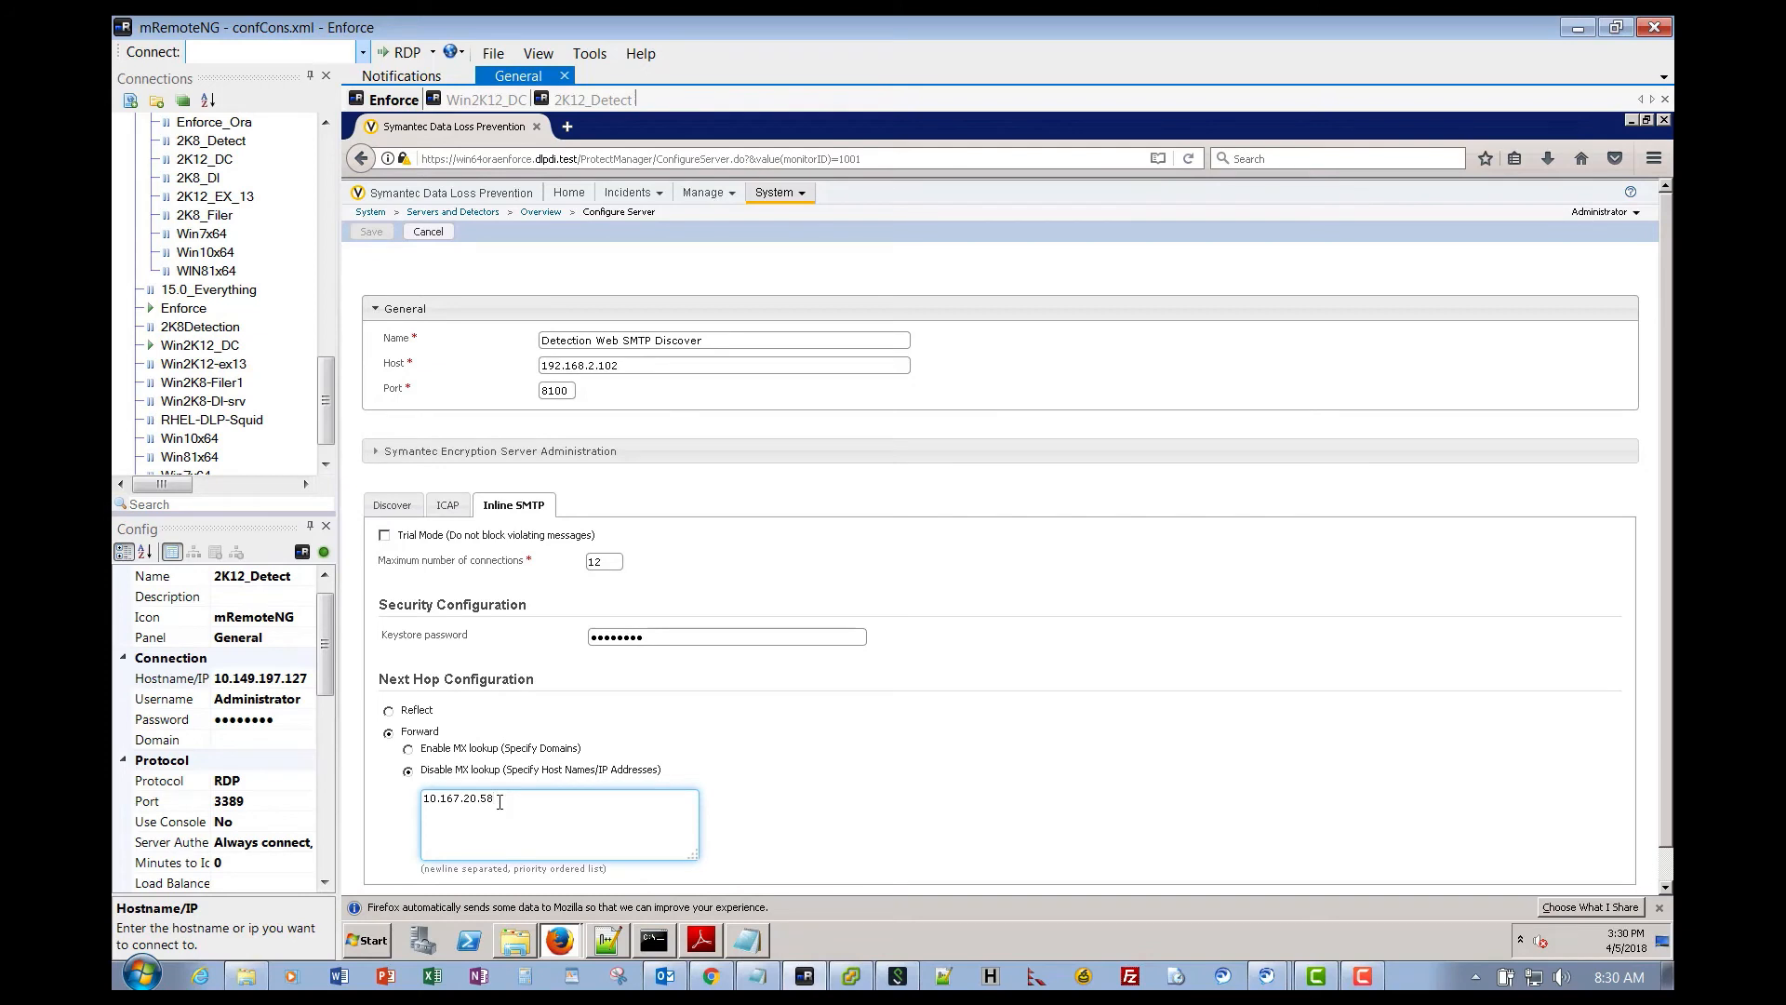
left_click_drag(499, 802, 422, 799)
key("ctrl+c")
- Add the line 'Downstream MTA= 10.167.20.58' to the SMTP note in Notepad
left_click(746, 940)
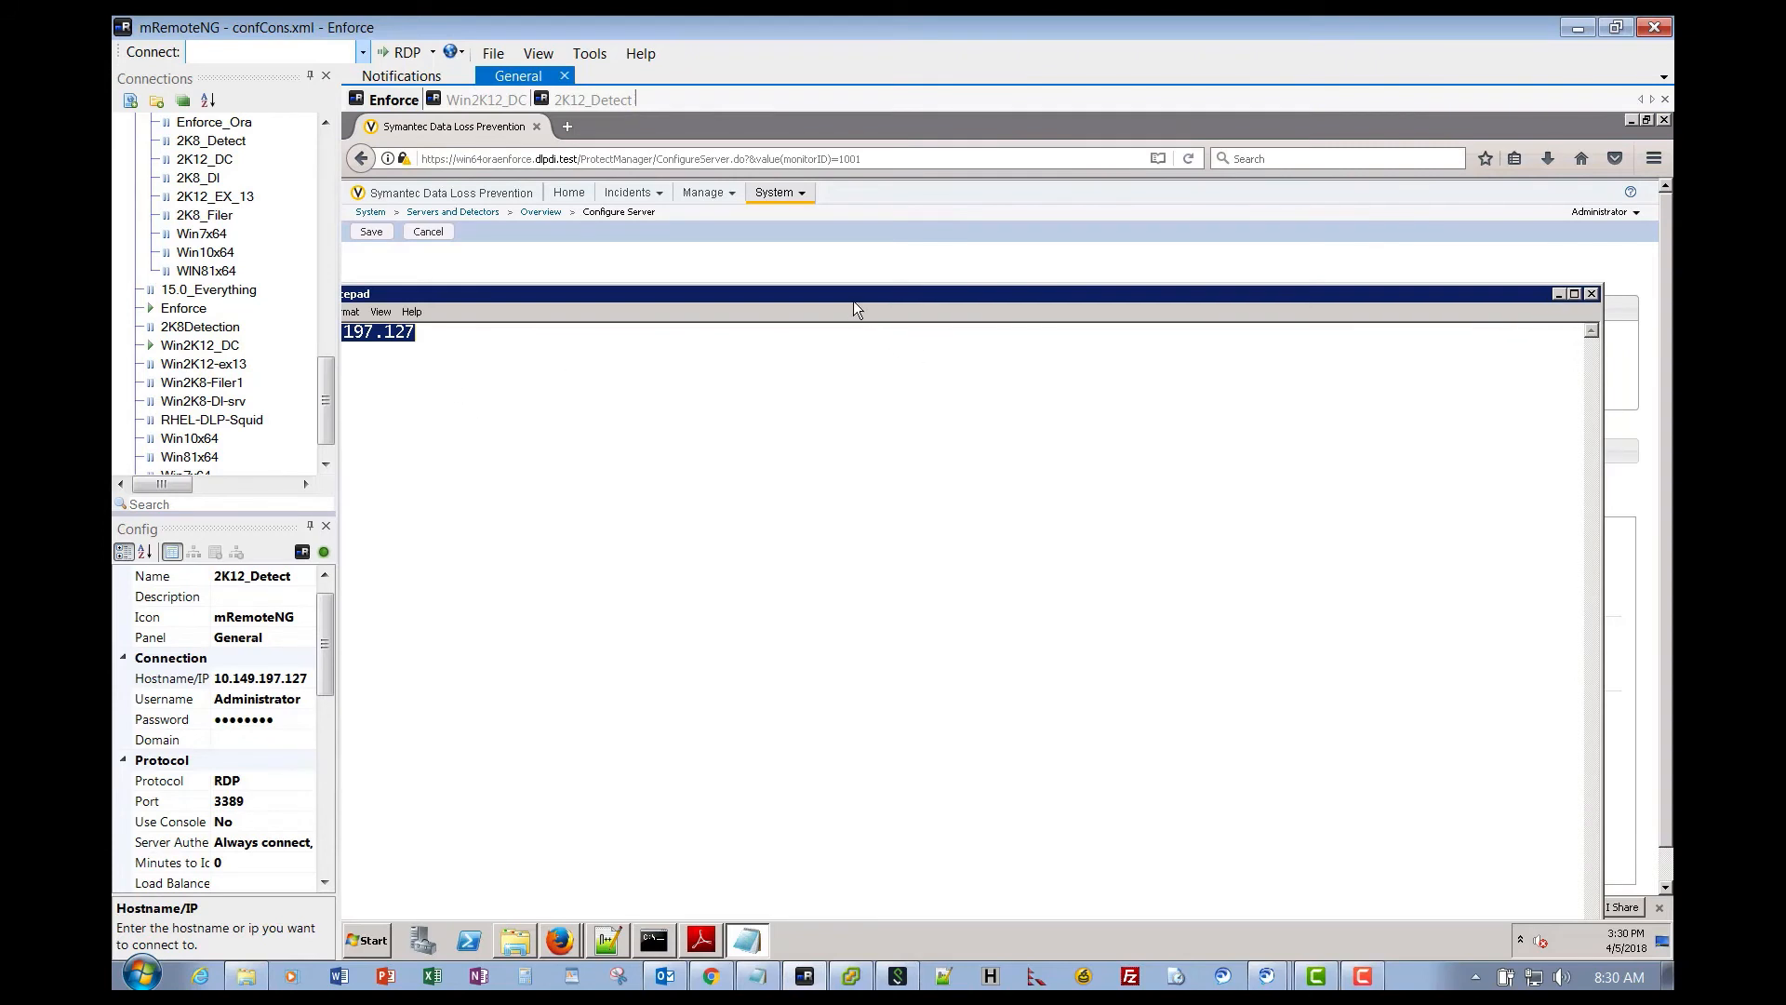
left_click_drag(852, 301, 1036, 290)
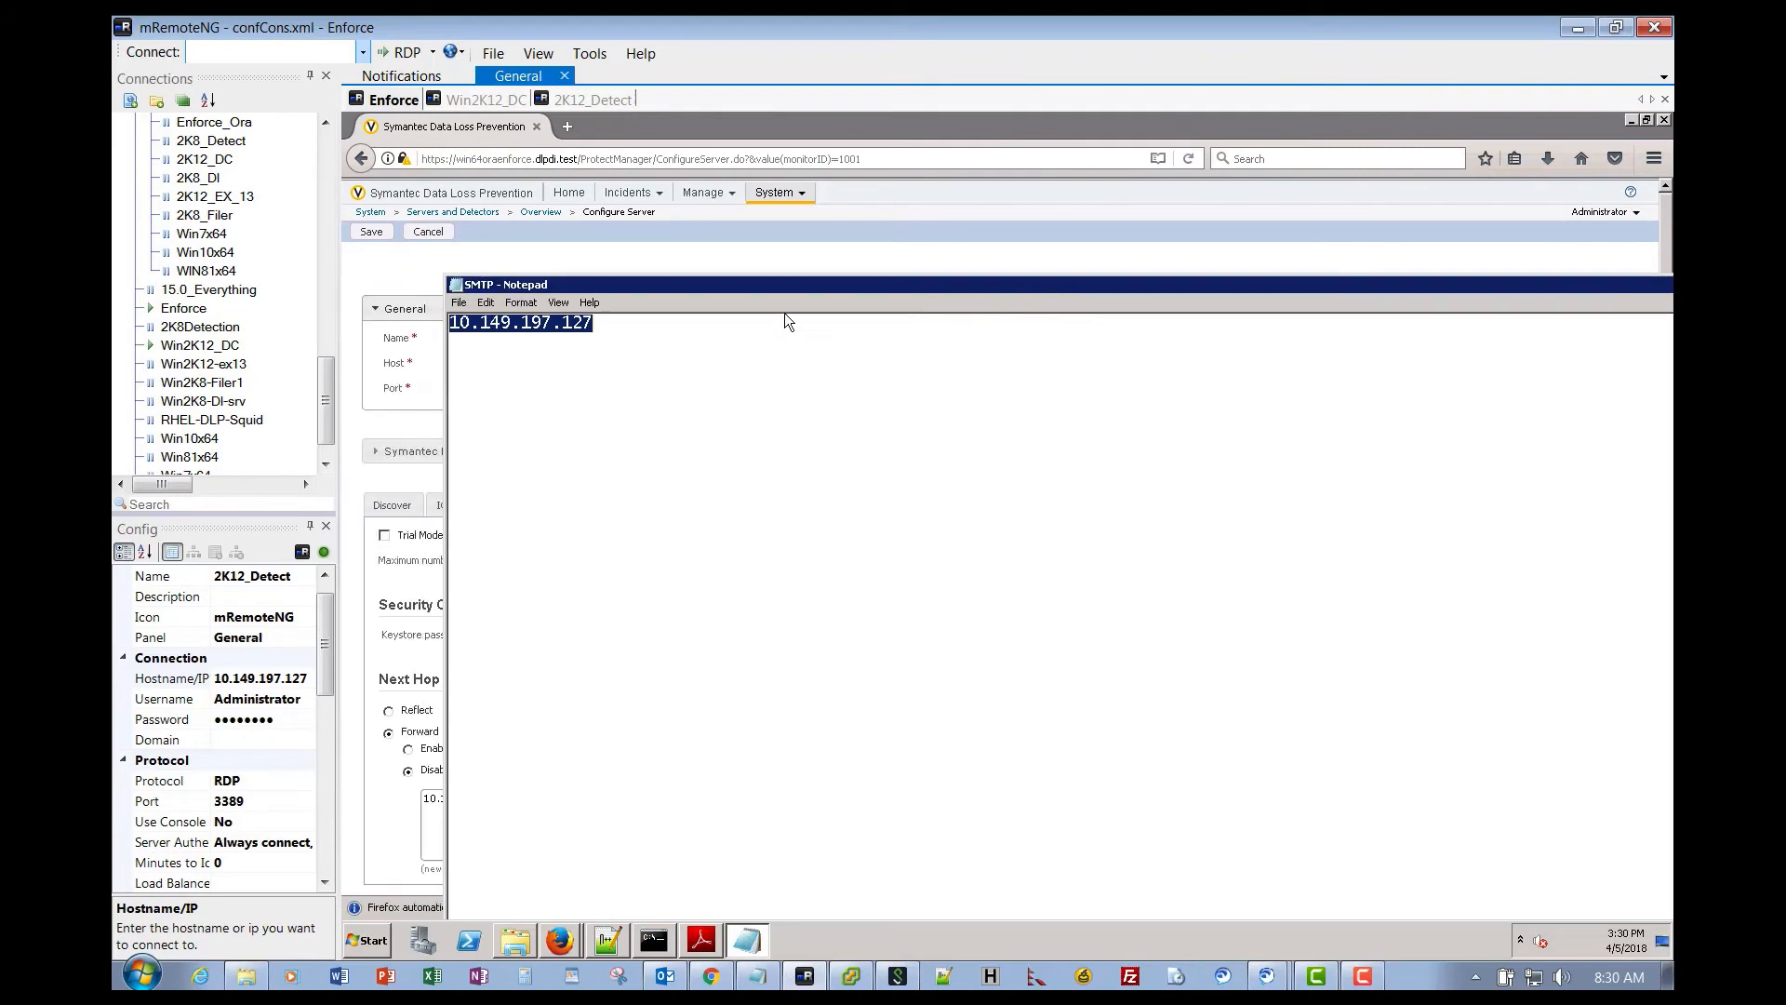
left_click(649, 325)
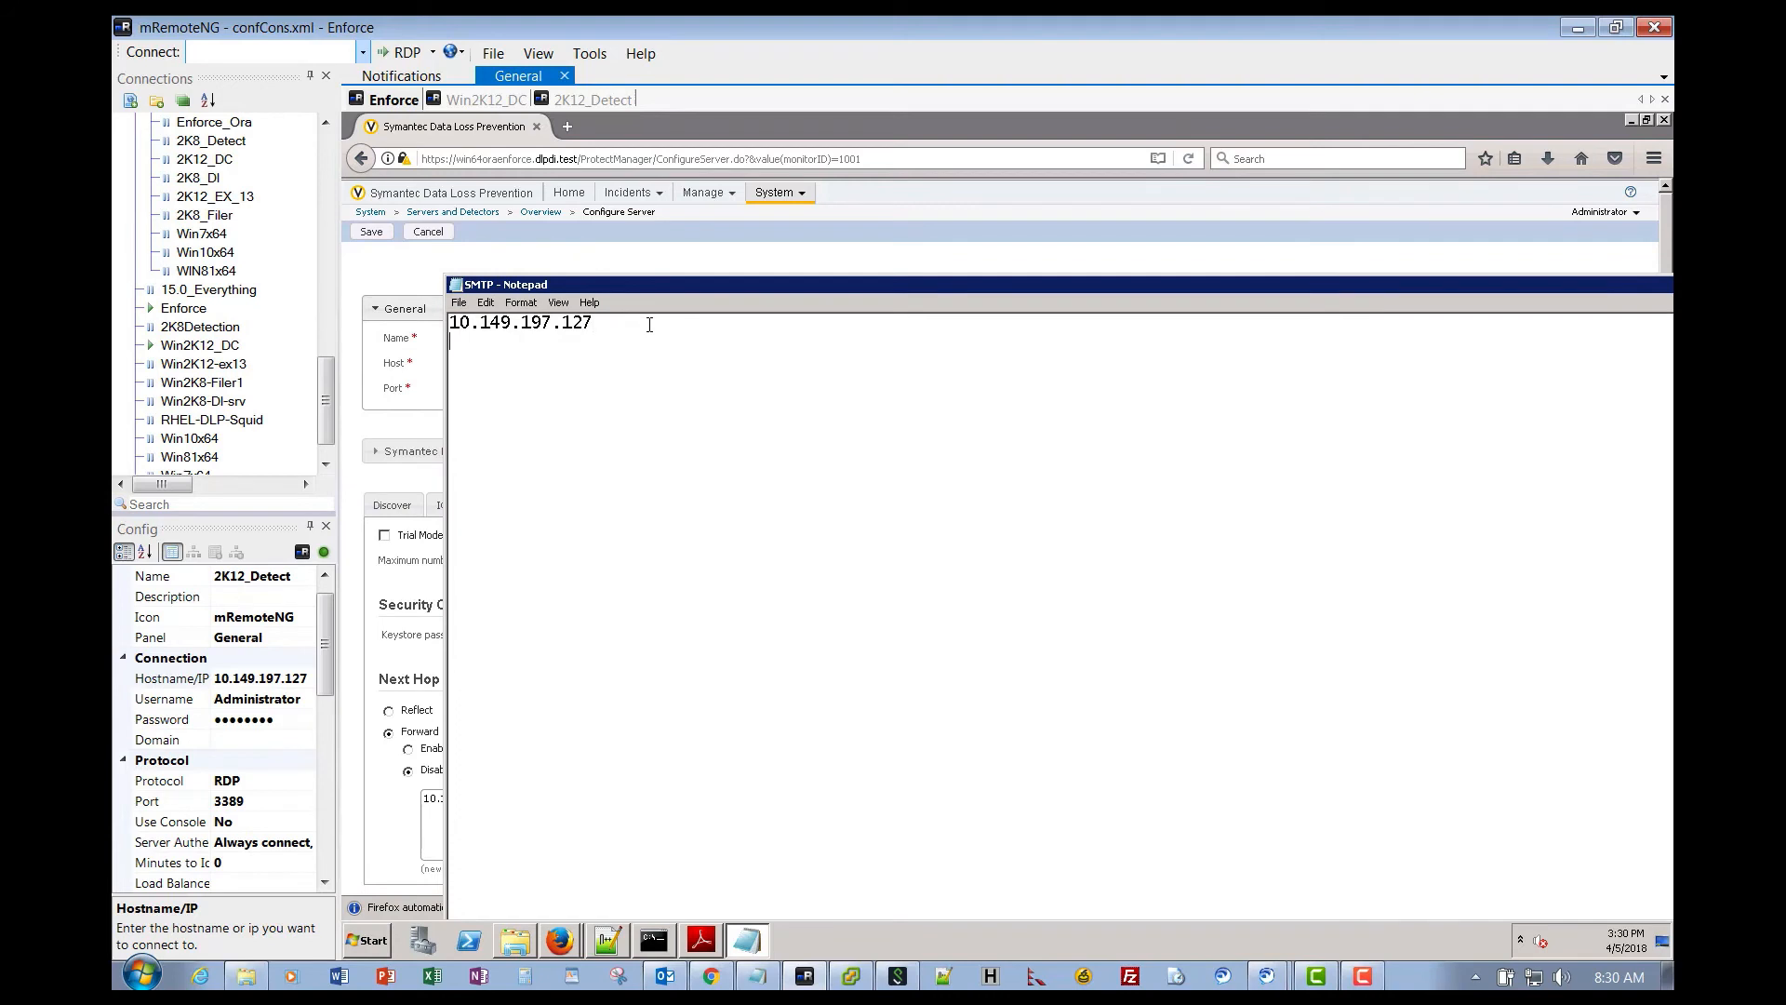
type("Downstream MTA= ")
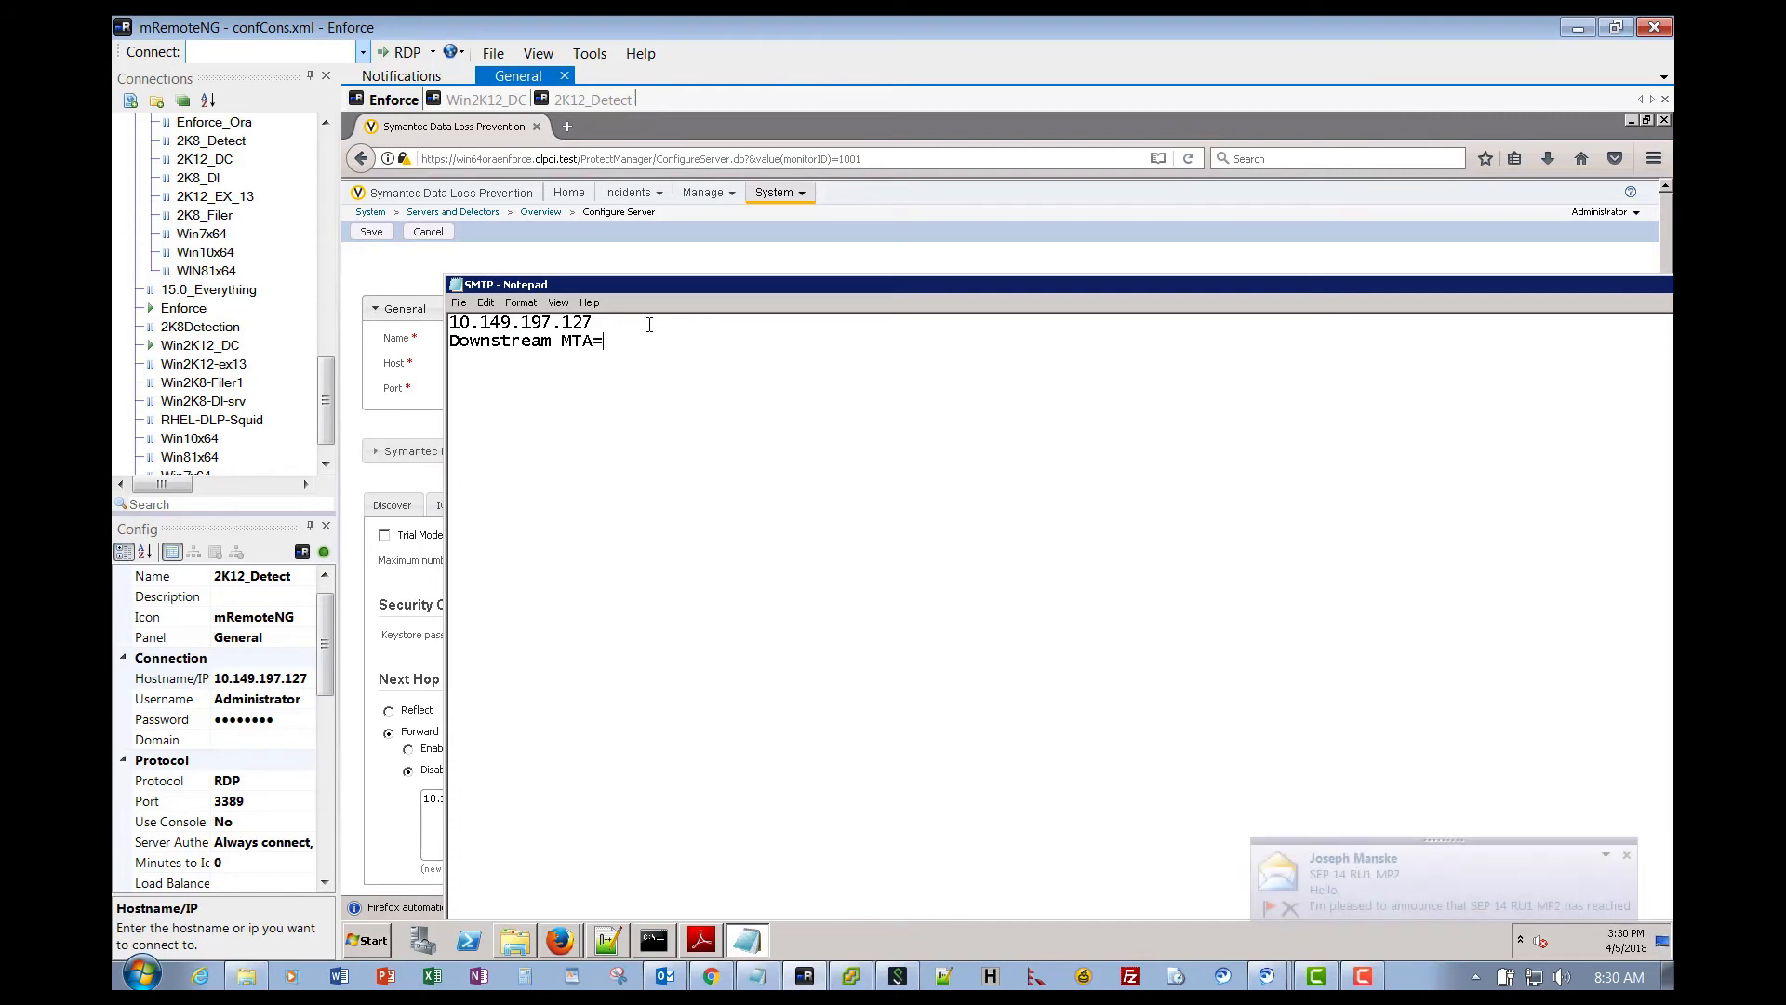
type("10.167.20.58")
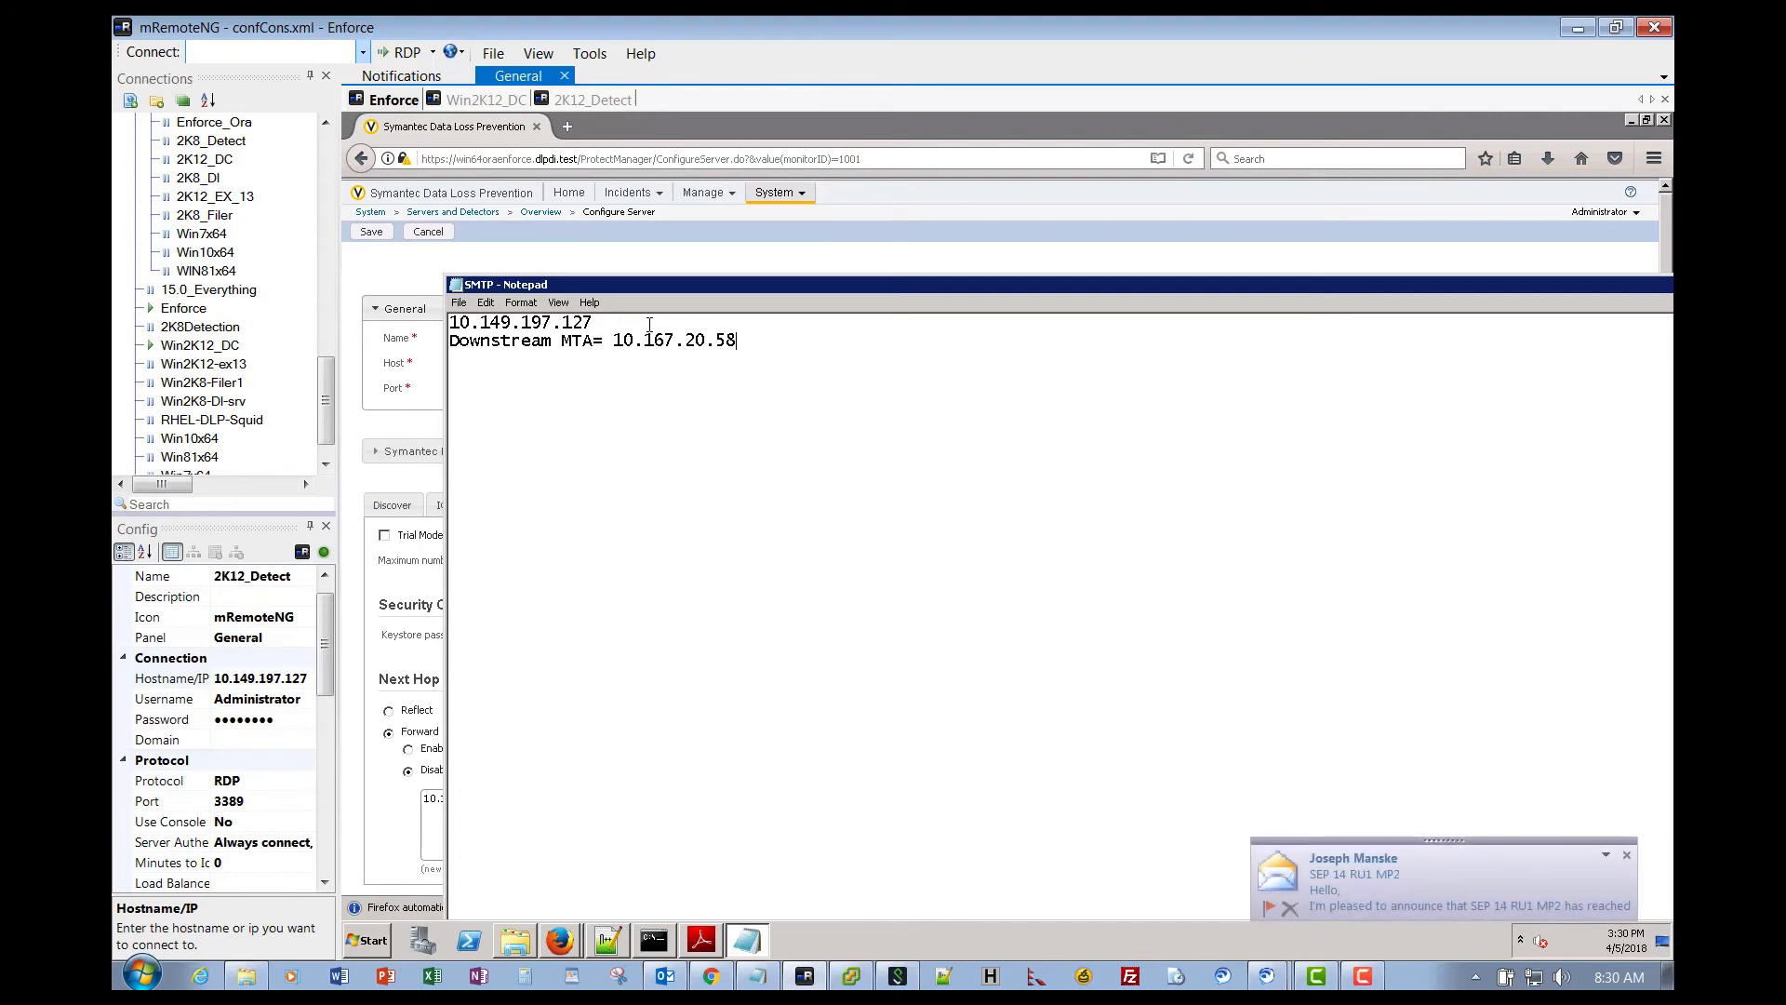
- Move the Notepad window aside and minimize it to reveal the server configuration
left_click(460, 303)
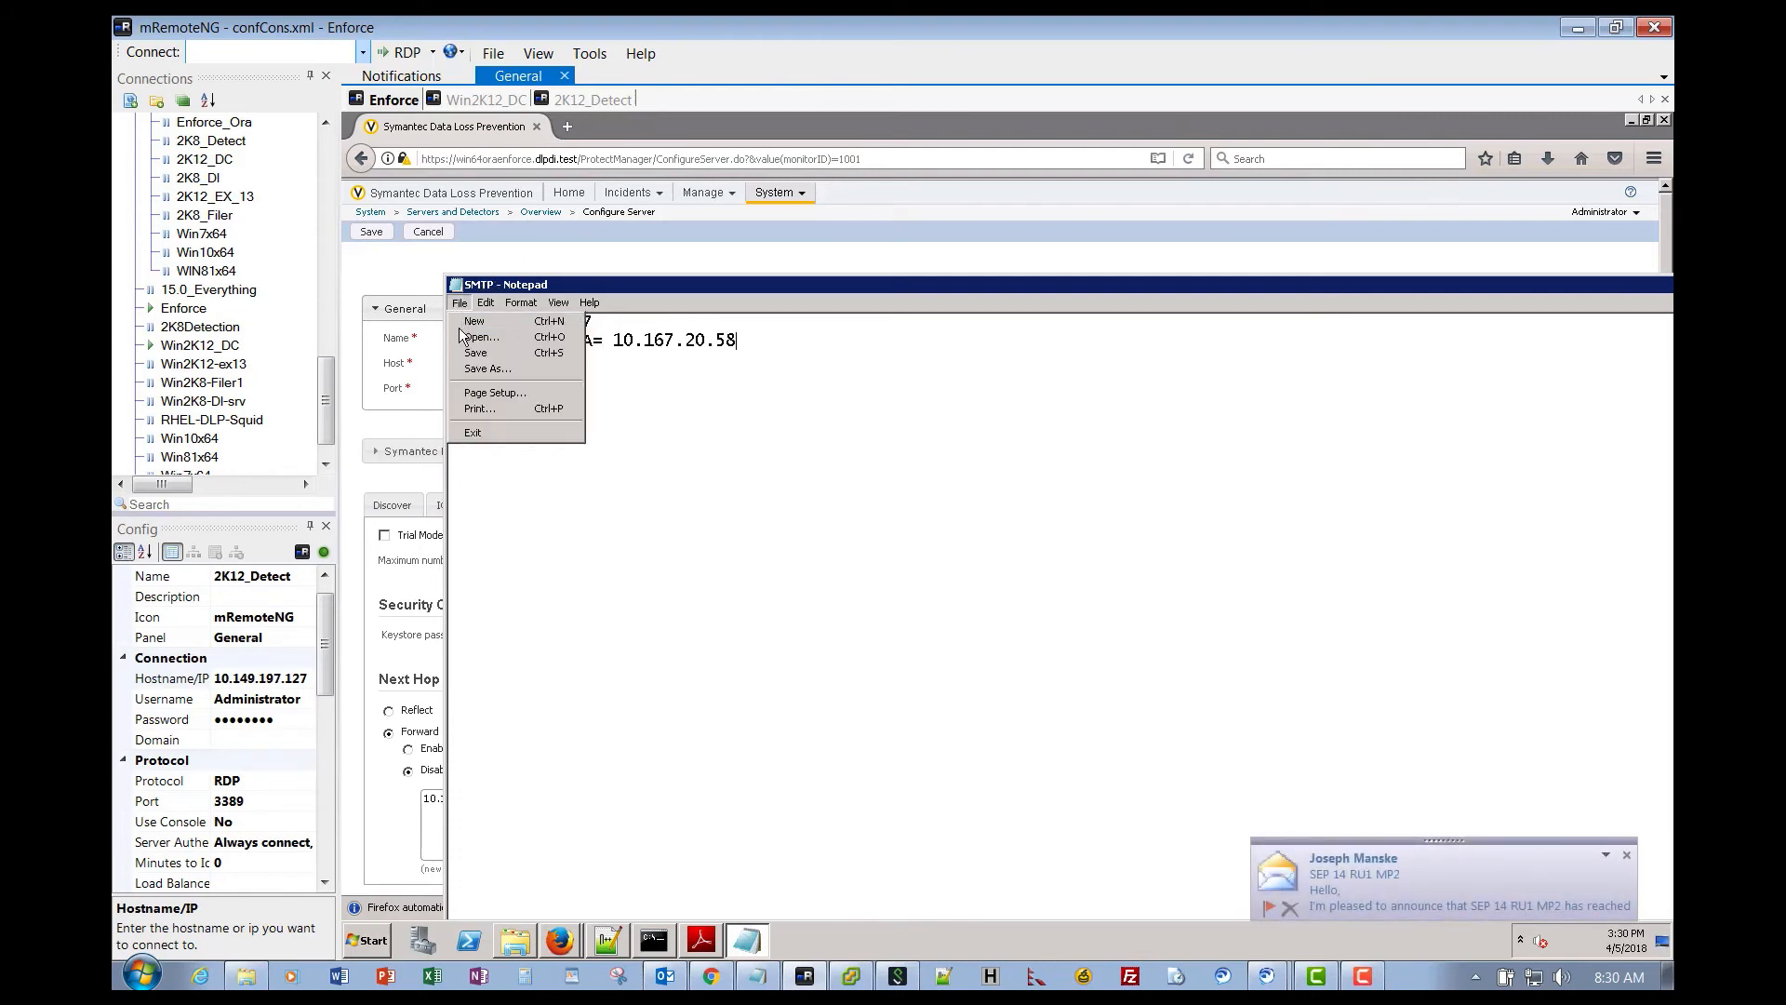
left_click(468, 355)
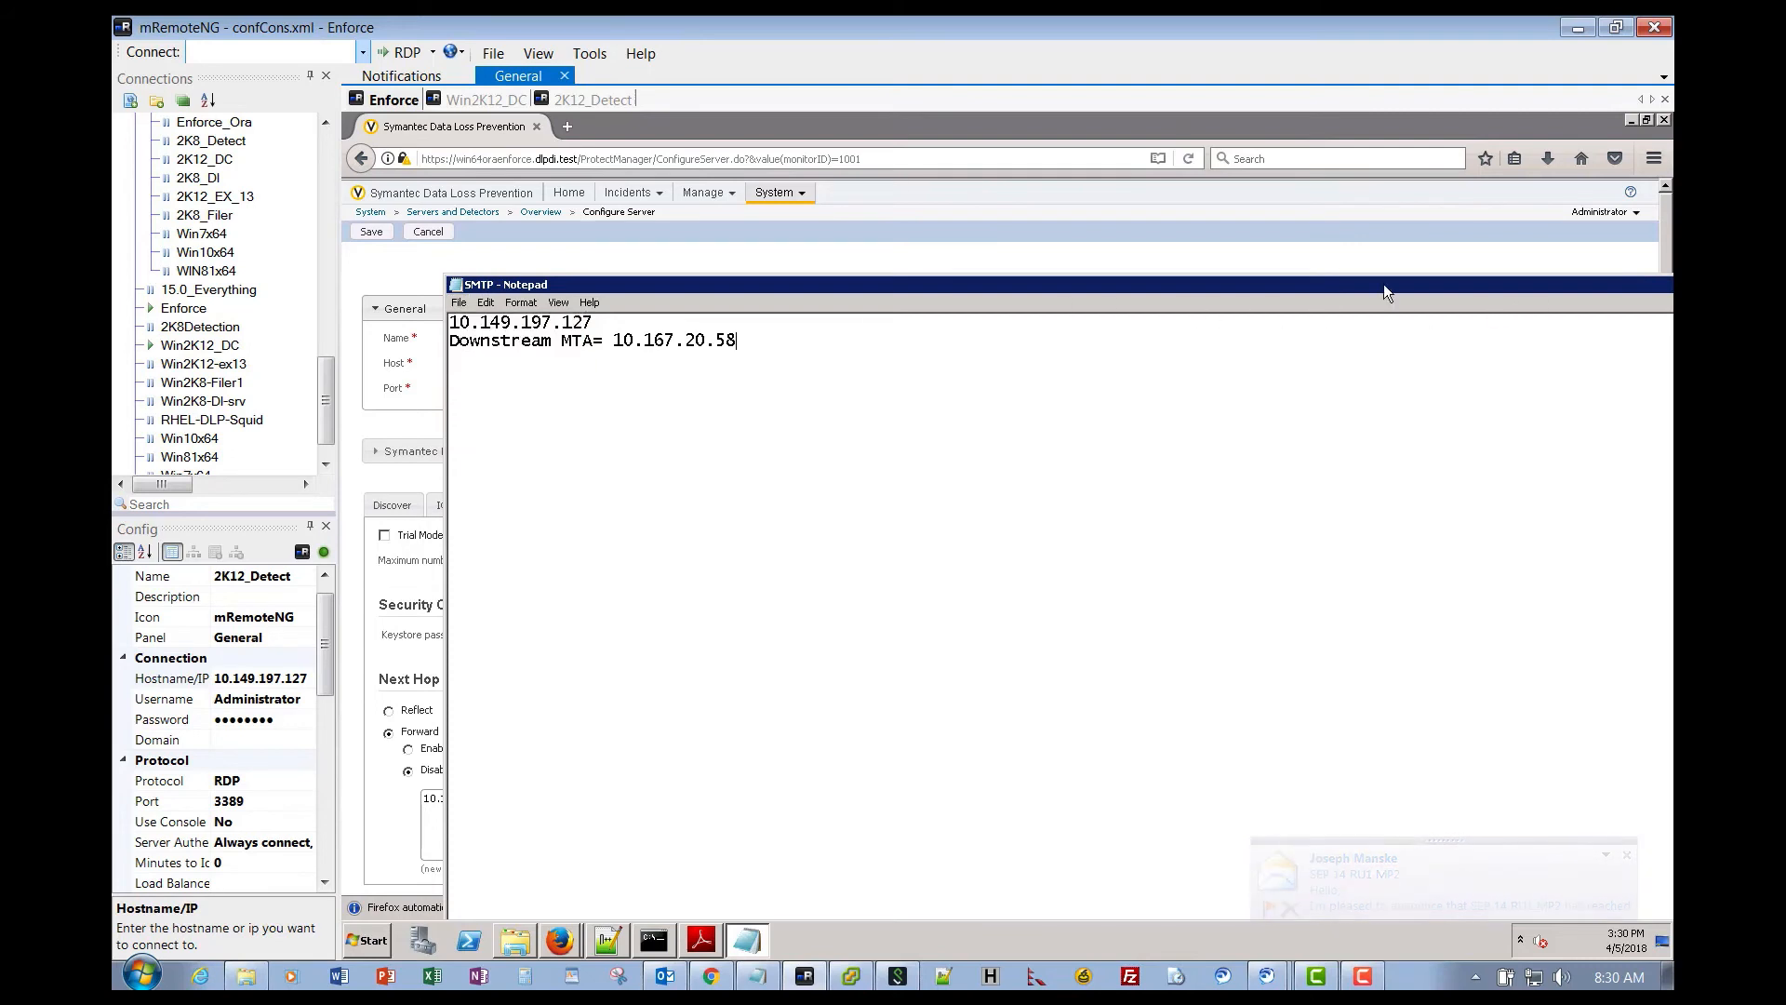
mouse_move(1381, 285)
left_mouse_down()
mouse_move(1252, 276)
mouse_move(1380, 275)
left_mouse_up()
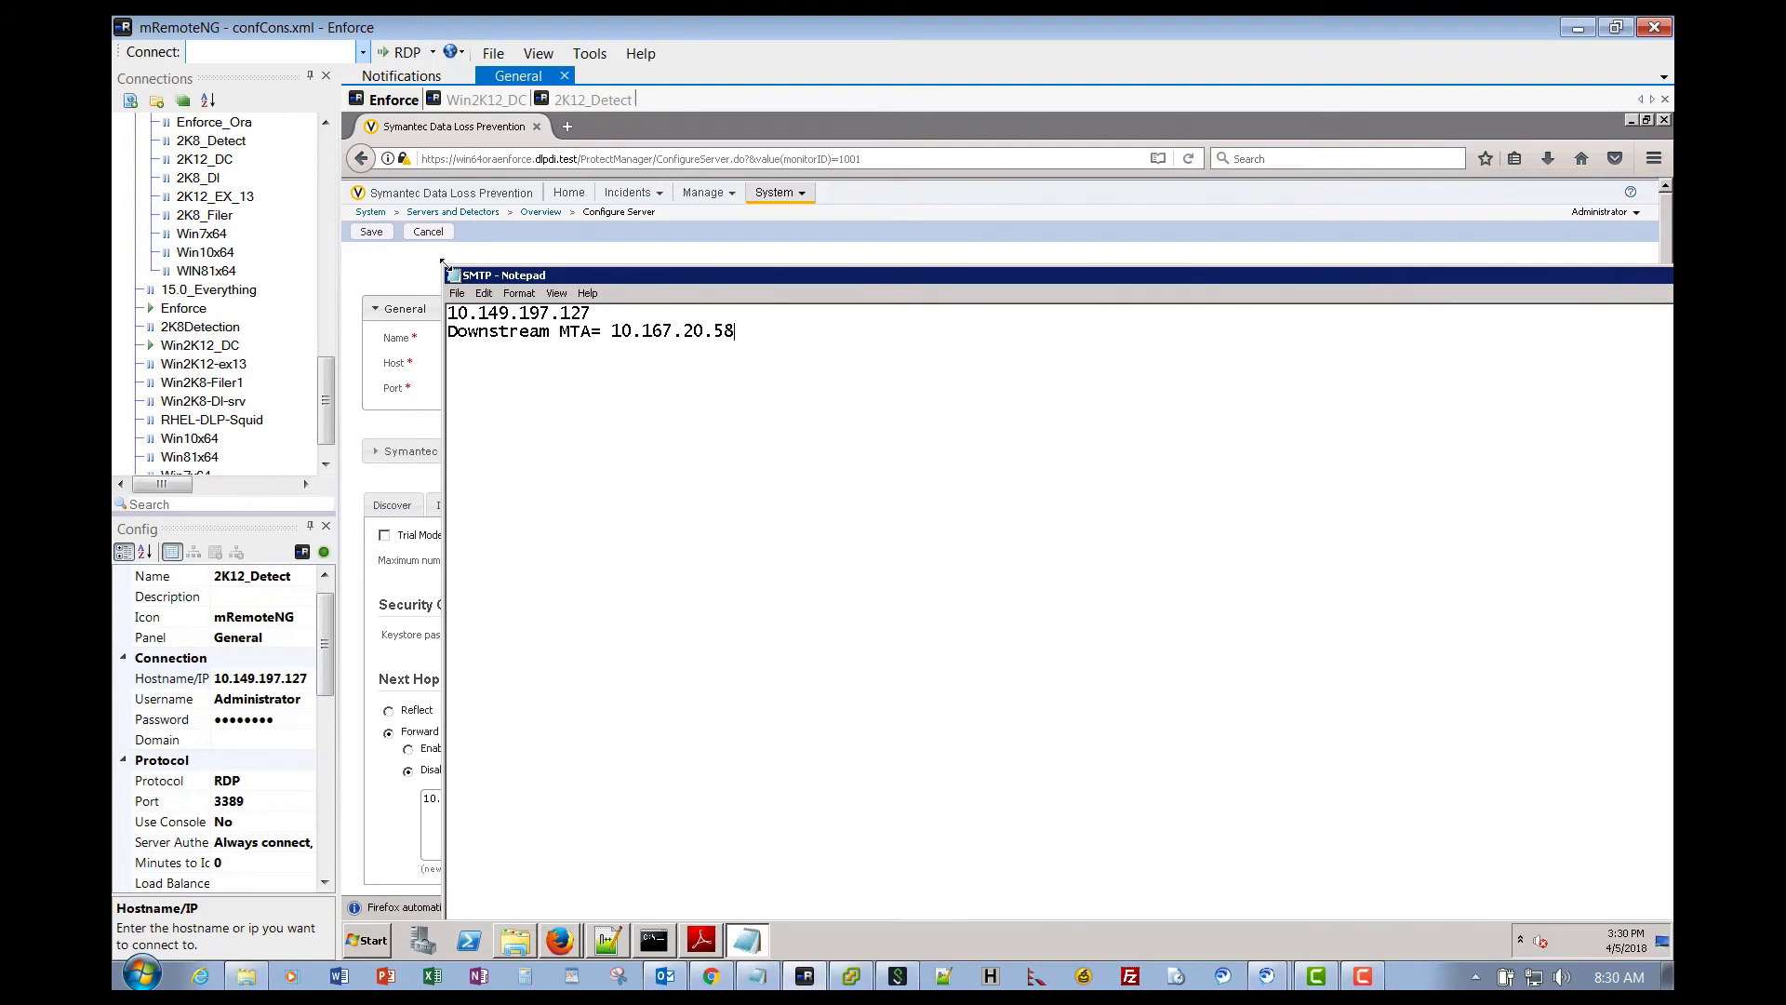
left_click_drag(456, 272, 600, 317)
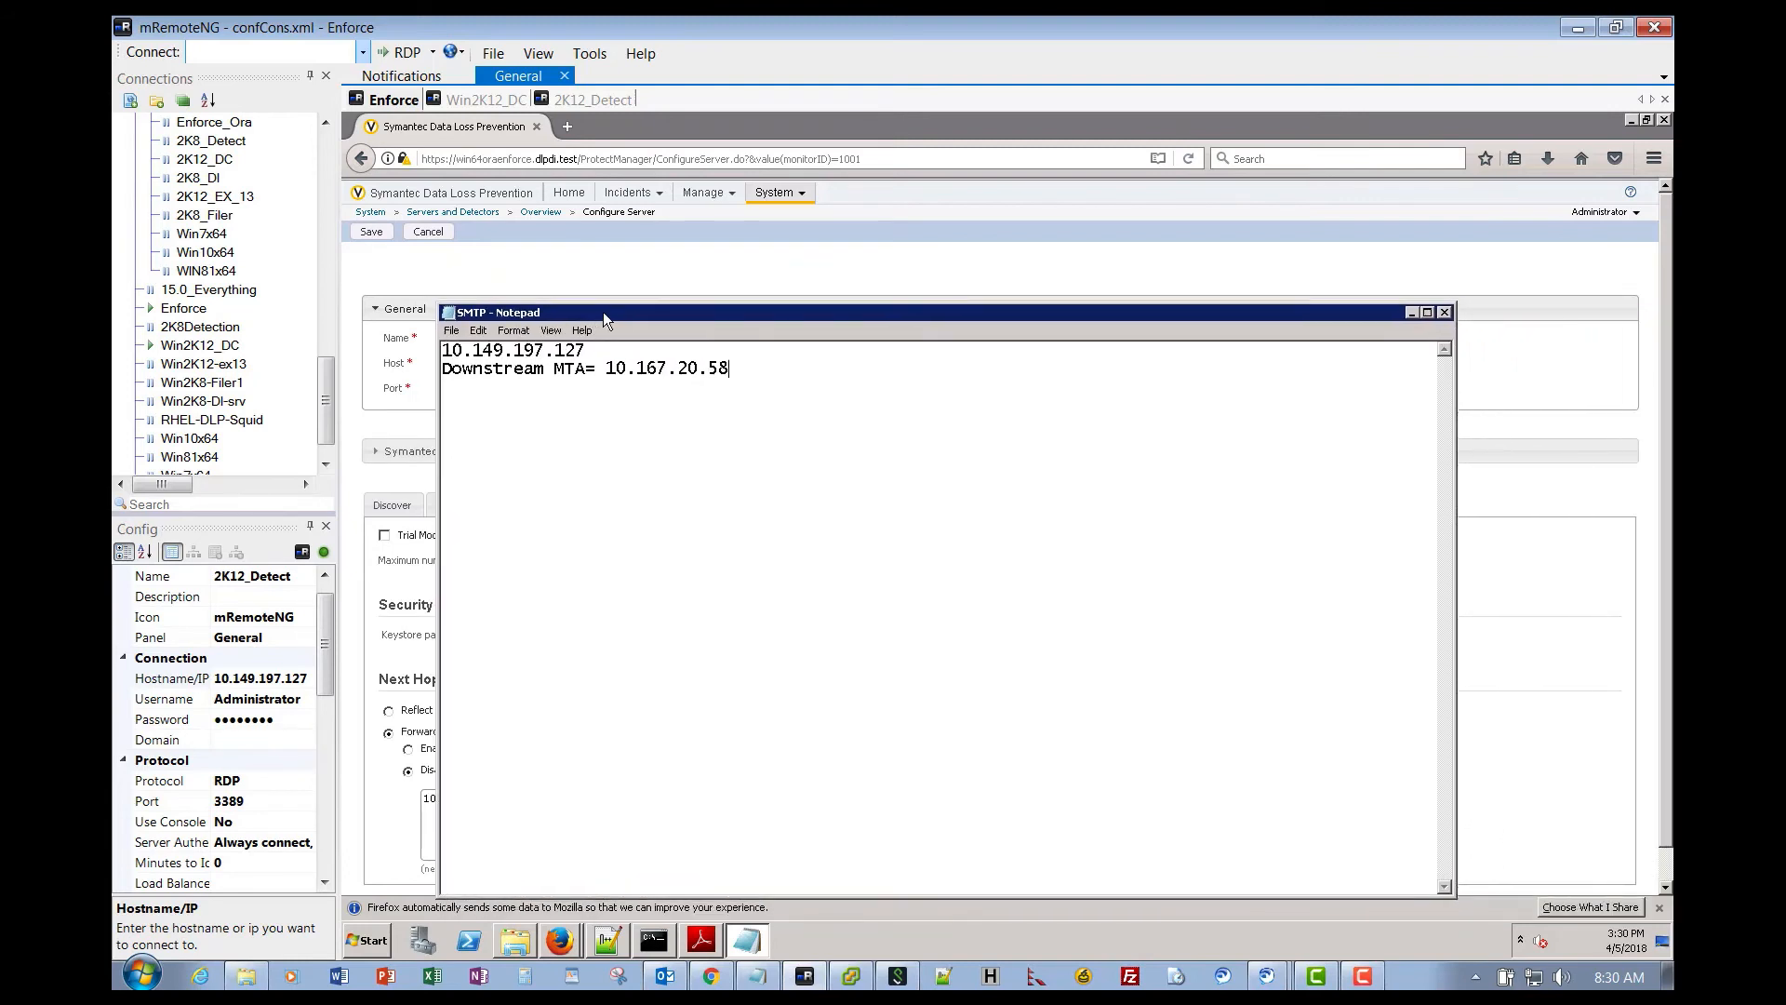
left_click(1409, 315)
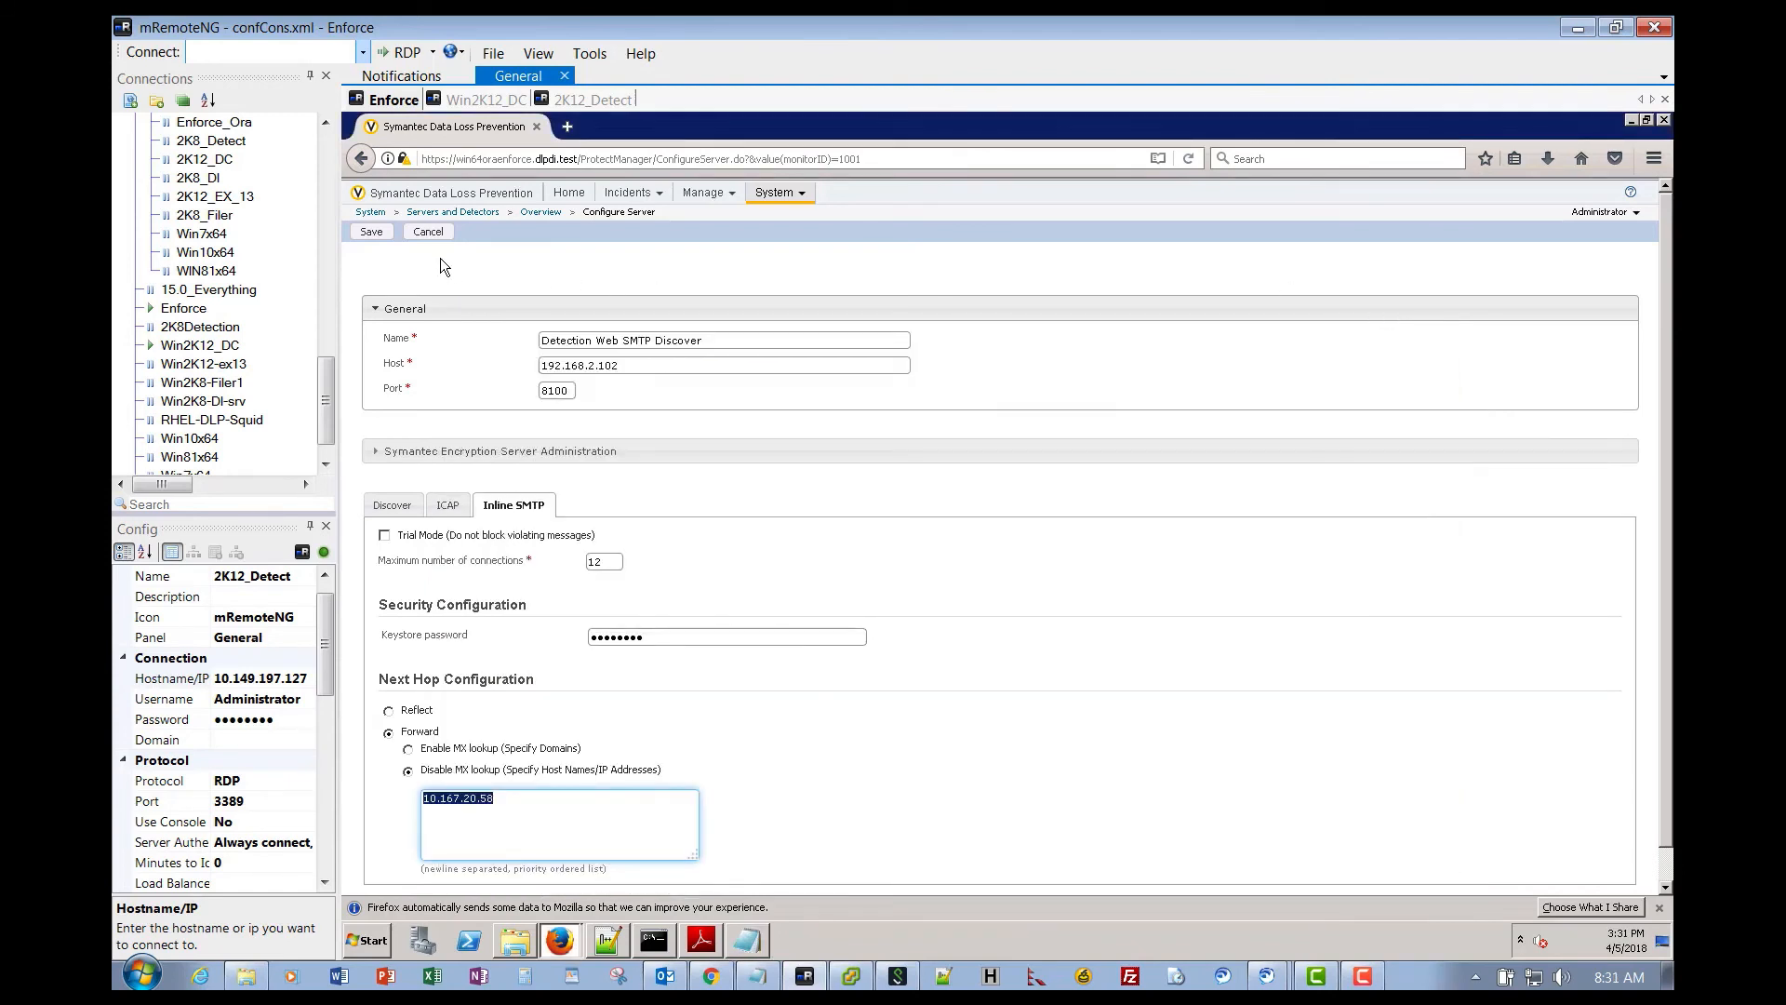
- Cancel edits to Detection Web SMTP Discover, return to the overview, and add a Software Server
left_click(425, 235)
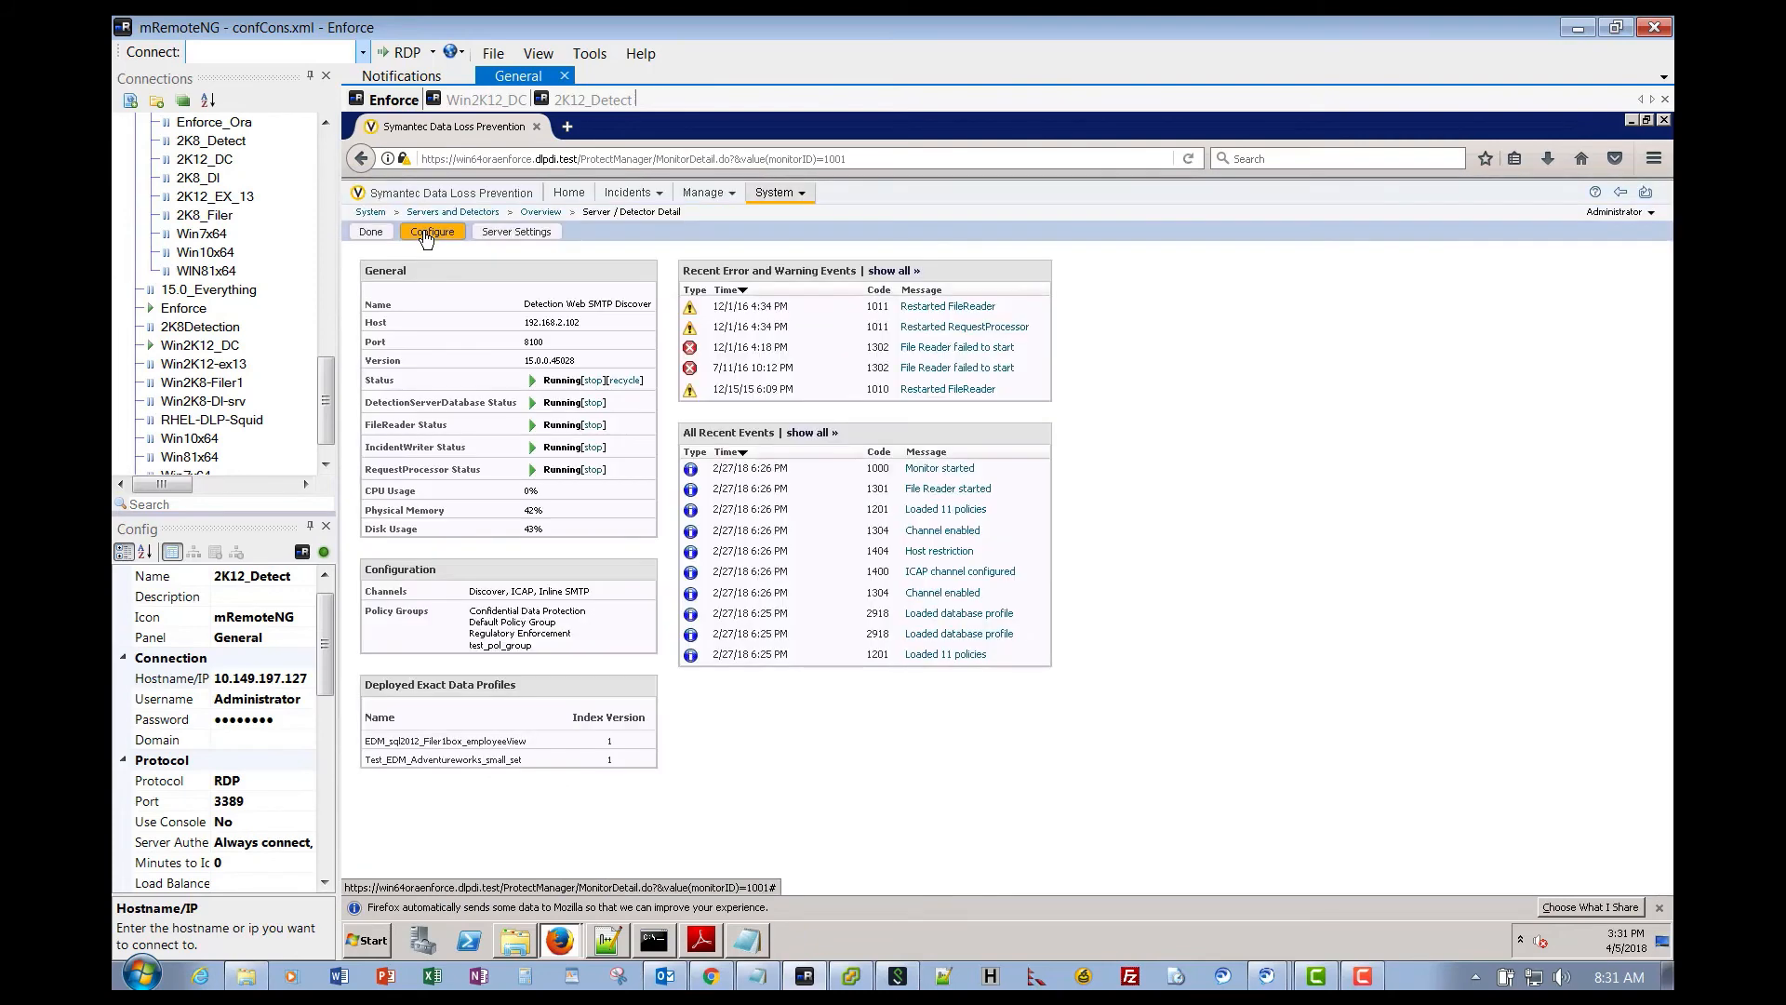
left_click(371, 233)
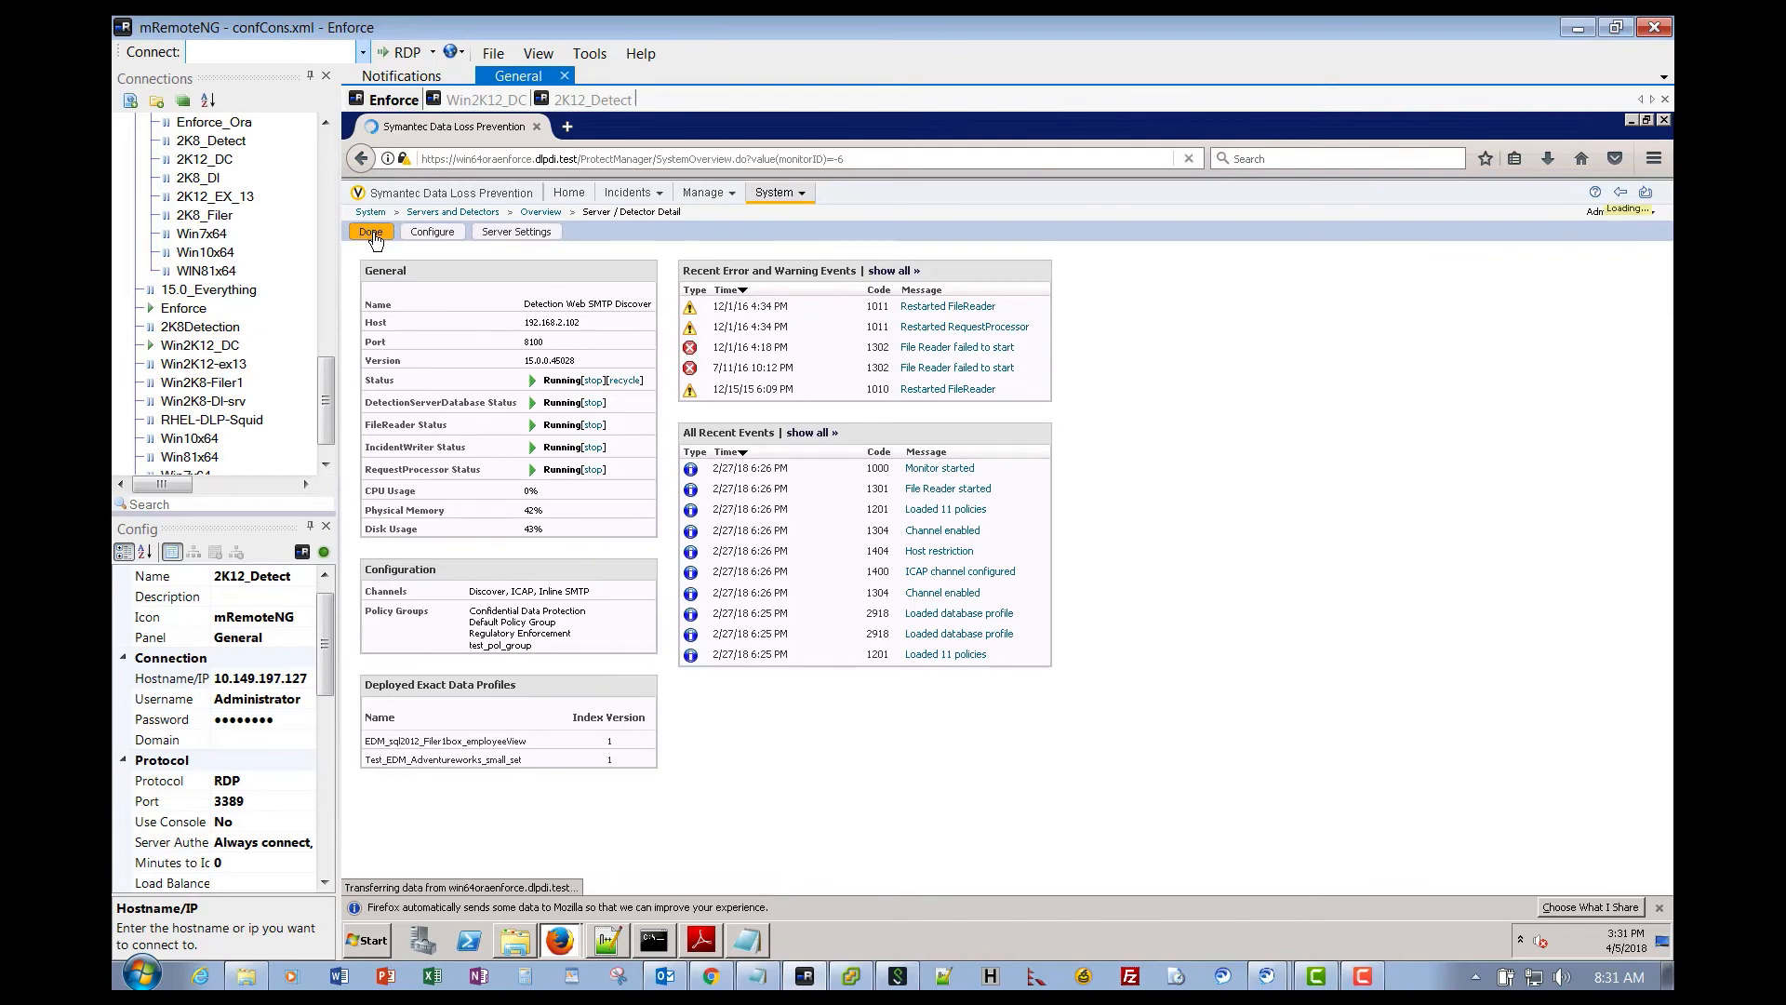
left_click(375, 232)
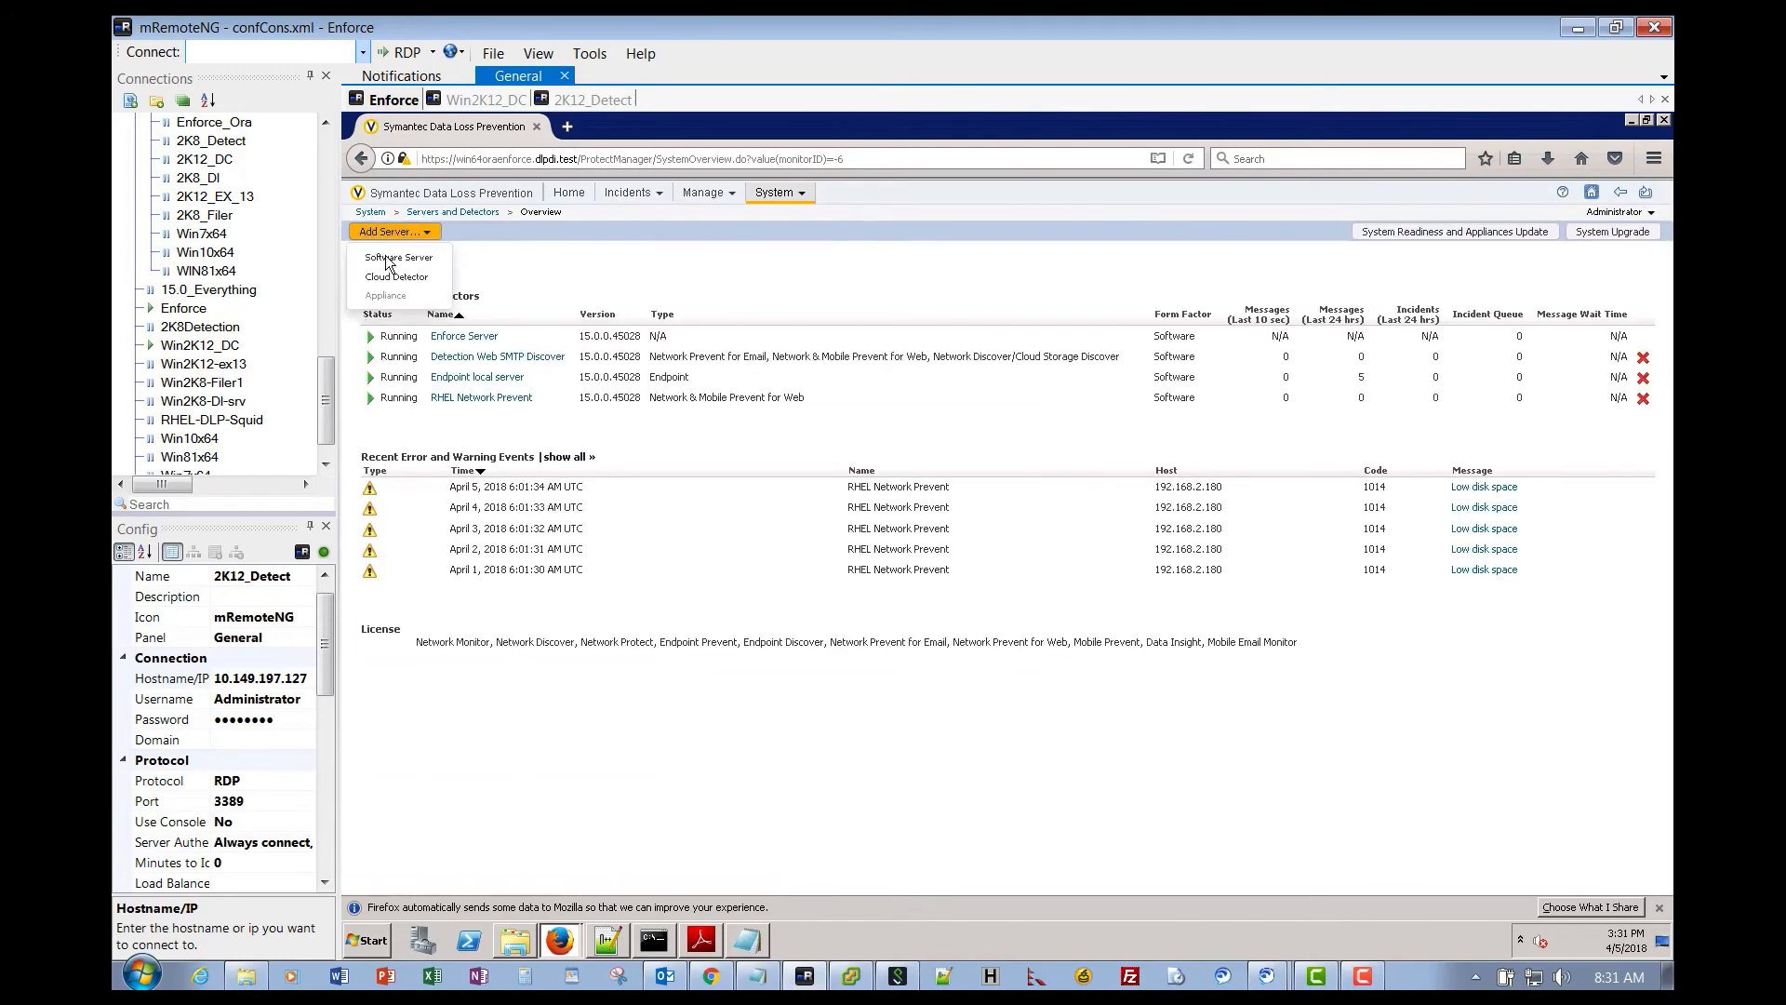
left_click(383, 256)
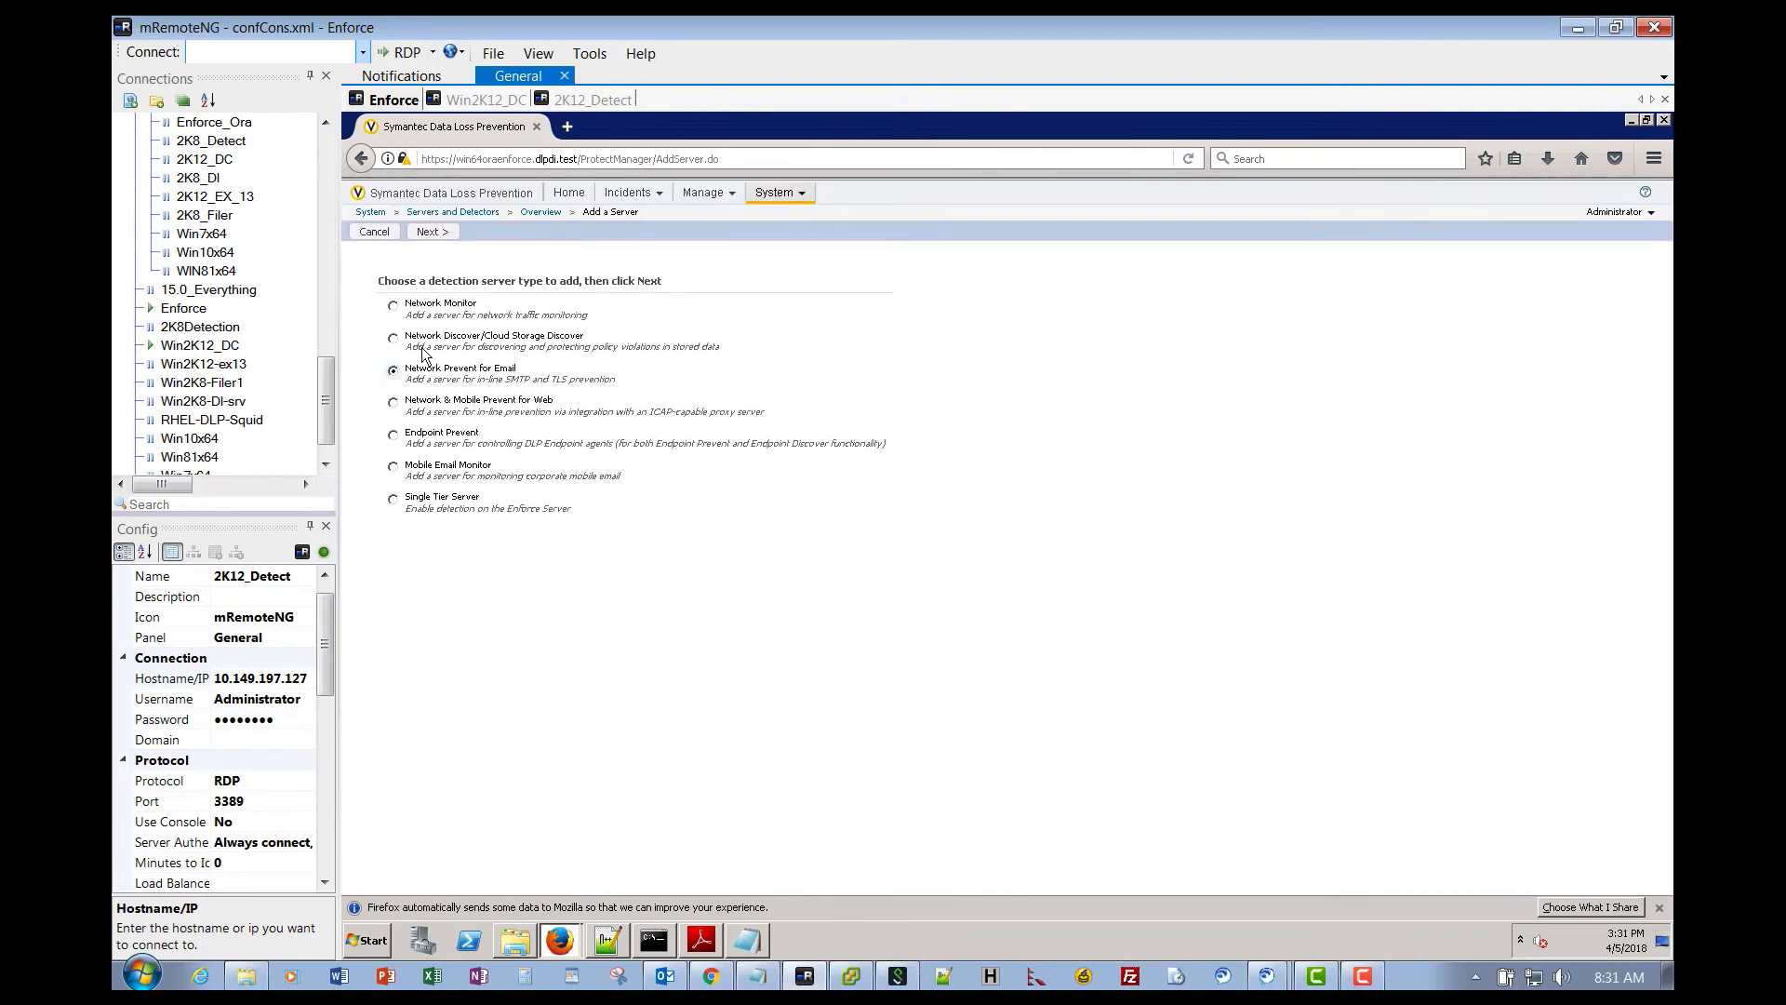
- Name the Network Prevent for Email server SMTP_Prevent01 and paste host 10.149.197.127 from the notes
left_click(432, 231)
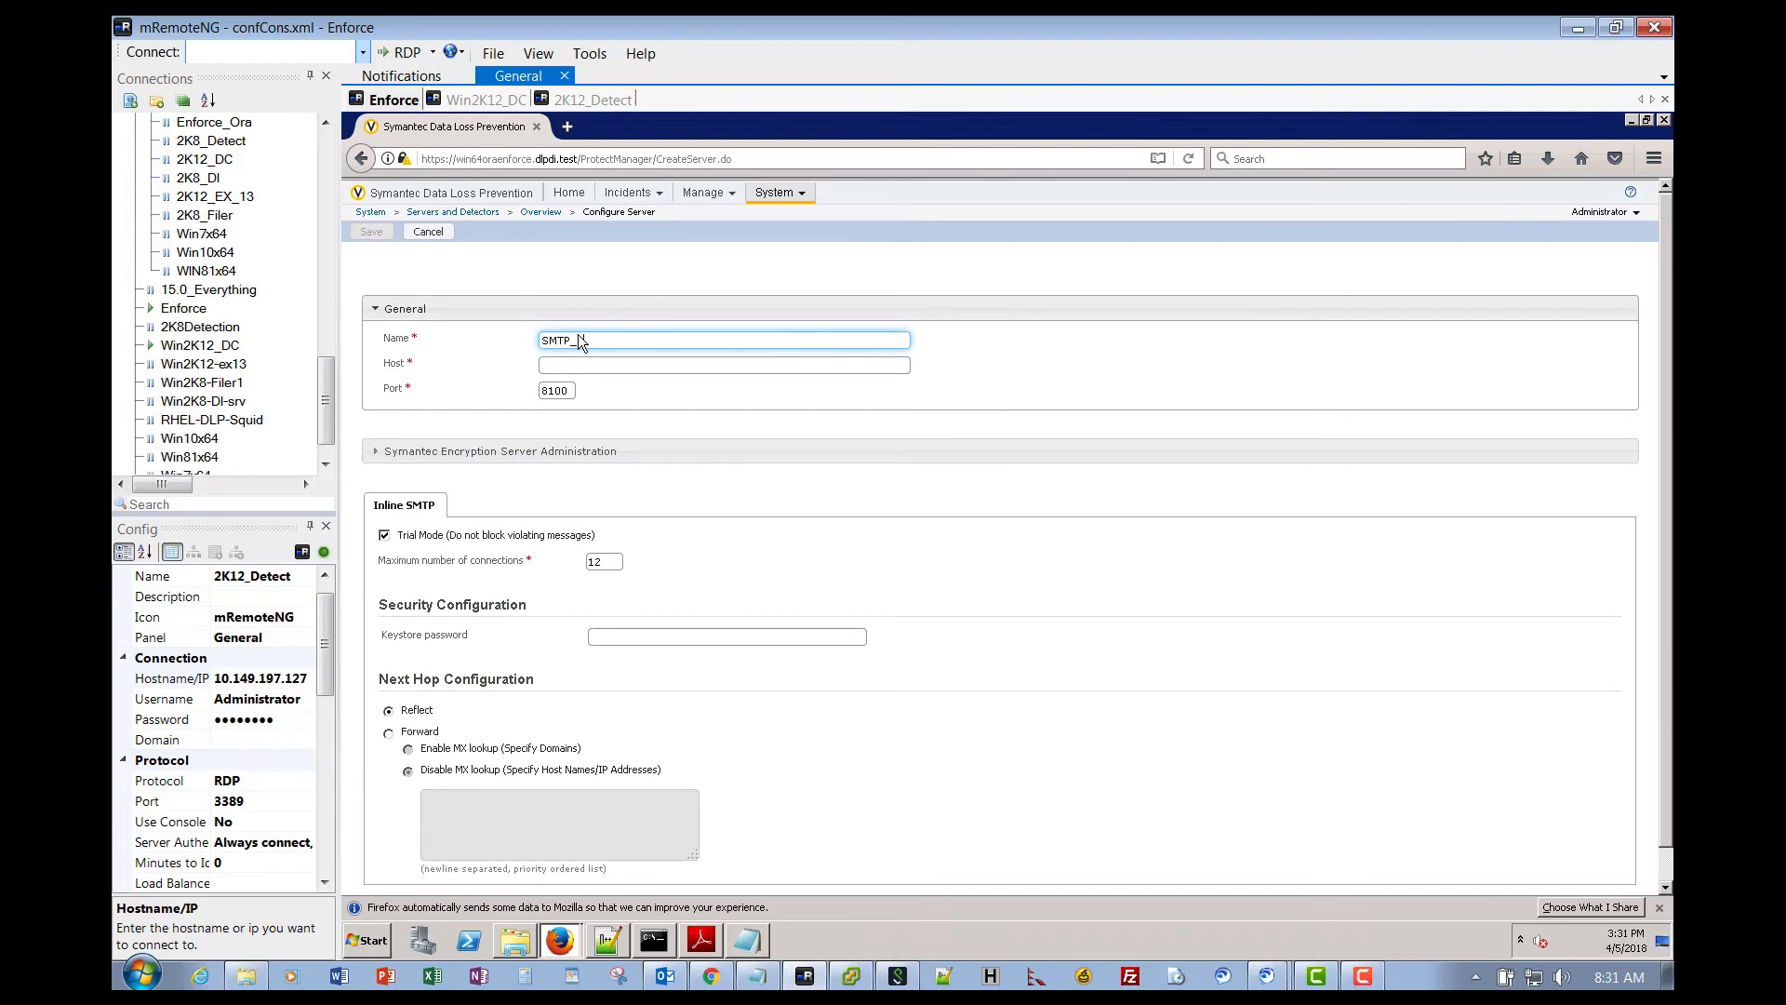
type("SMTP_Prevent01")
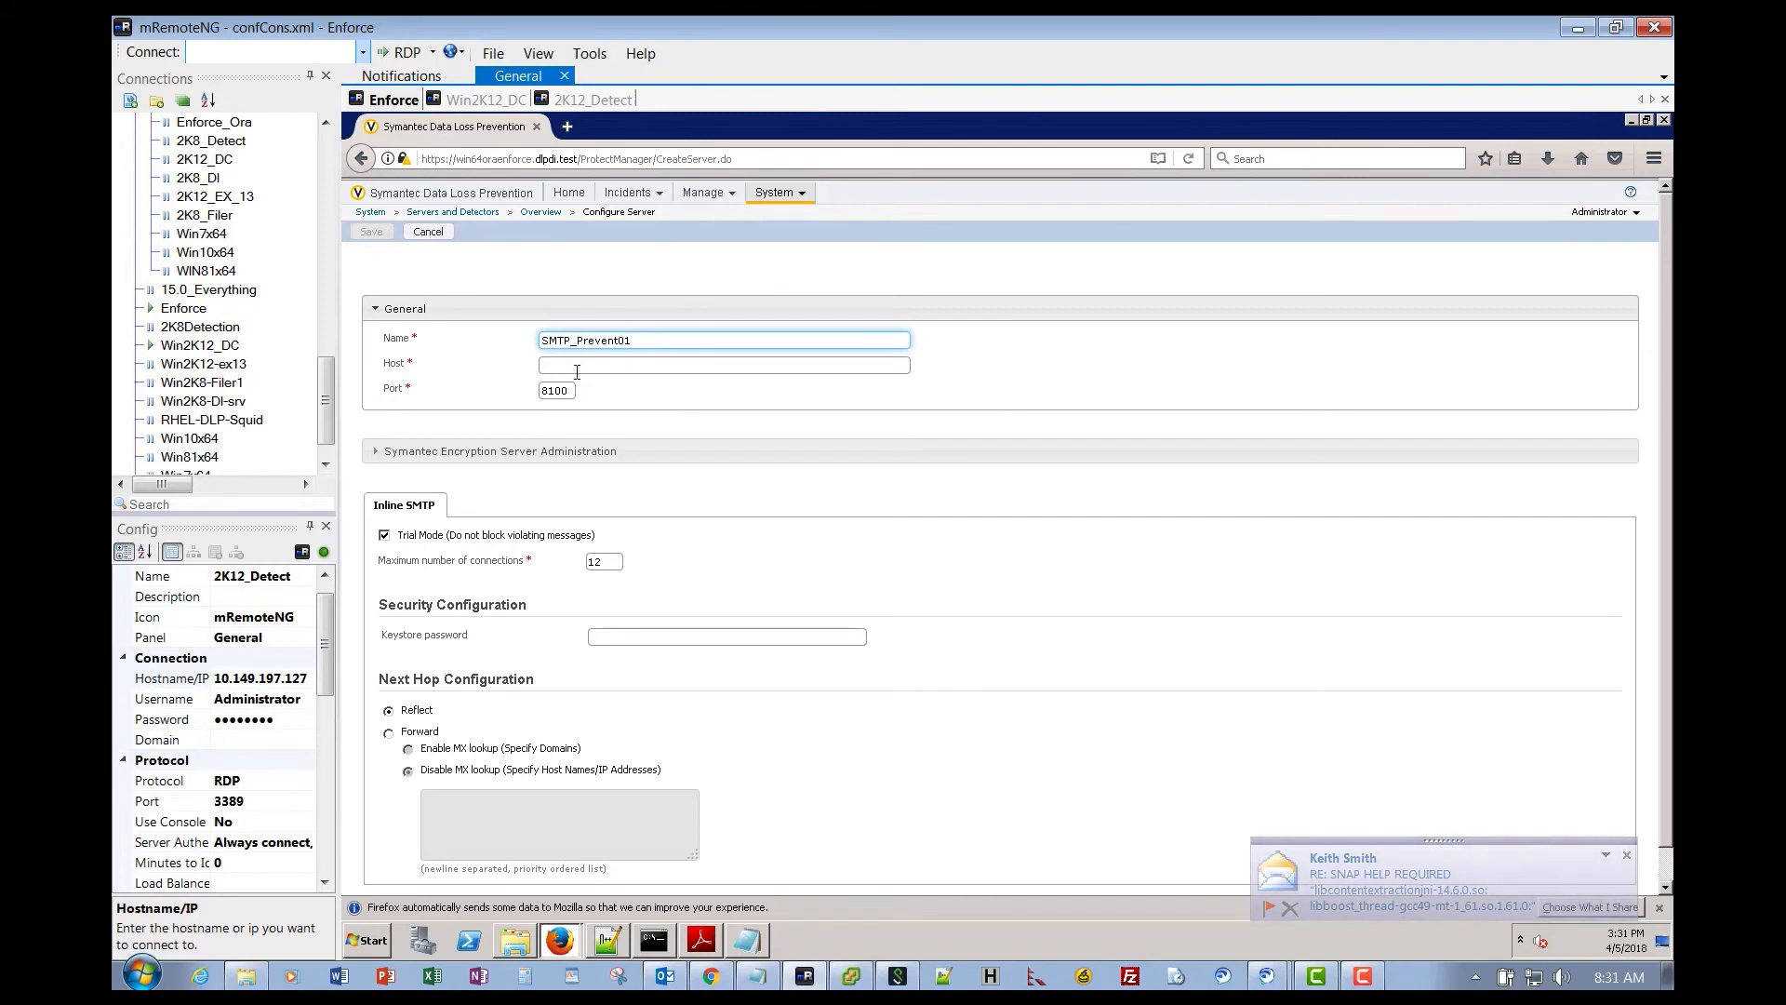
key("Tab")
left_click(747, 940)
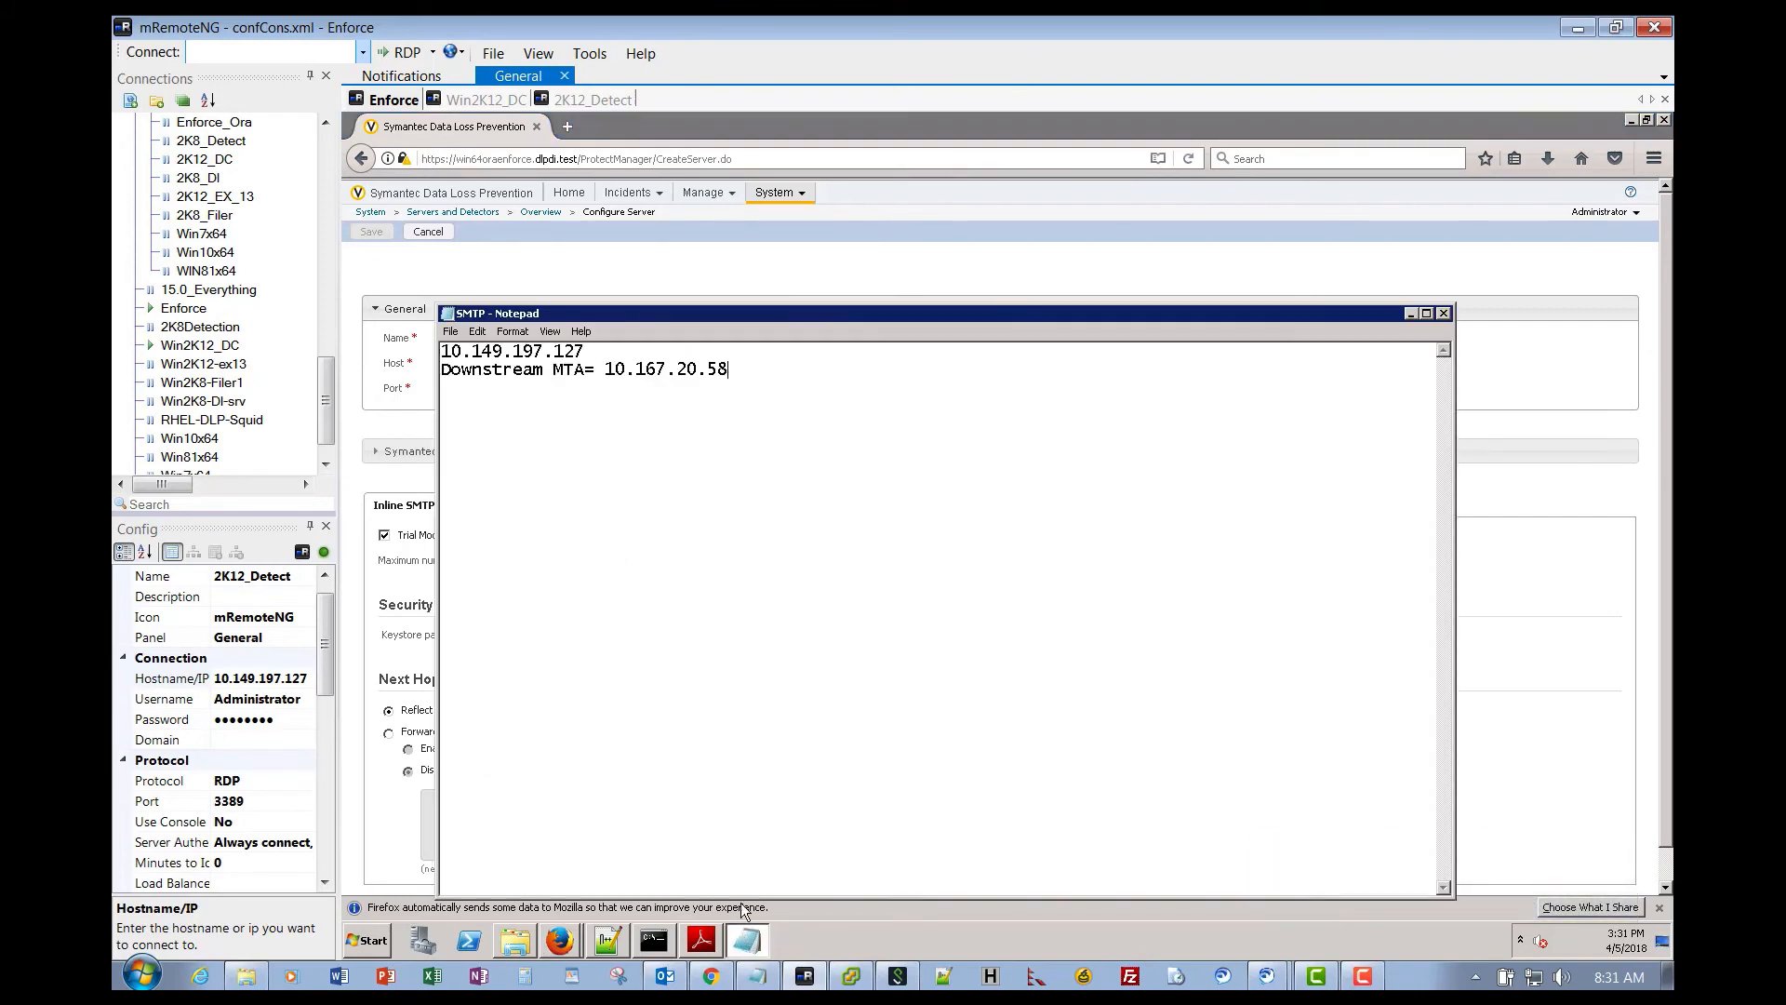
left_click_drag(585, 352, 440, 352)
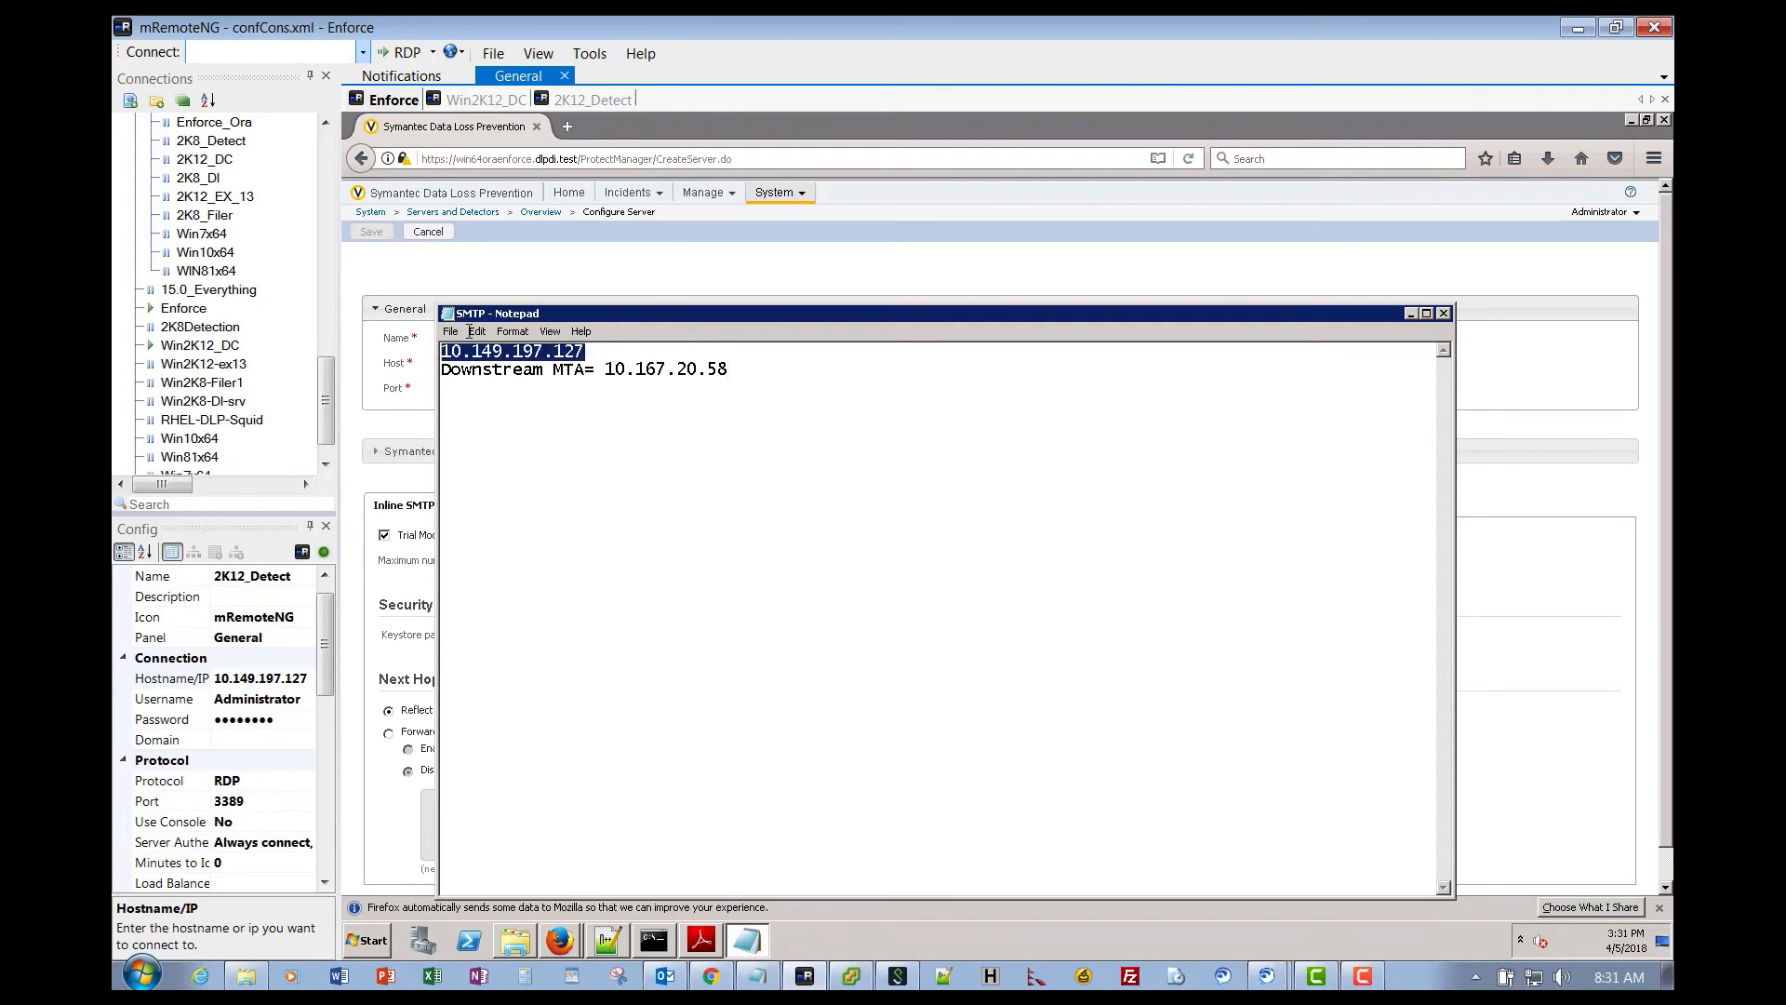
left_click(487, 287)
left_click(550, 363)
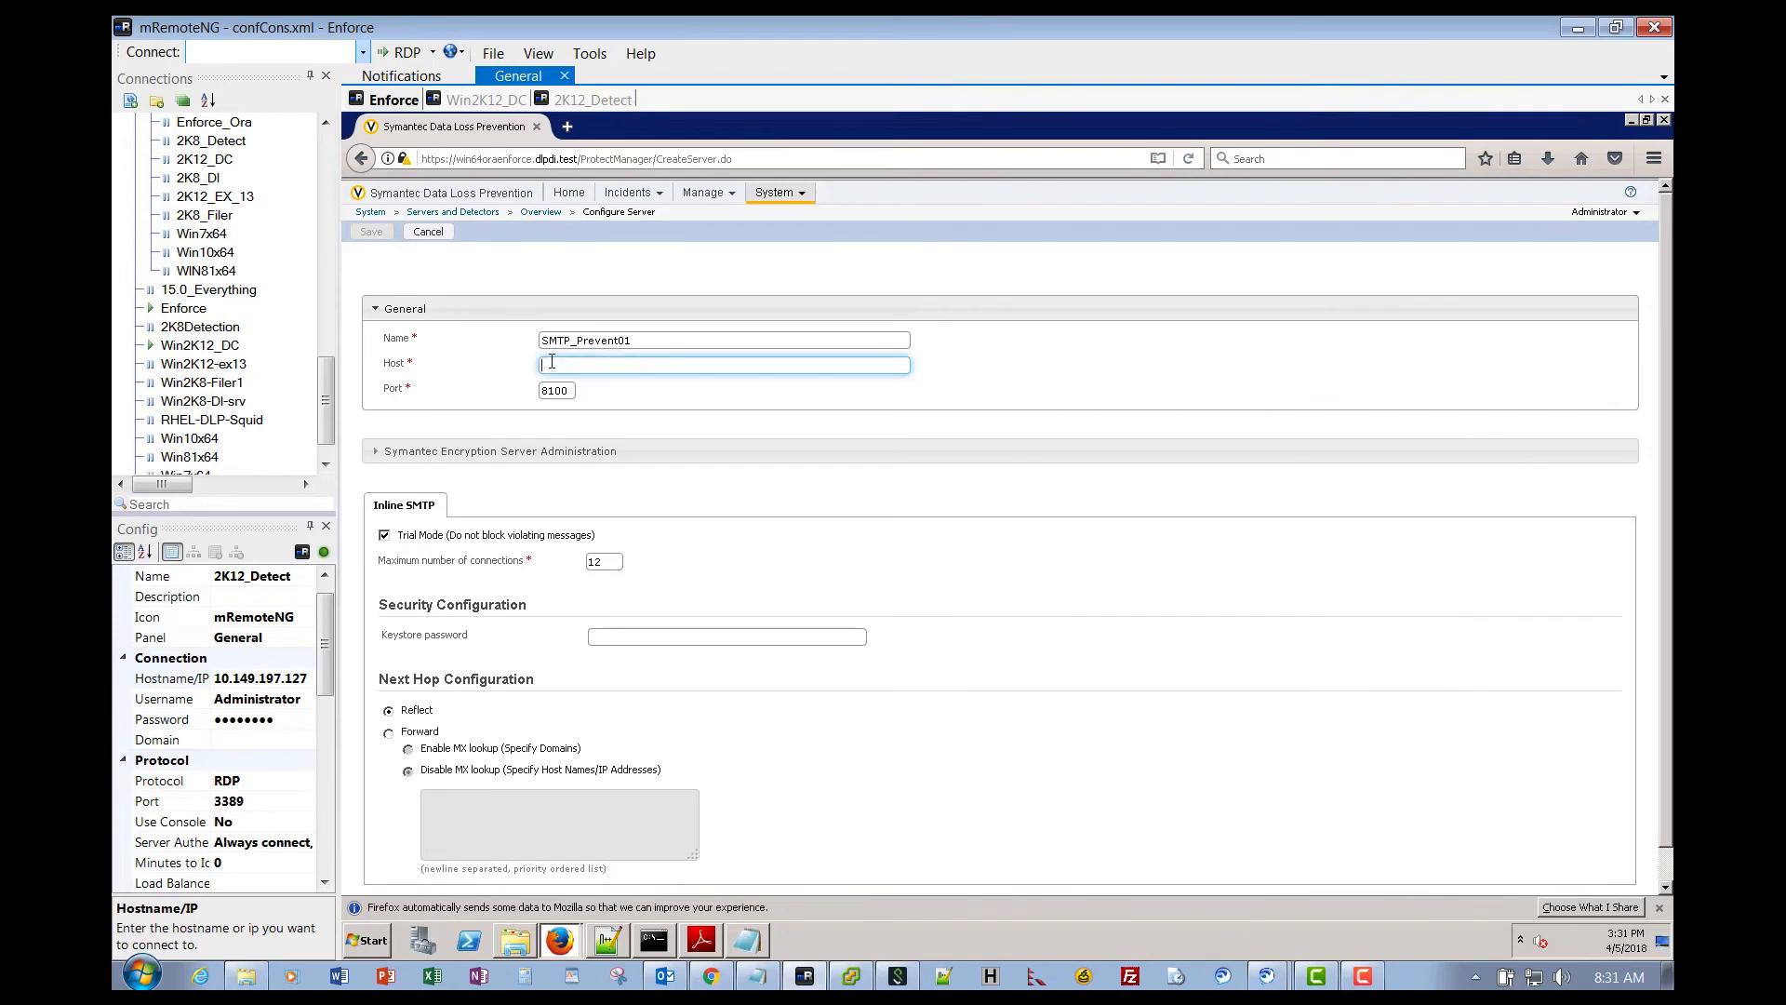
right_click(550, 361)
left_click(585, 429)
- Turn off Trial Mode and forward mail to next hop 10.167.20.58 pasted from the notes
left_click(385, 536)
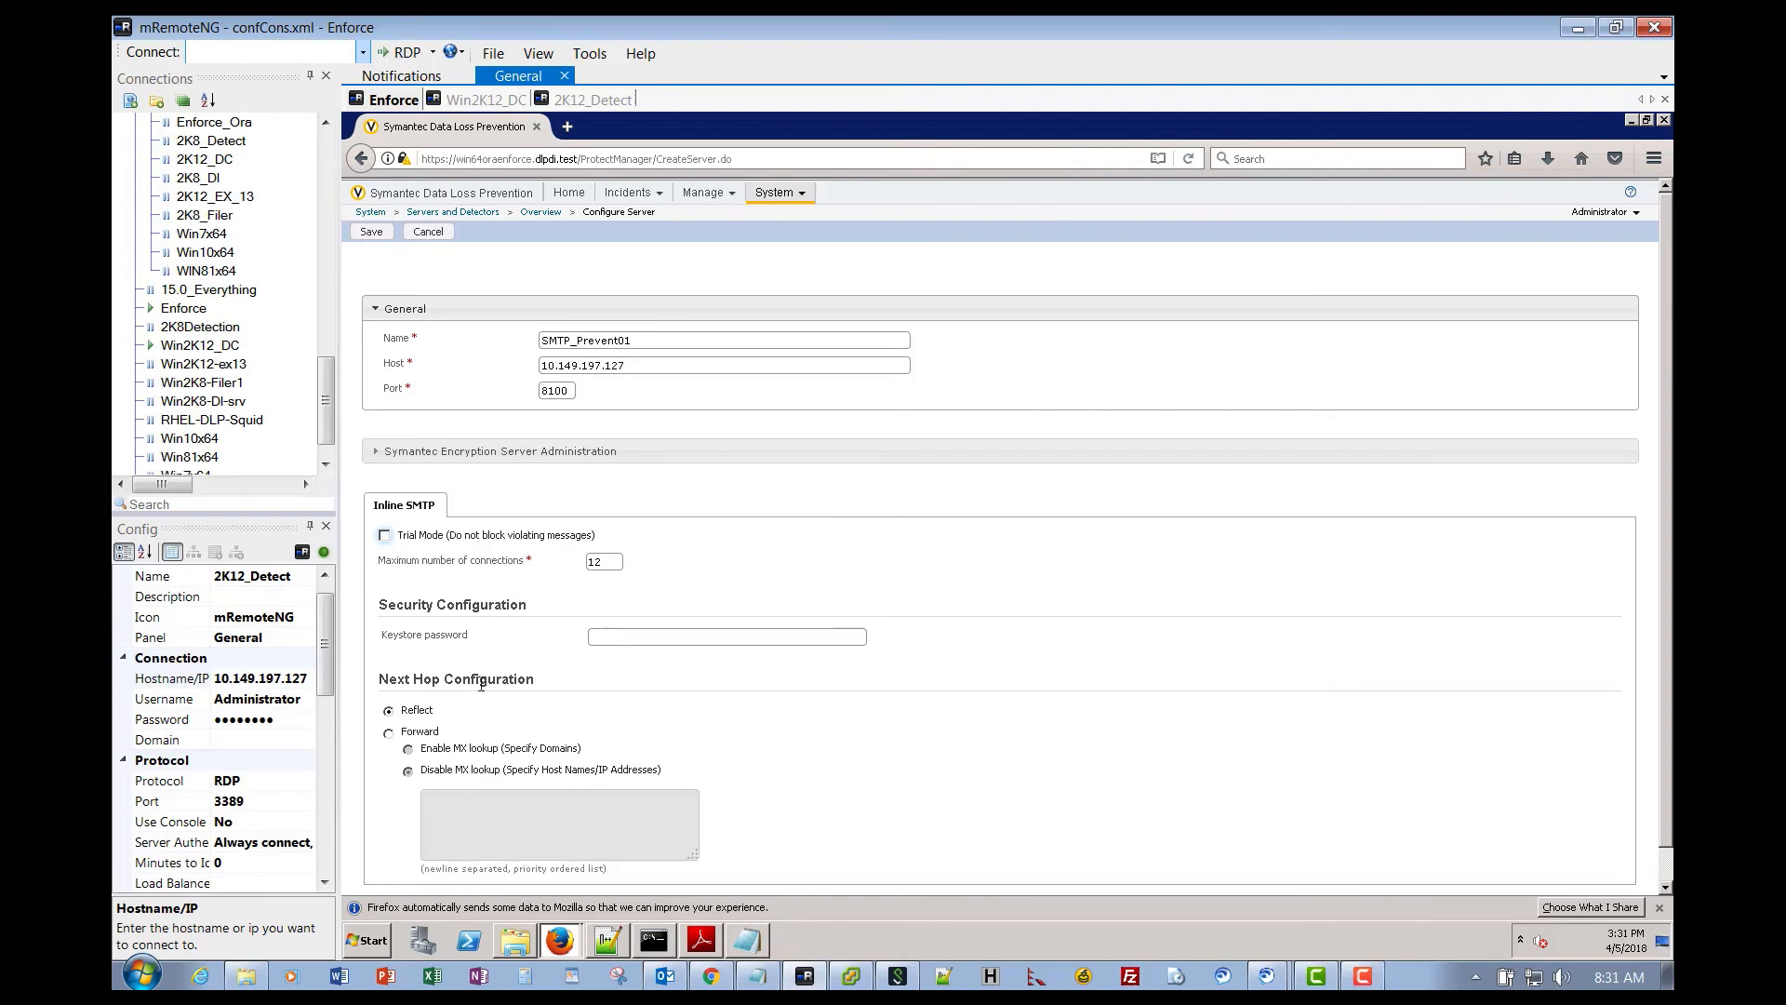
left_click(389, 733)
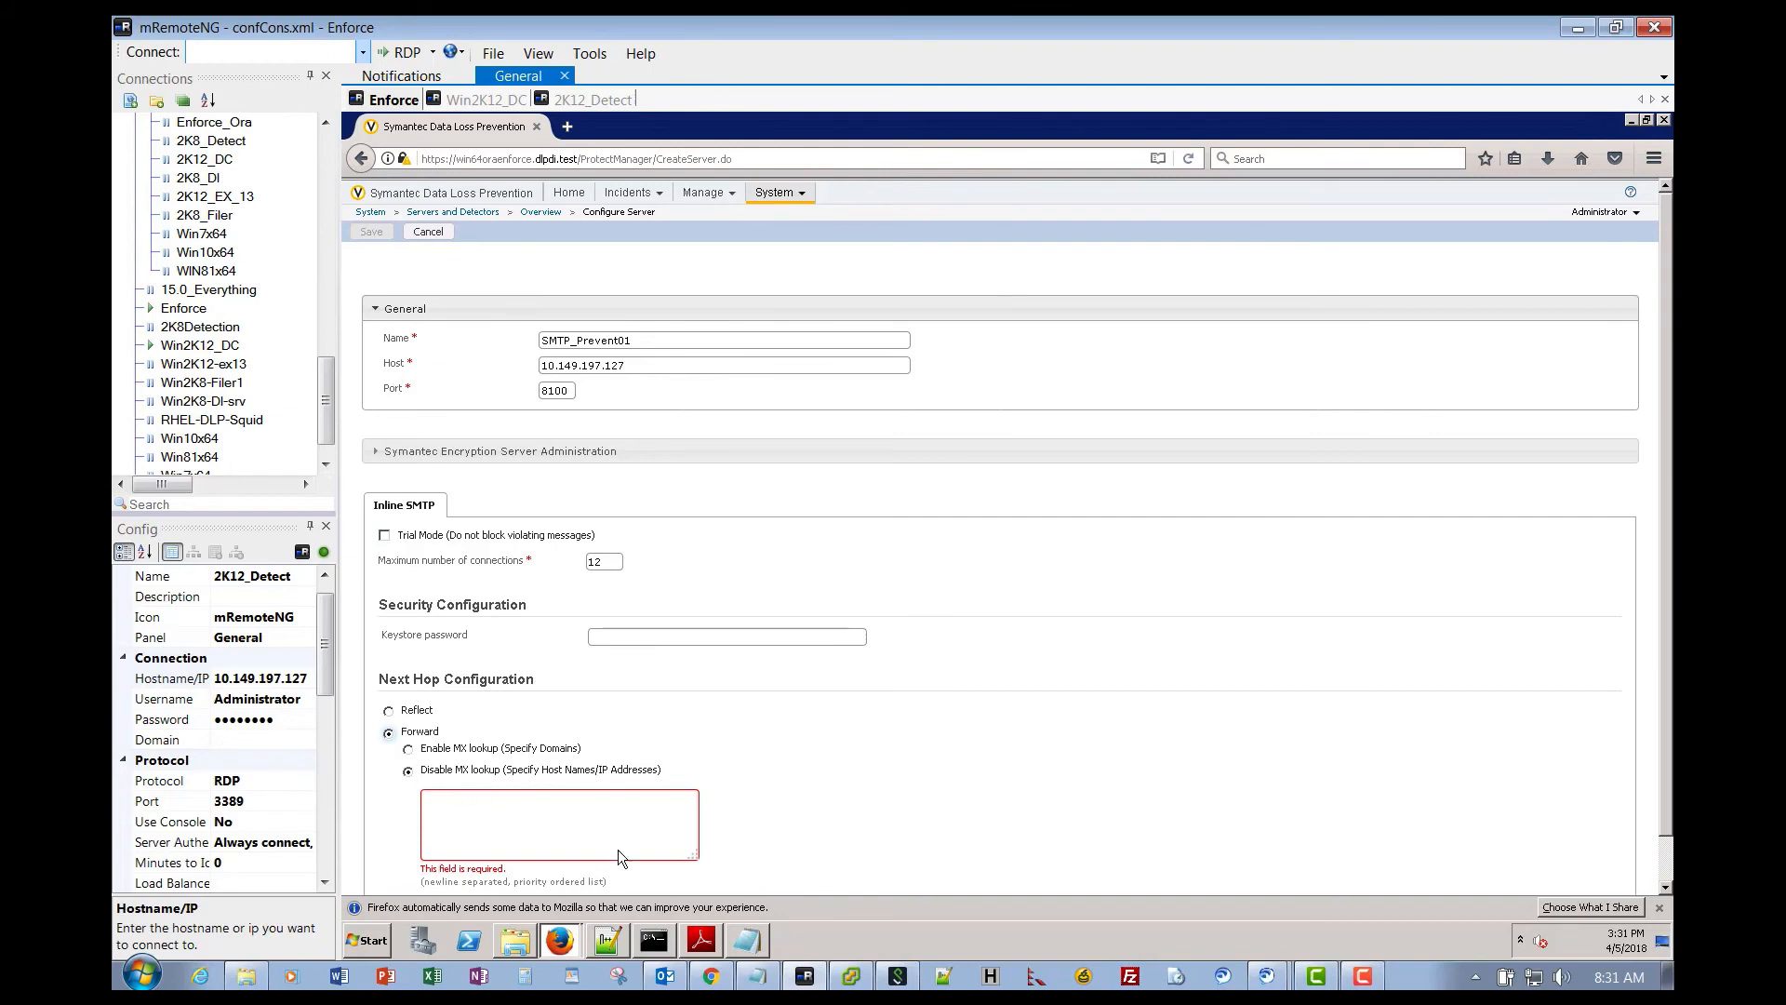
left_click(758, 945)
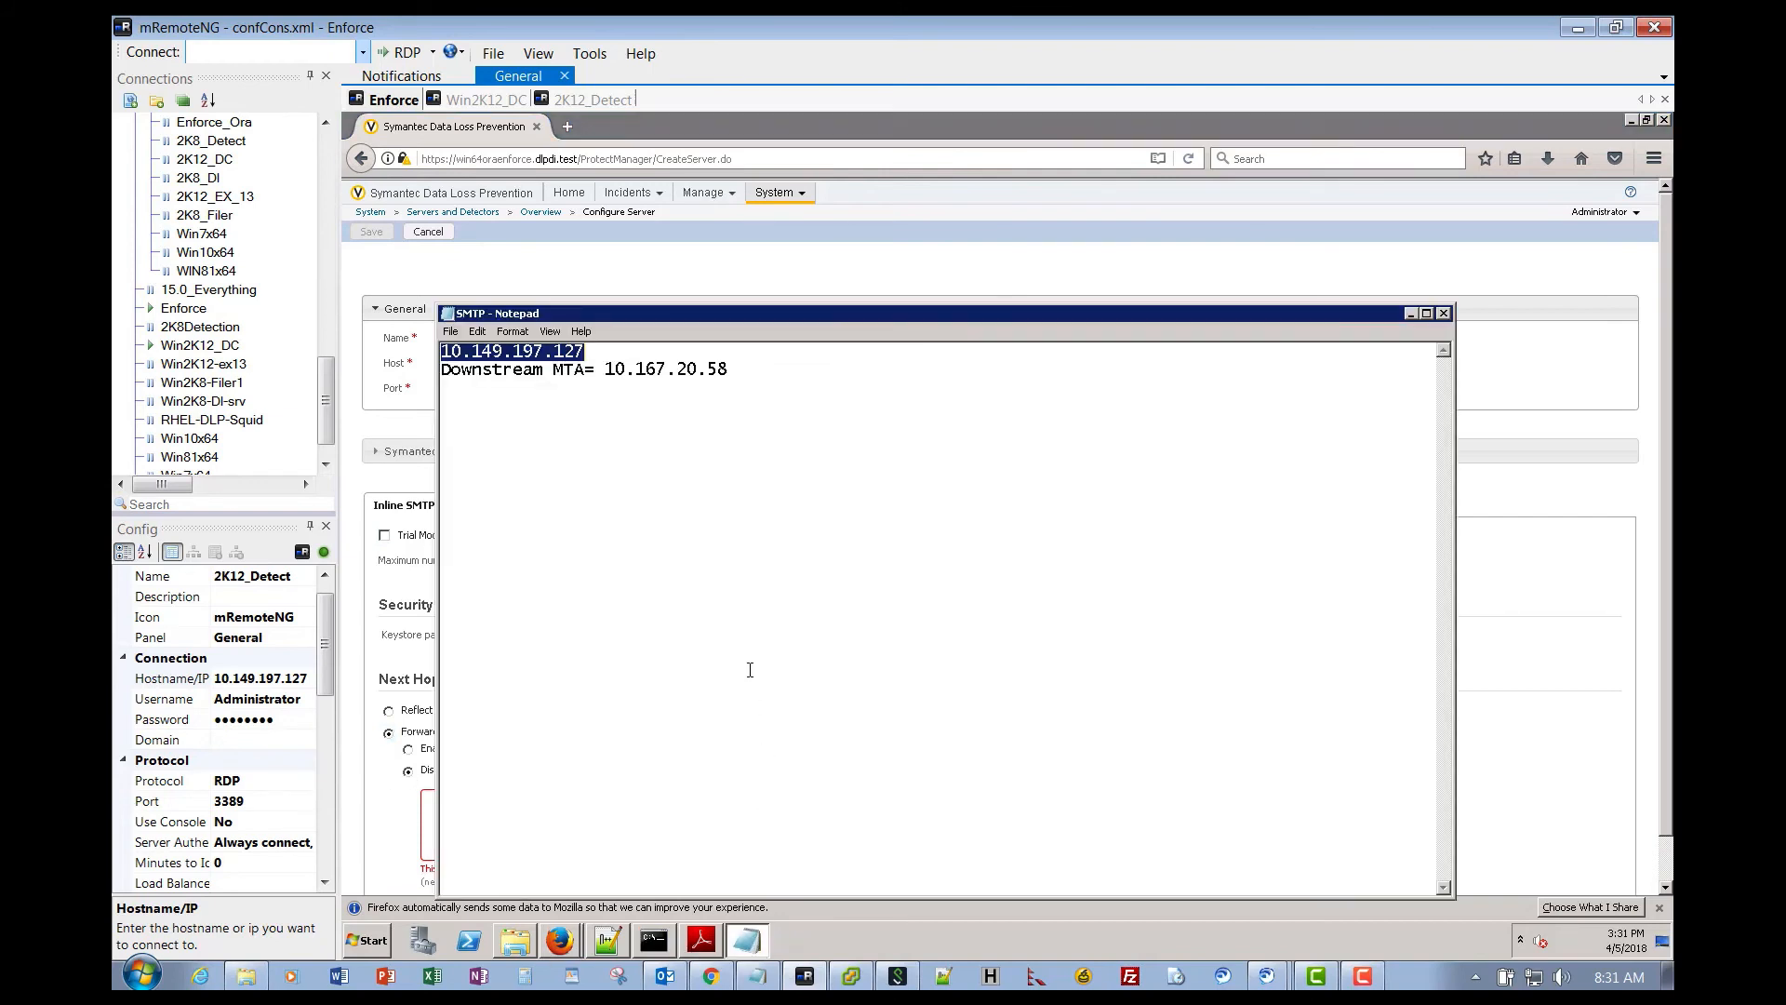
left_click_drag(731, 372, 608, 373)
key("ctrl+c")
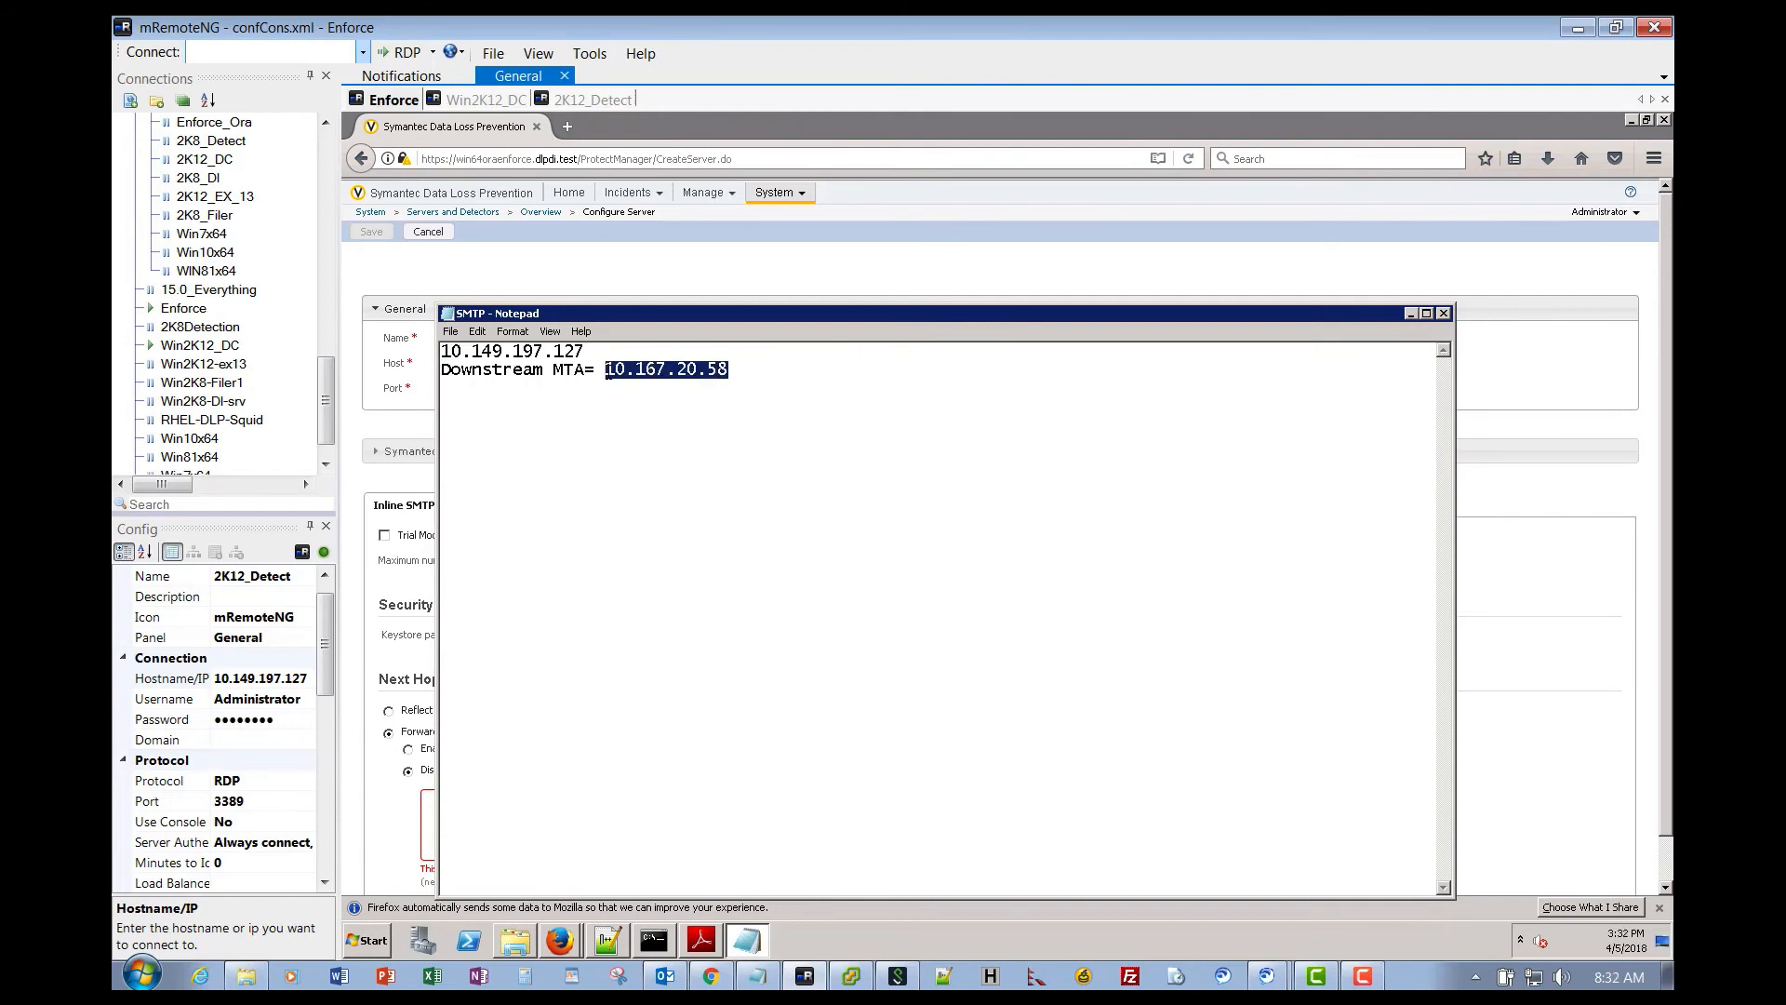
left_click(1408, 312)
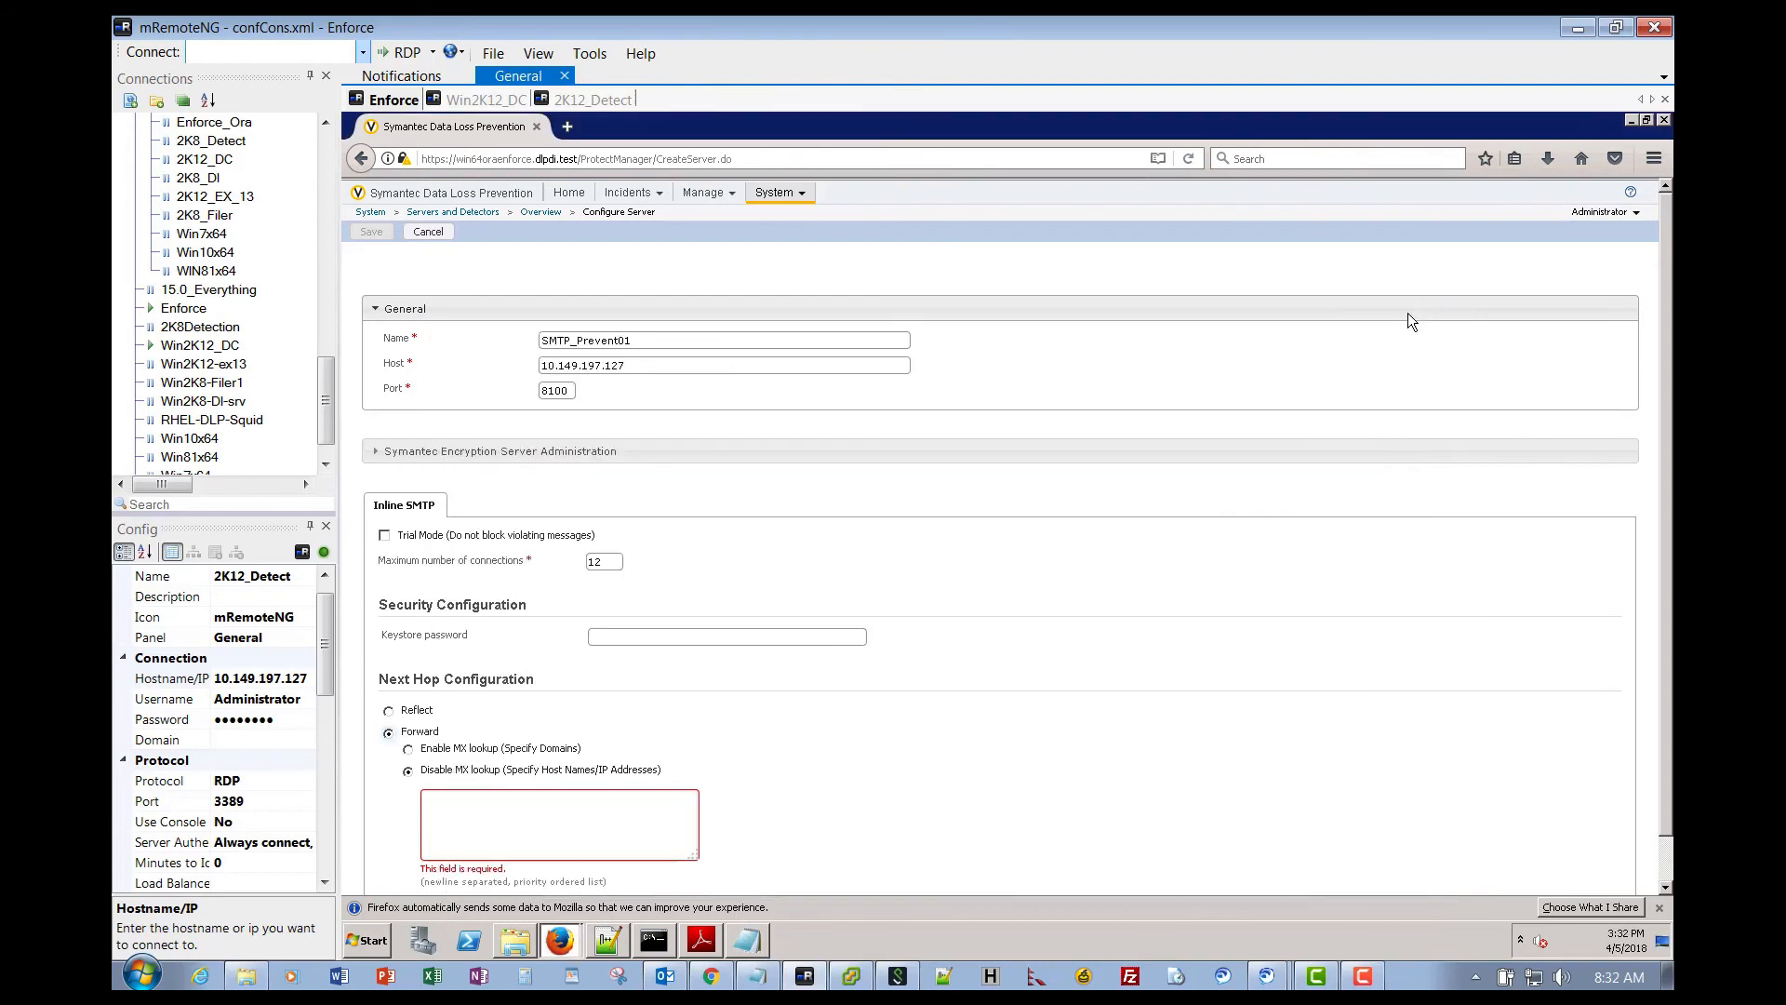
right_click(450, 796)
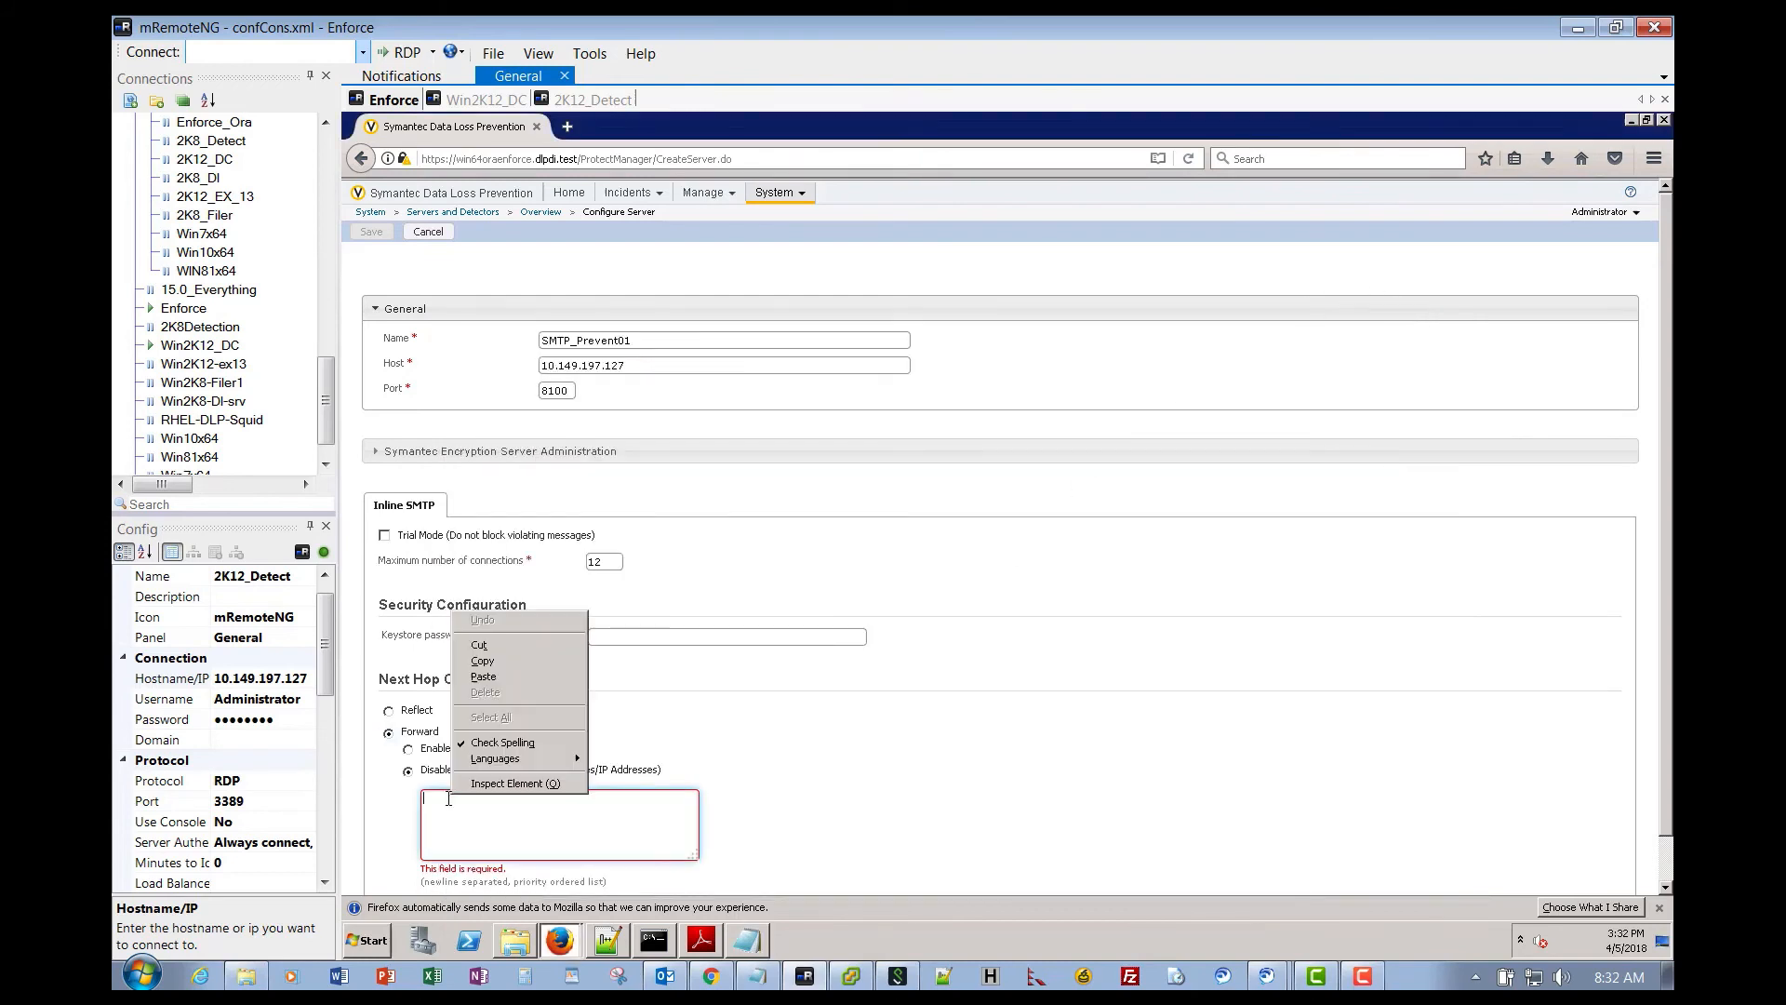
left_click(484, 676)
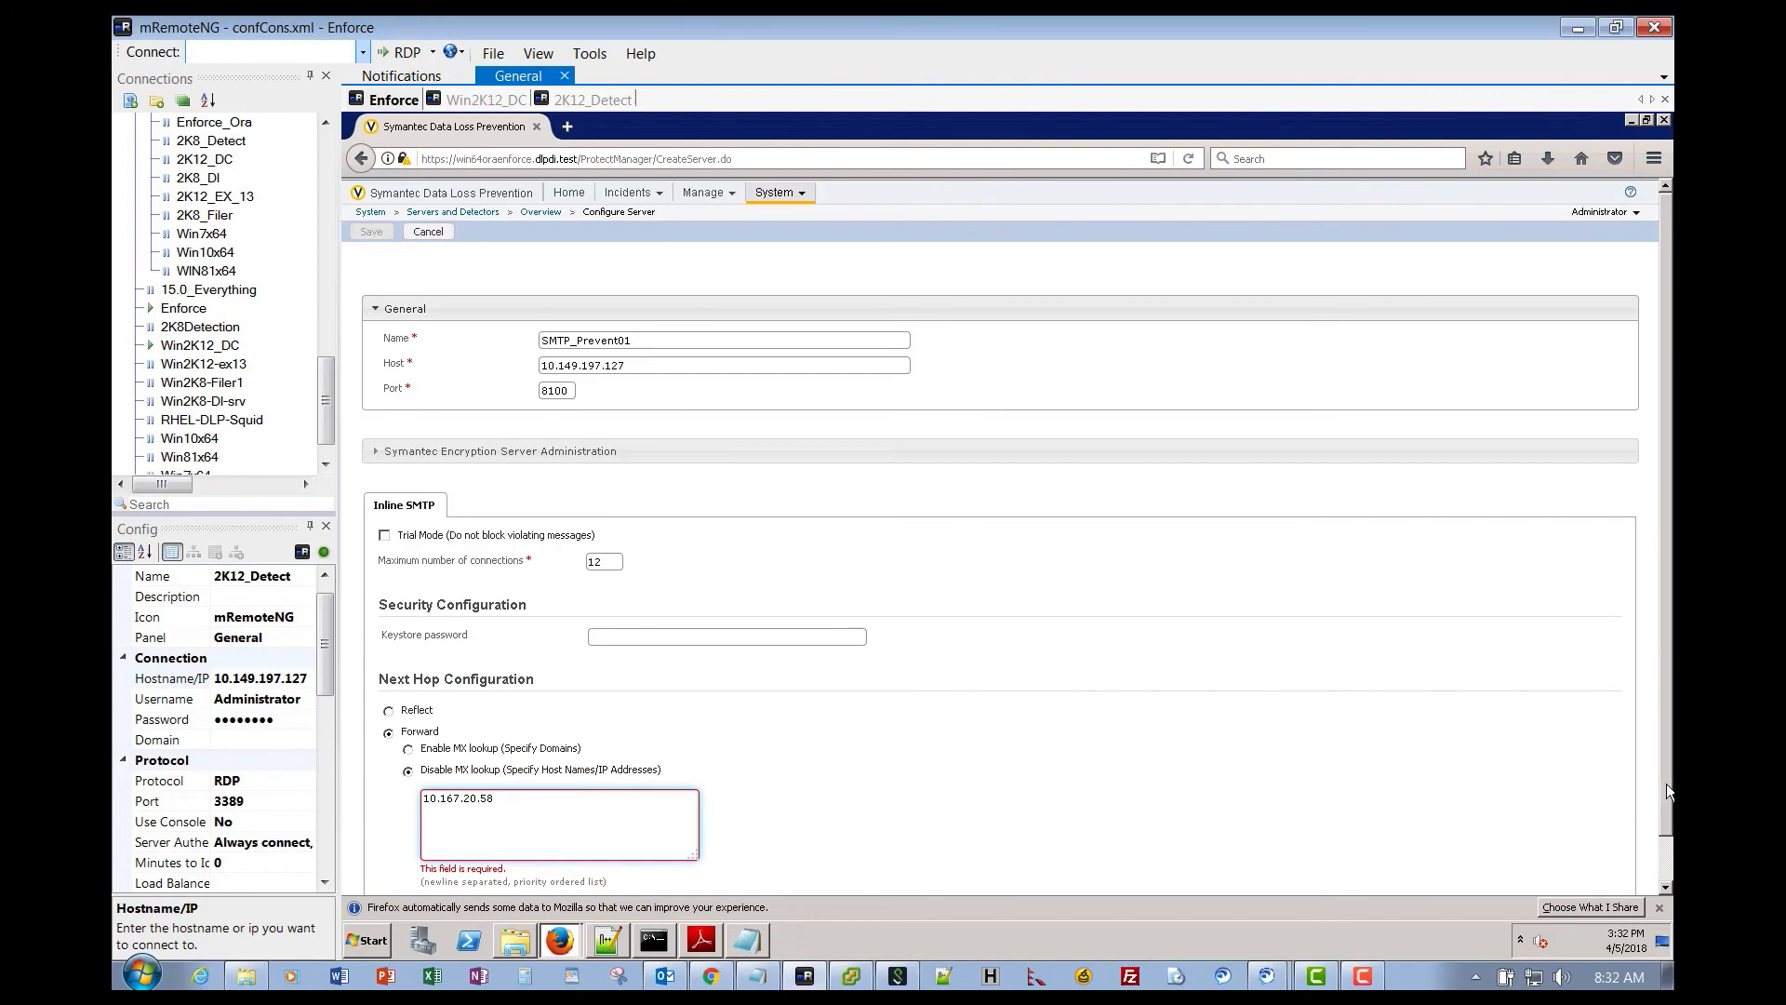
scroll(1666, 784, "down", 1)
scroll(662, 400, "up", 1)
left_click(538, 715)
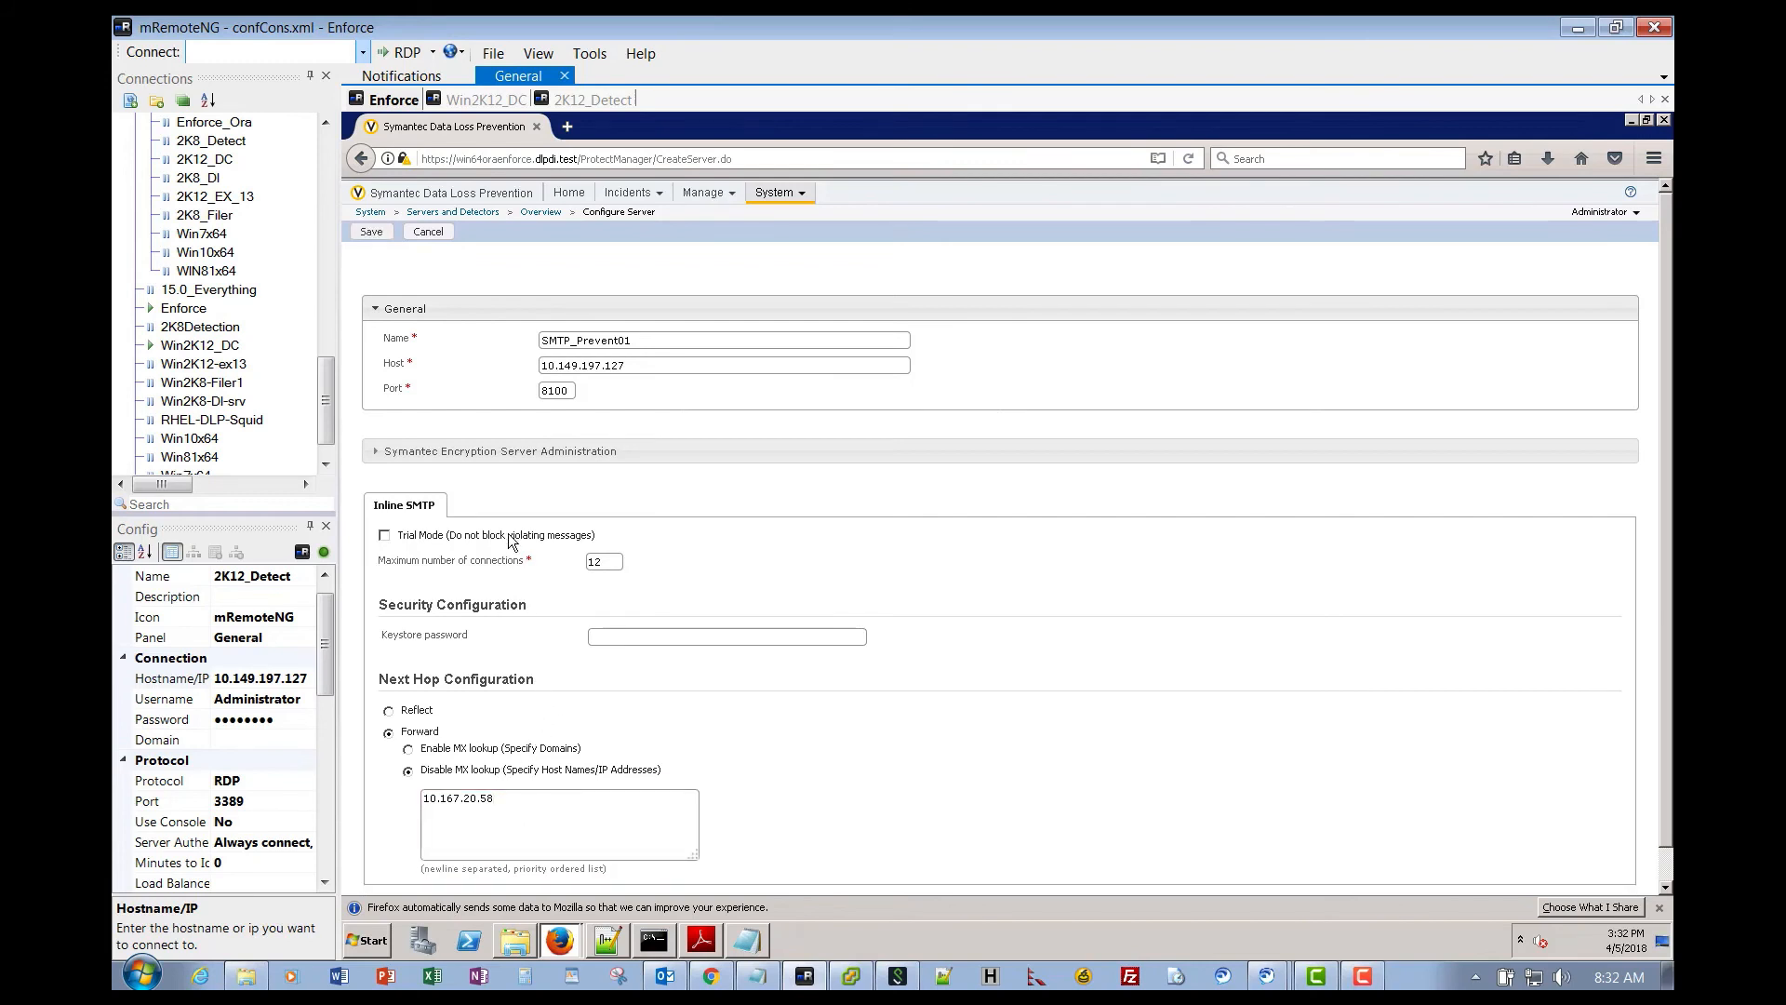
- Save the SMTP_Prevent01 server, refresh until its status shows Running, then return to the overview
left_click(374, 232)
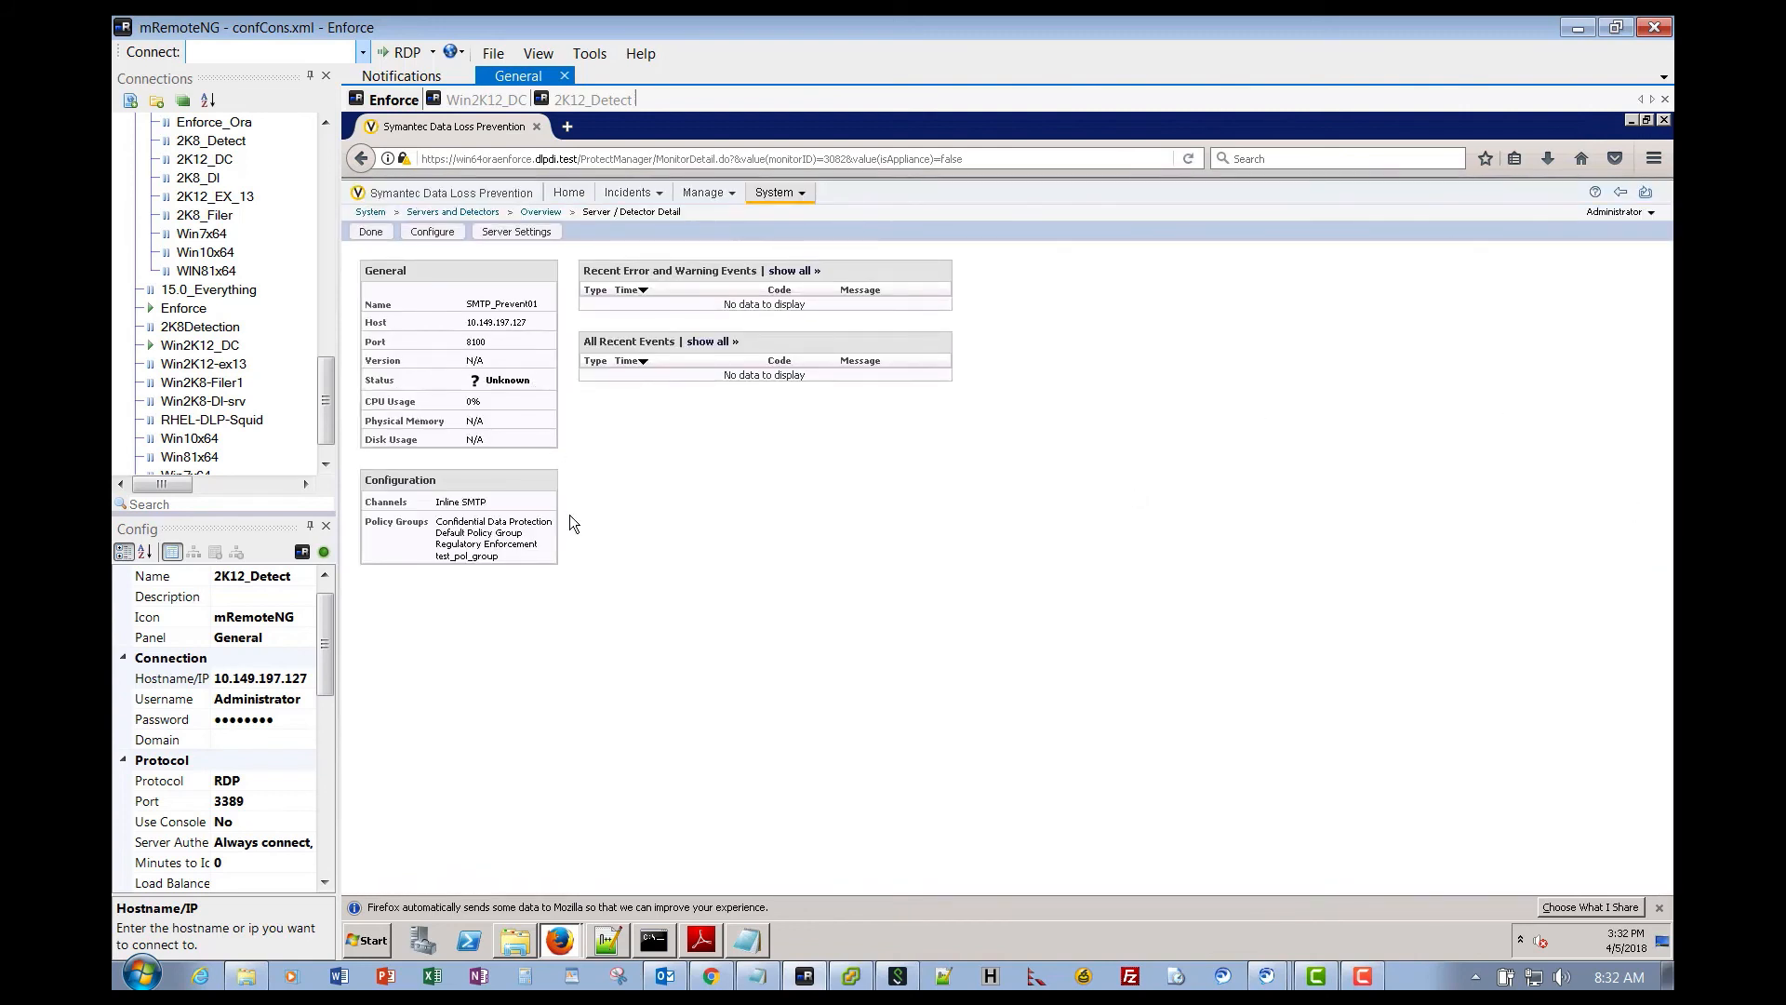
left_click(1644, 192)
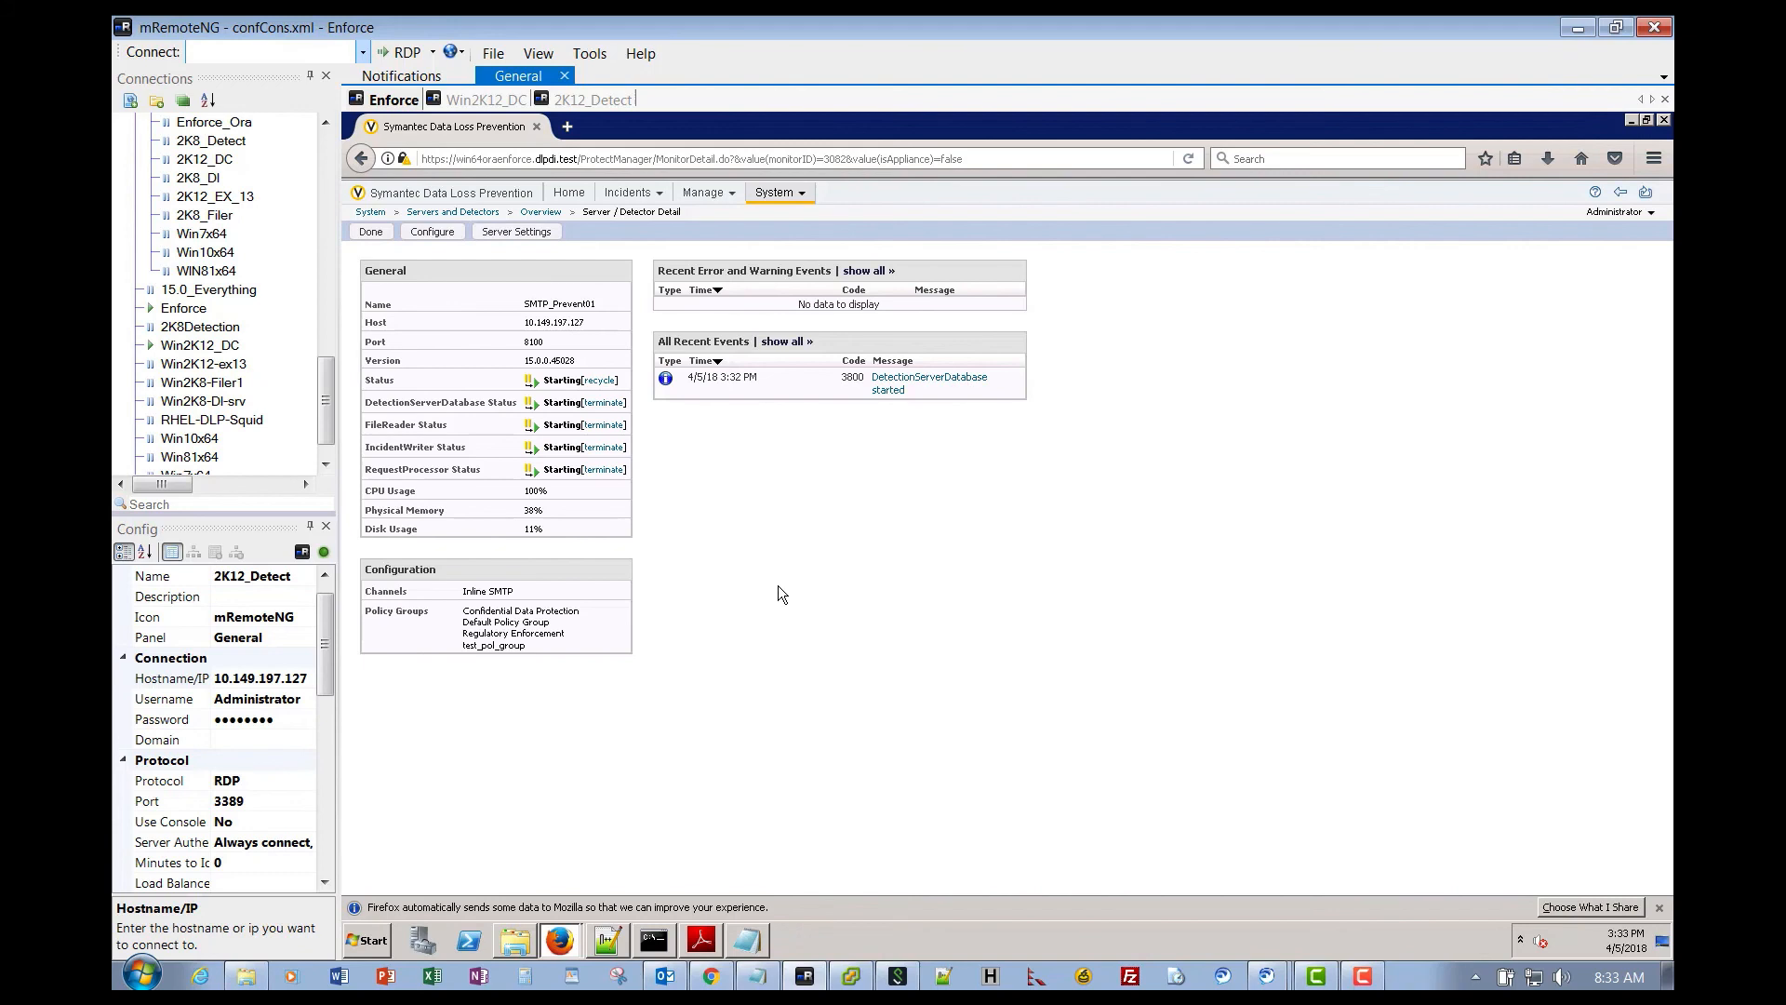
left_click(1645, 192)
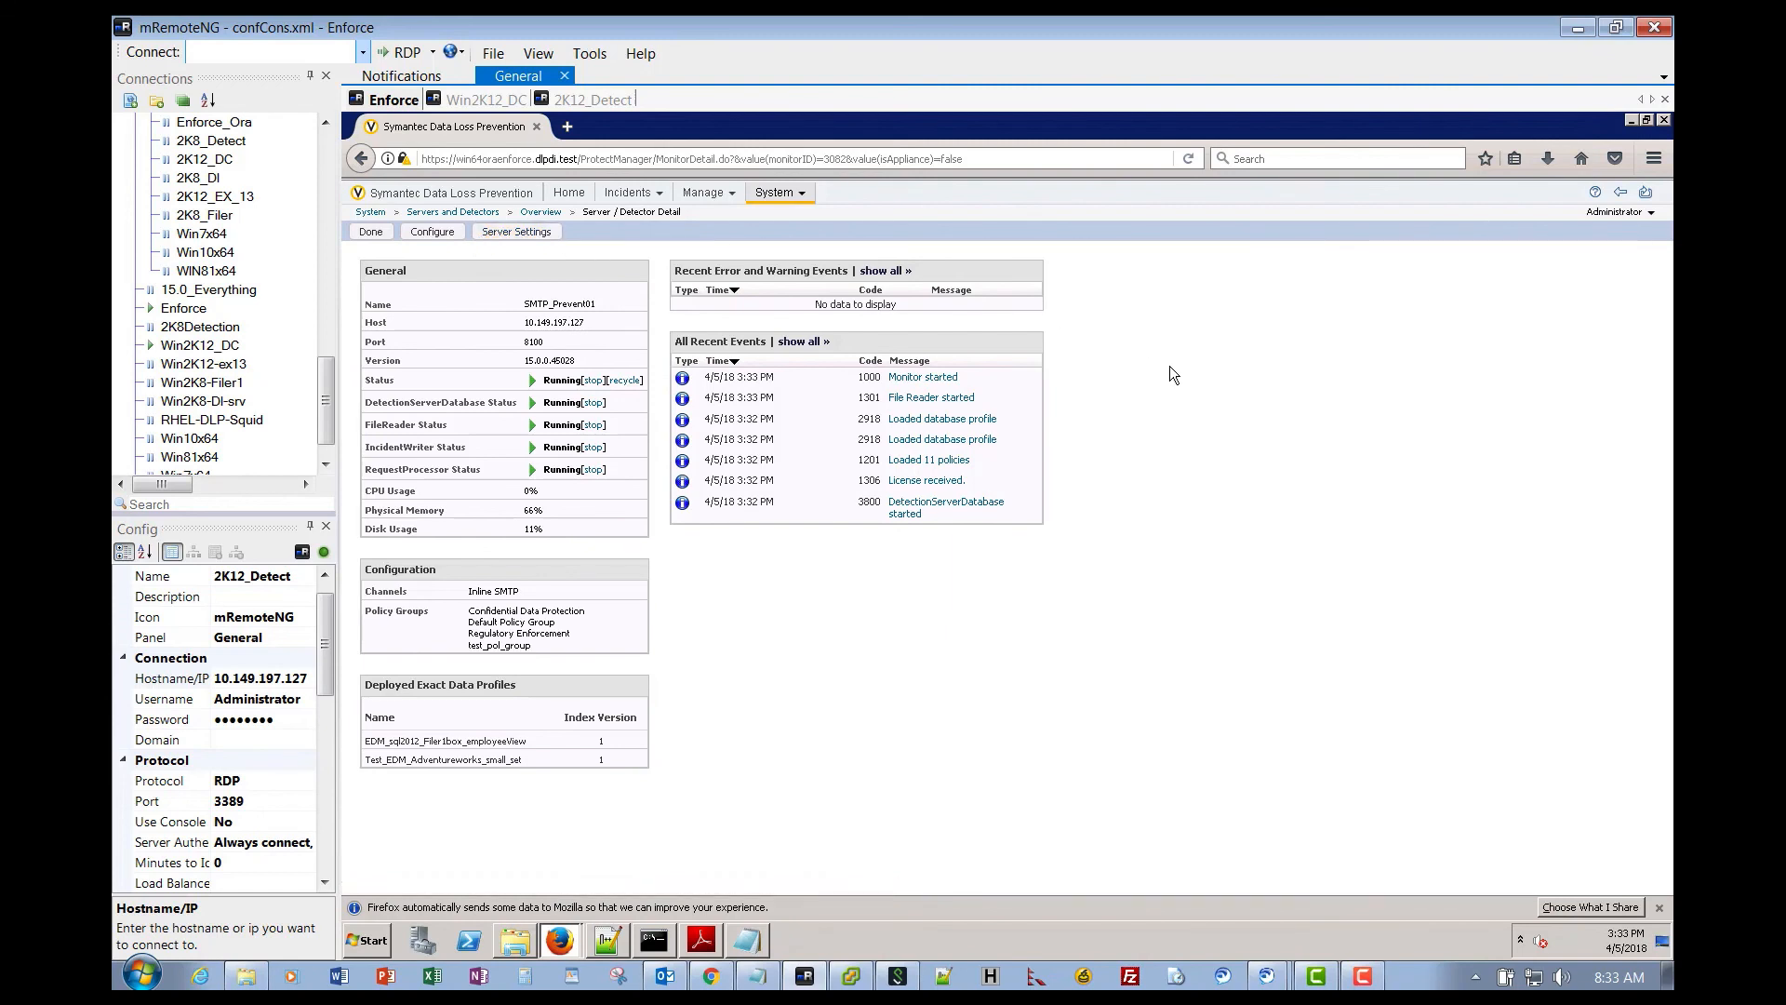
left_click(375, 232)
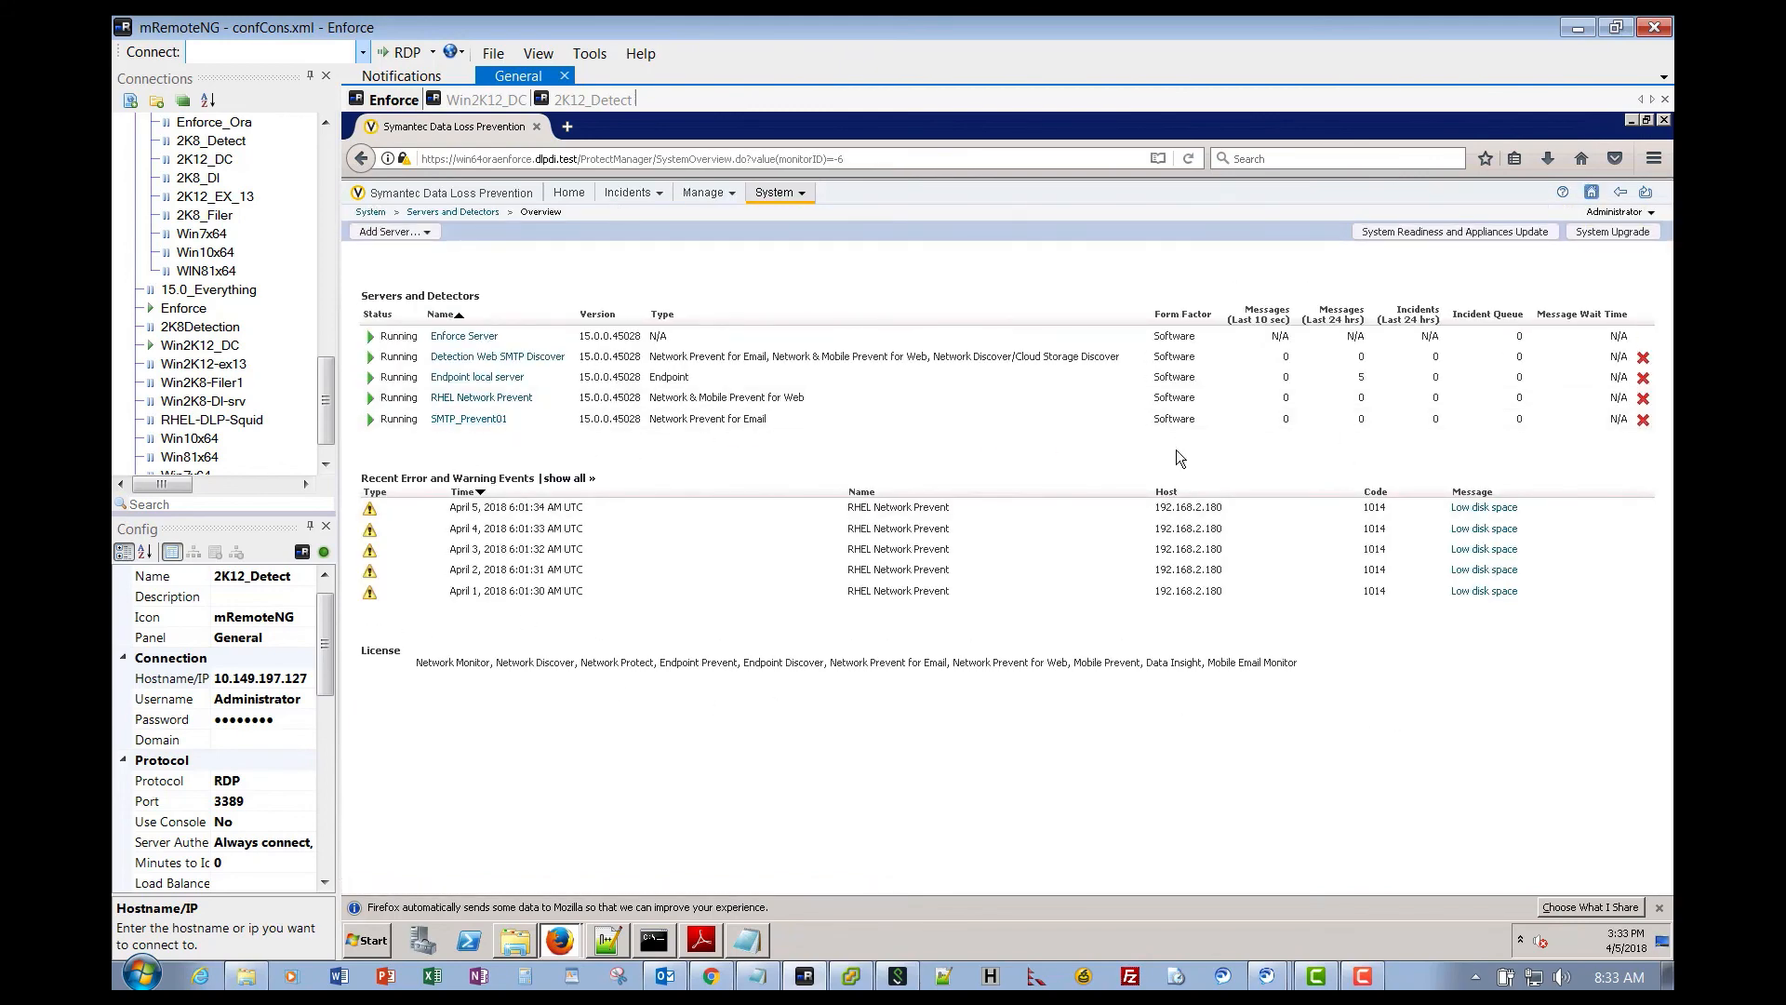
- Open the SMTP_Prevent01 Server/Detector Detail page from the Servers and Detectors list
left_click(479, 420)
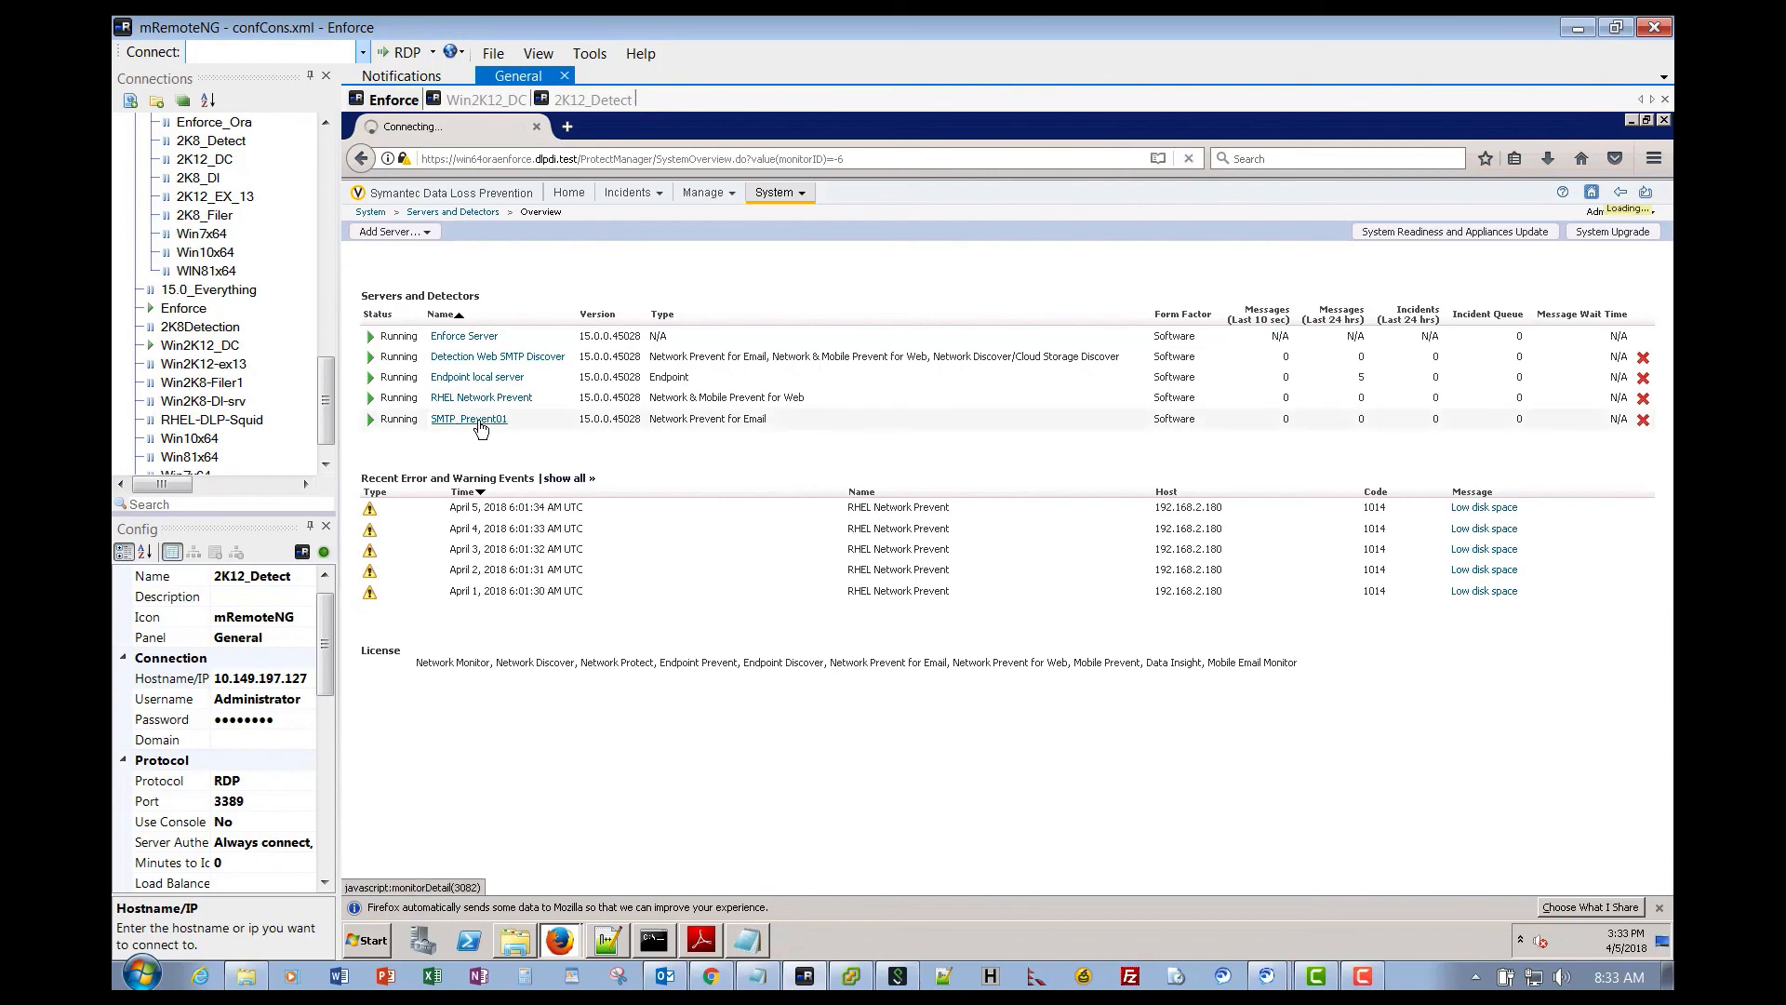